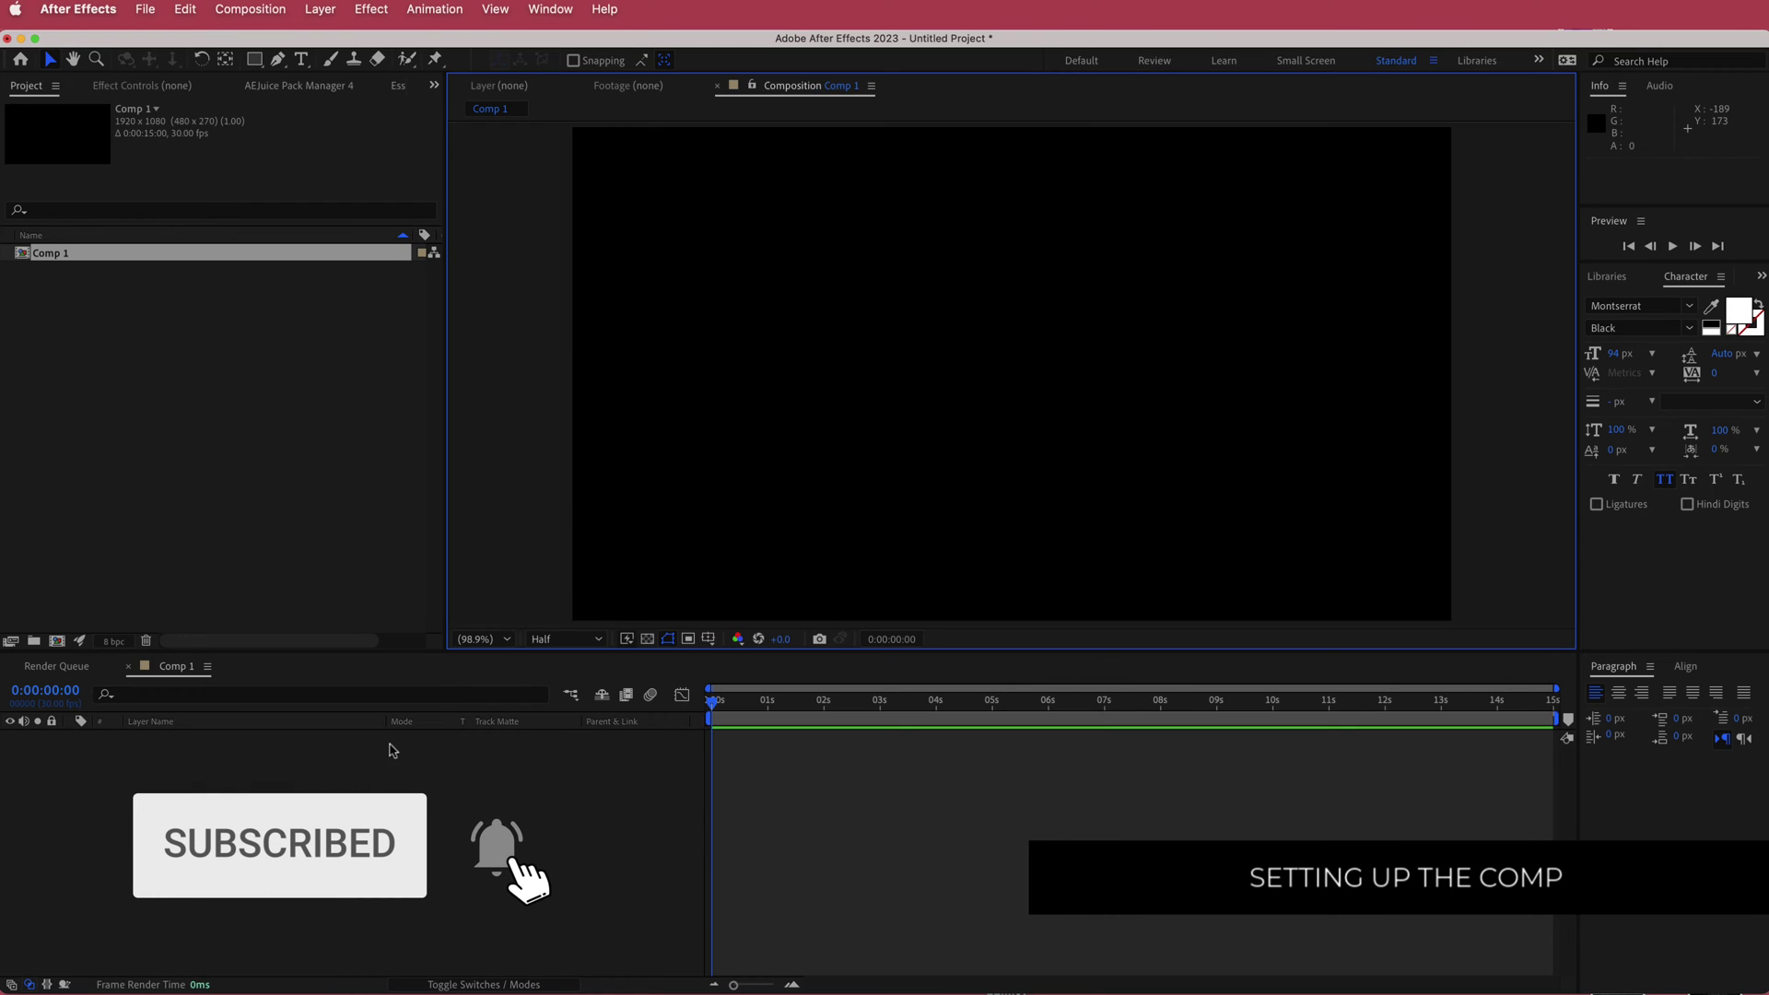
Step: Create a white solid layer named MIR in the composition
right_click(446, 746)
mouse_move(506, 760)
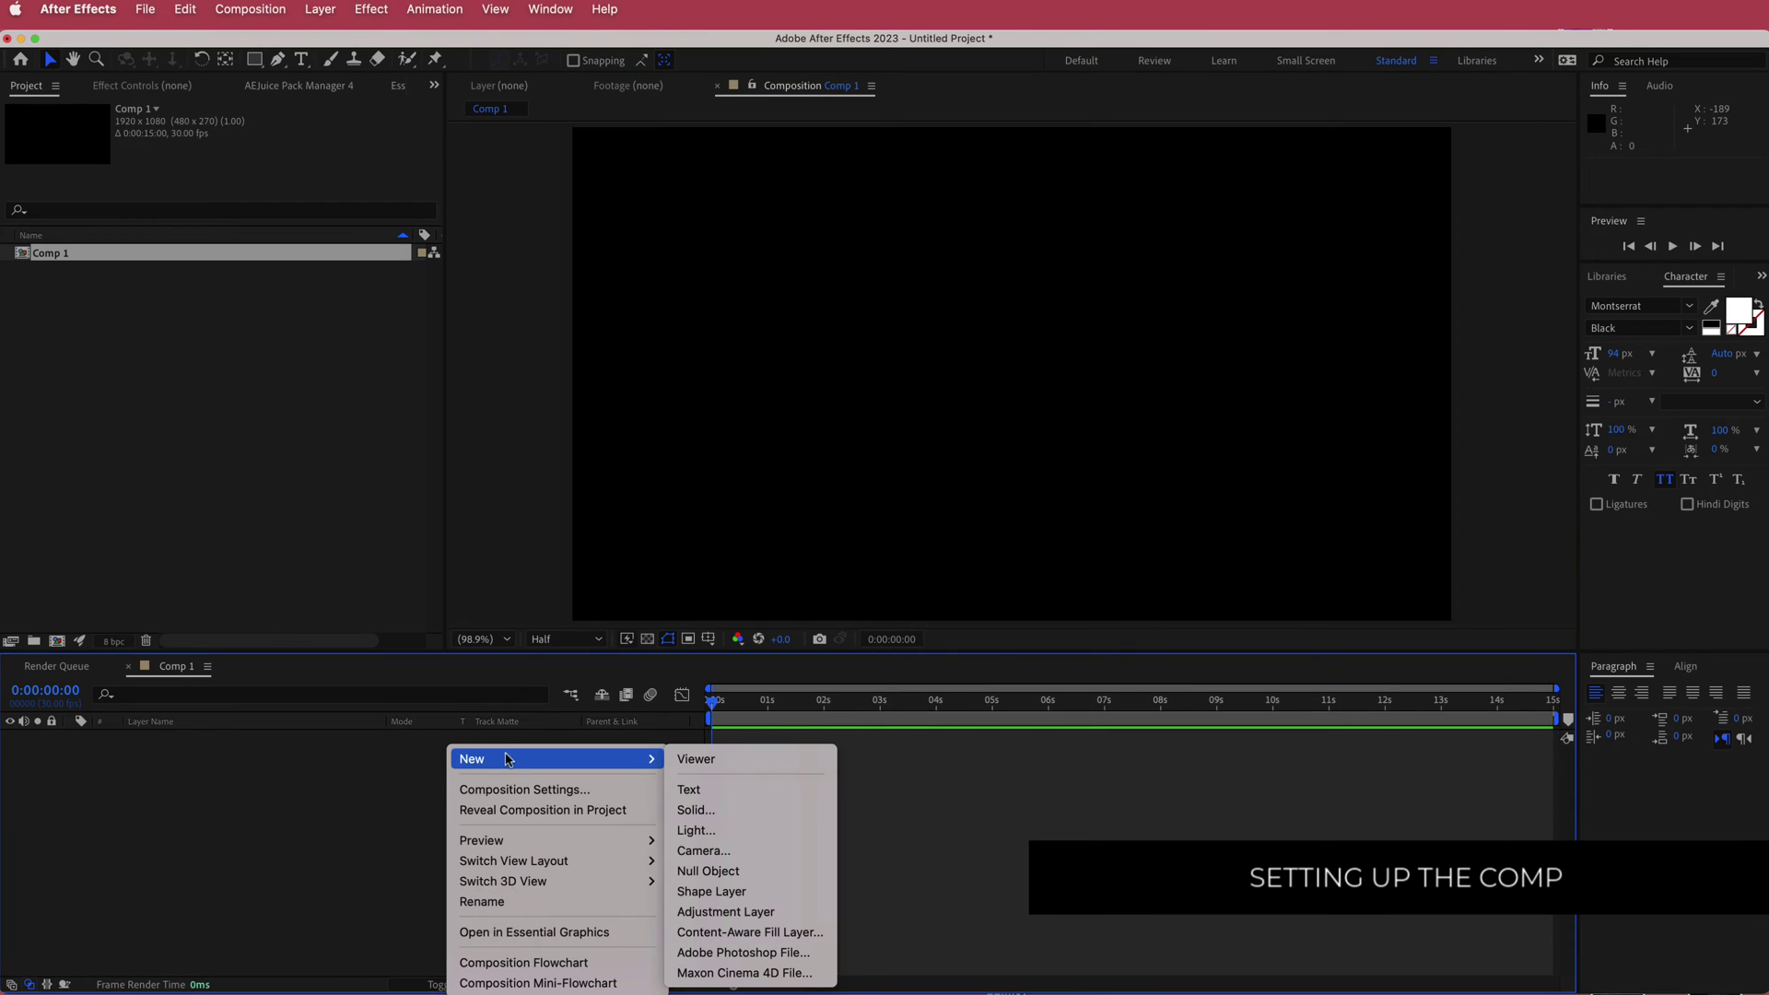
click(752, 809)
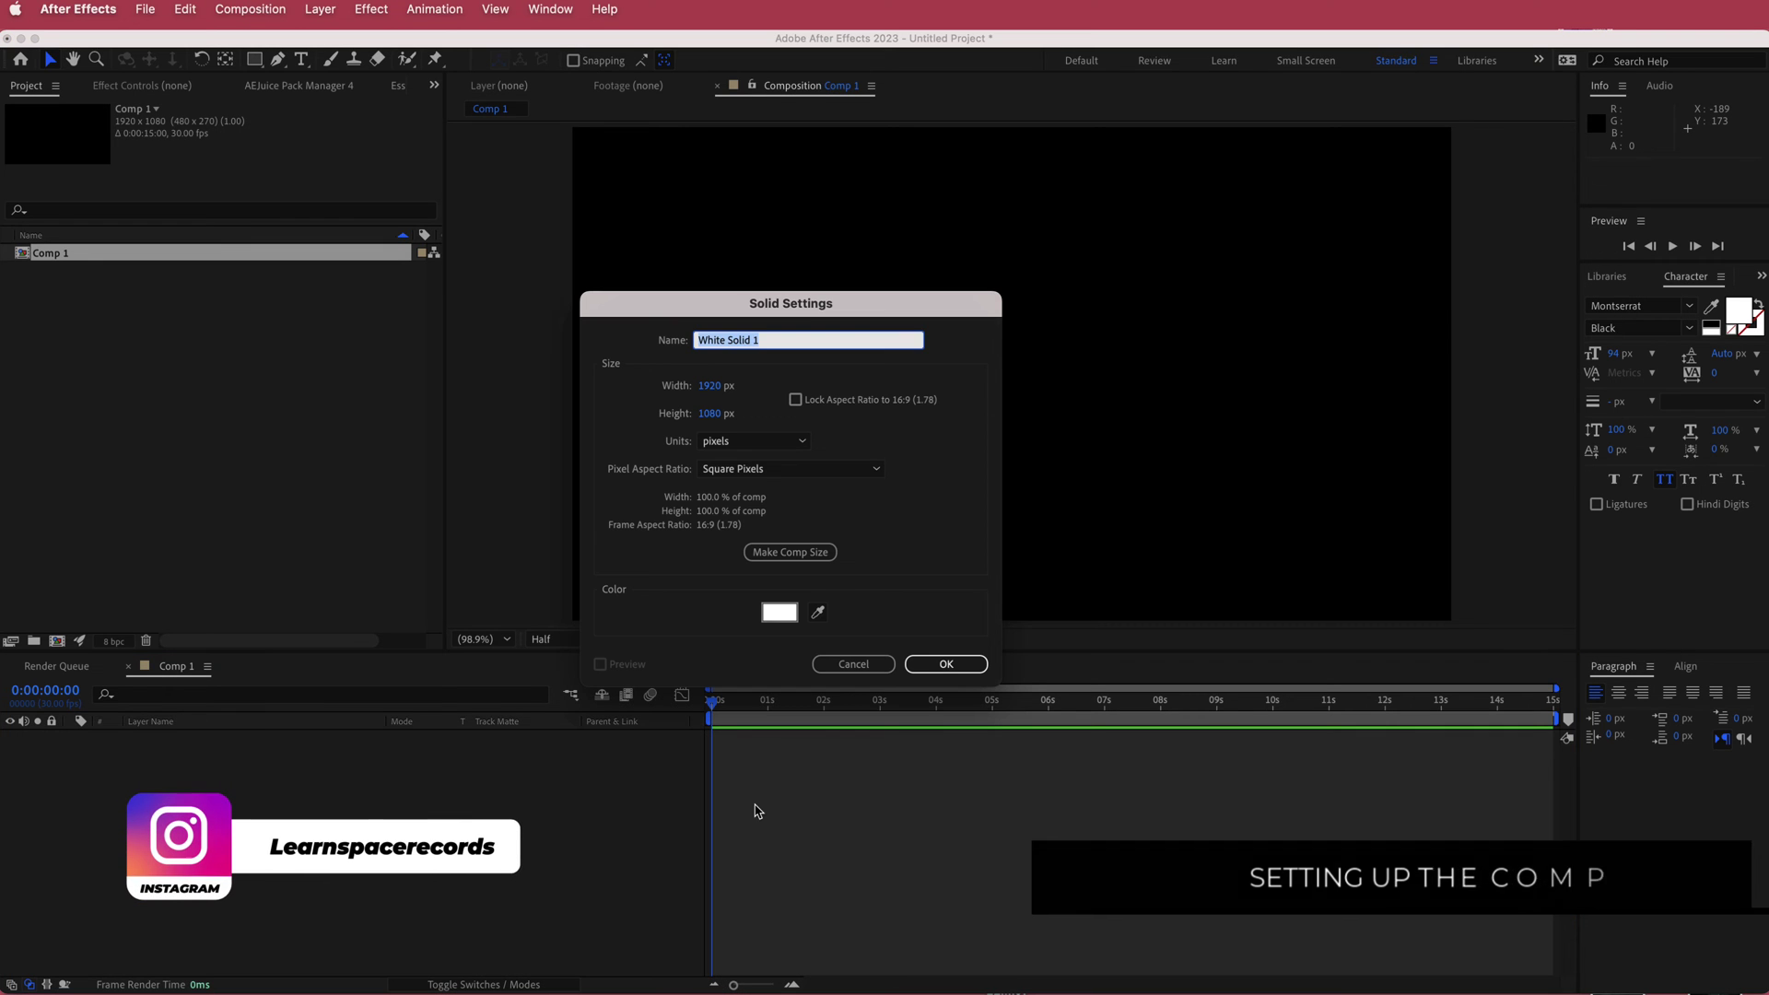
text(M)
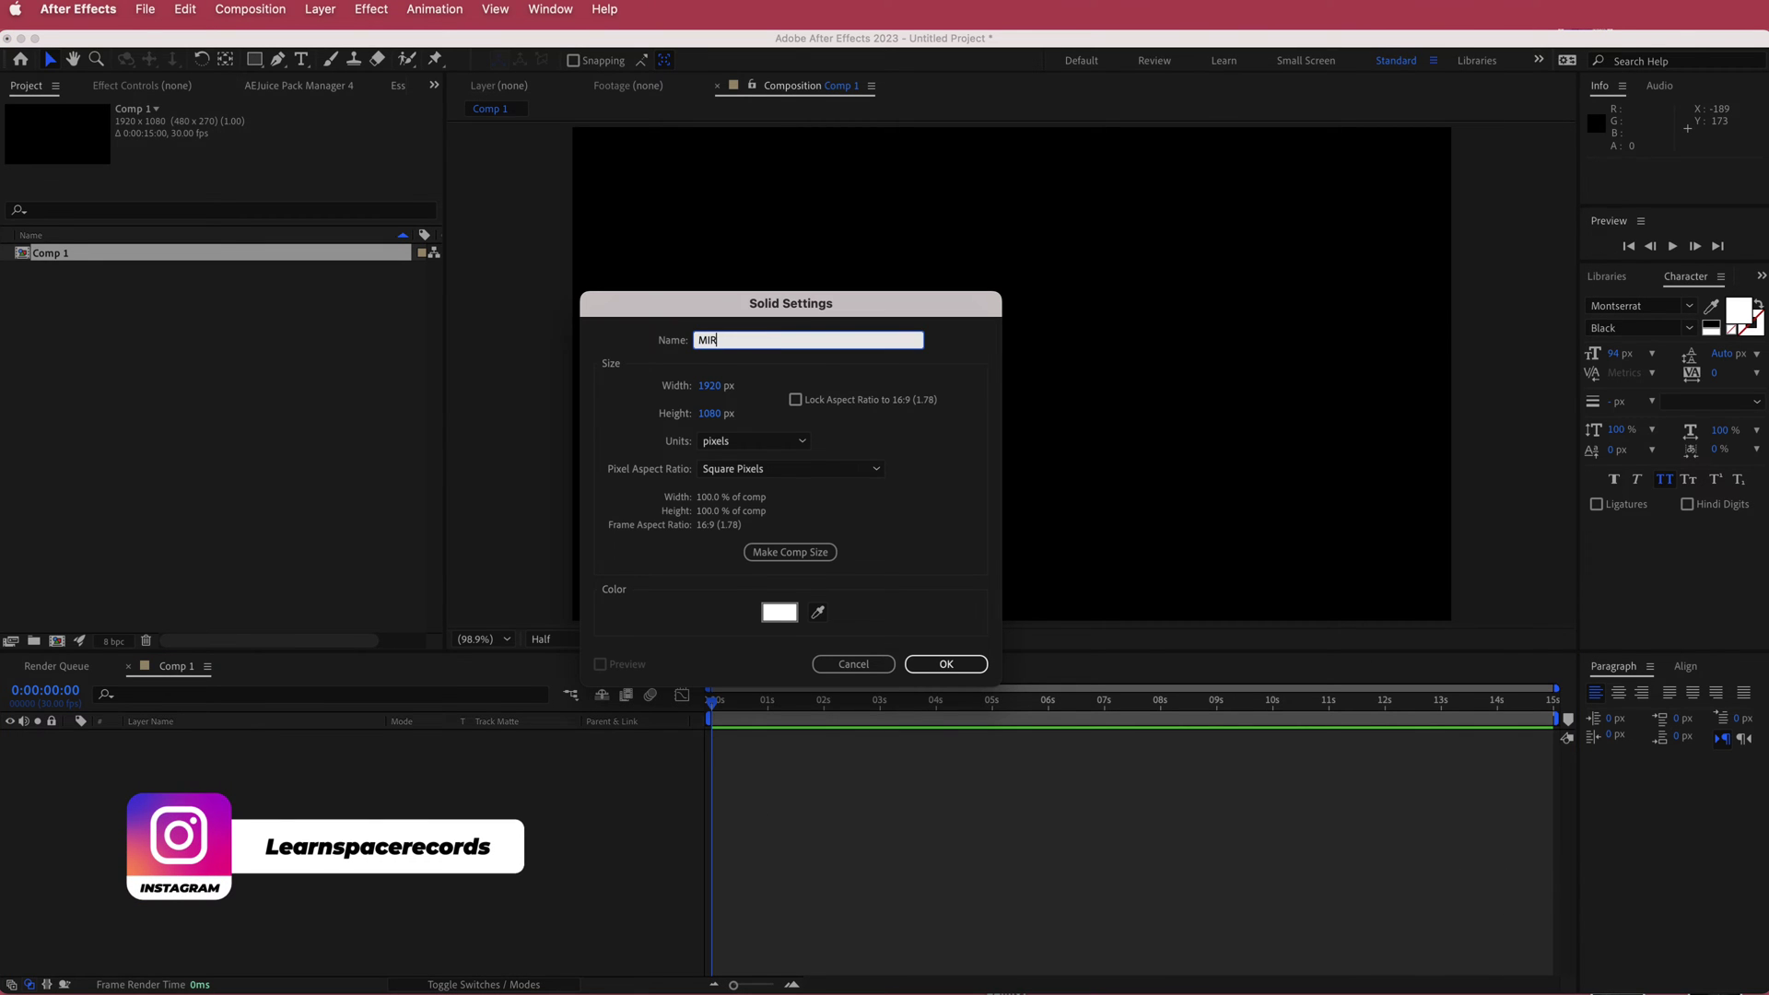
text(IR)
key(Return)
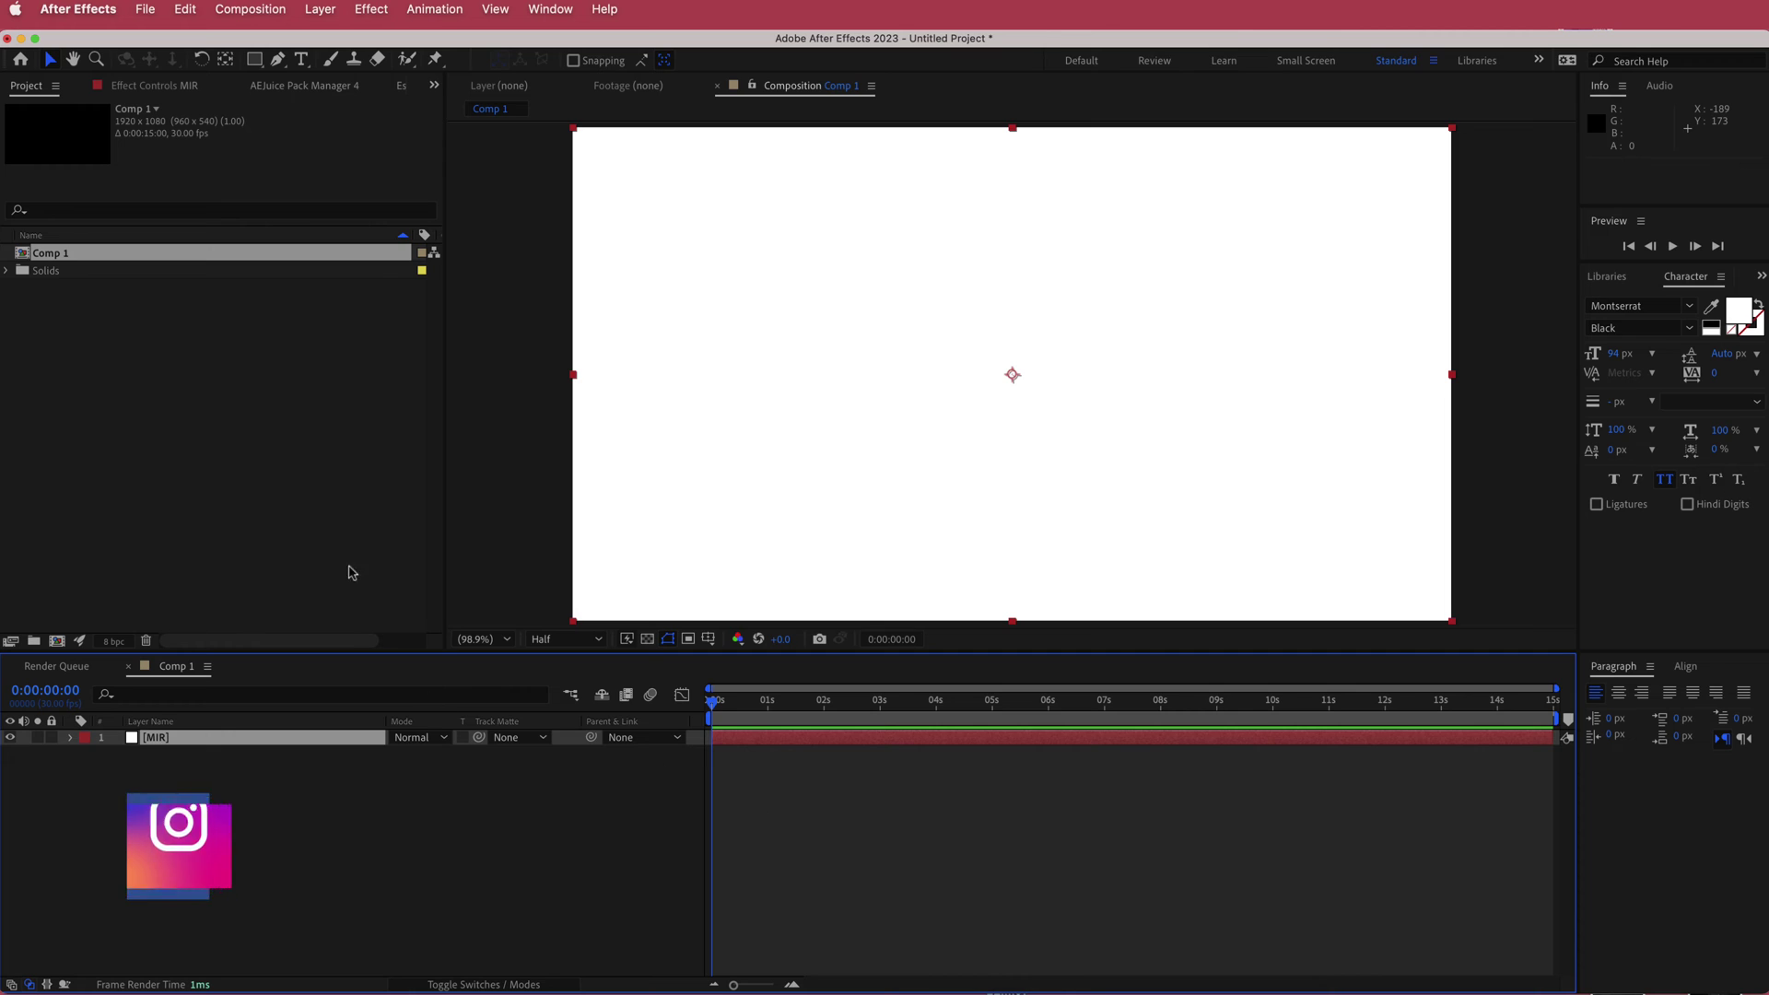
Step: Find the Mir 3 effect and apply it to the MIR solid
key(ctrl+space)
text(mi)
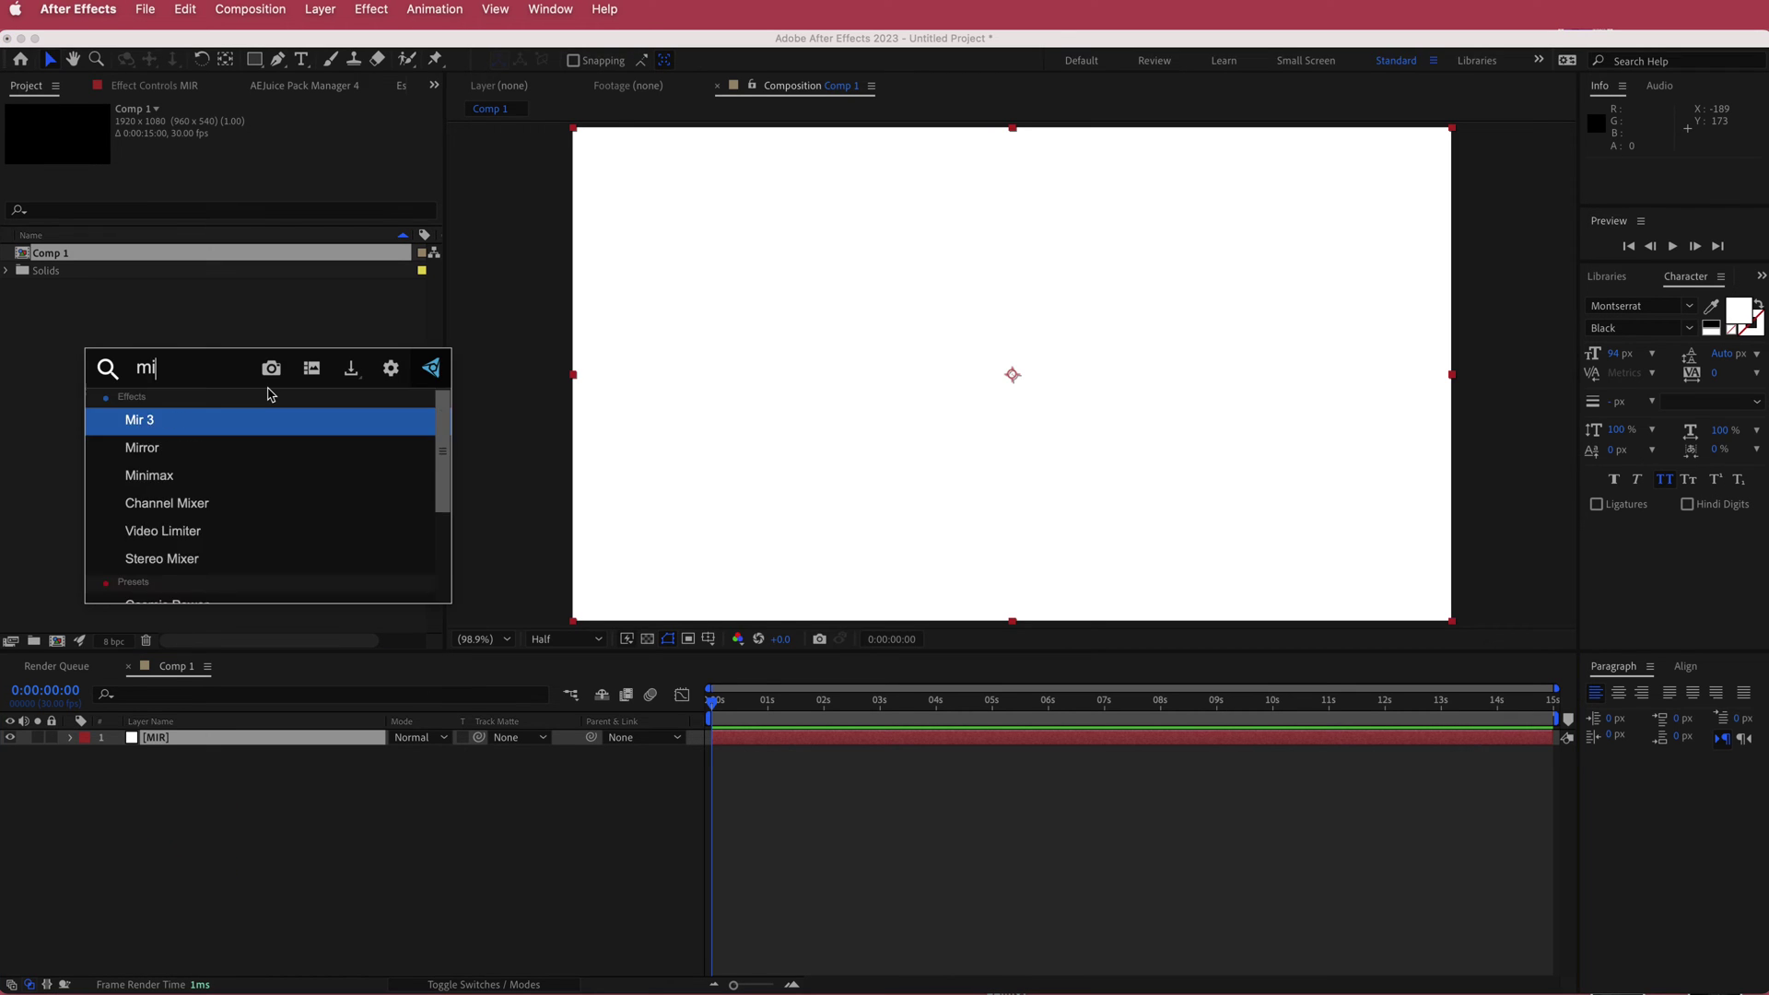
text(r)
key(Return)
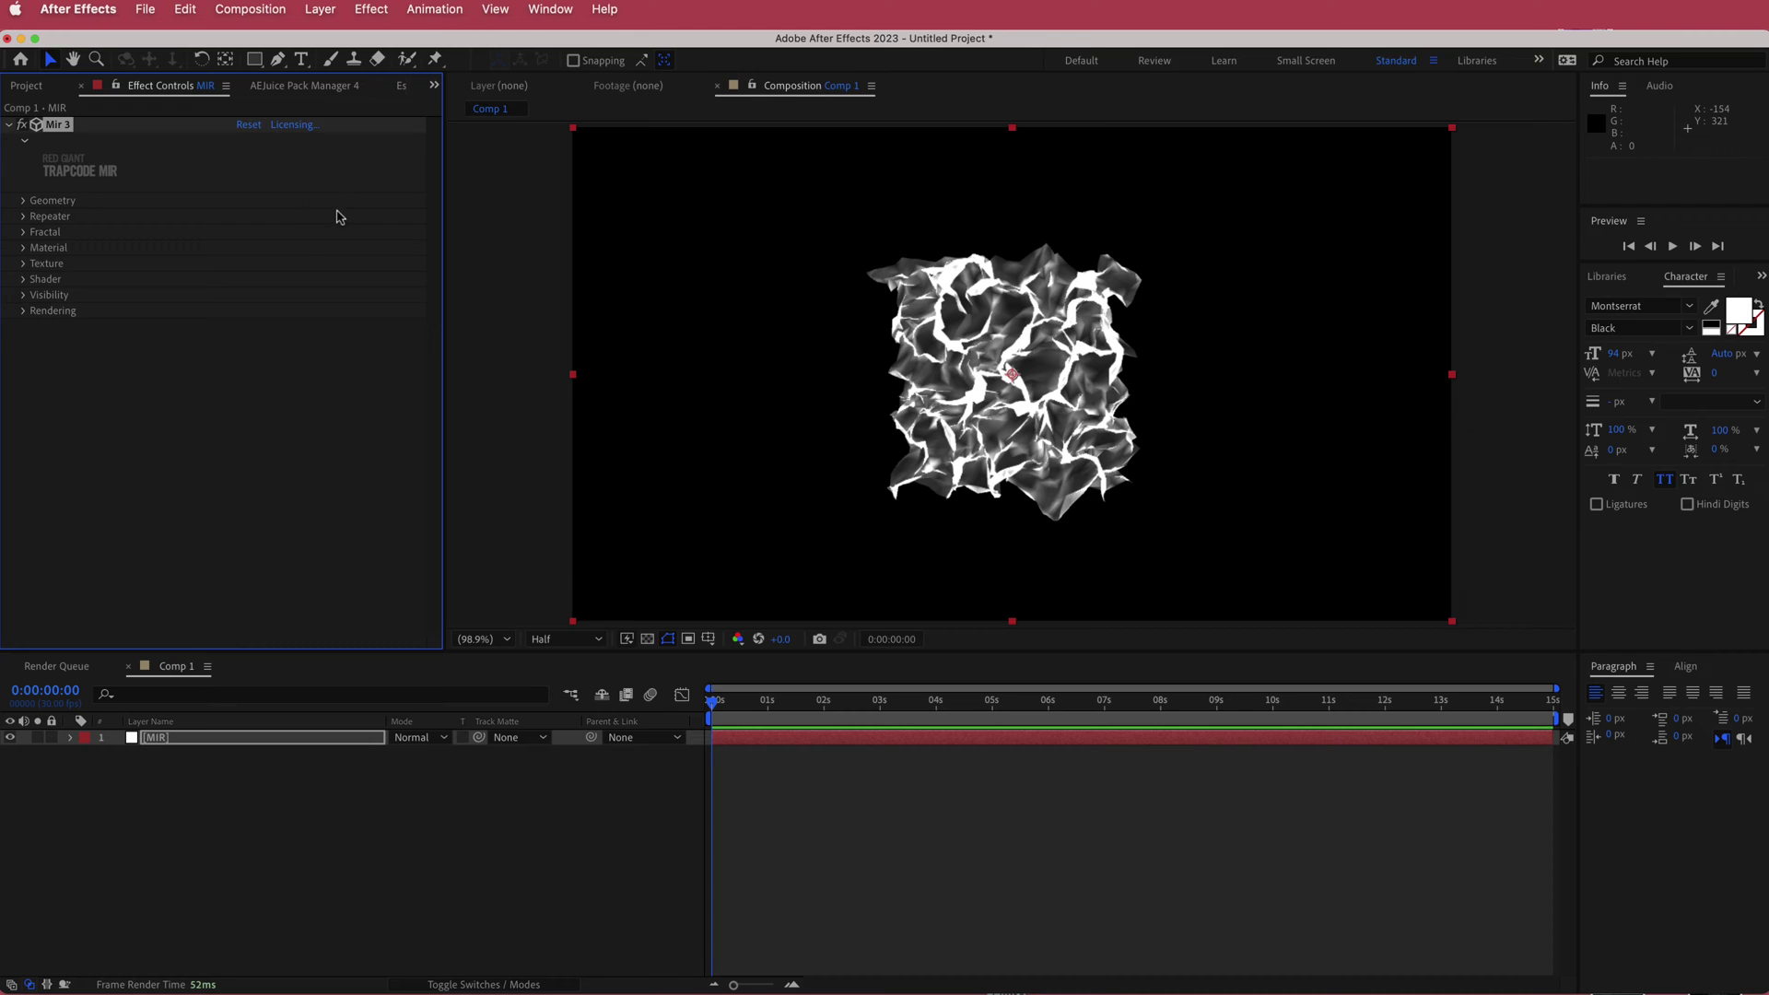
Step: In the Mir 3 geometry settings, set Vertices X to 200 and Vertices Y to 120
click(23, 201)
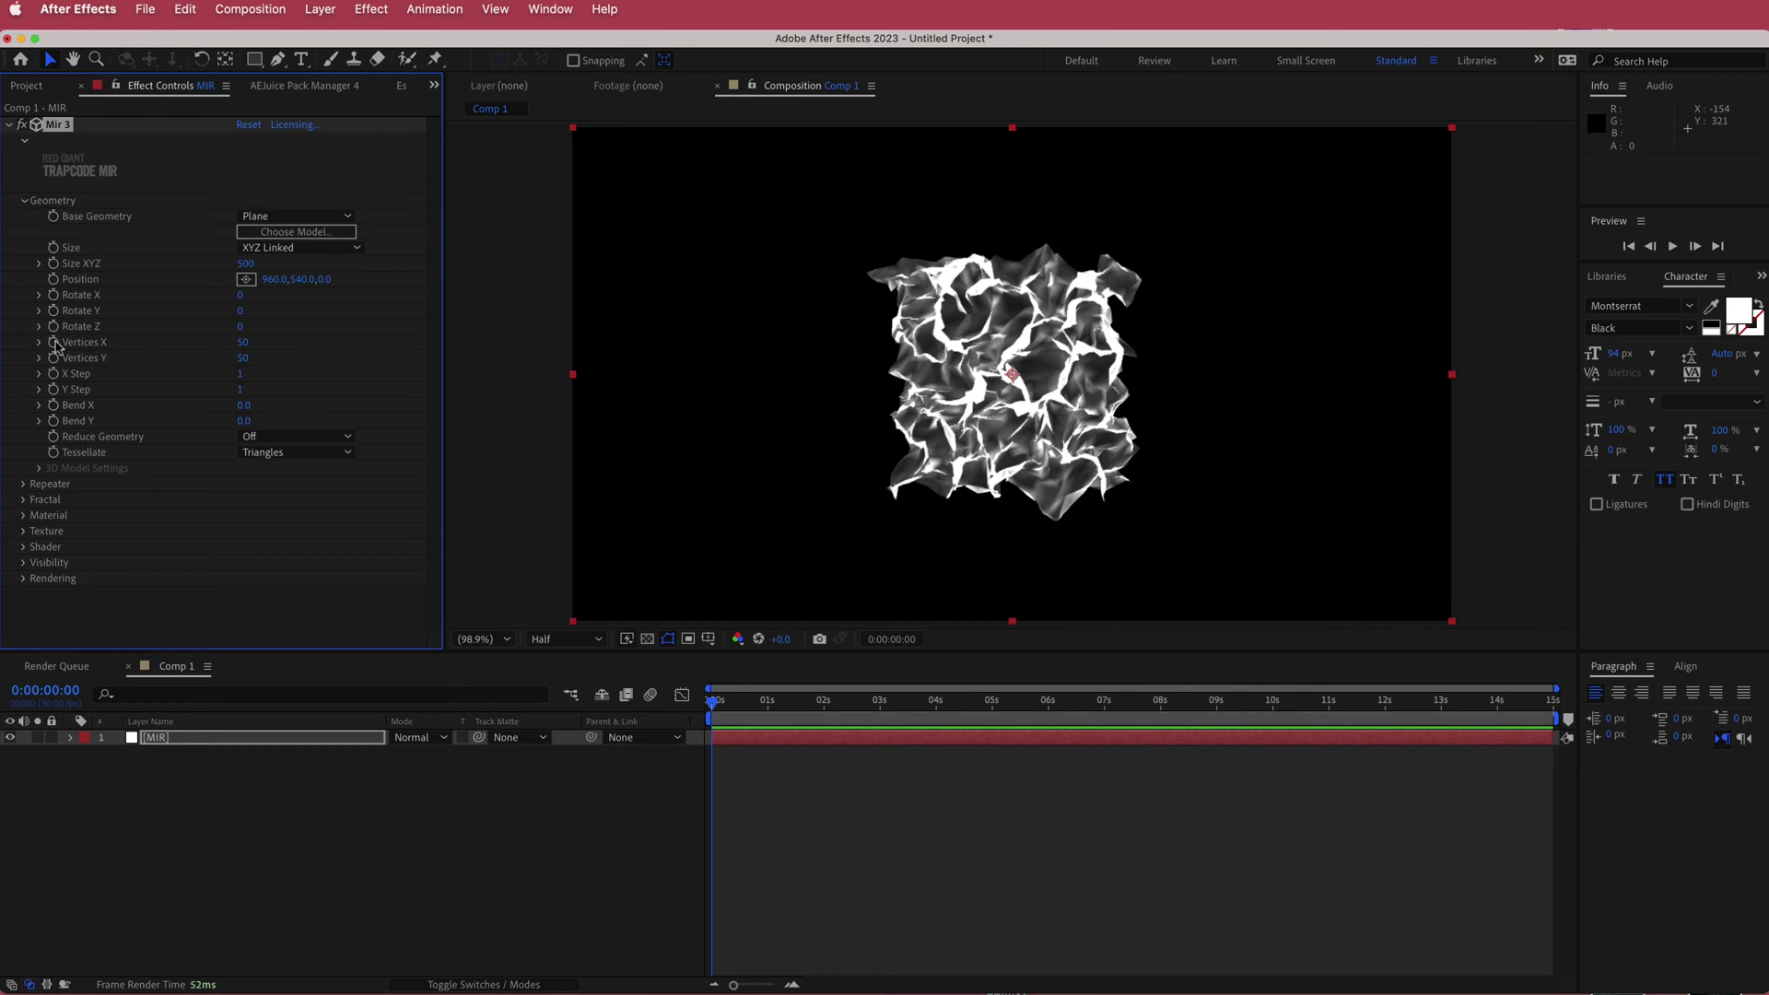
click(241, 344)
key(Return)
click(247, 359)
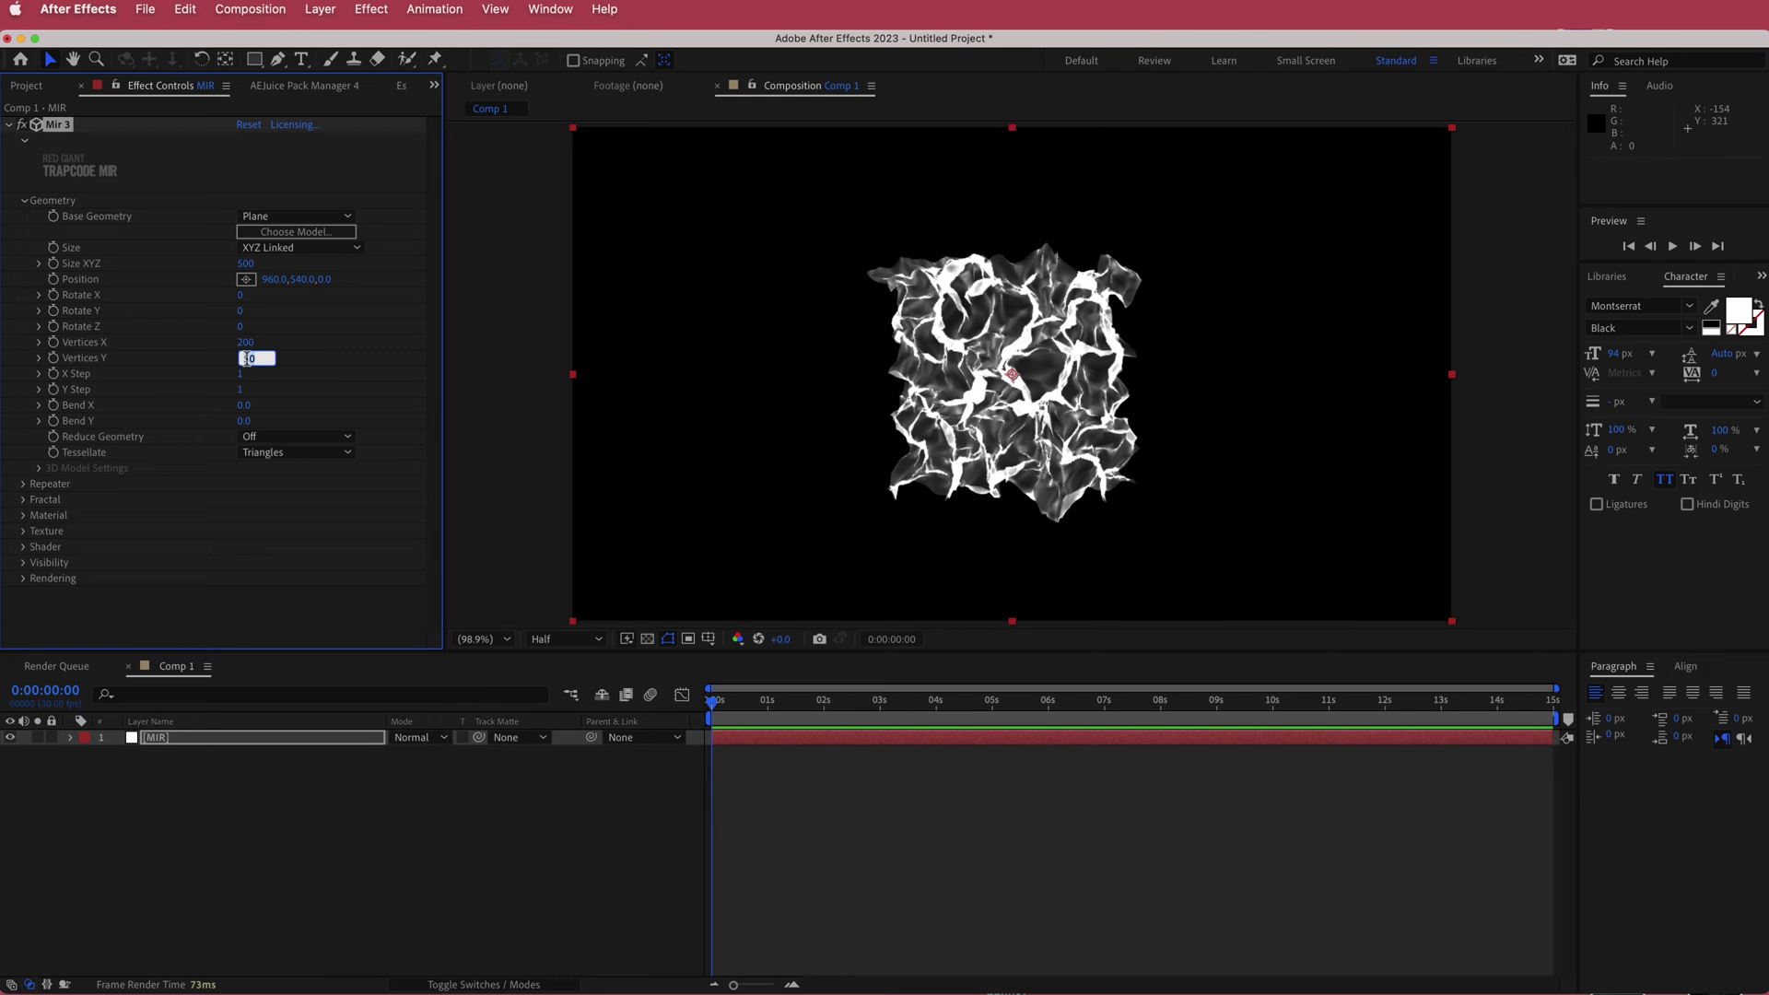
text(120)
key(Return)
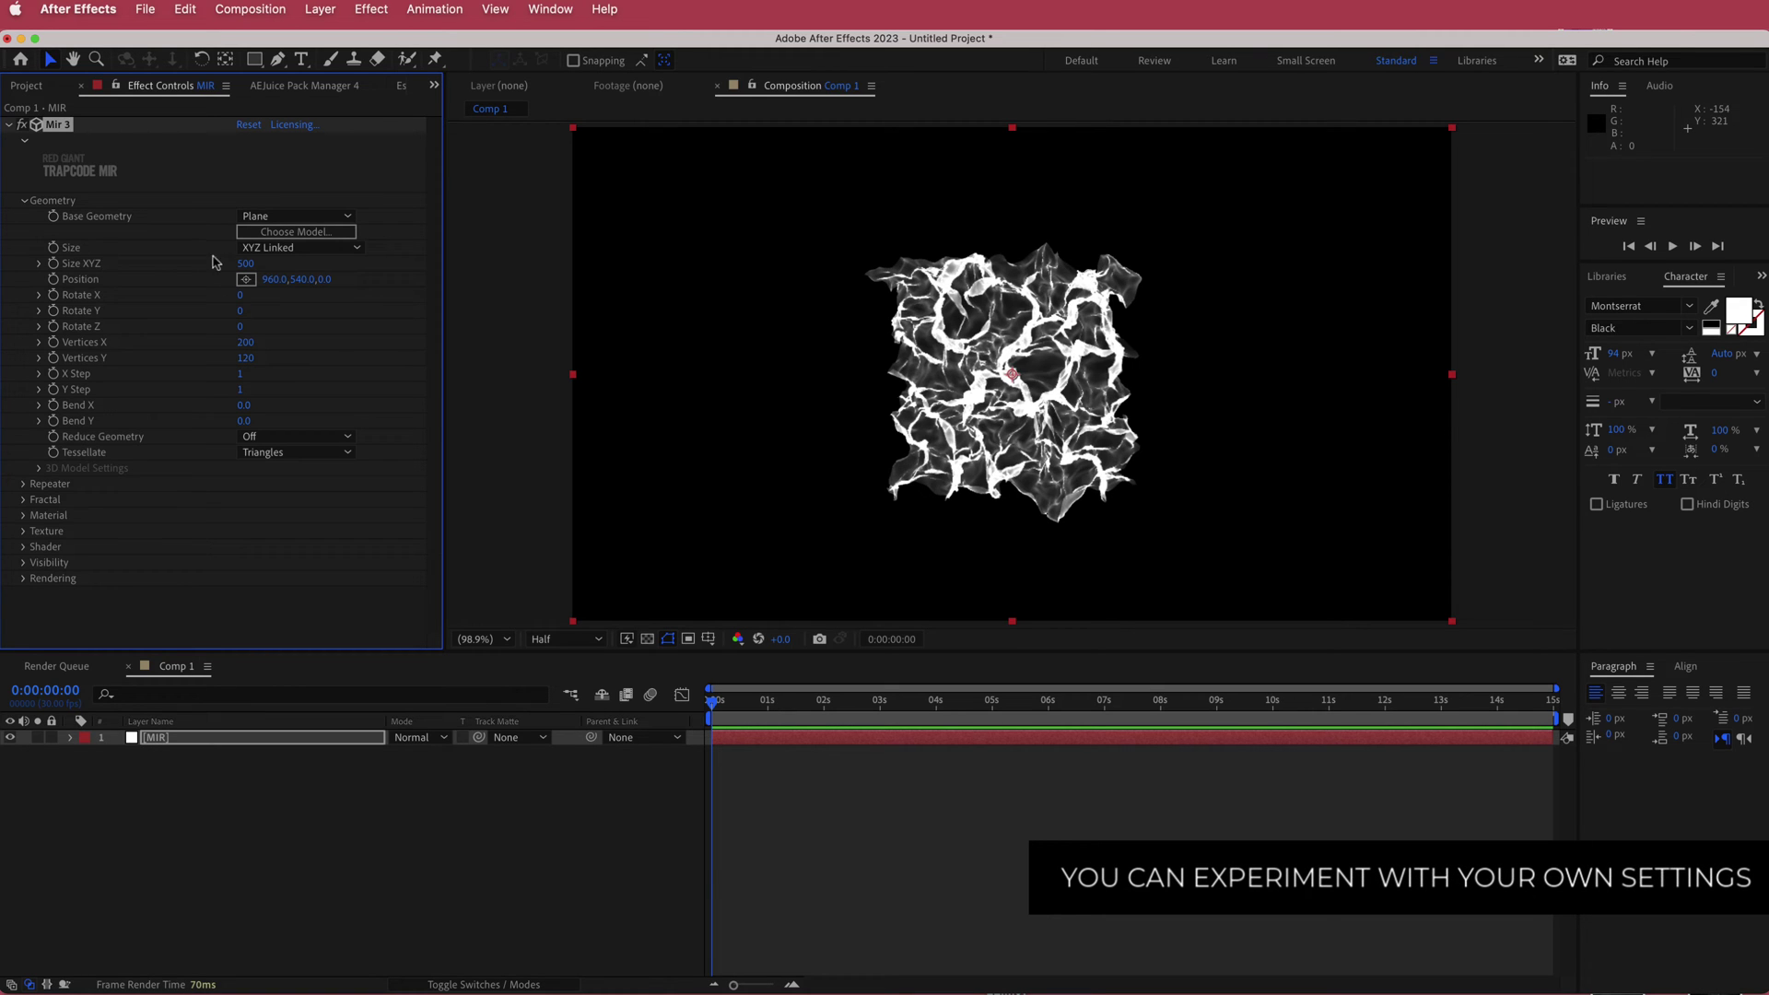
Step: Switch the geometry size to XYZ Individual, with Size X at 3000 and Size Y at 2000
click(269, 249)
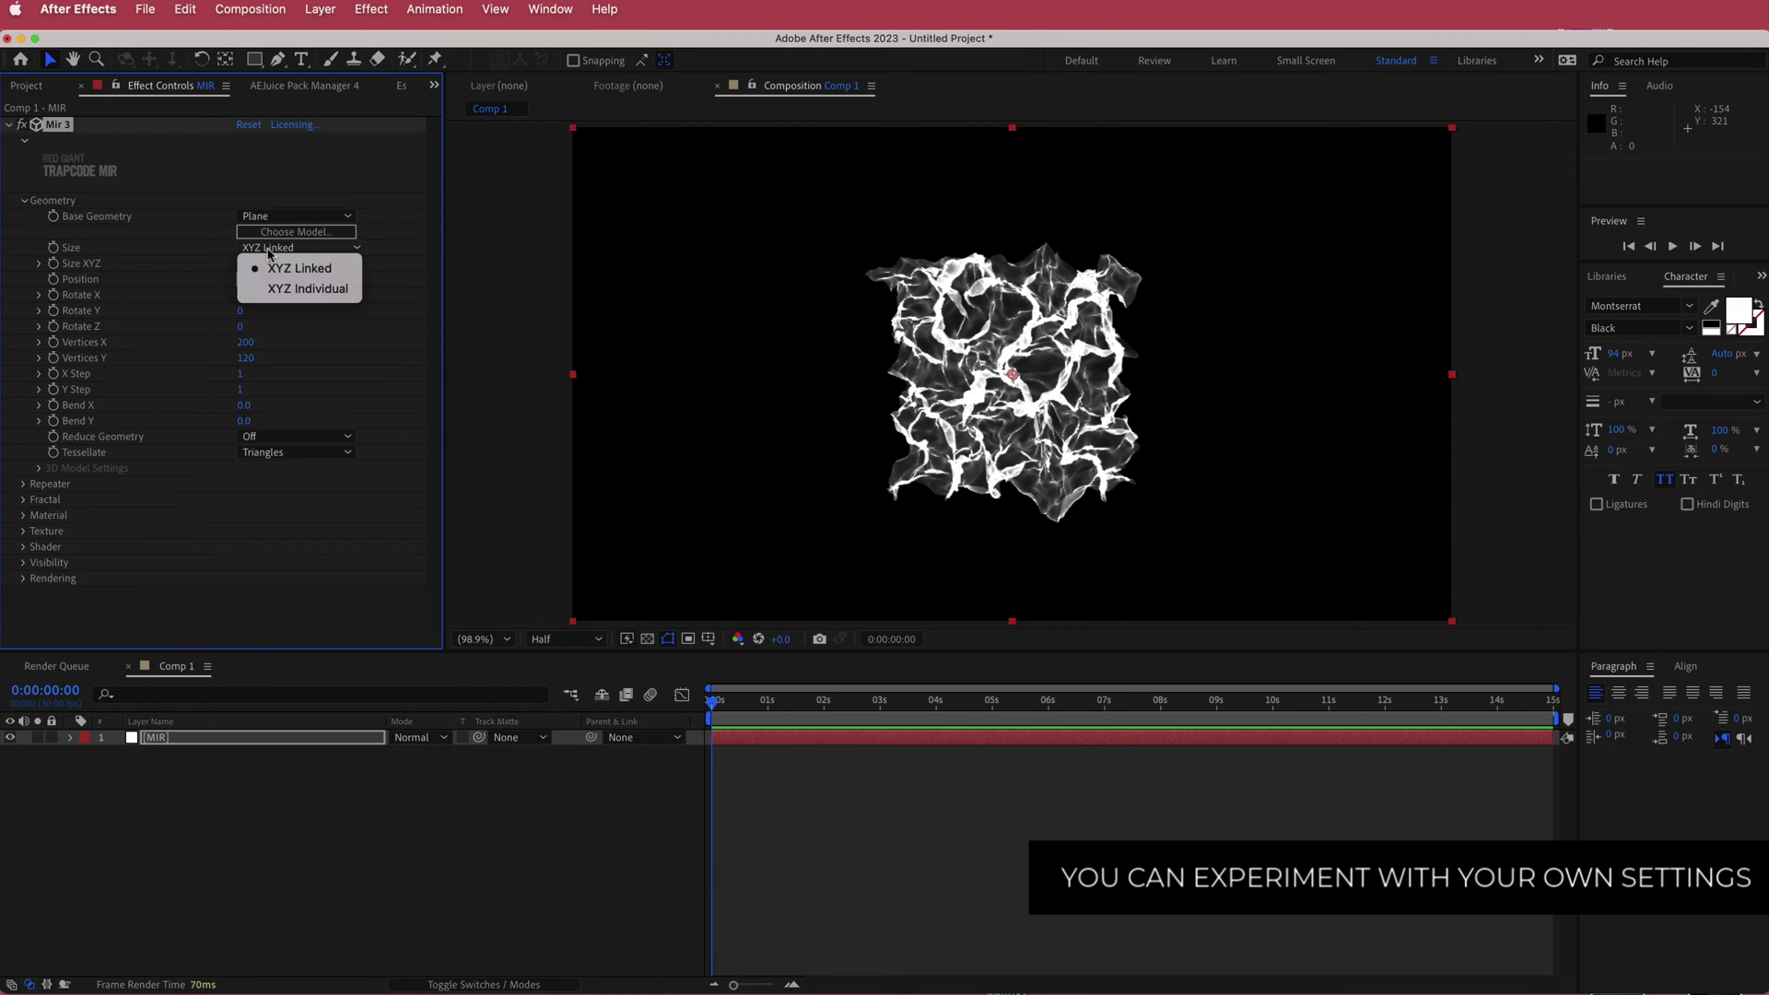
click(305, 288)
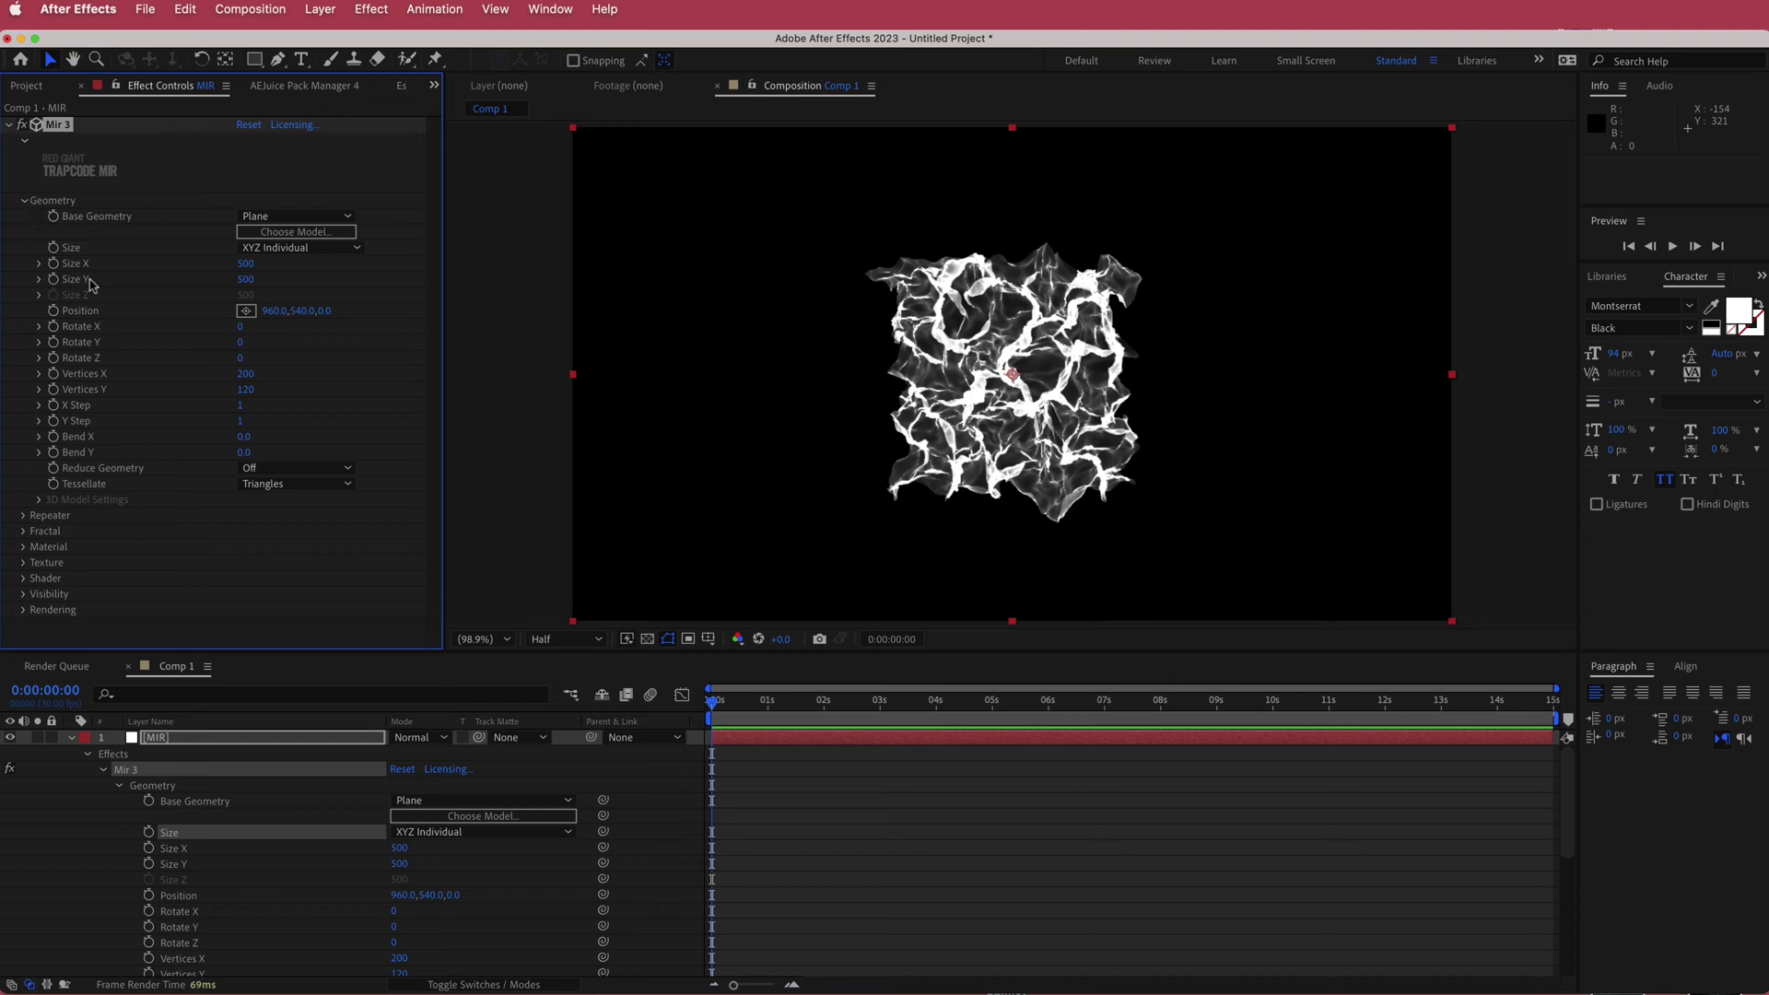
click(250, 264)
text(3000)
key(Return)
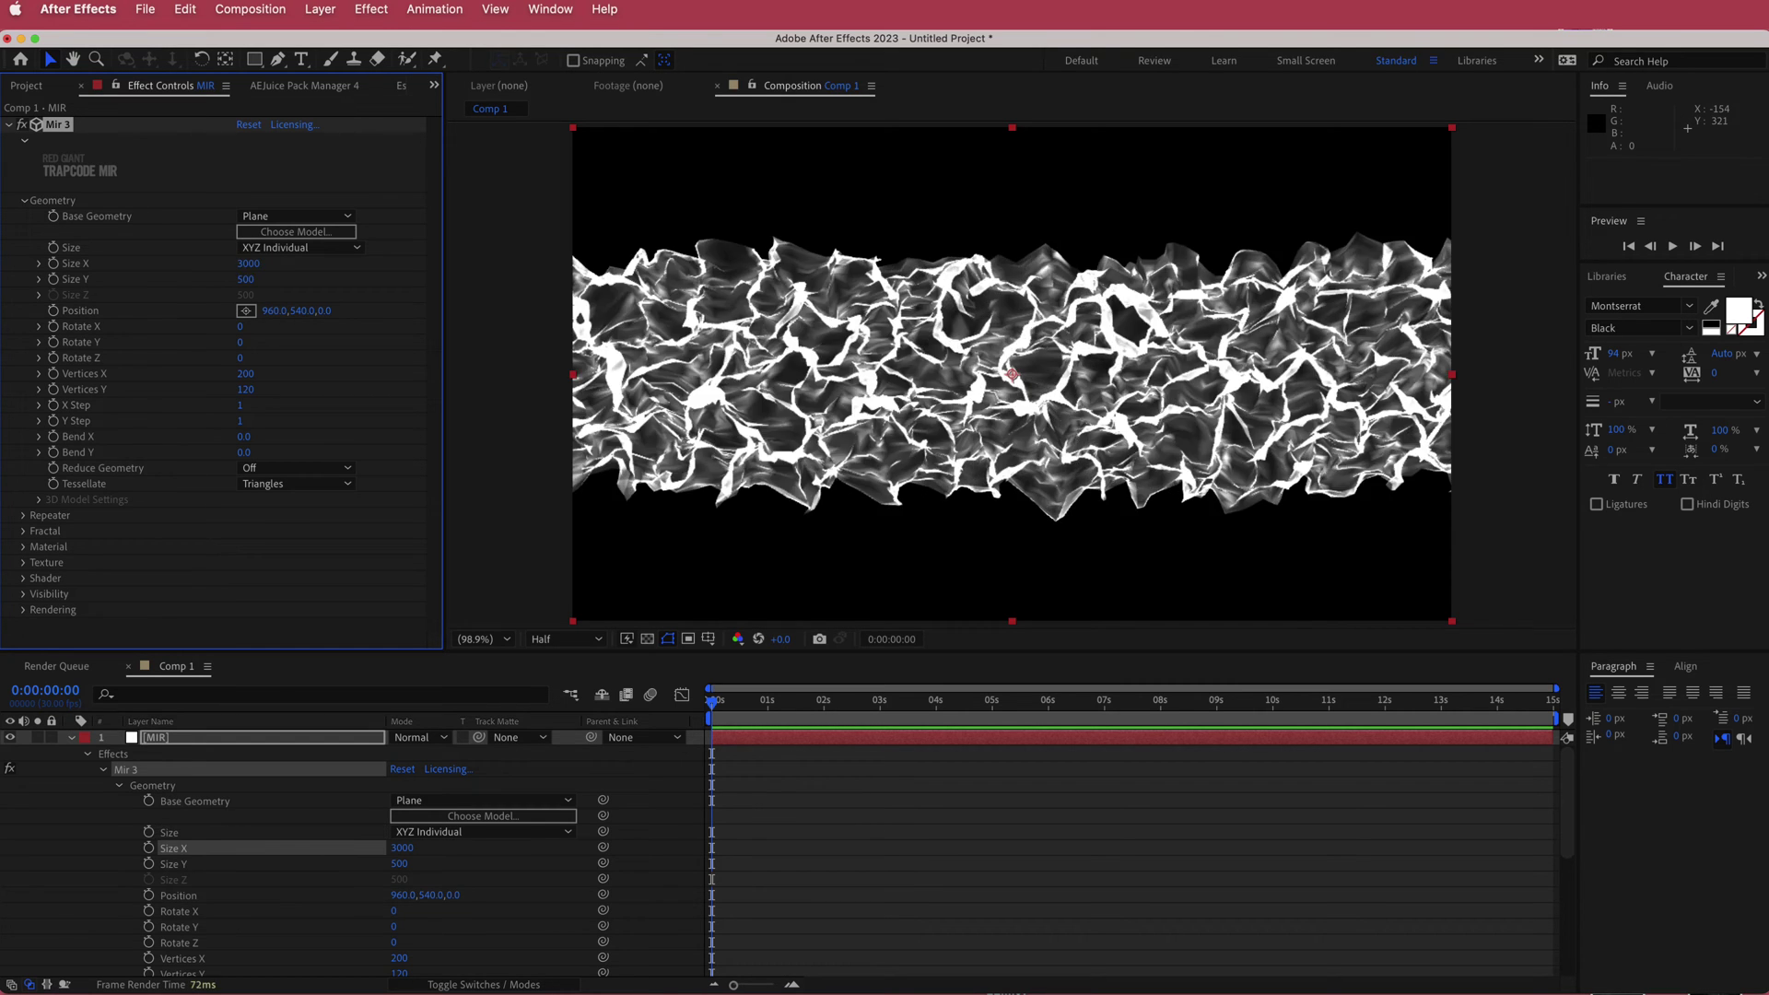
click(247, 280)
text(2000)
key(Return)
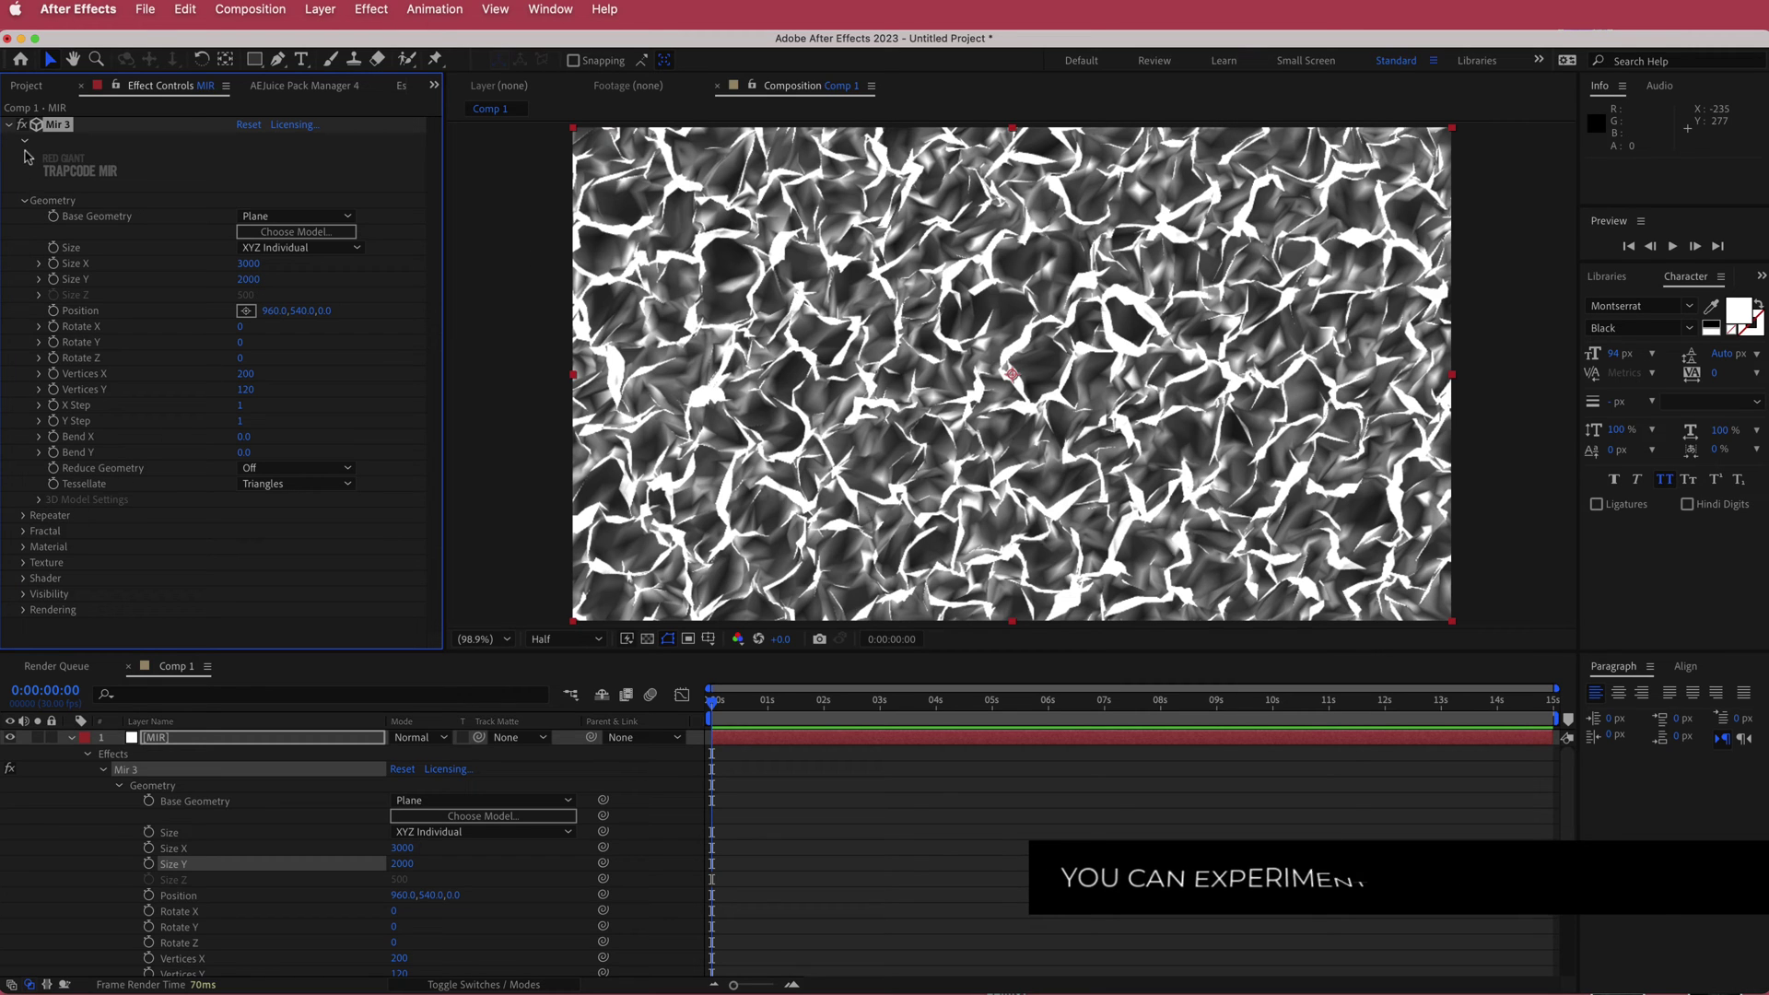
Step: Set the fractal Amplitude to 450 and Frequency to 80, and check the frames up to 2 seconds for motion
click(24, 200)
click(24, 231)
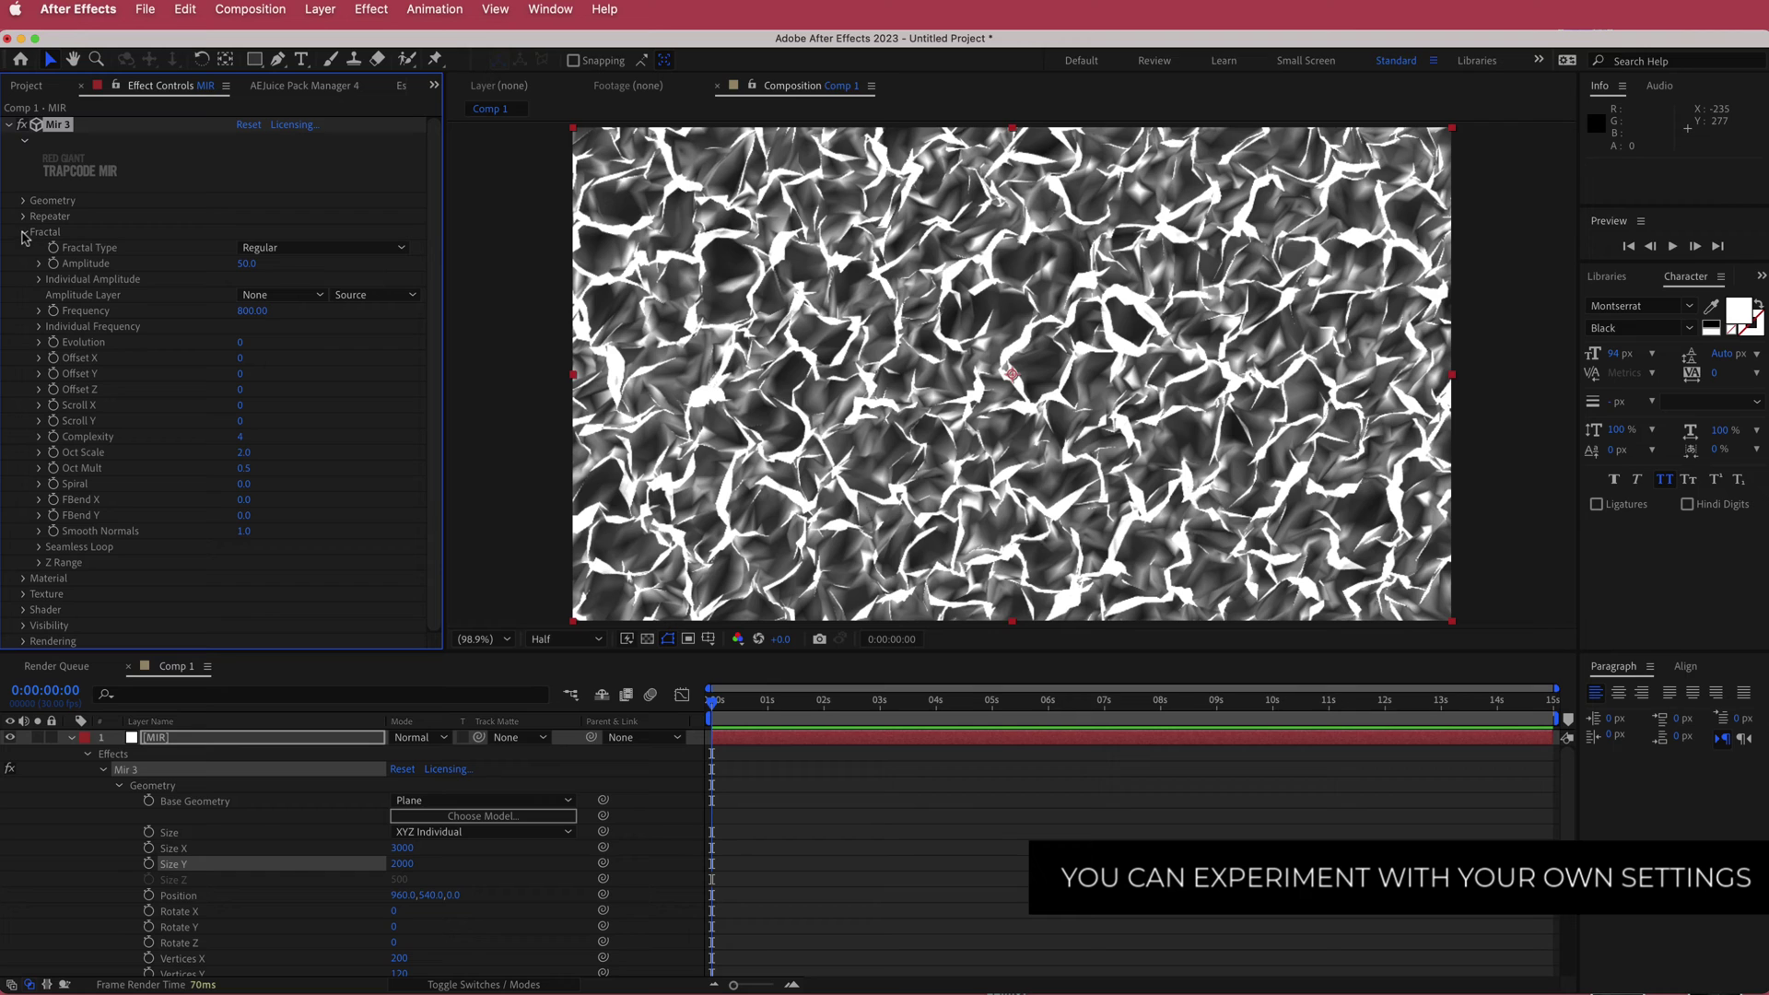
click(247, 265)
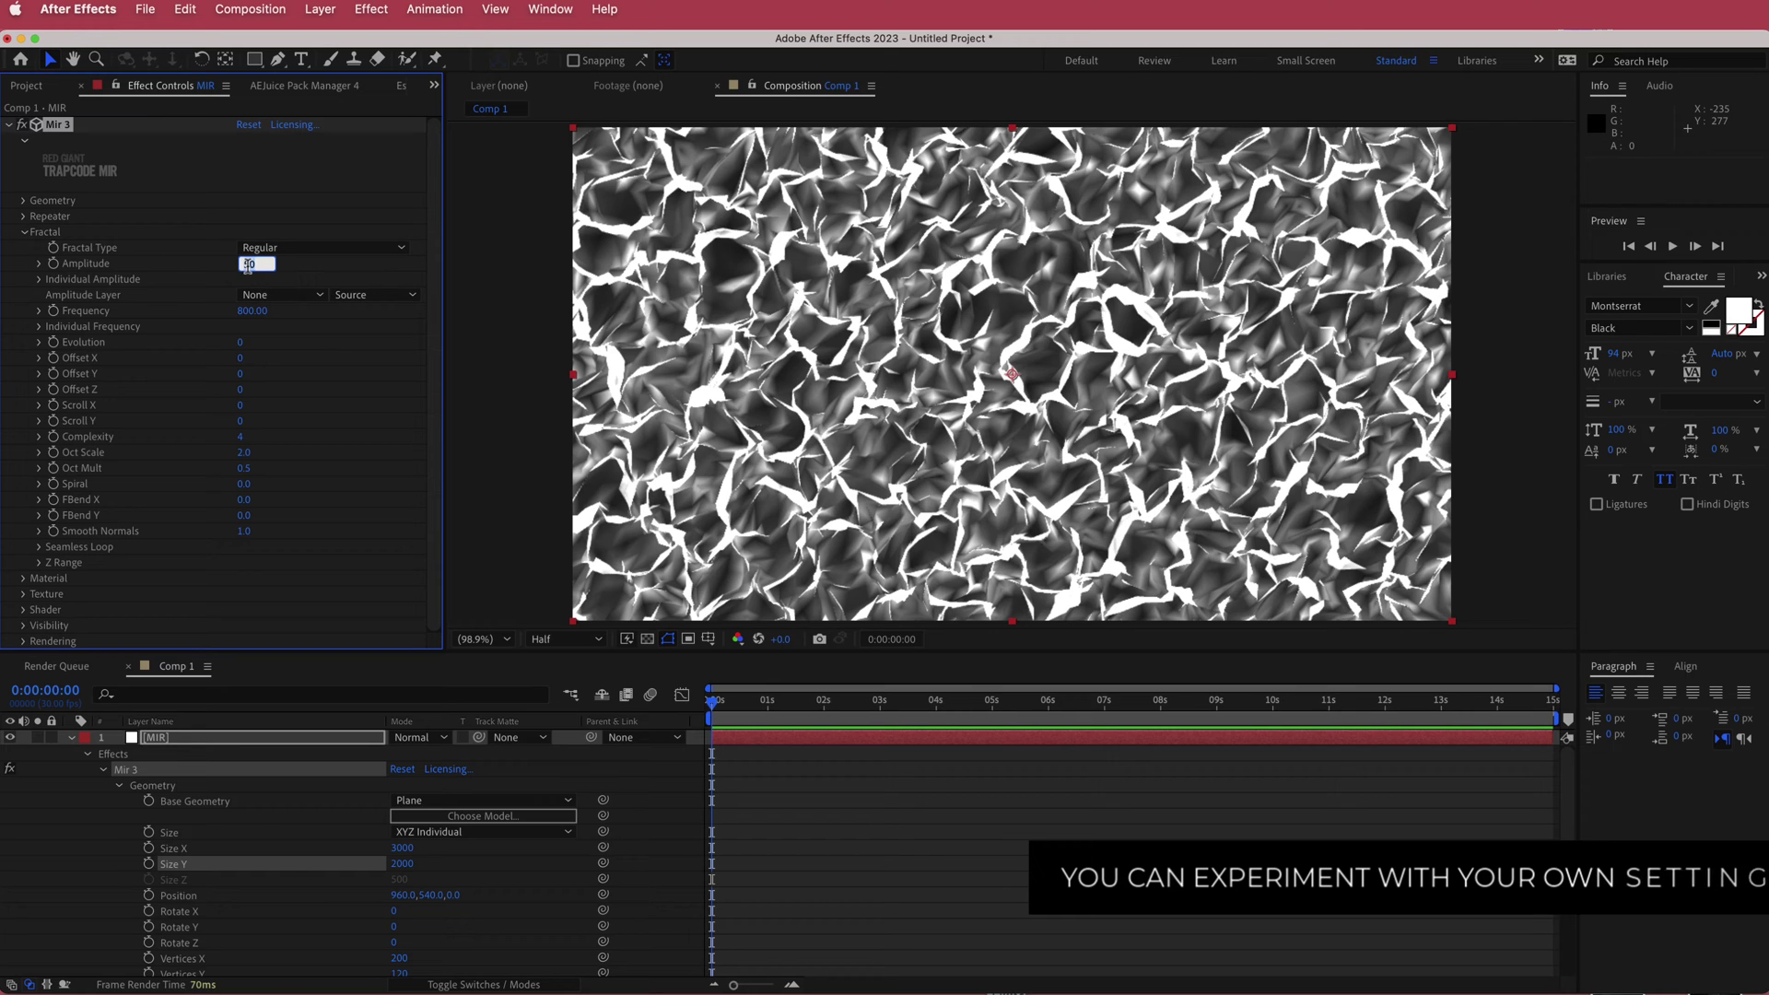
text(450)
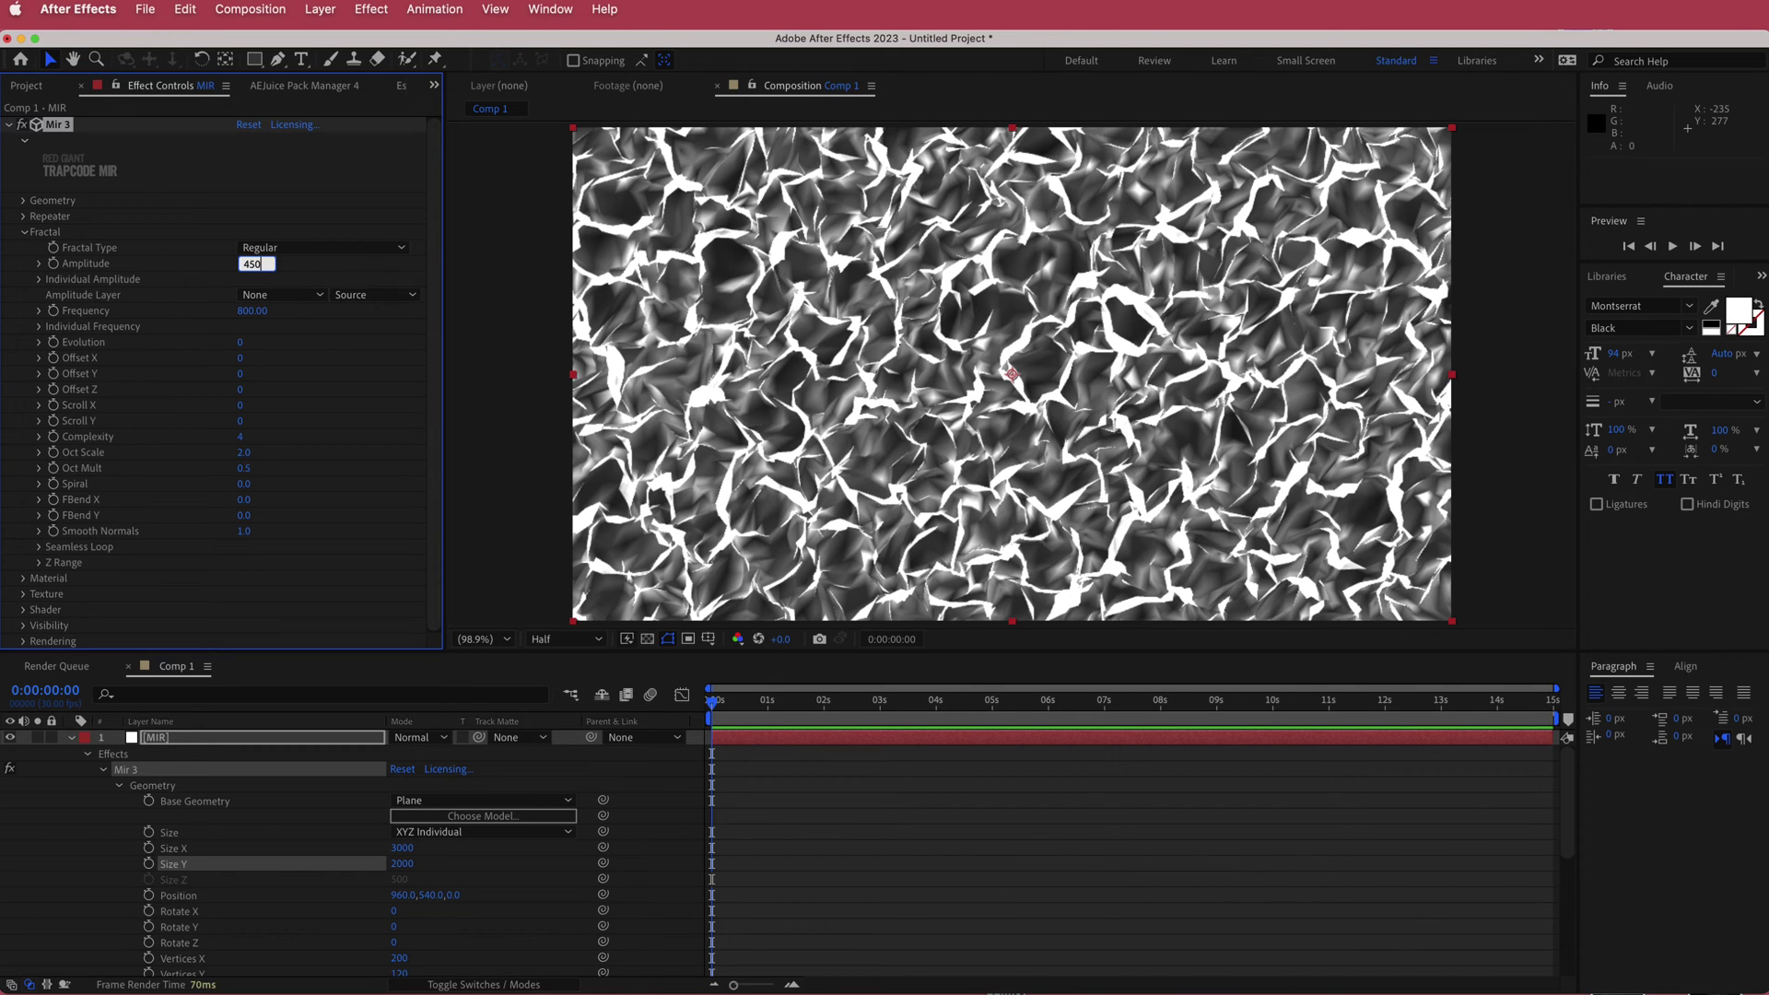
key(Return)
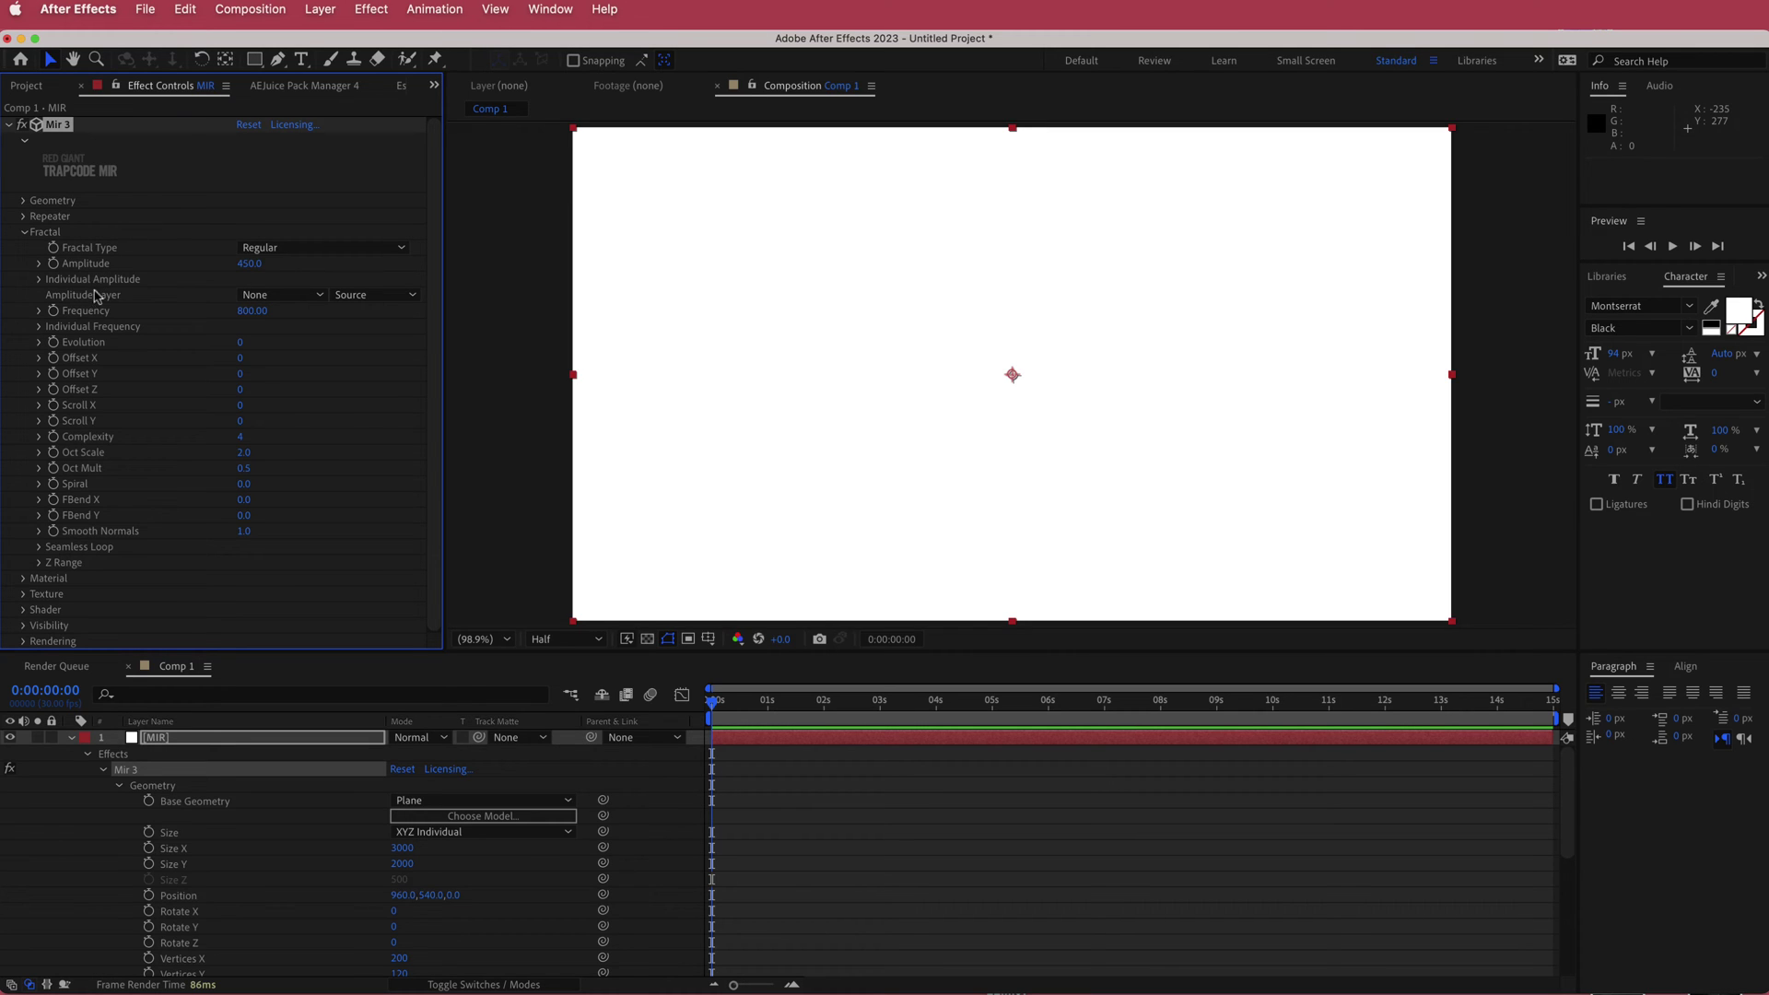
click(250, 311)
text(80)
key(Return)
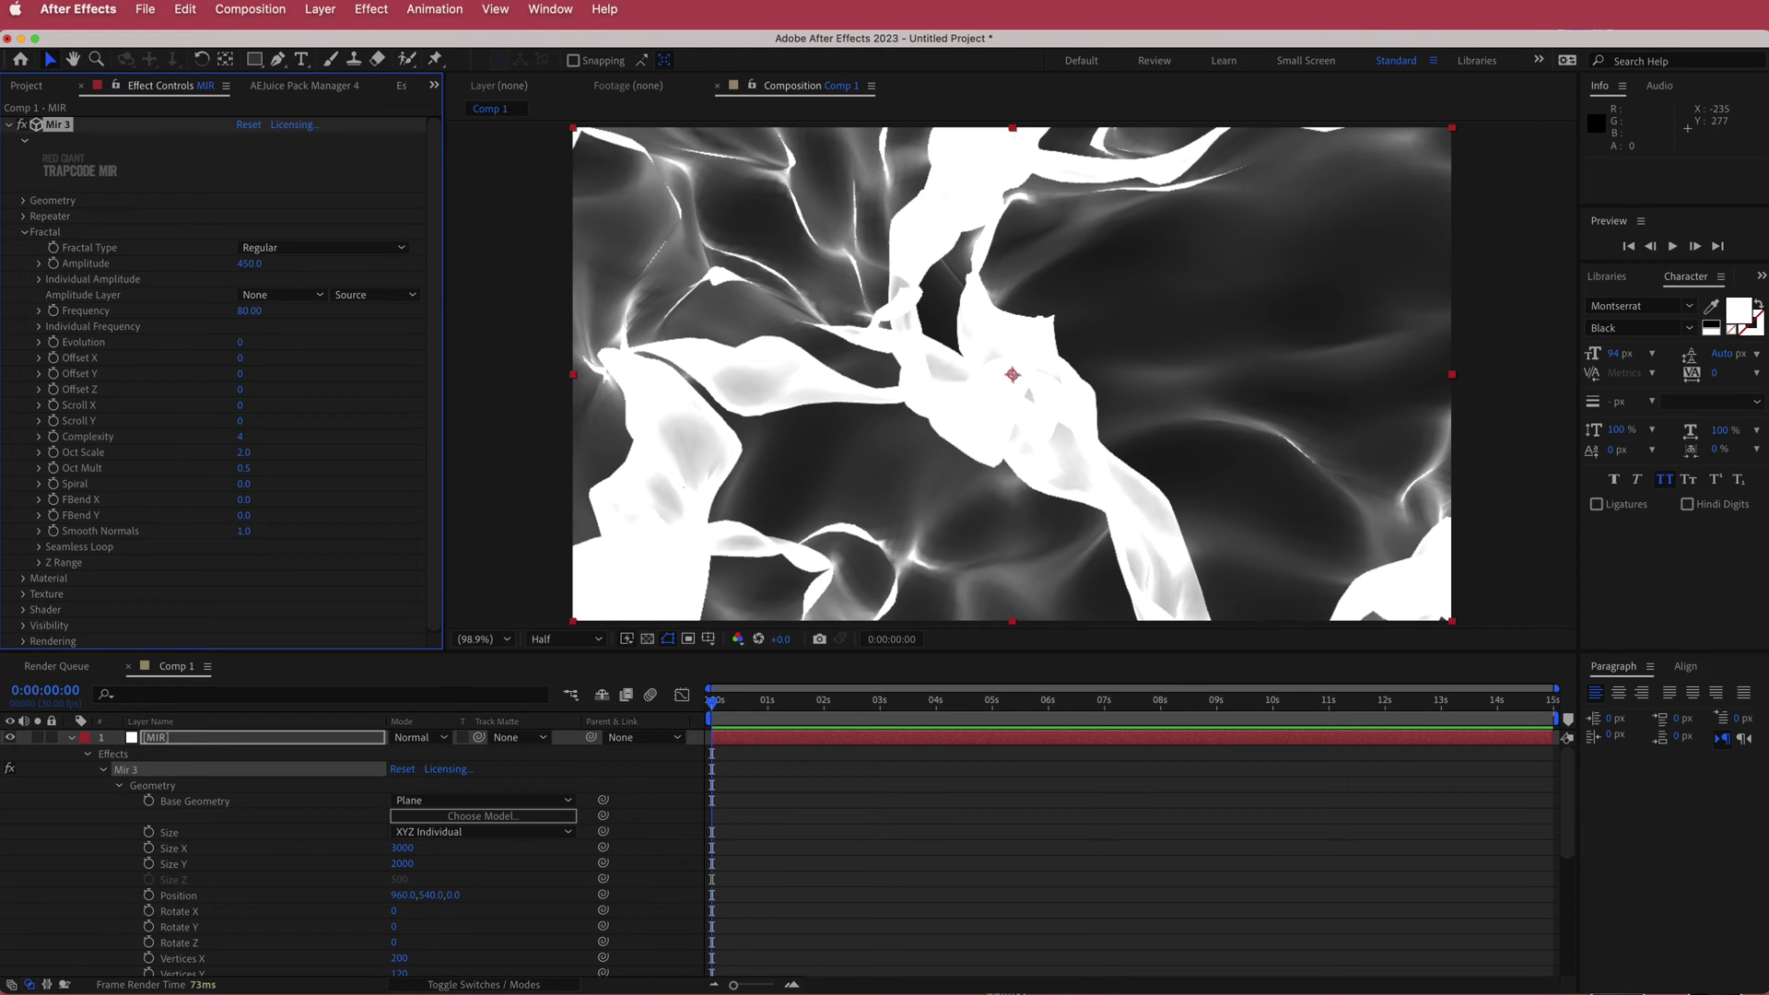
drag(714, 703, 828, 706)
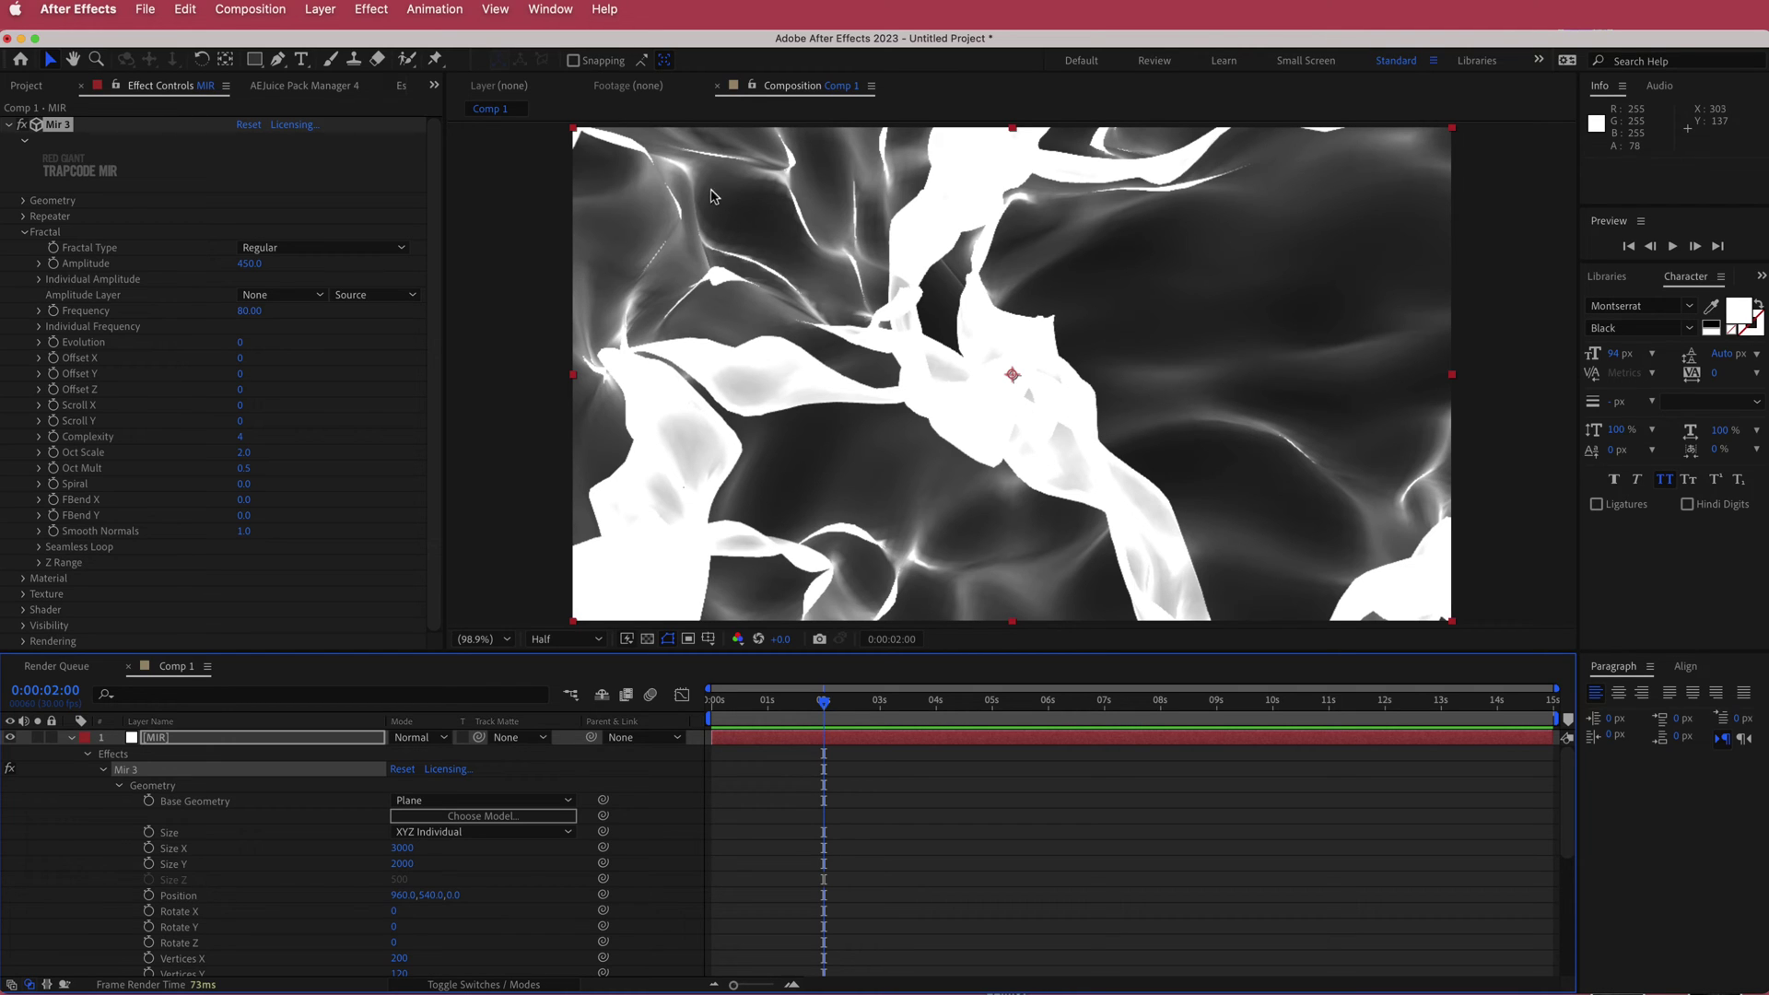
drag(824, 705, 697, 711)
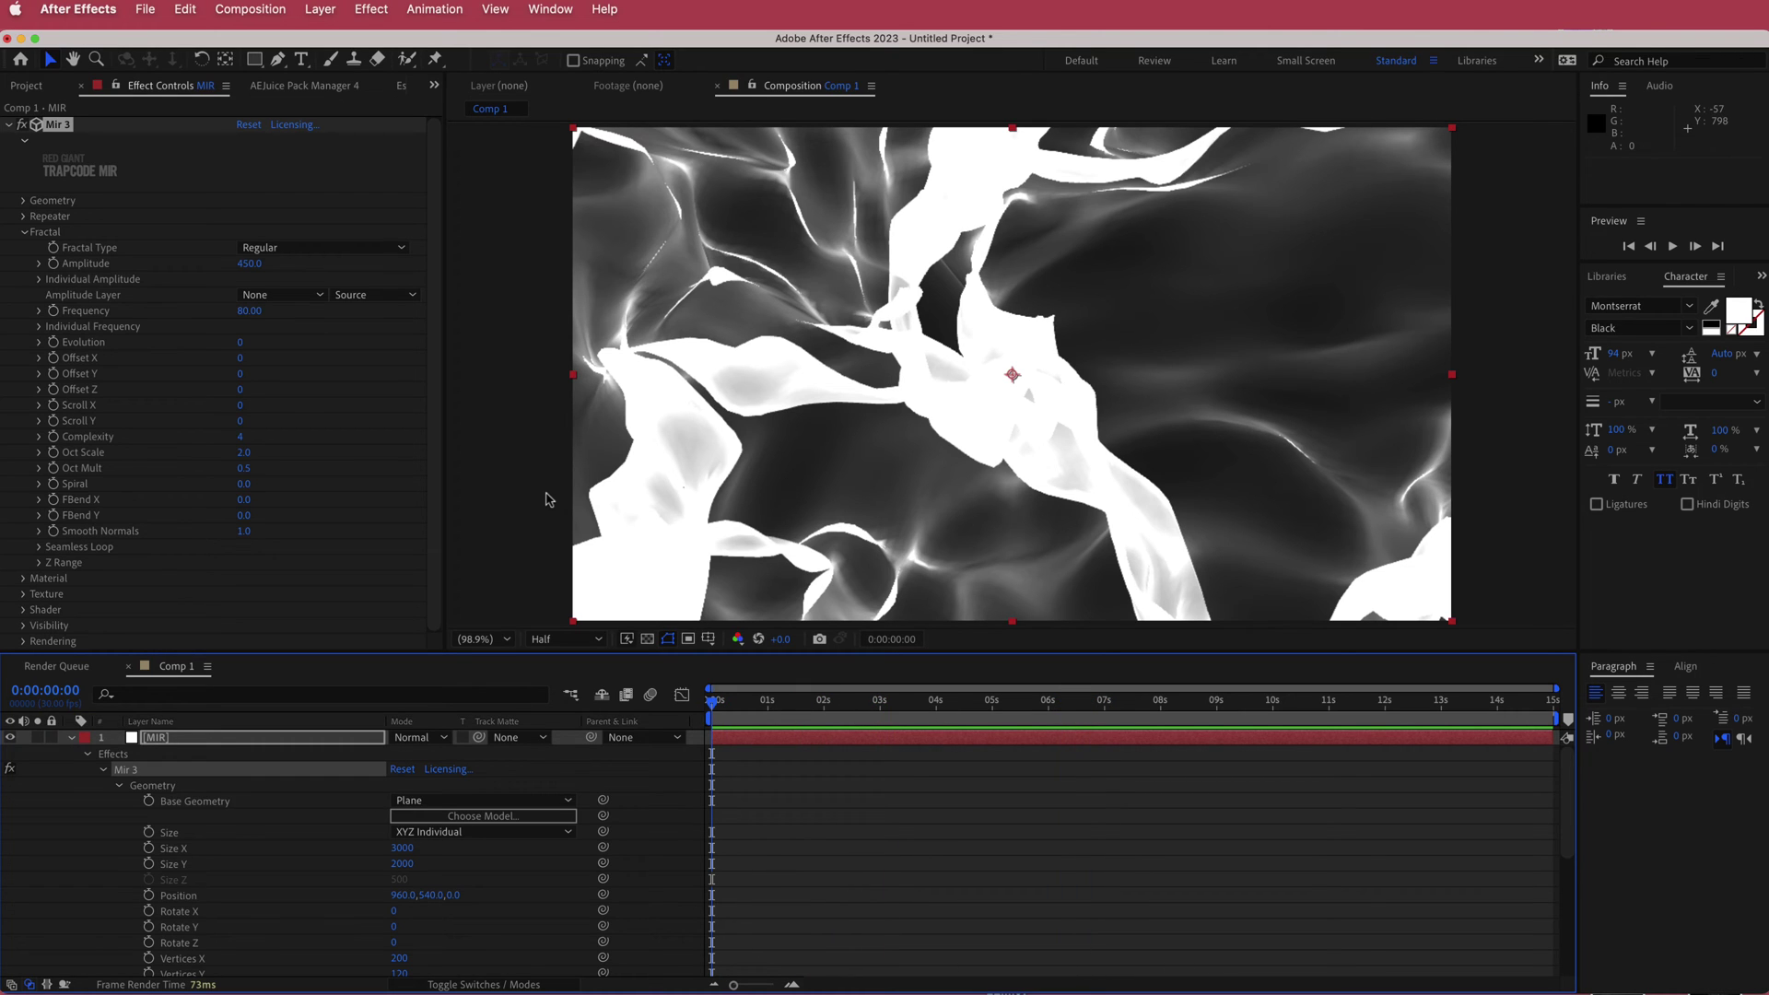
Step: Add the expression time*10 to the fractal Evolution and scrub through the timeline to preview the motion
alt+click(54, 342)
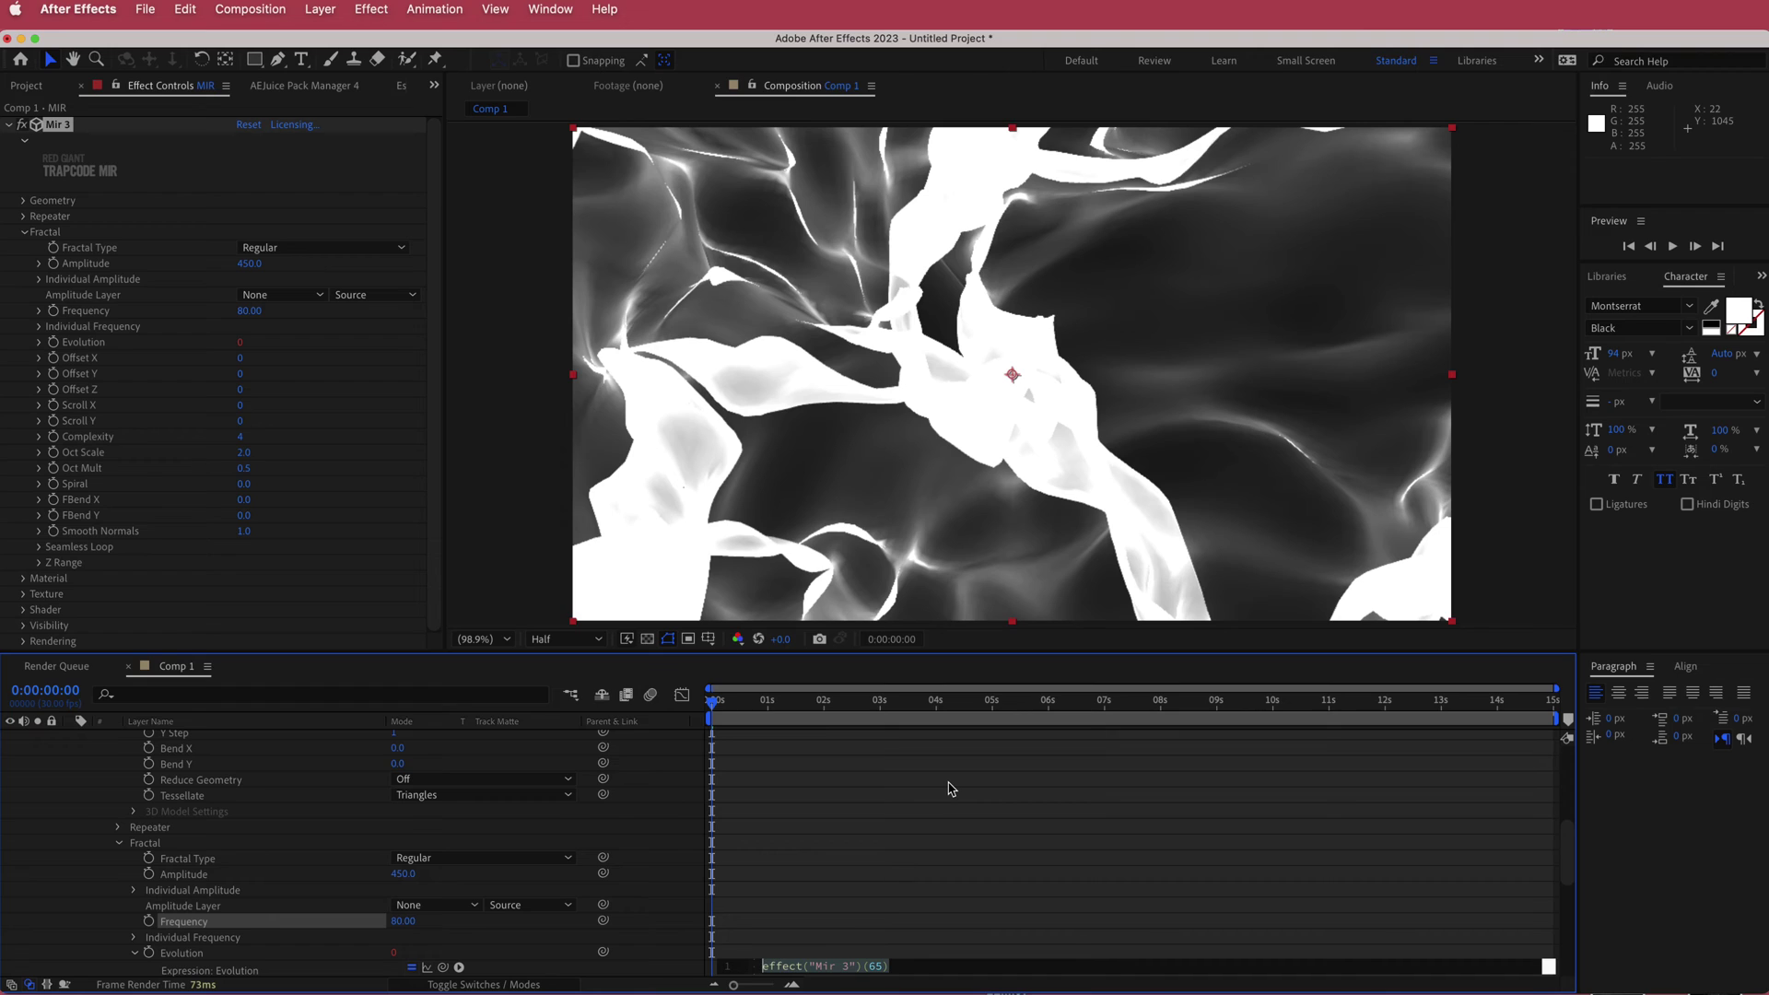
text(time)
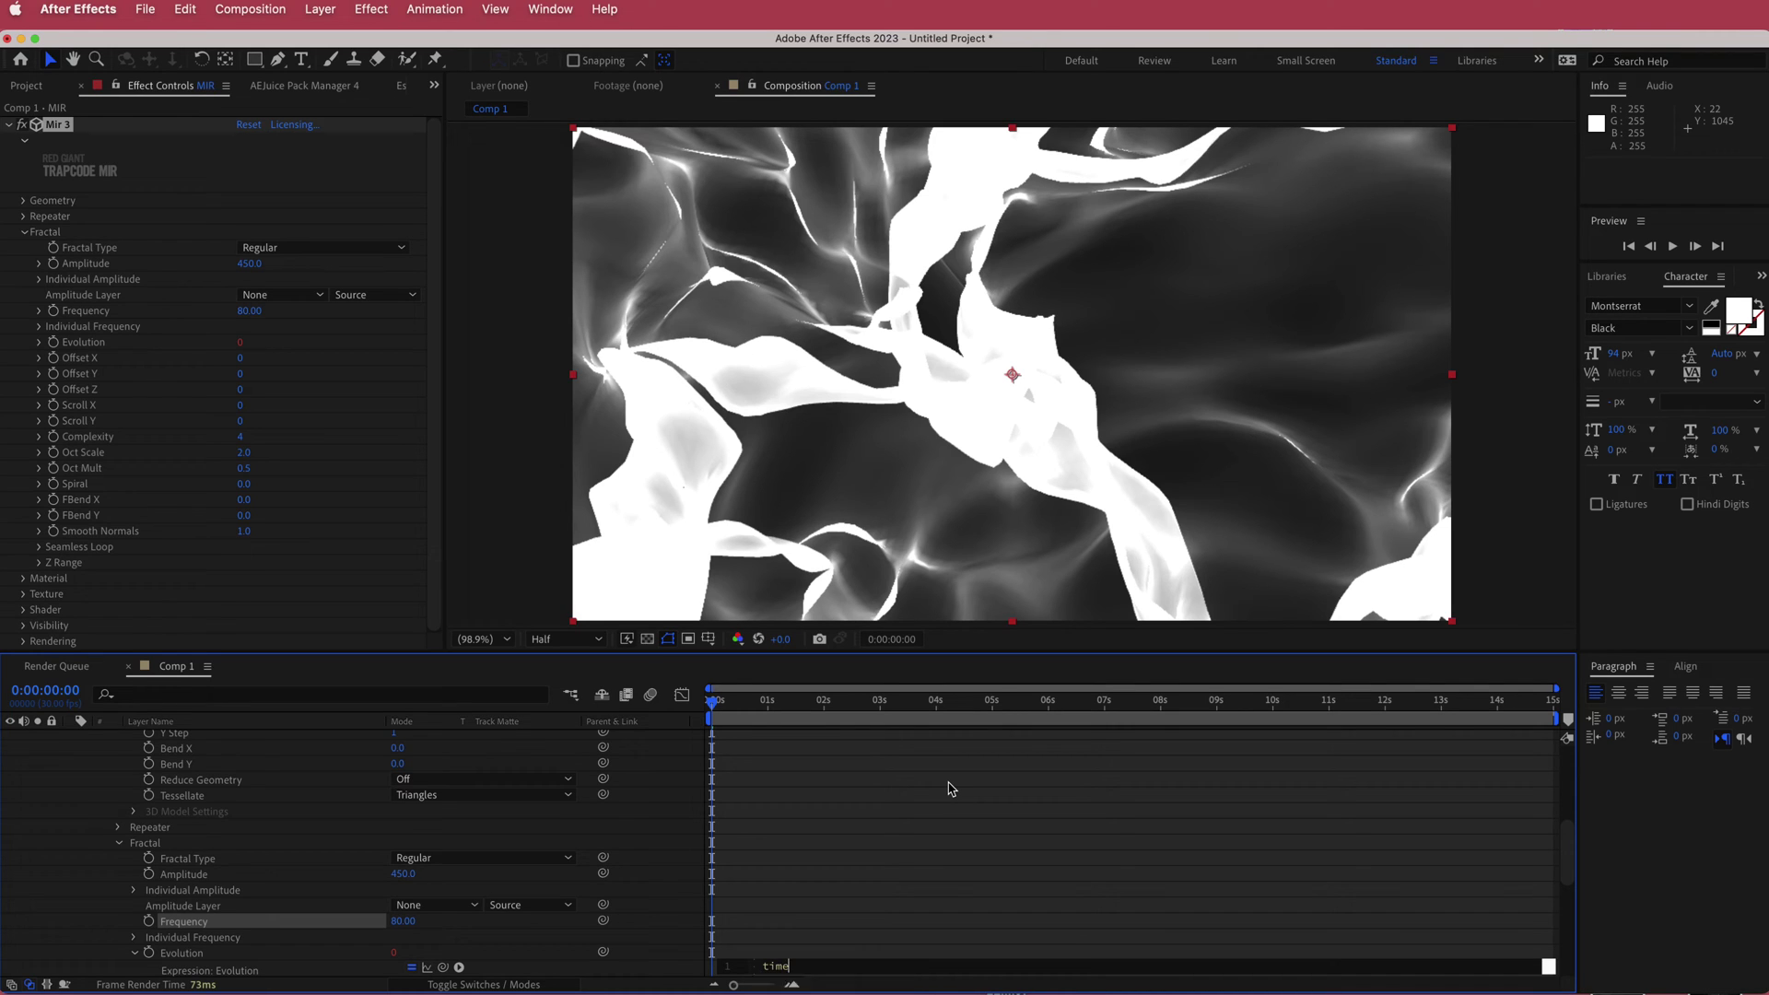
text(*10)
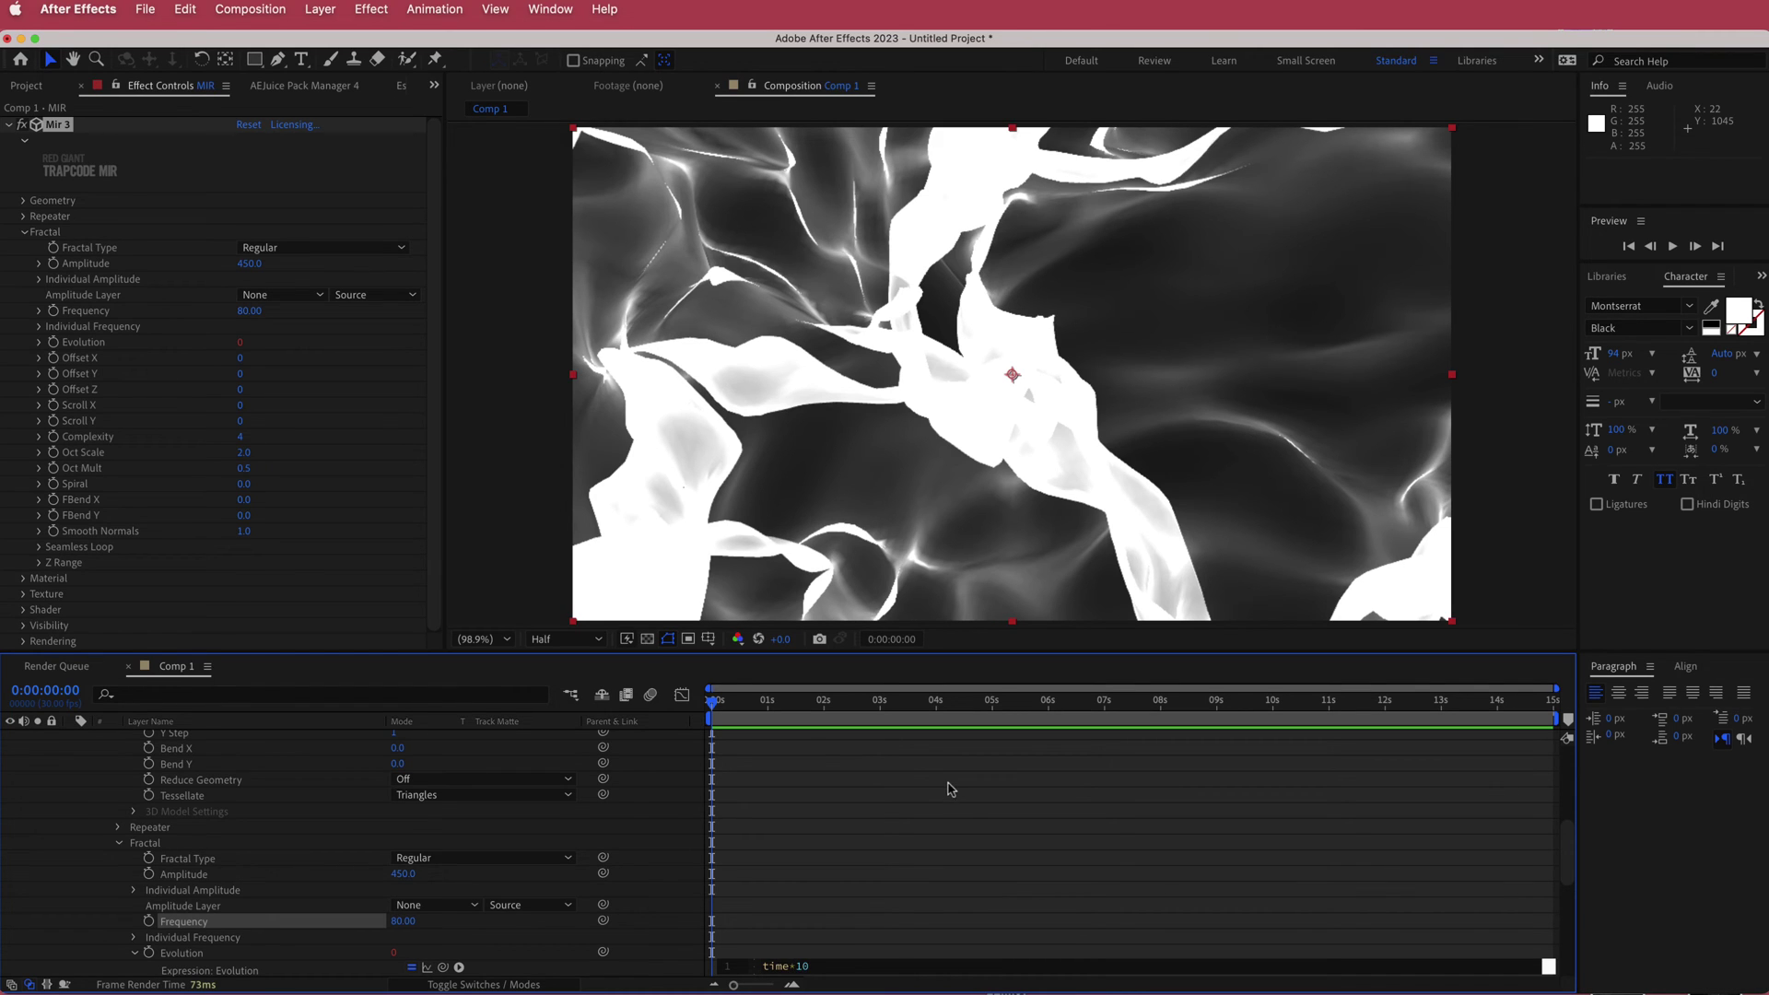
drag(718, 706, 1064, 720)
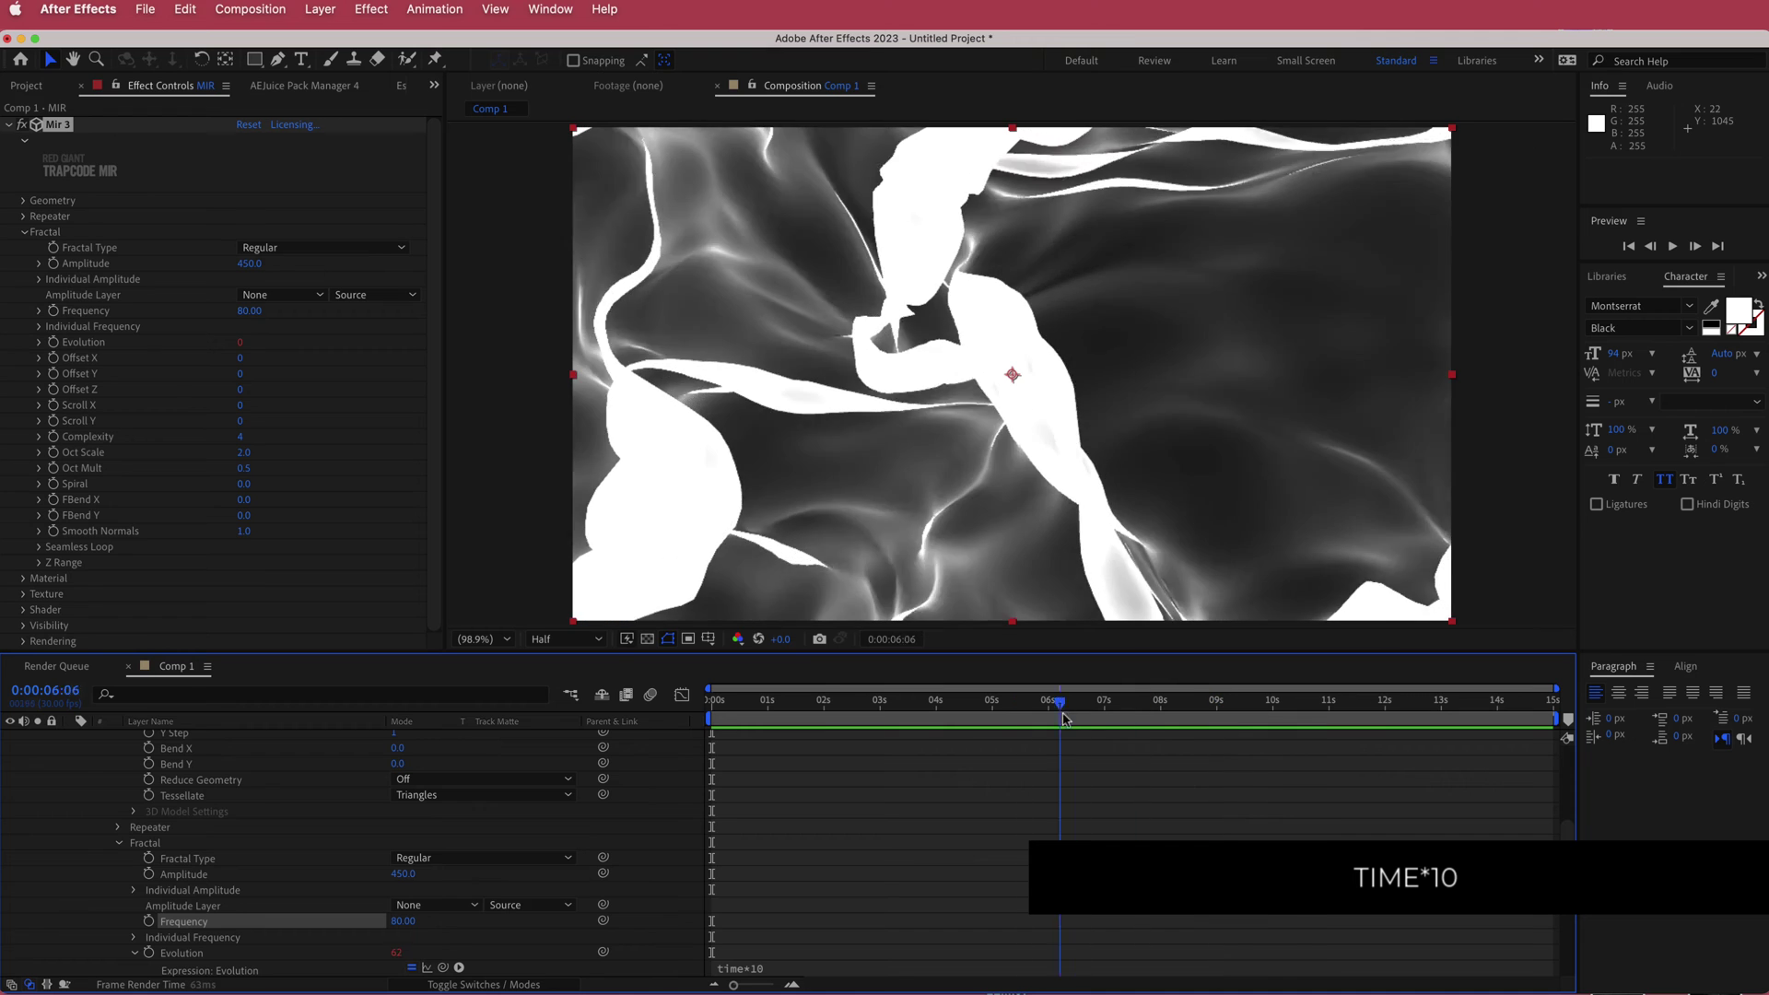
click(839, 706)
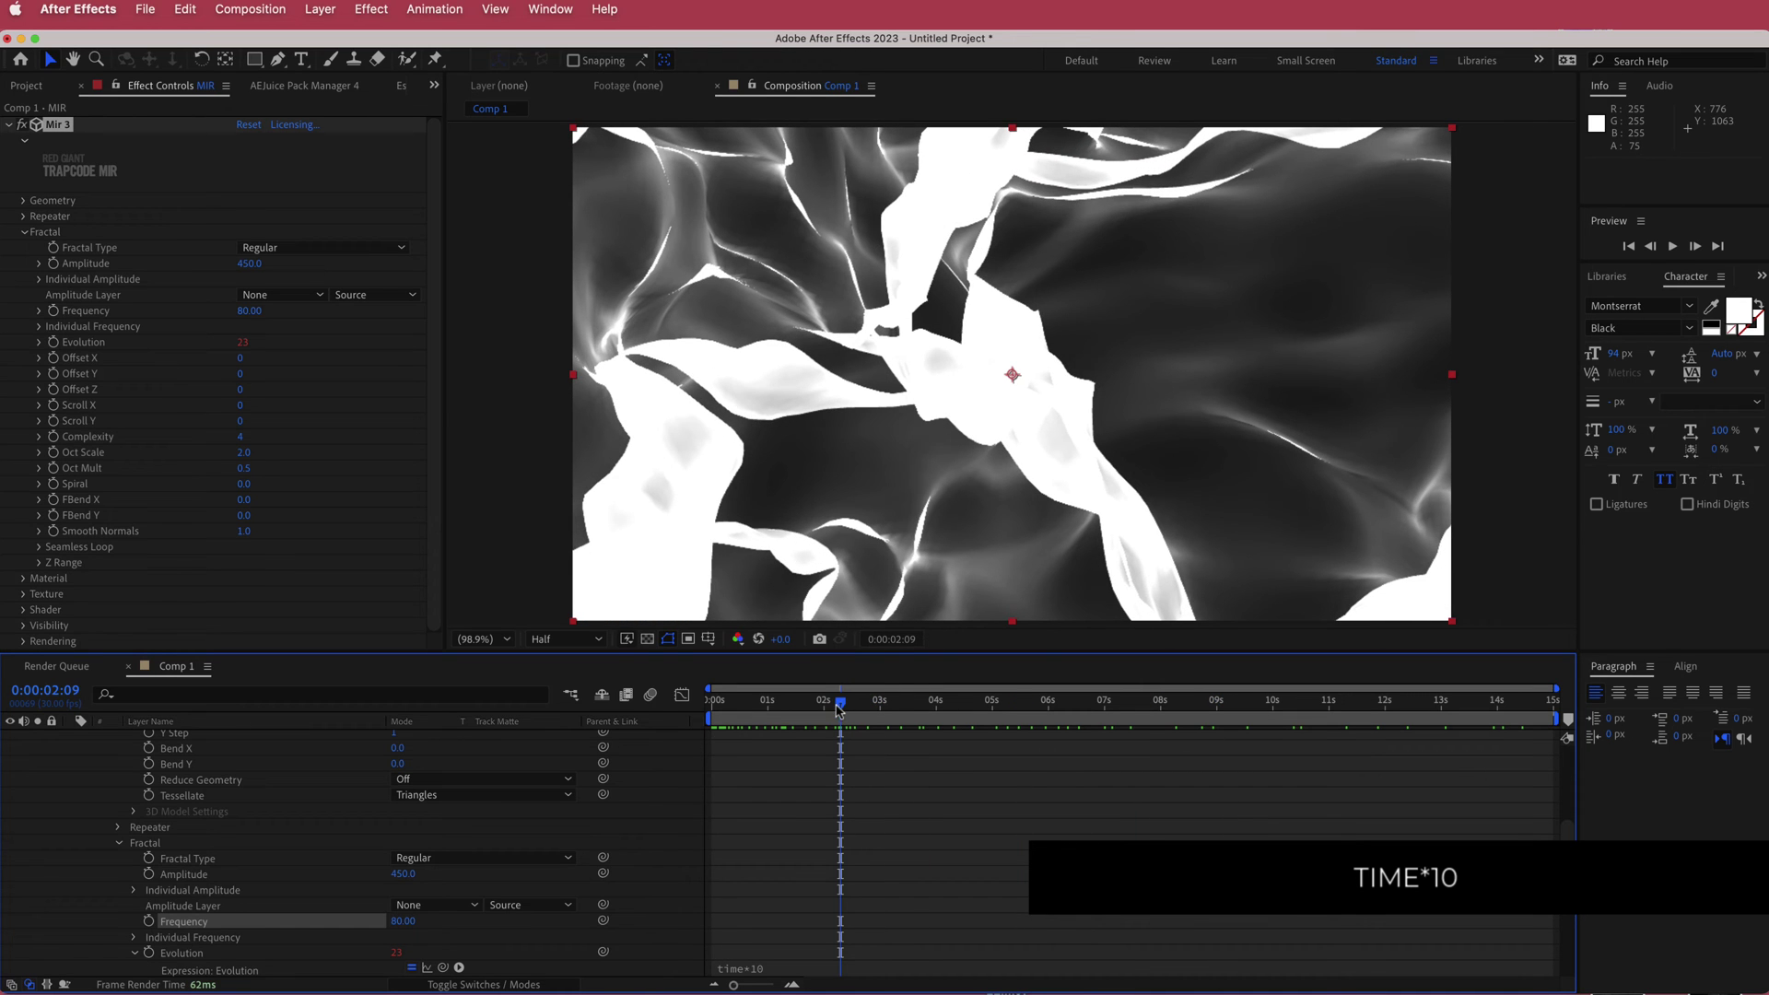
drag(840, 710, 758, 703)
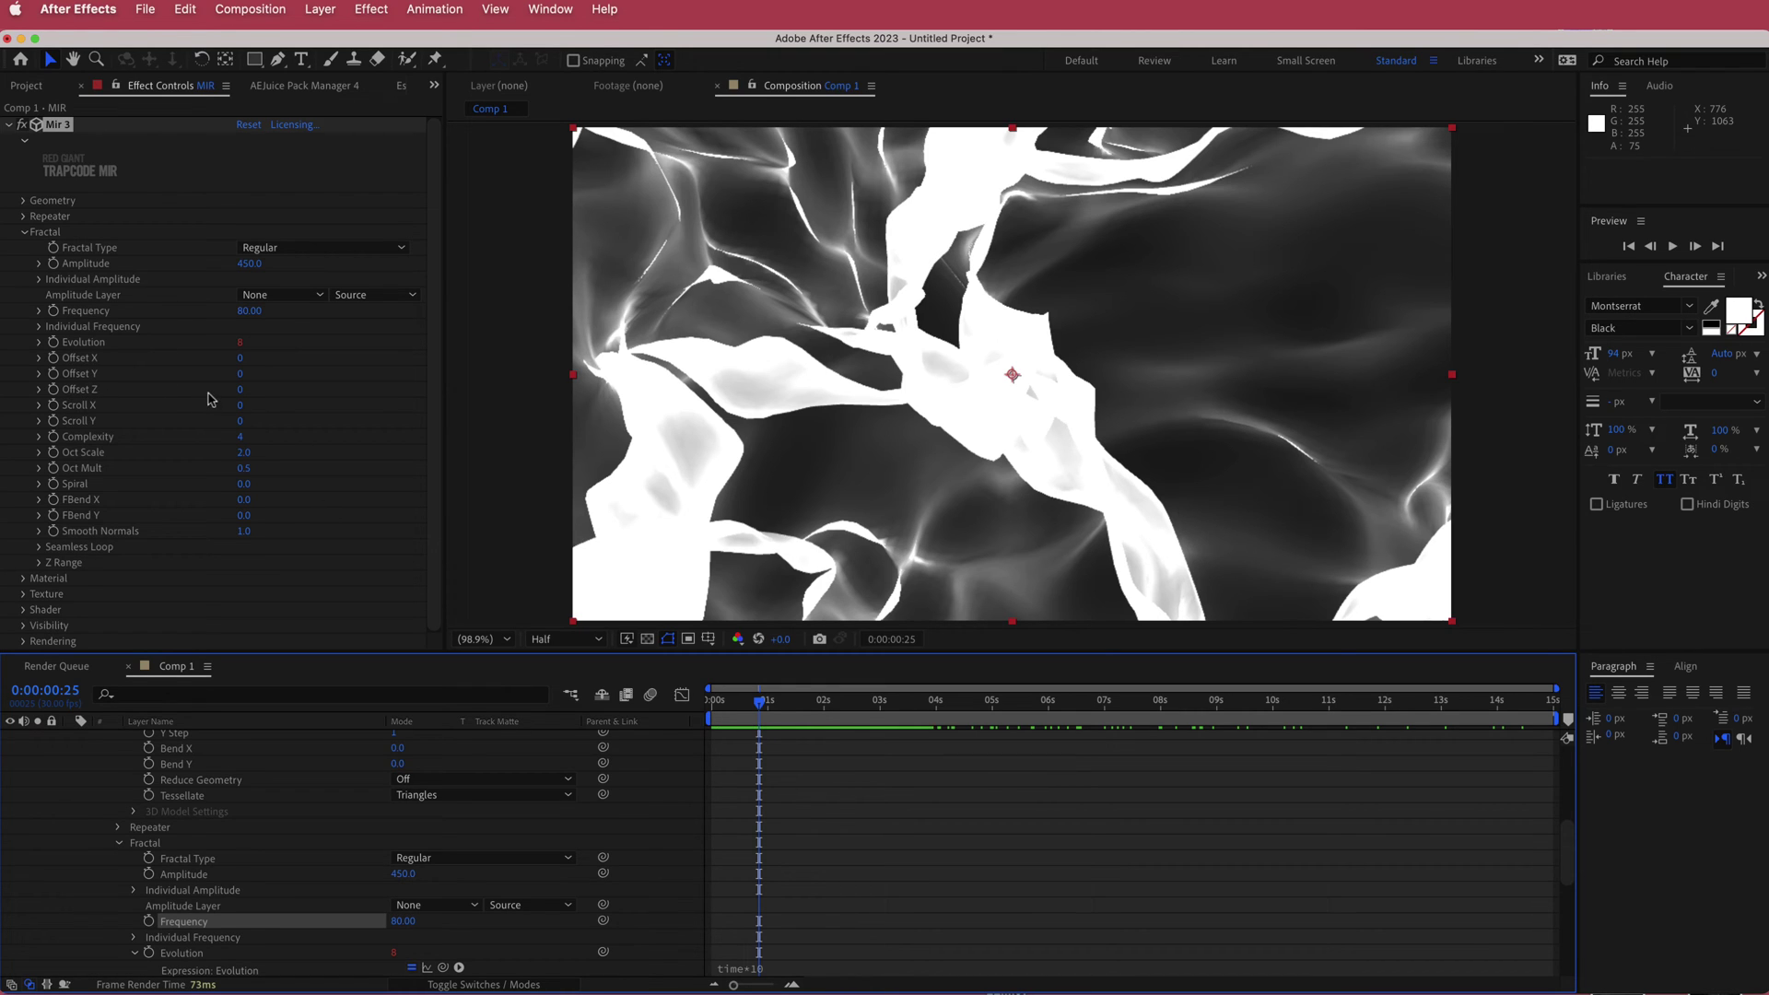
Step: Set the fractal Offset Z to 280 and preview the new shape up to the 3-second mark
click(242, 396)
click(241, 391)
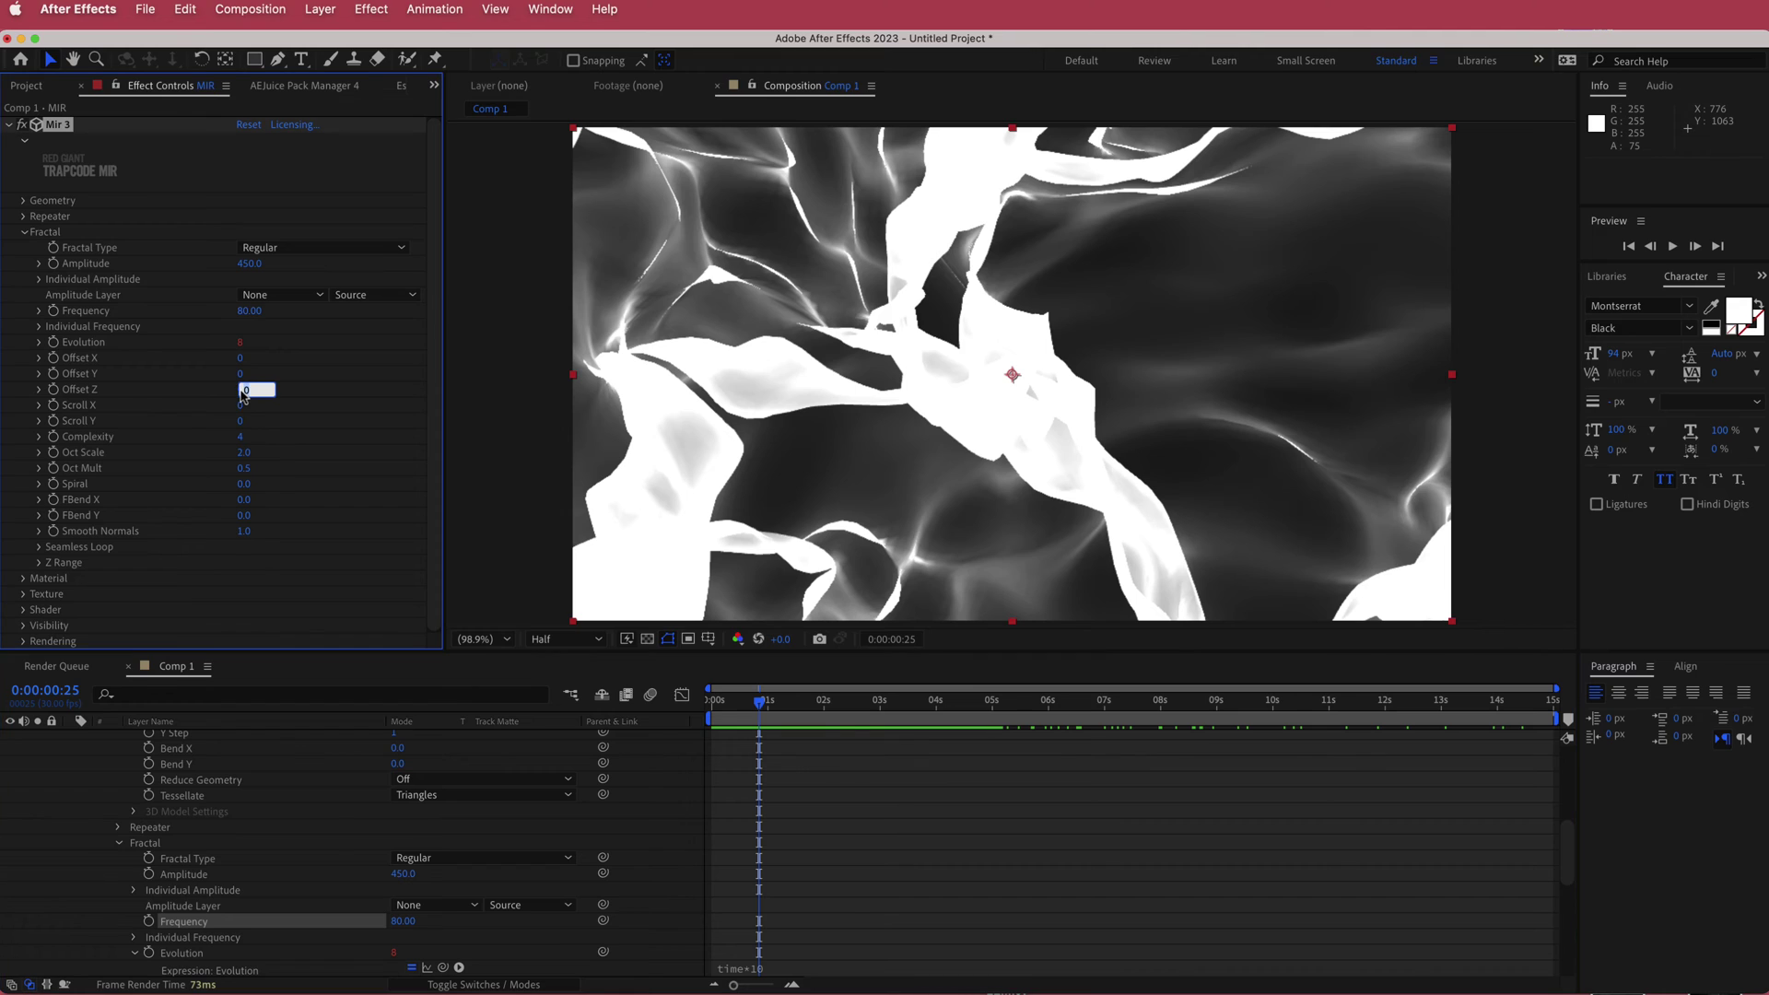
key(Return)
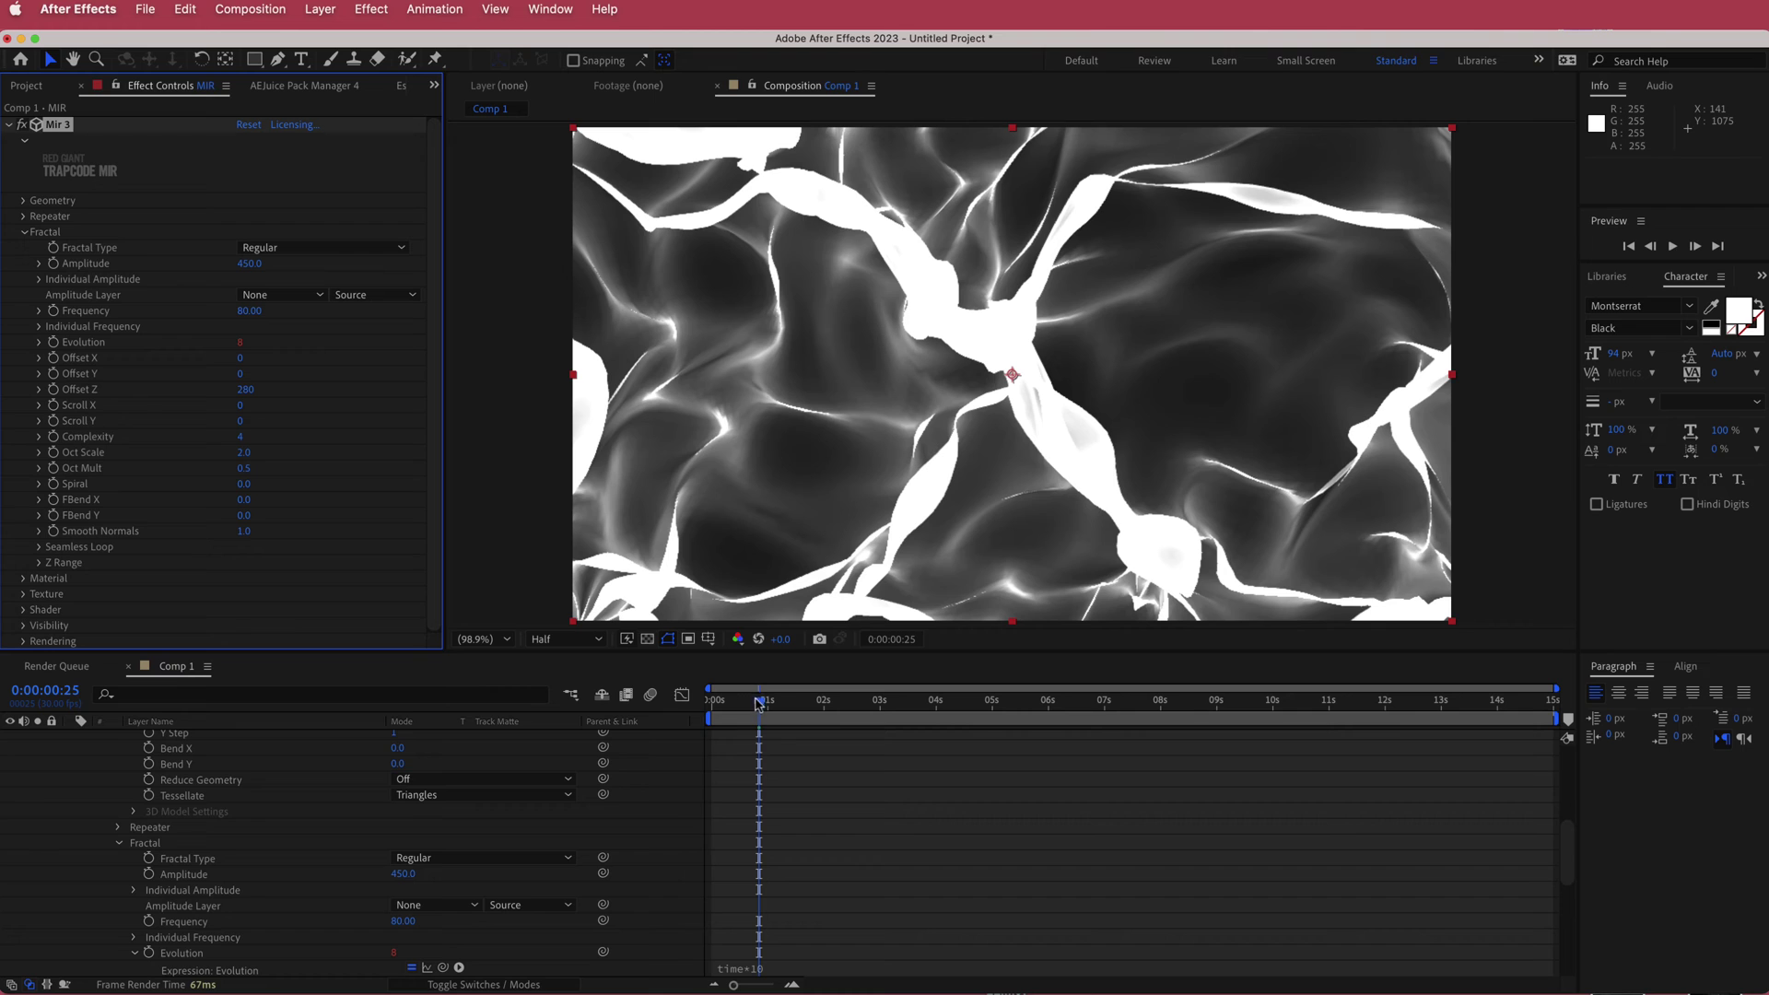
drag(759, 703, 880, 717)
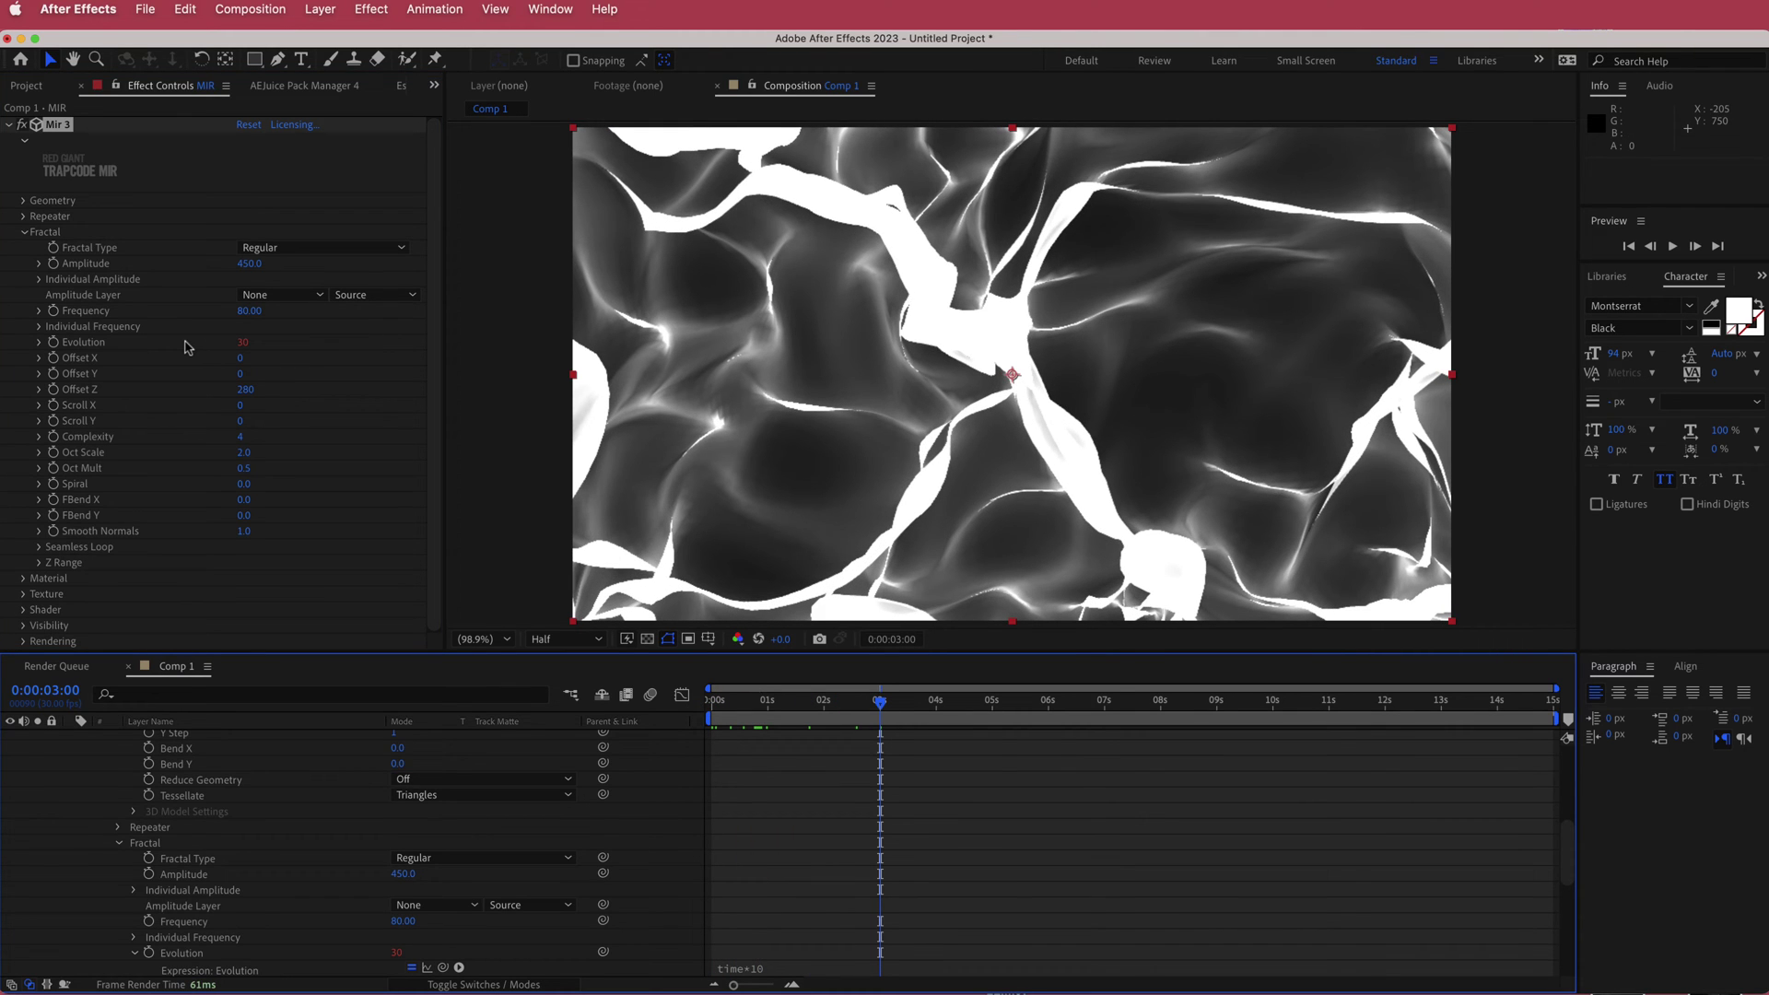
Step: Add the expression time*30 to the fractal Scroll X and preview the sideways movement
alt+click(53, 405)
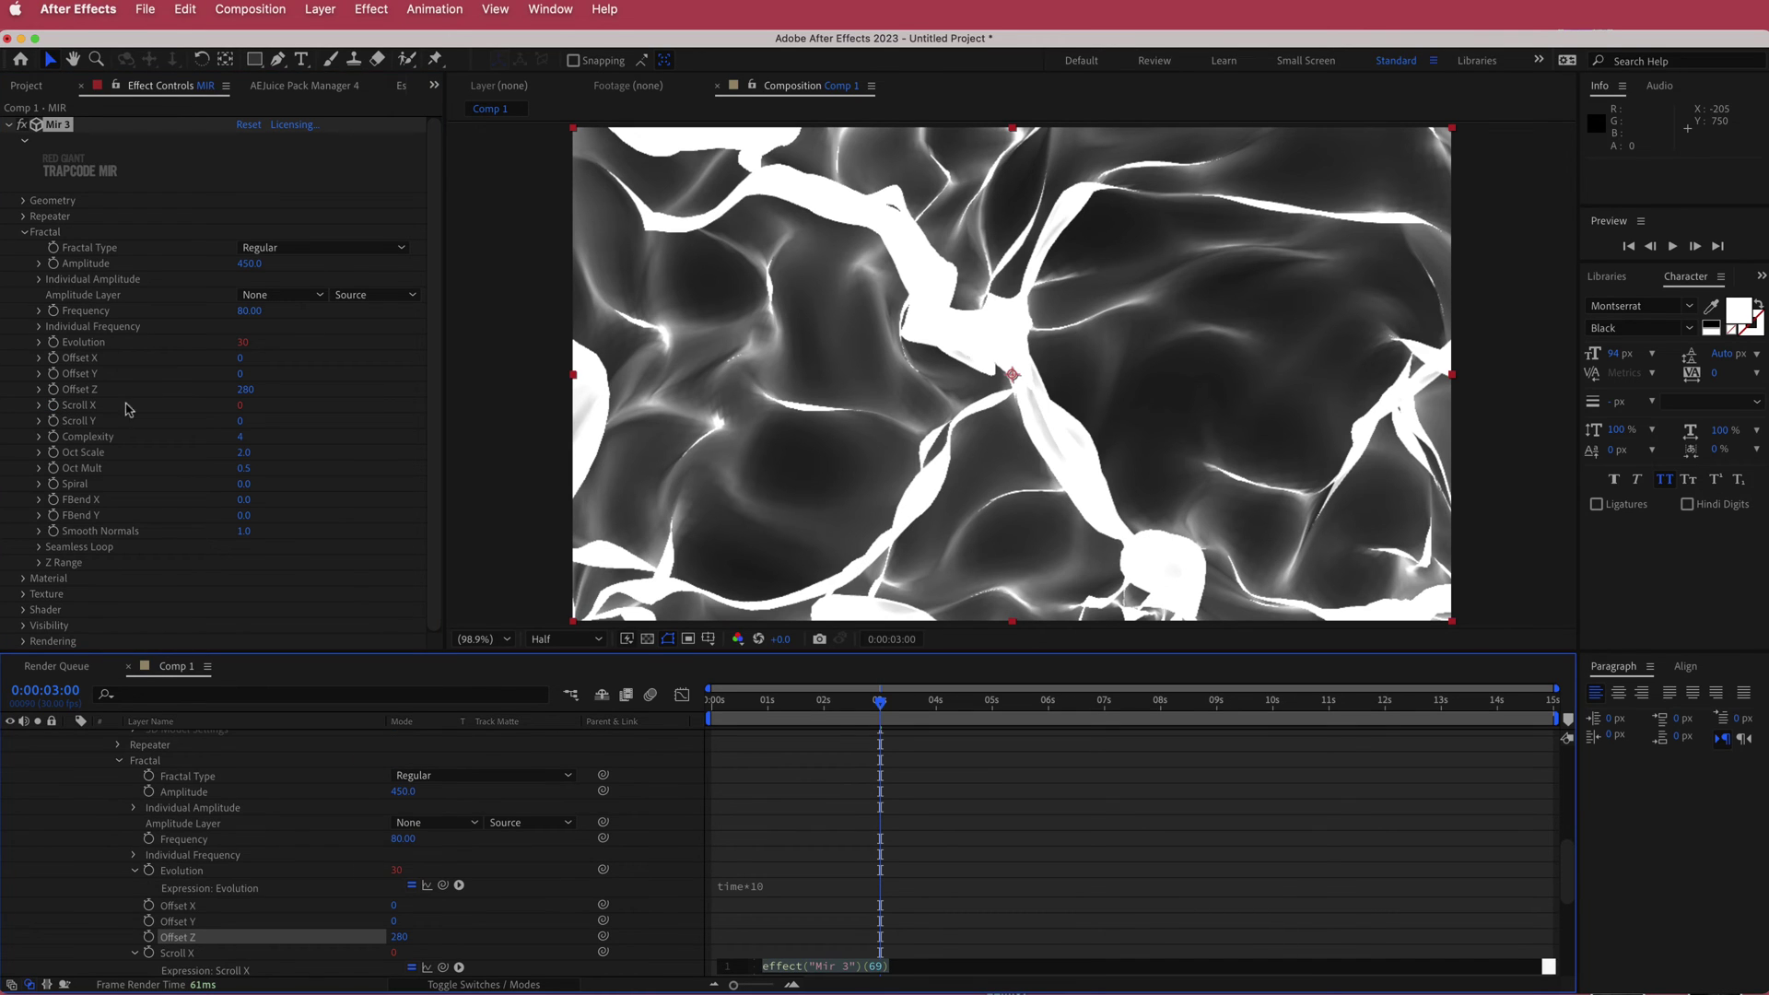
text(time)
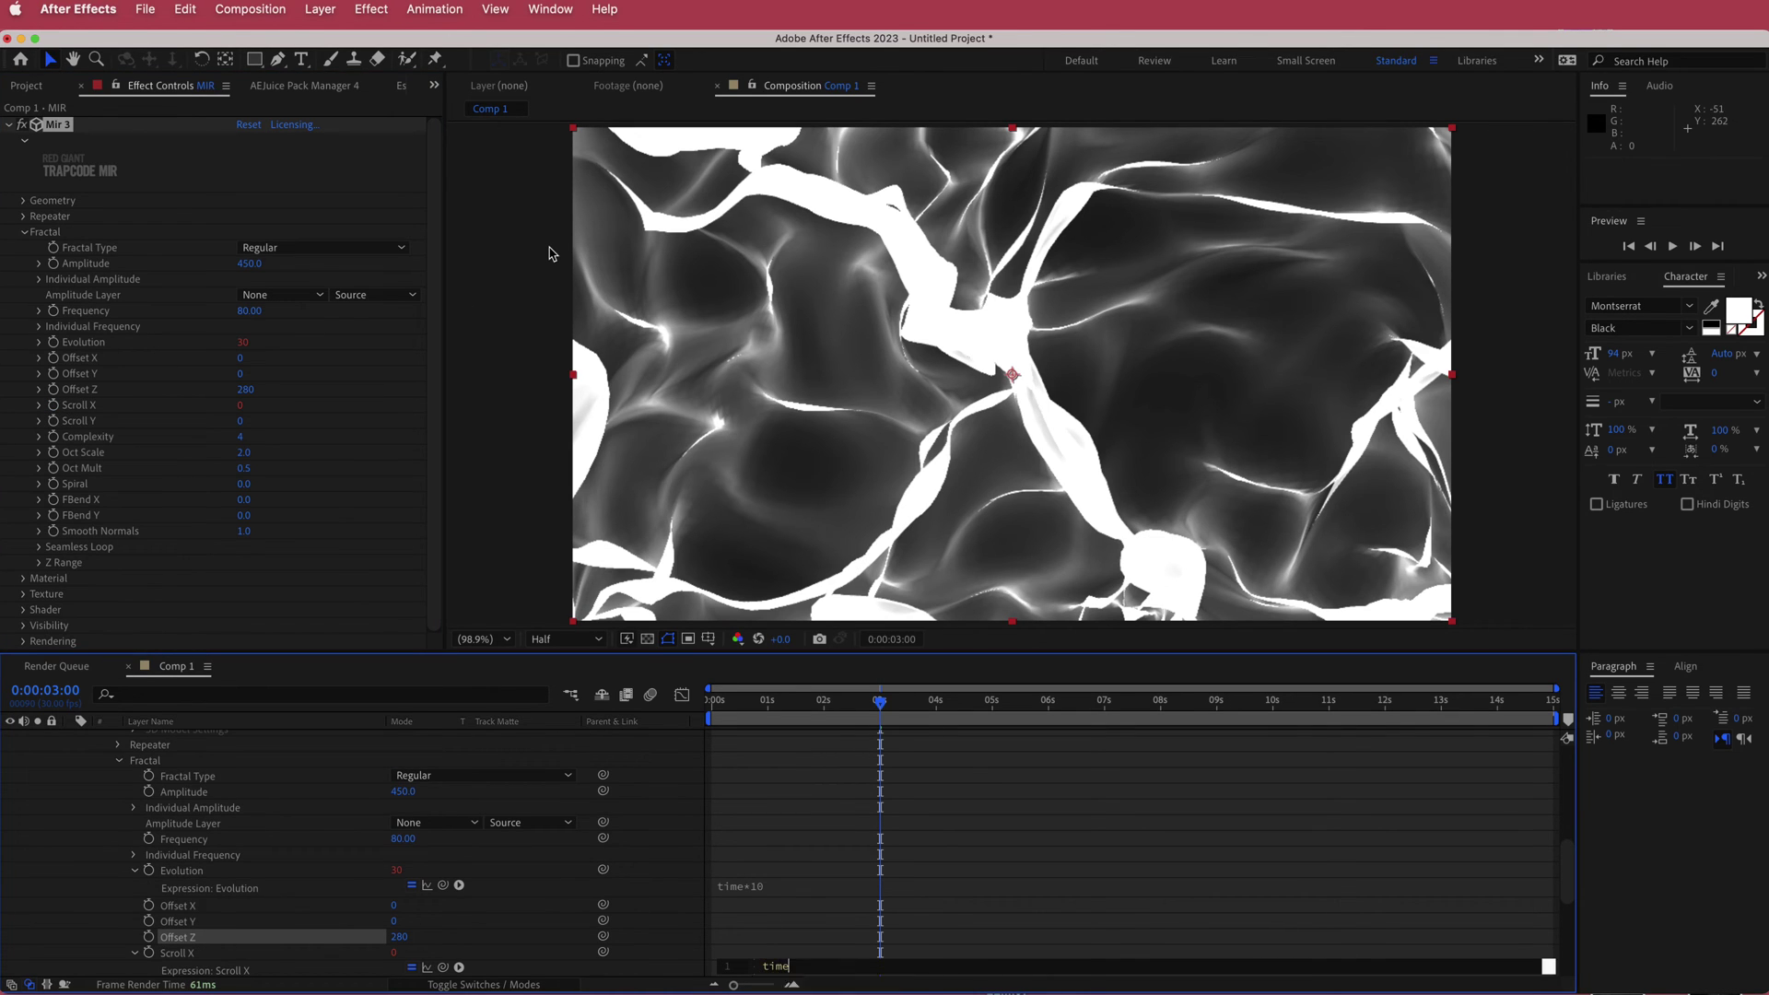
text(*30)
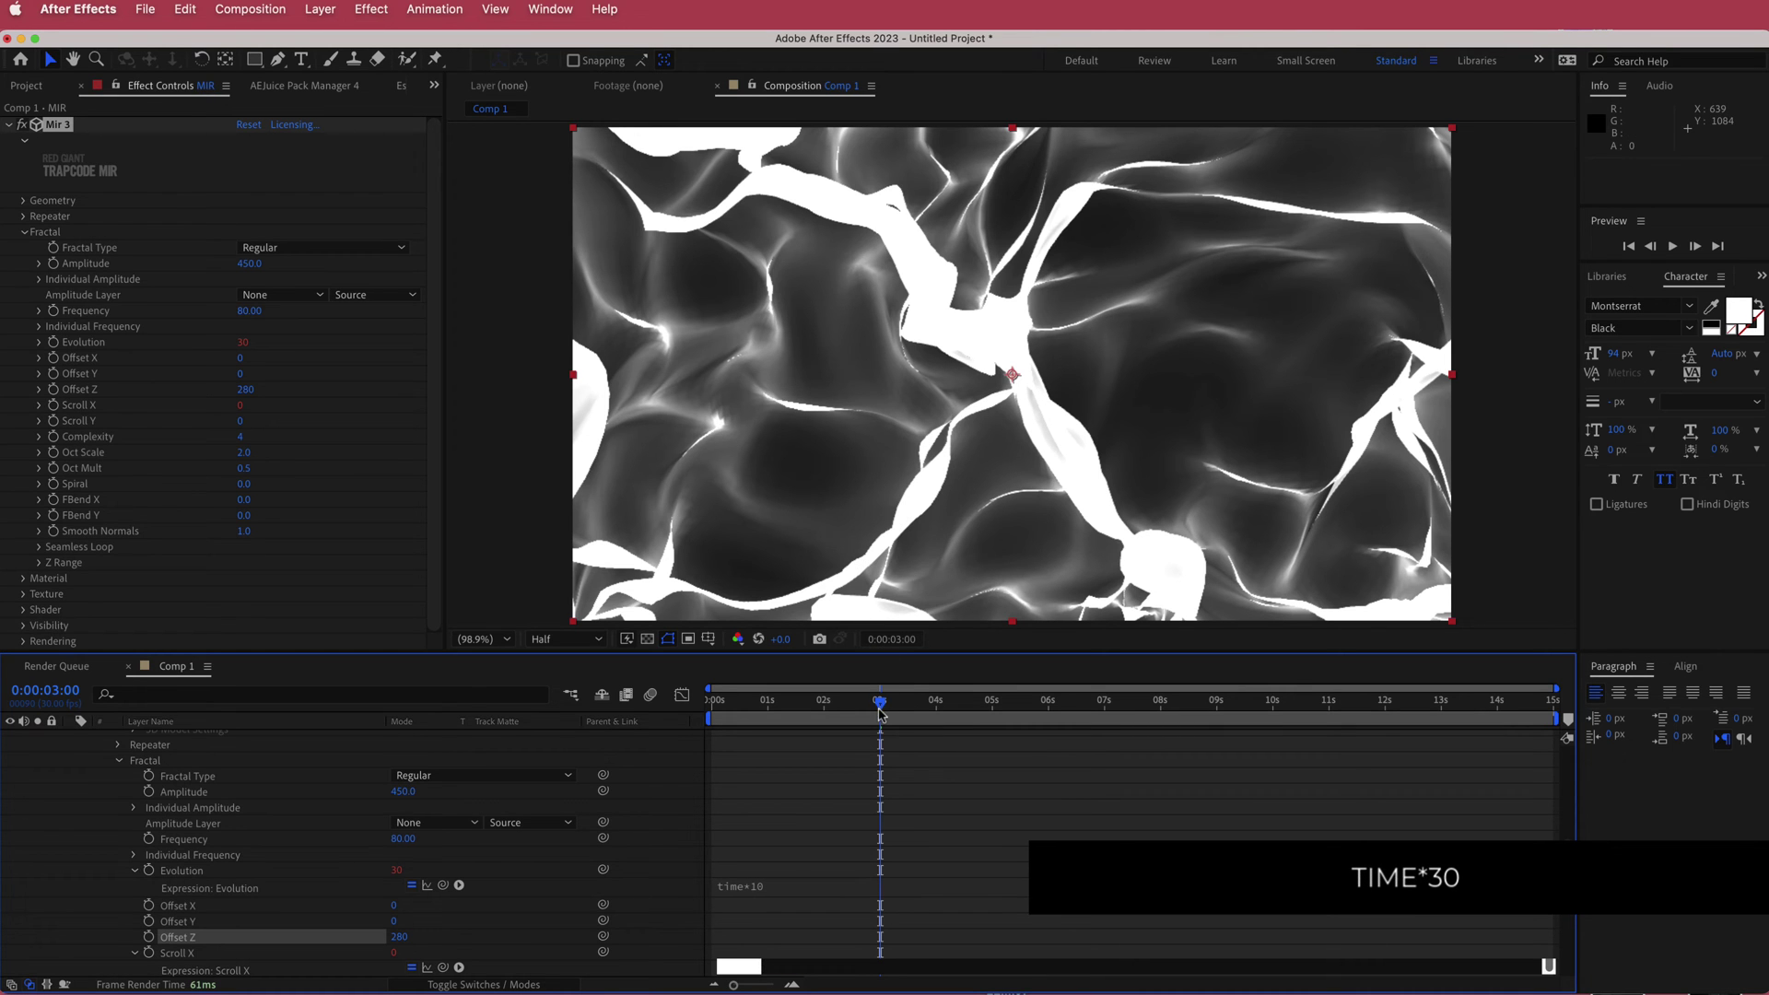
drag(883, 702, 959, 703)
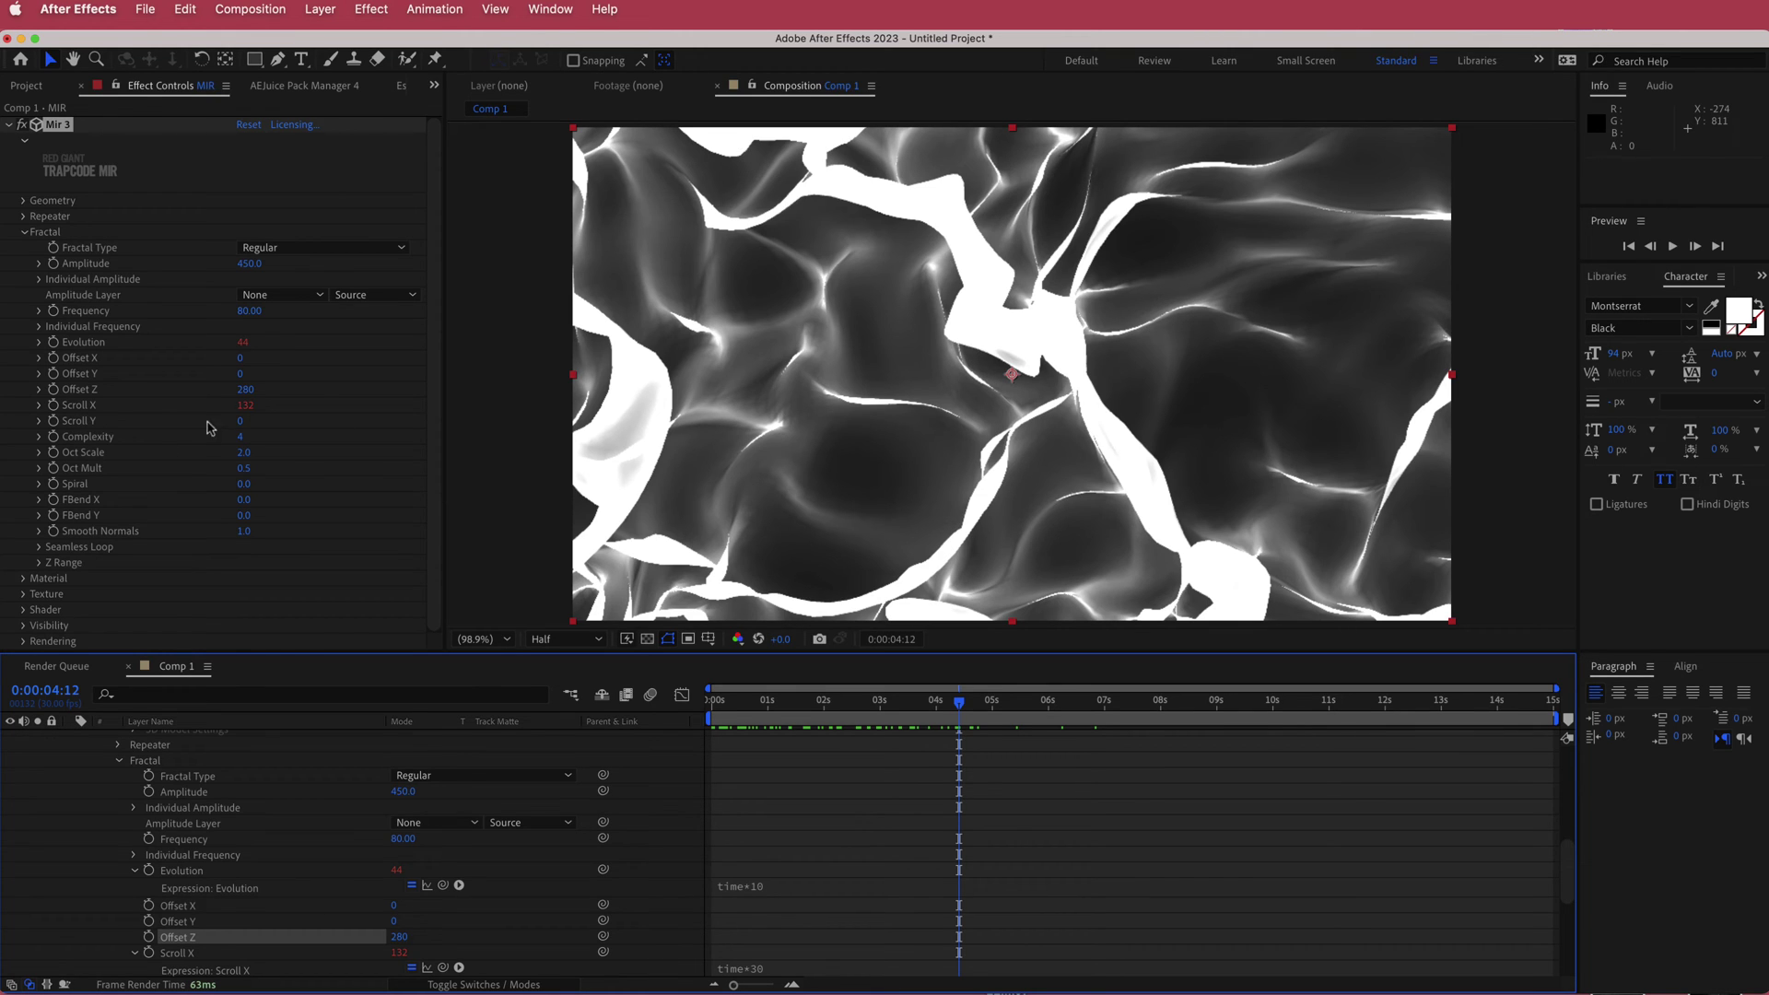
Step: Add the expression -time*50 to the fractal Scroll Y, then scrub back to the start and play a preview of the motion
alt+click(54, 421)
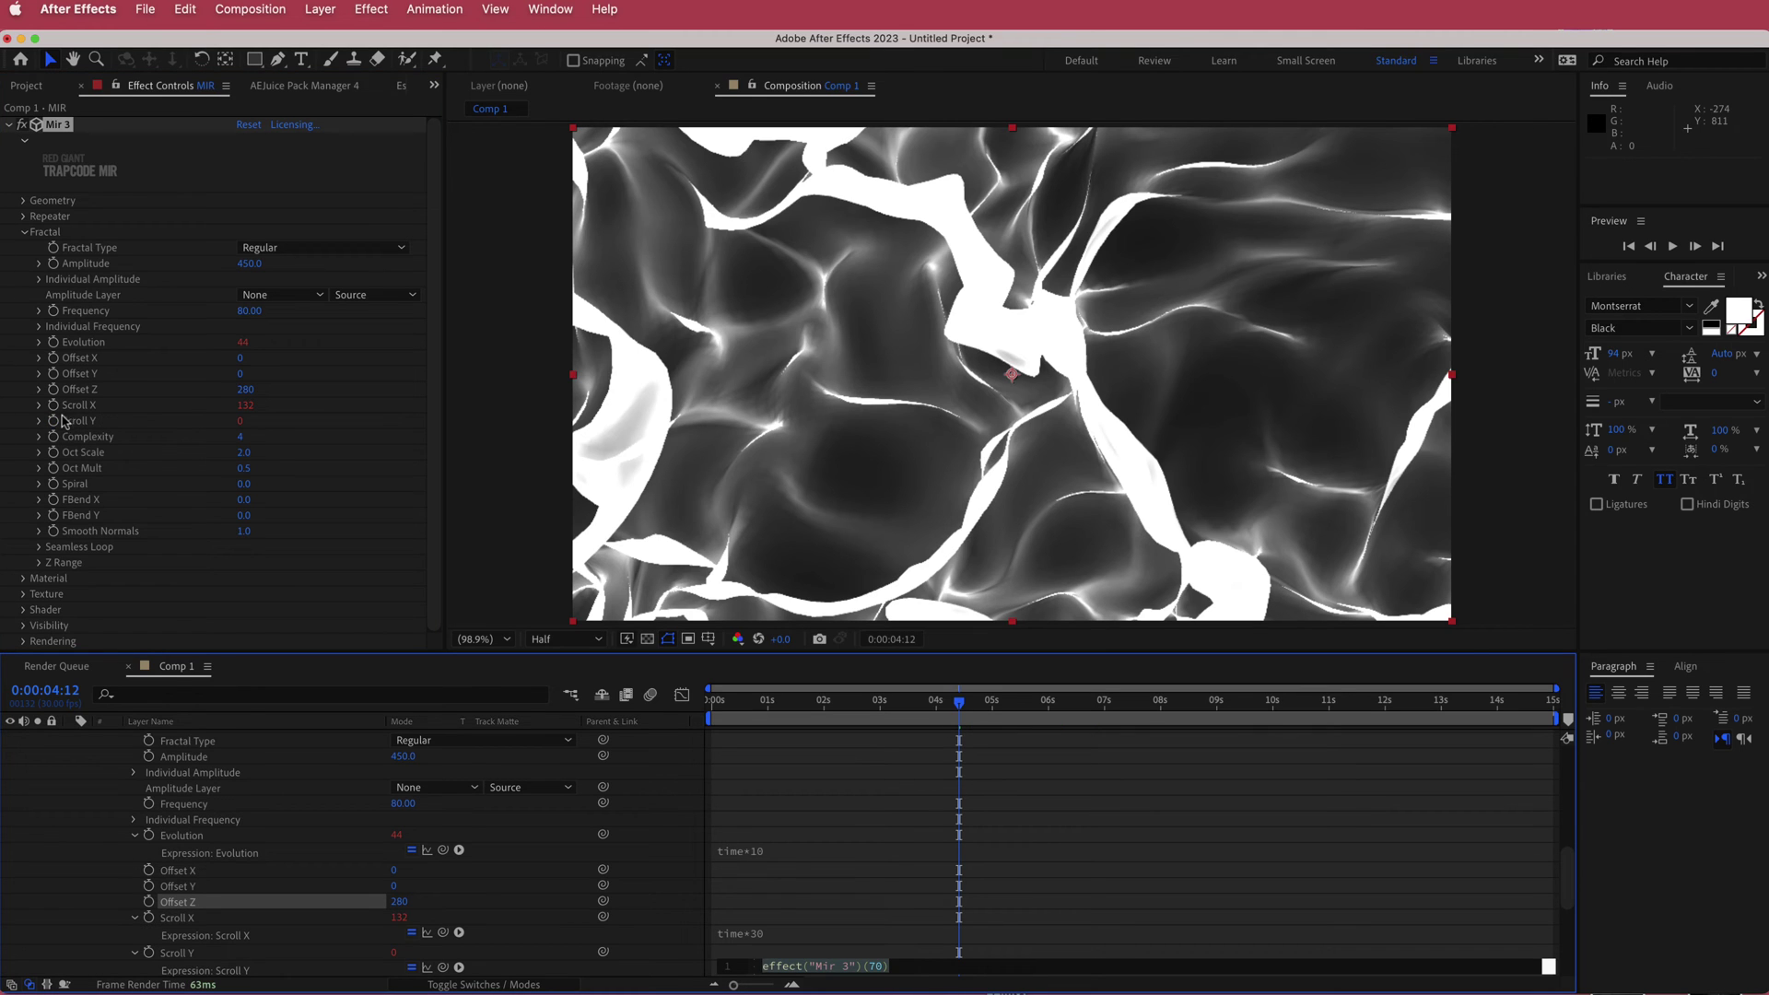
text(-time*50)
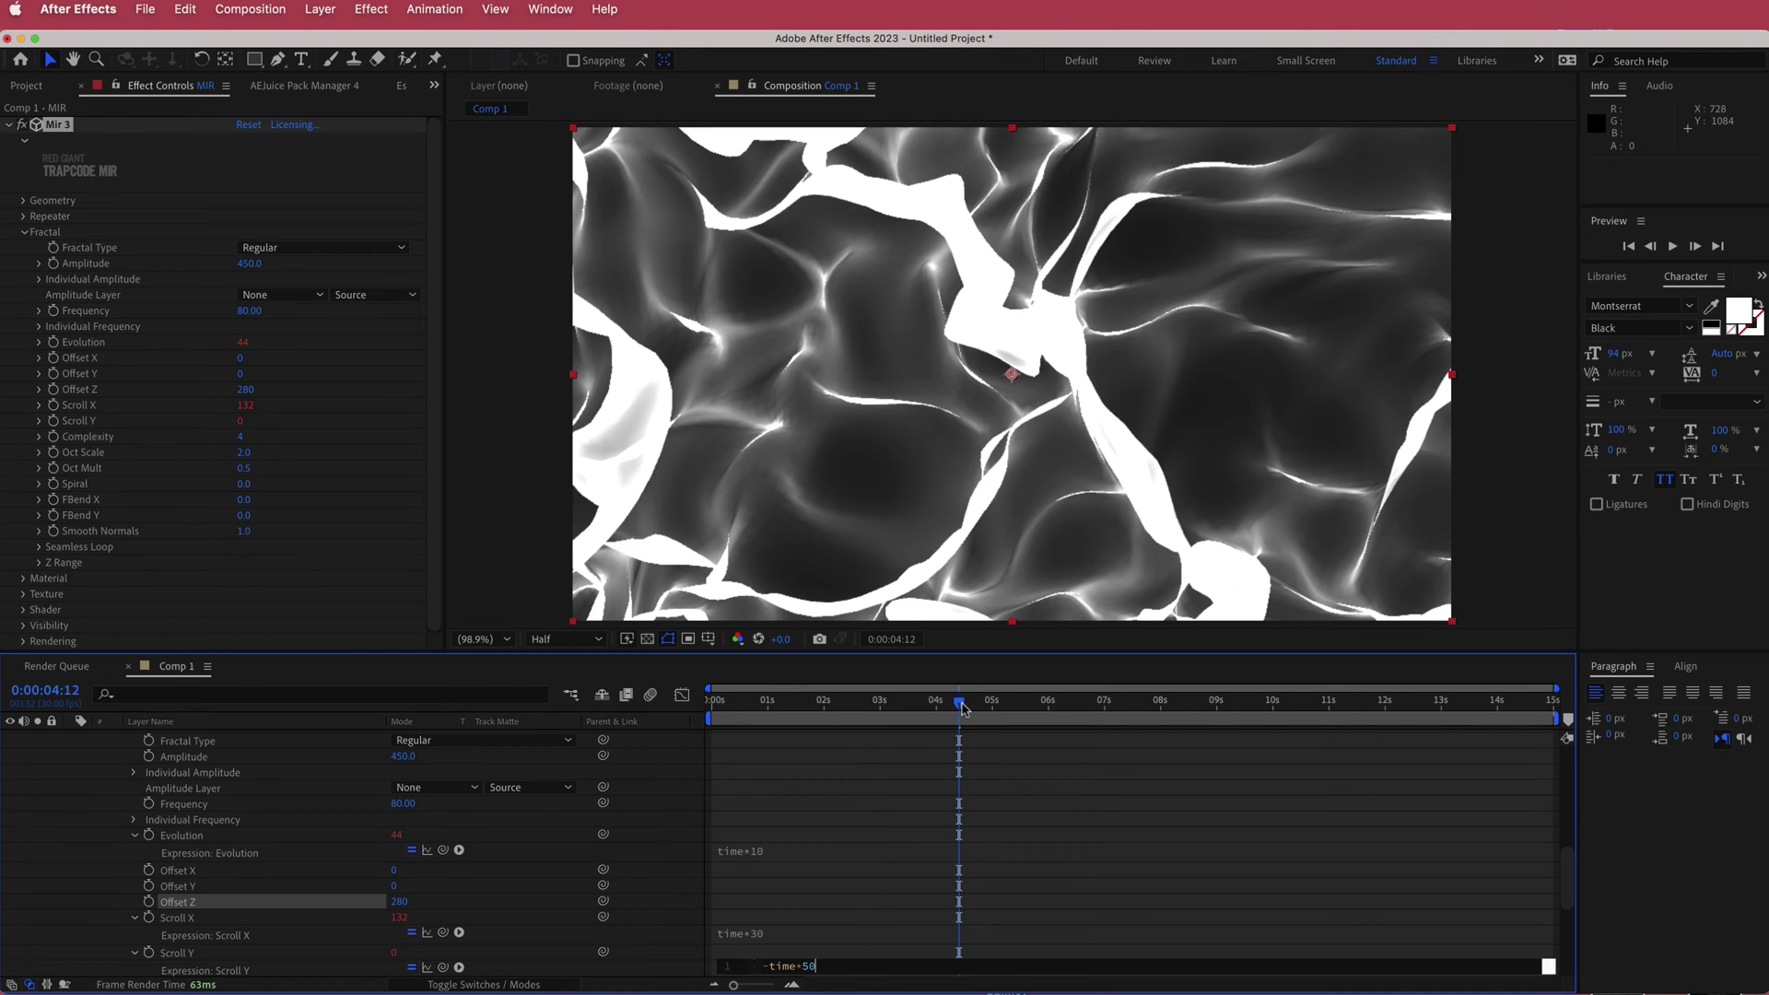
drag(959, 703, 814, 707)
drag(965, 718, 732, 711)
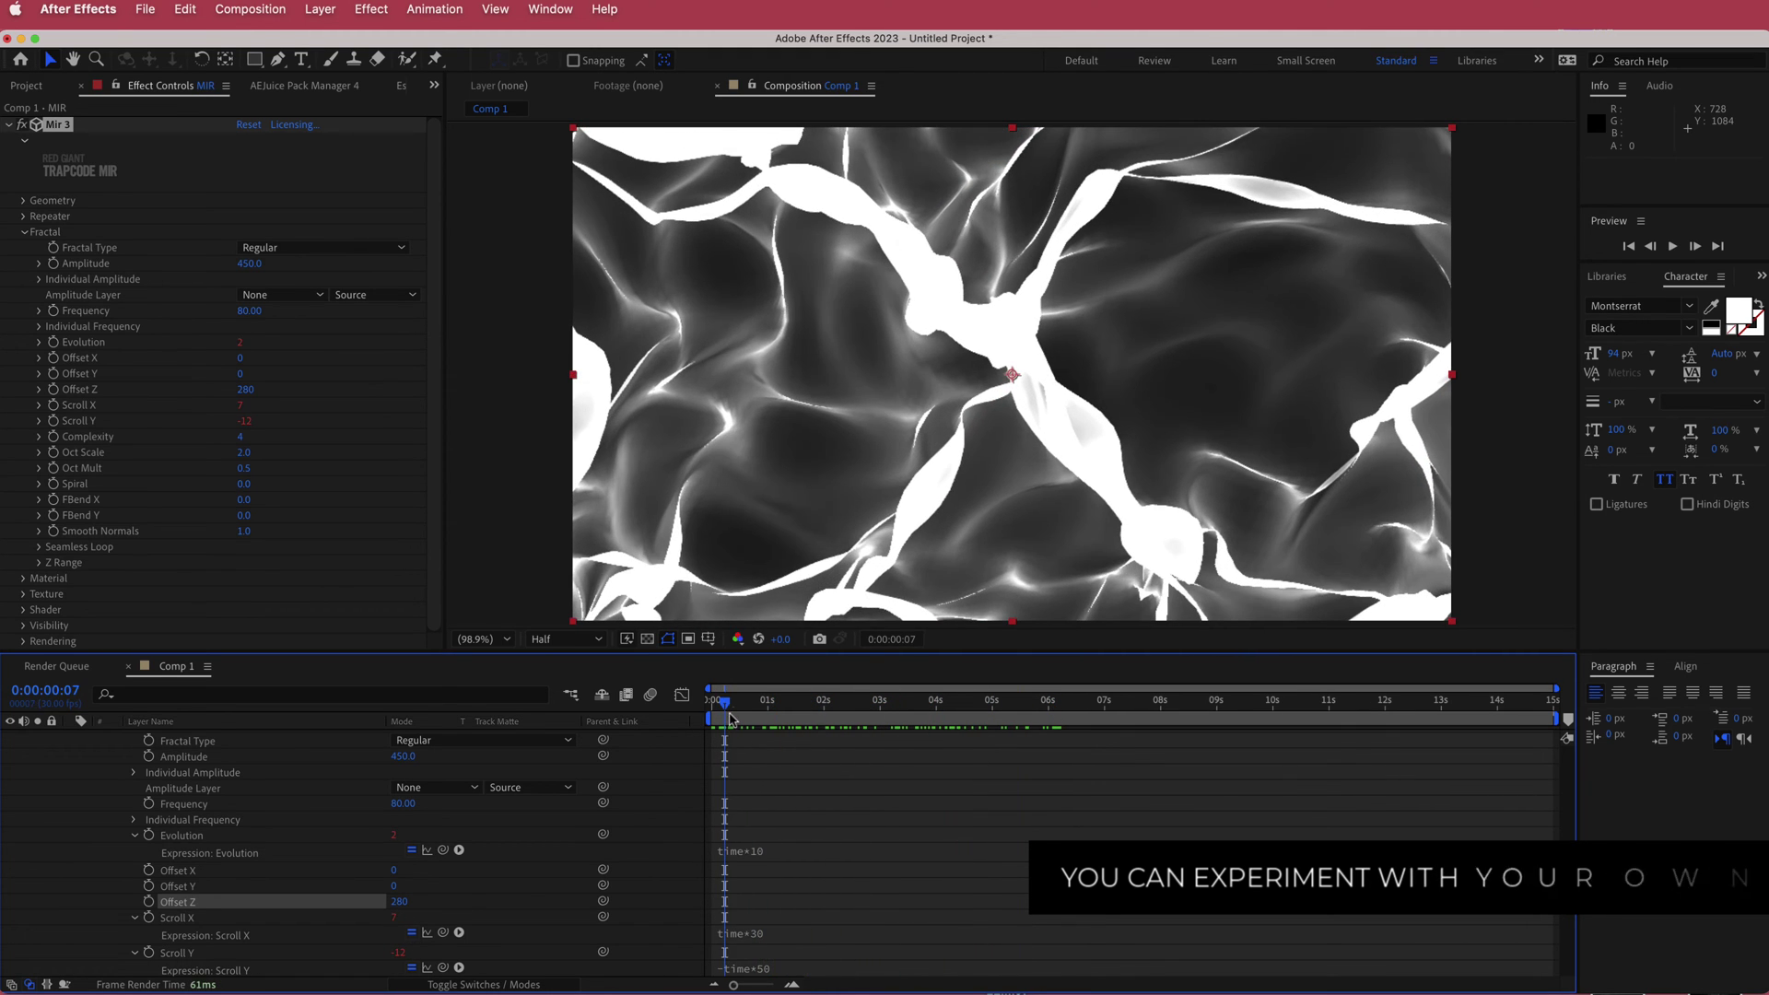
key(space)
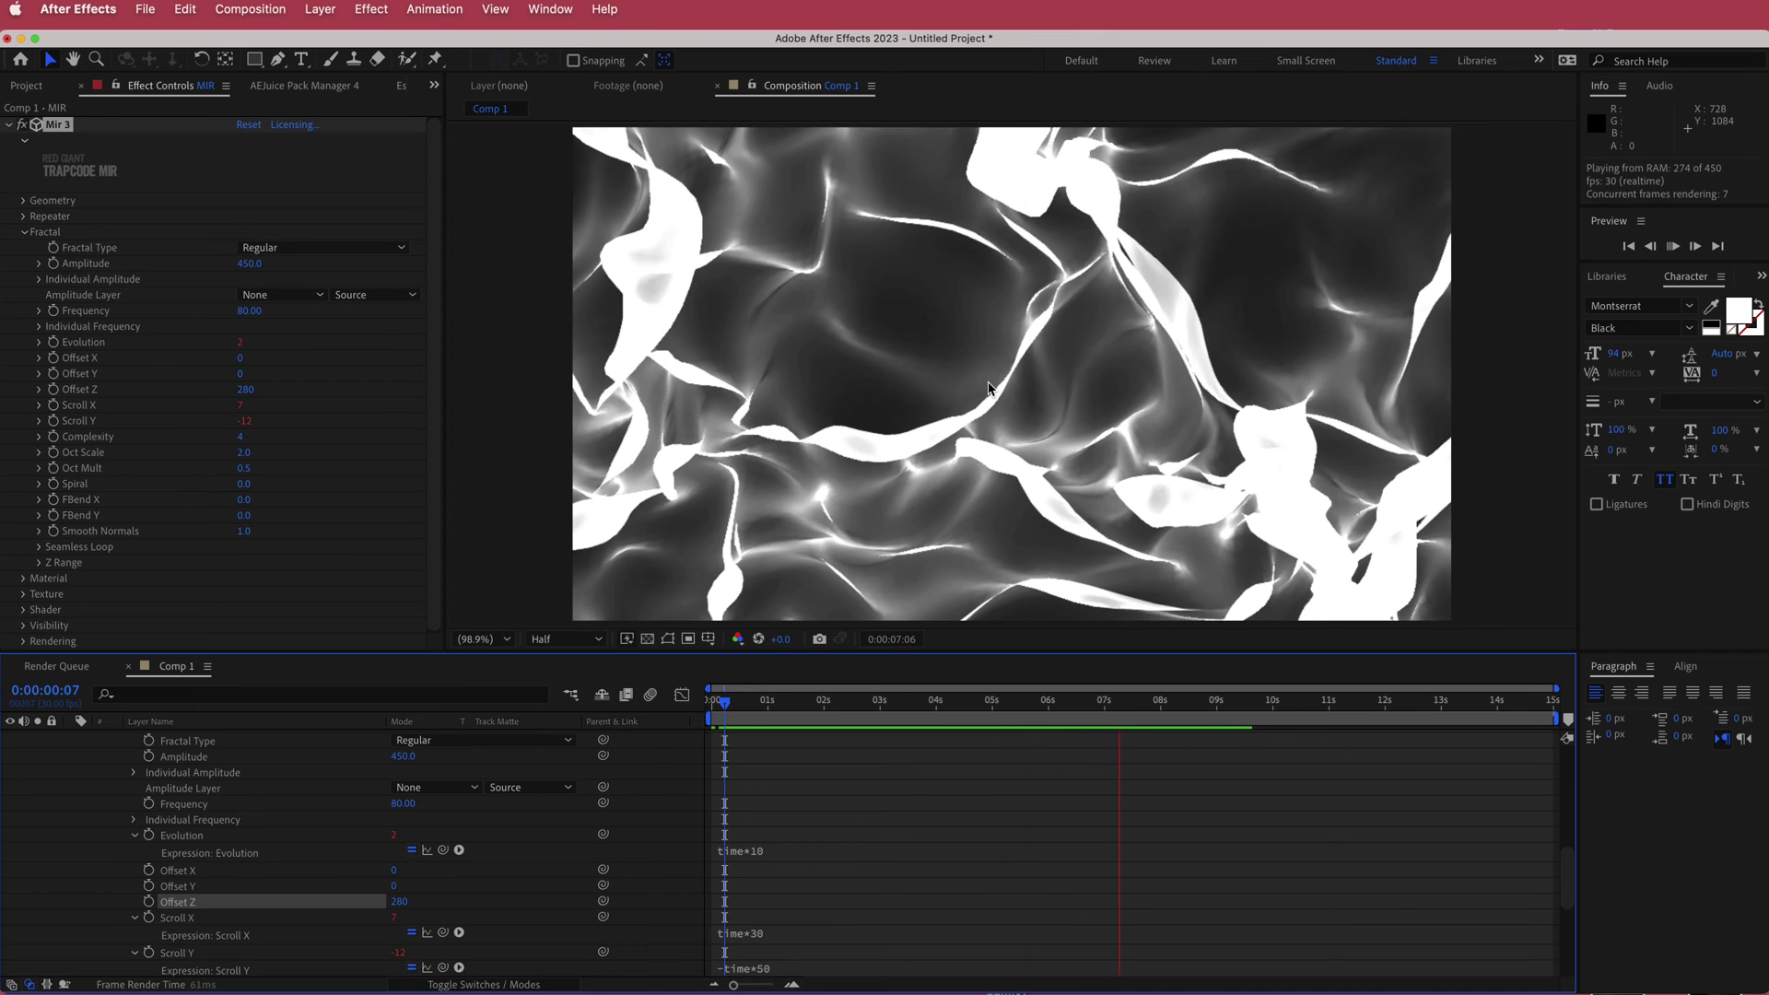
key(space)
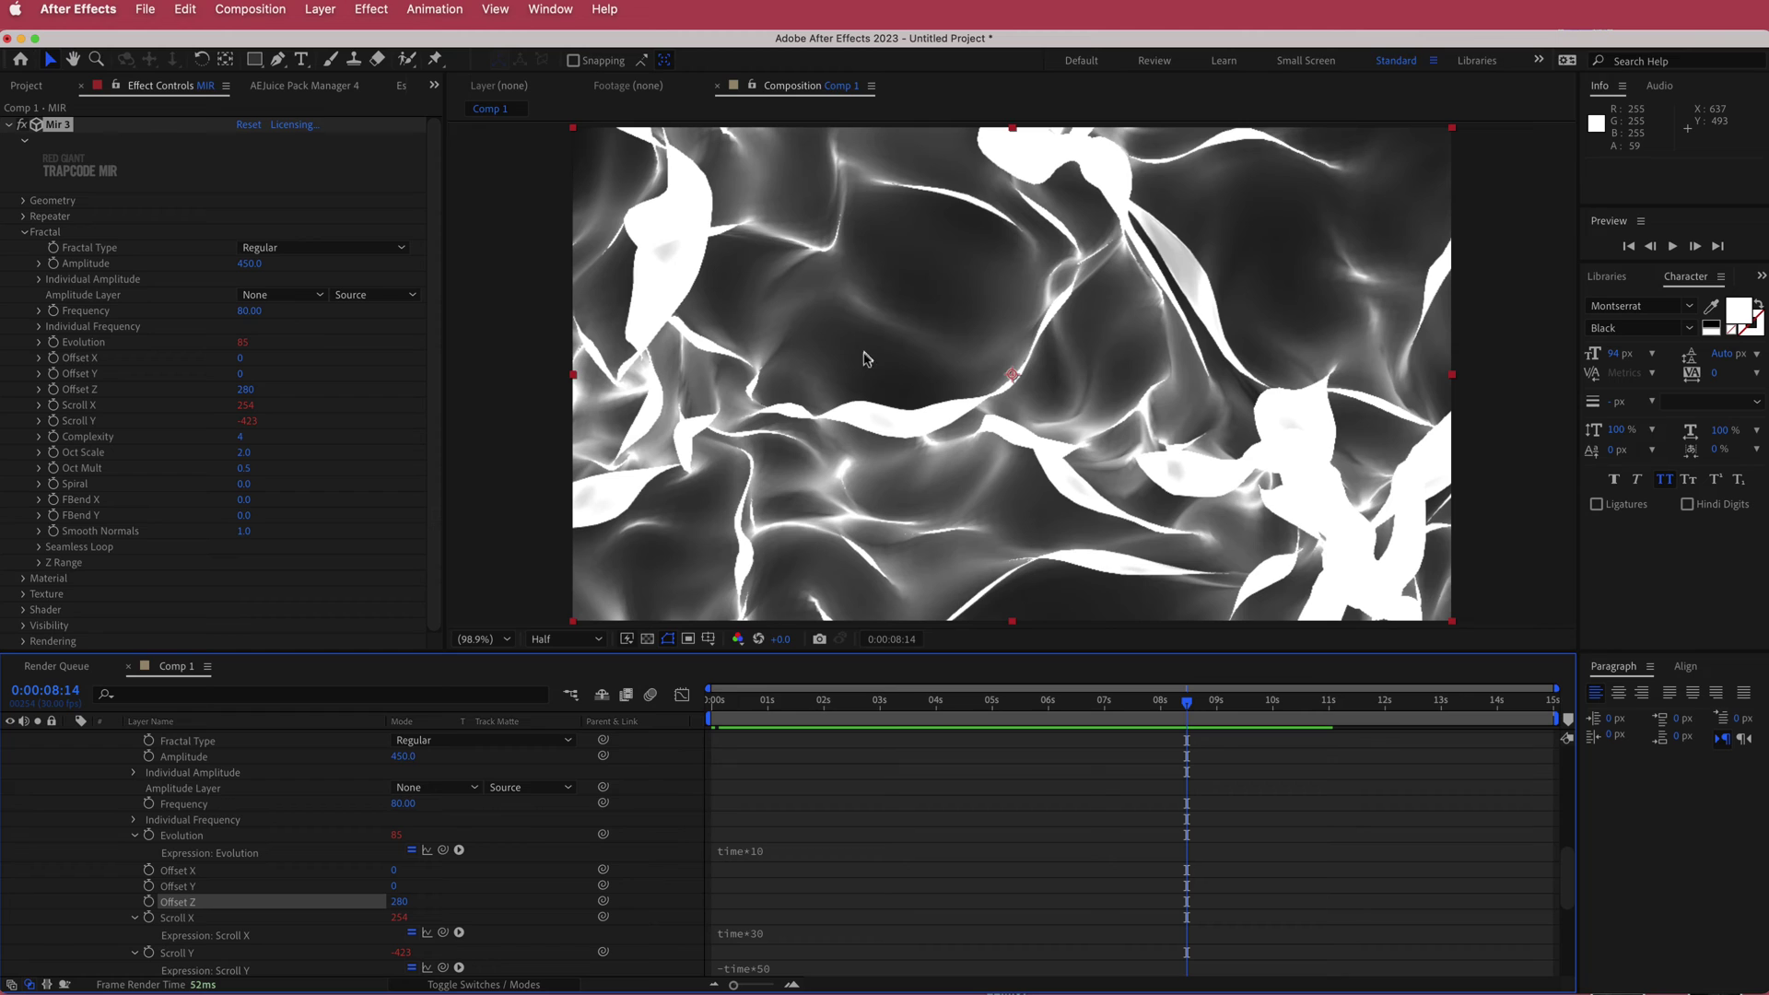
Step: Set the Material Opacity to 20% and scrub back through the timeline to check the more transparent look
click(25, 234)
click(23, 248)
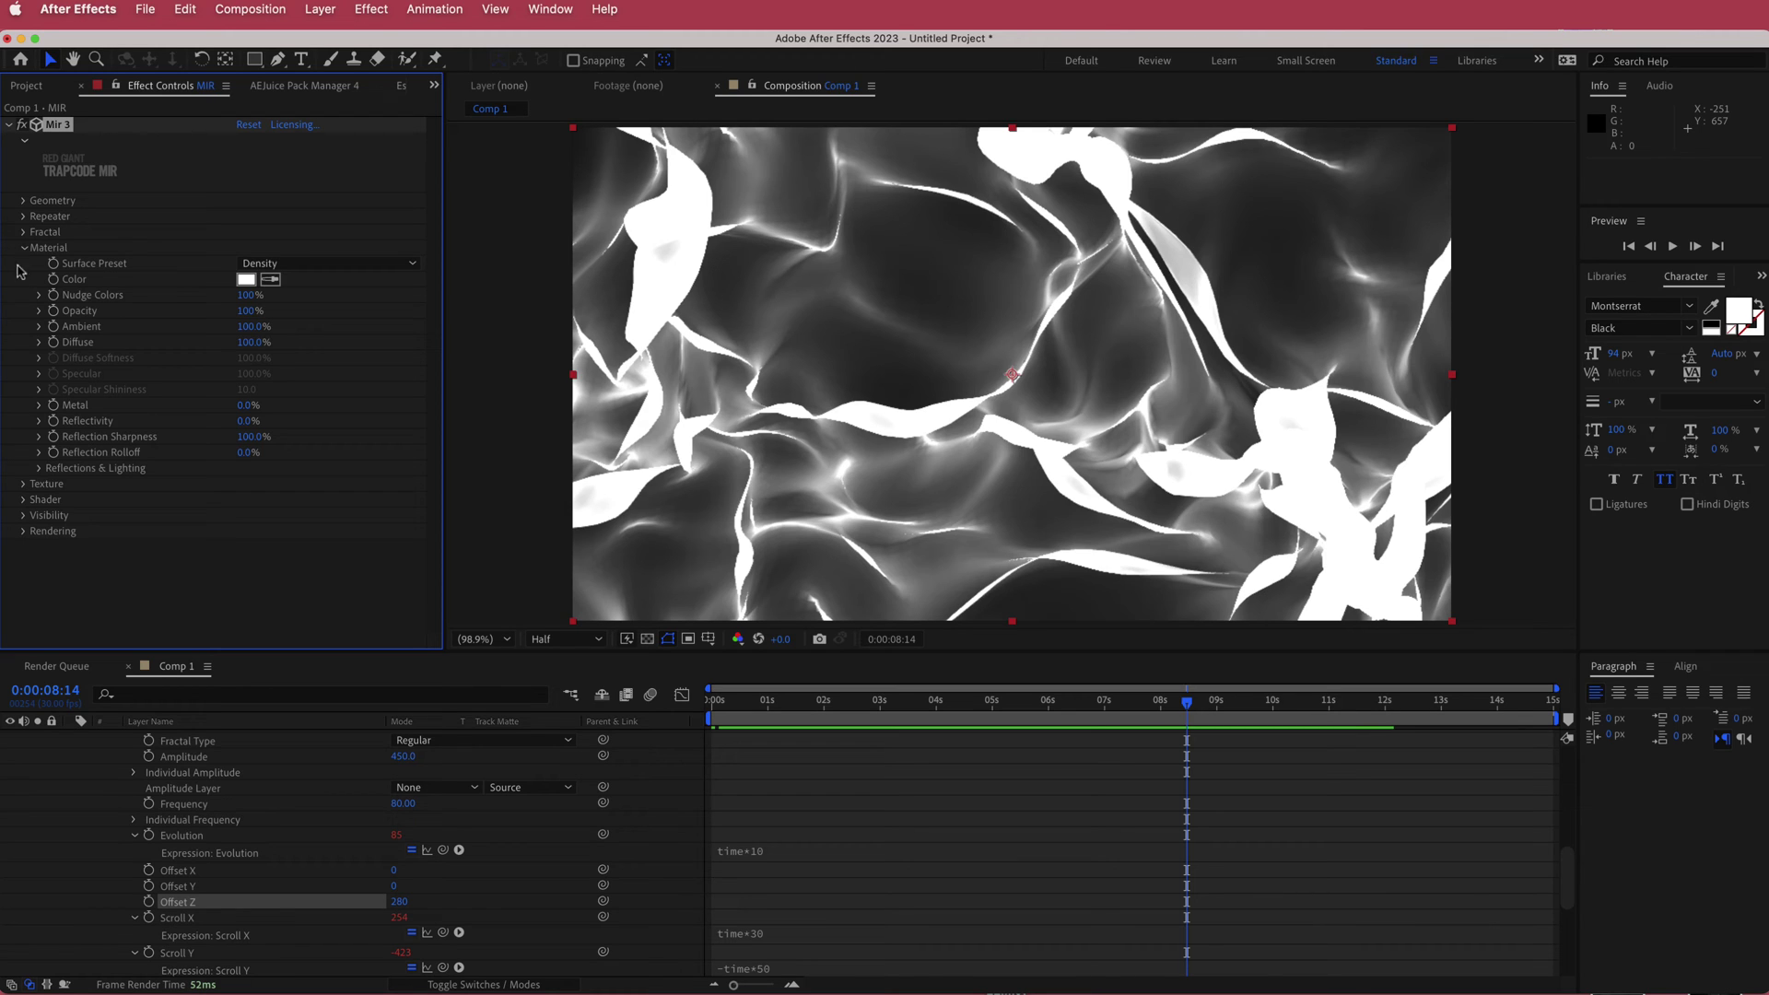
click(245, 310)
text(20)
key(Return)
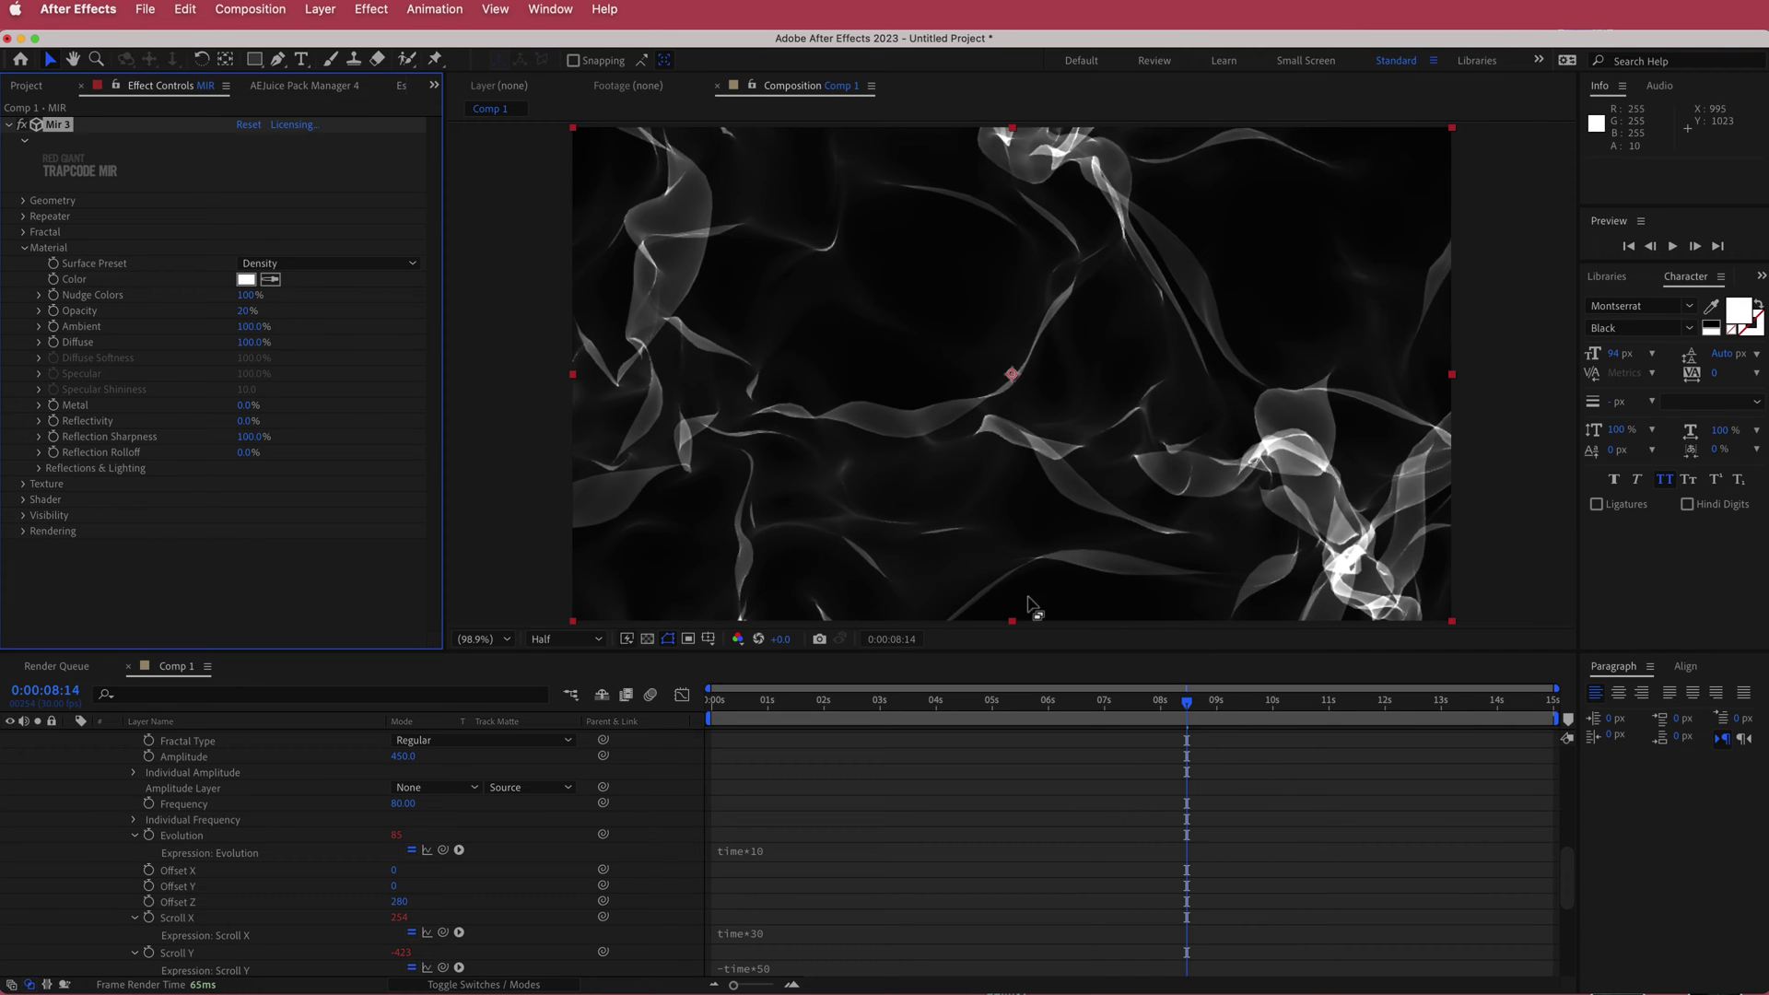
drag(1196, 718, 929, 711)
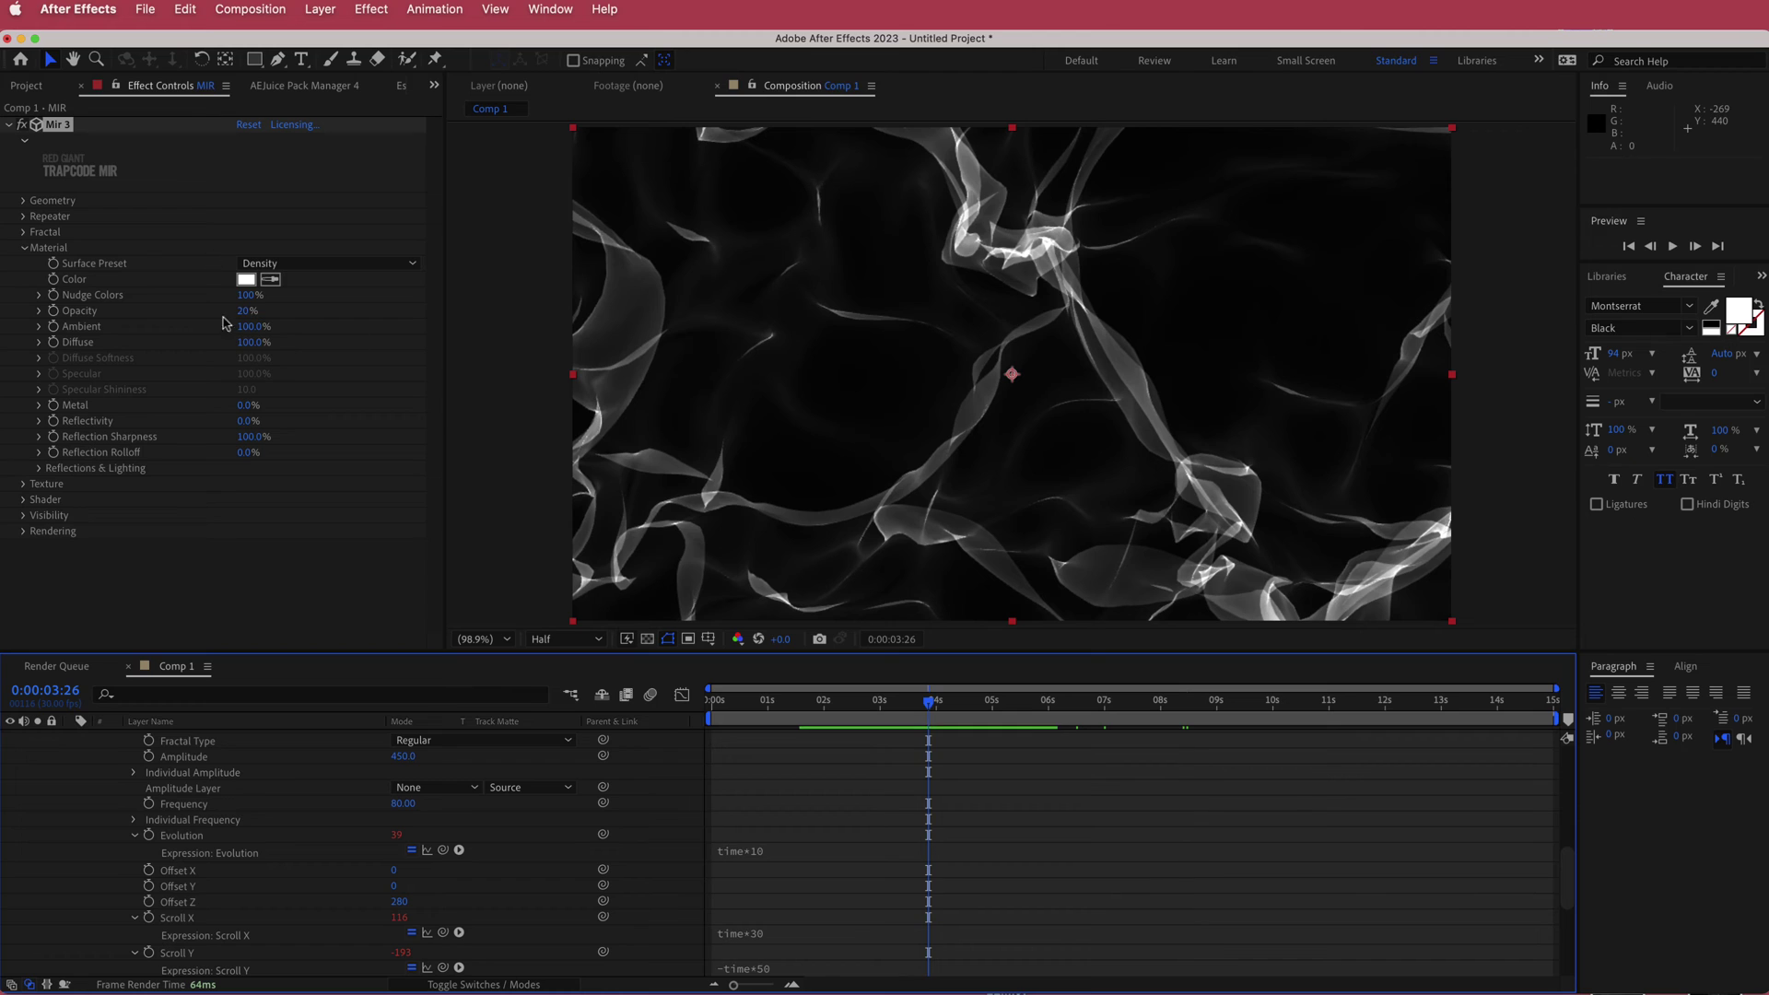
Step: Turn off Ambient Occlusion in the Mir Shader settings
click(23, 499)
scroll(25, 505, down, 2)
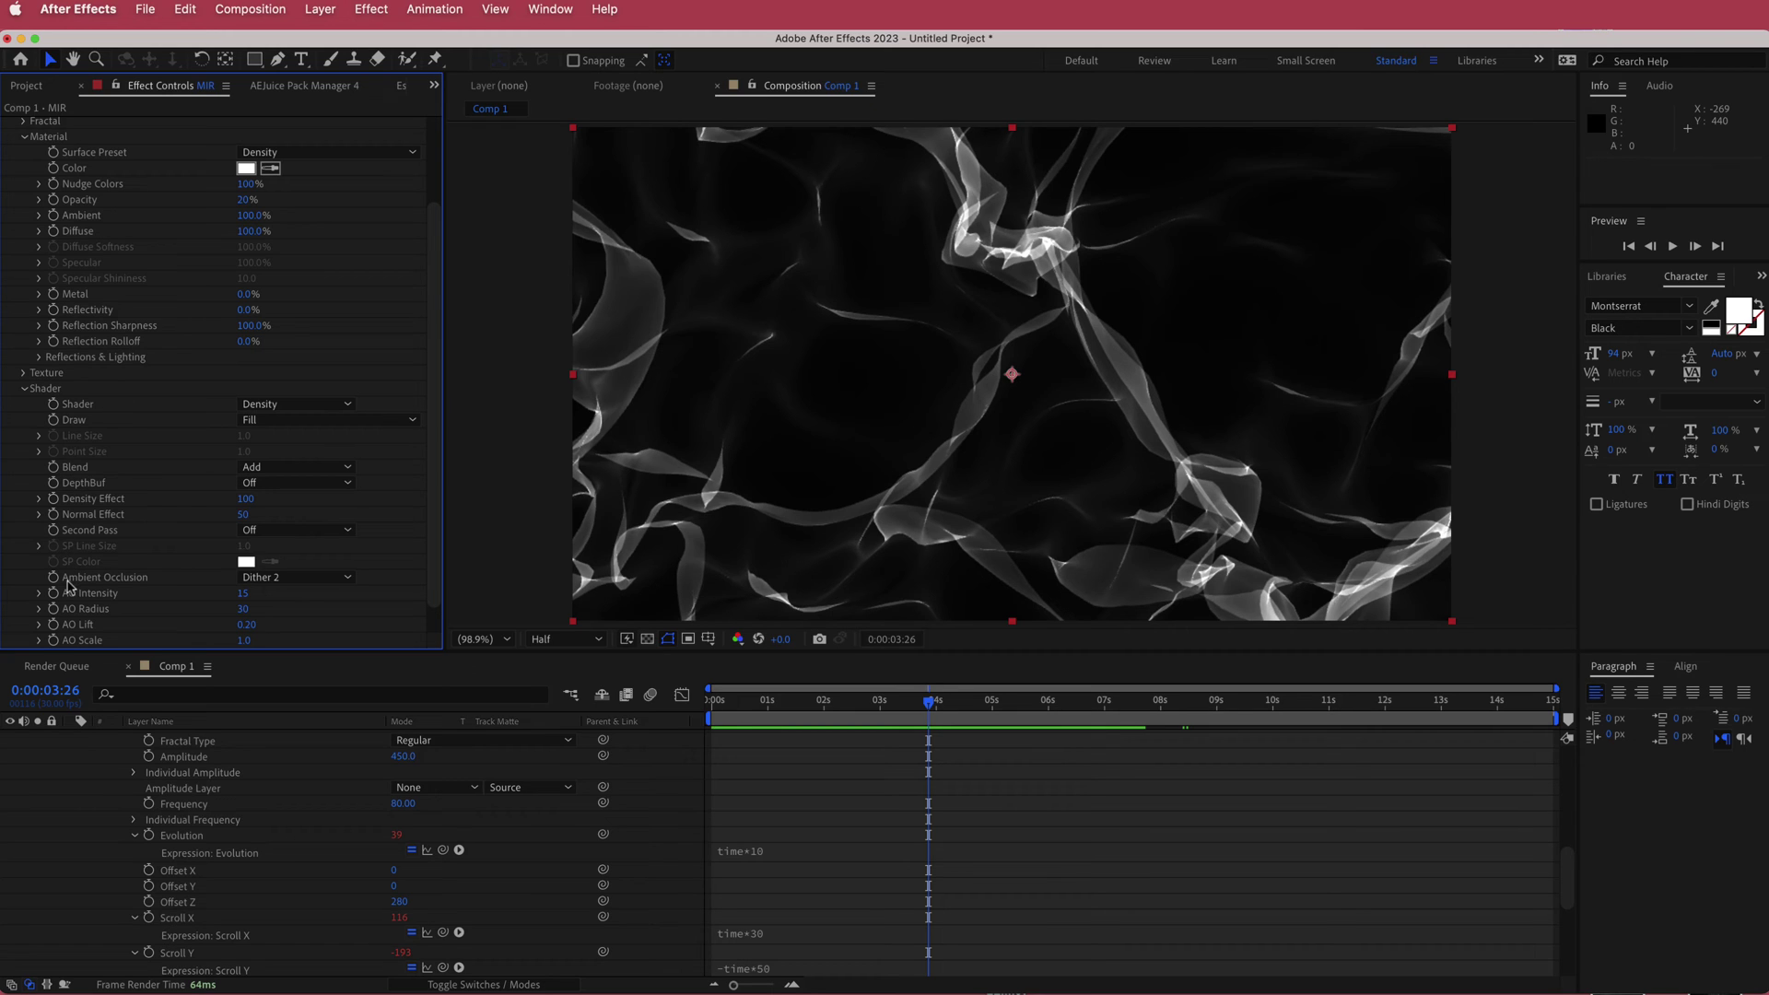
click(278, 584)
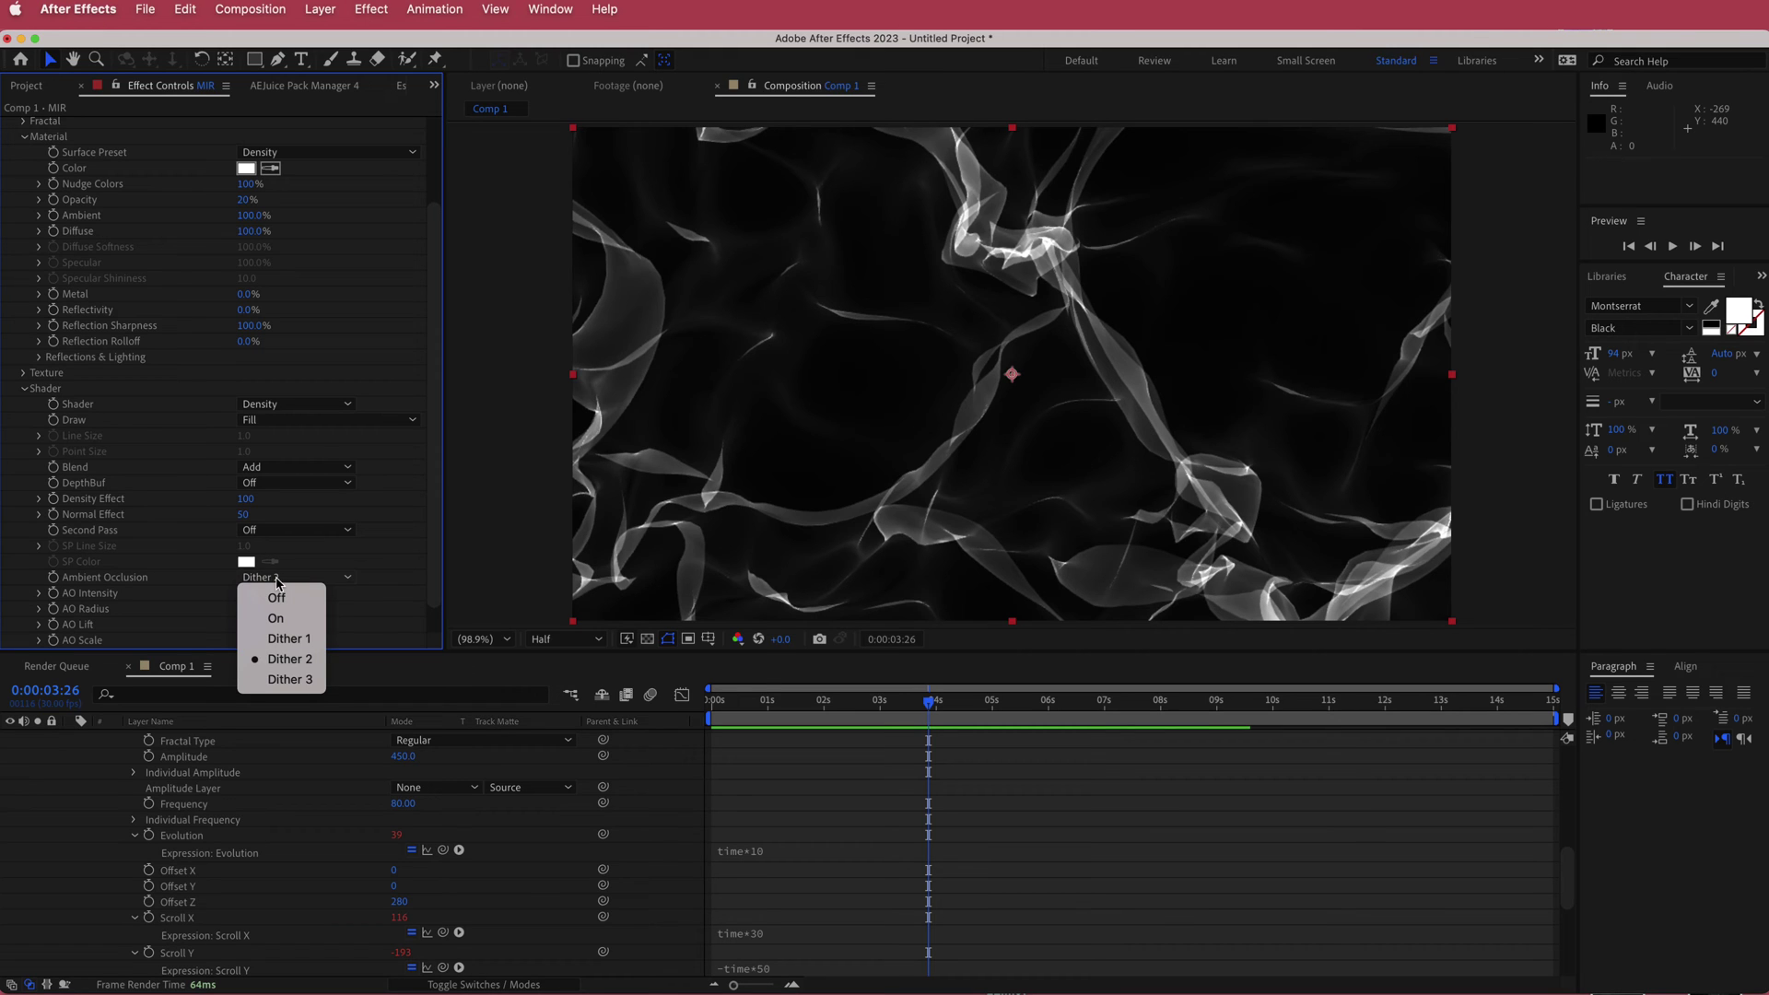
click(277, 597)
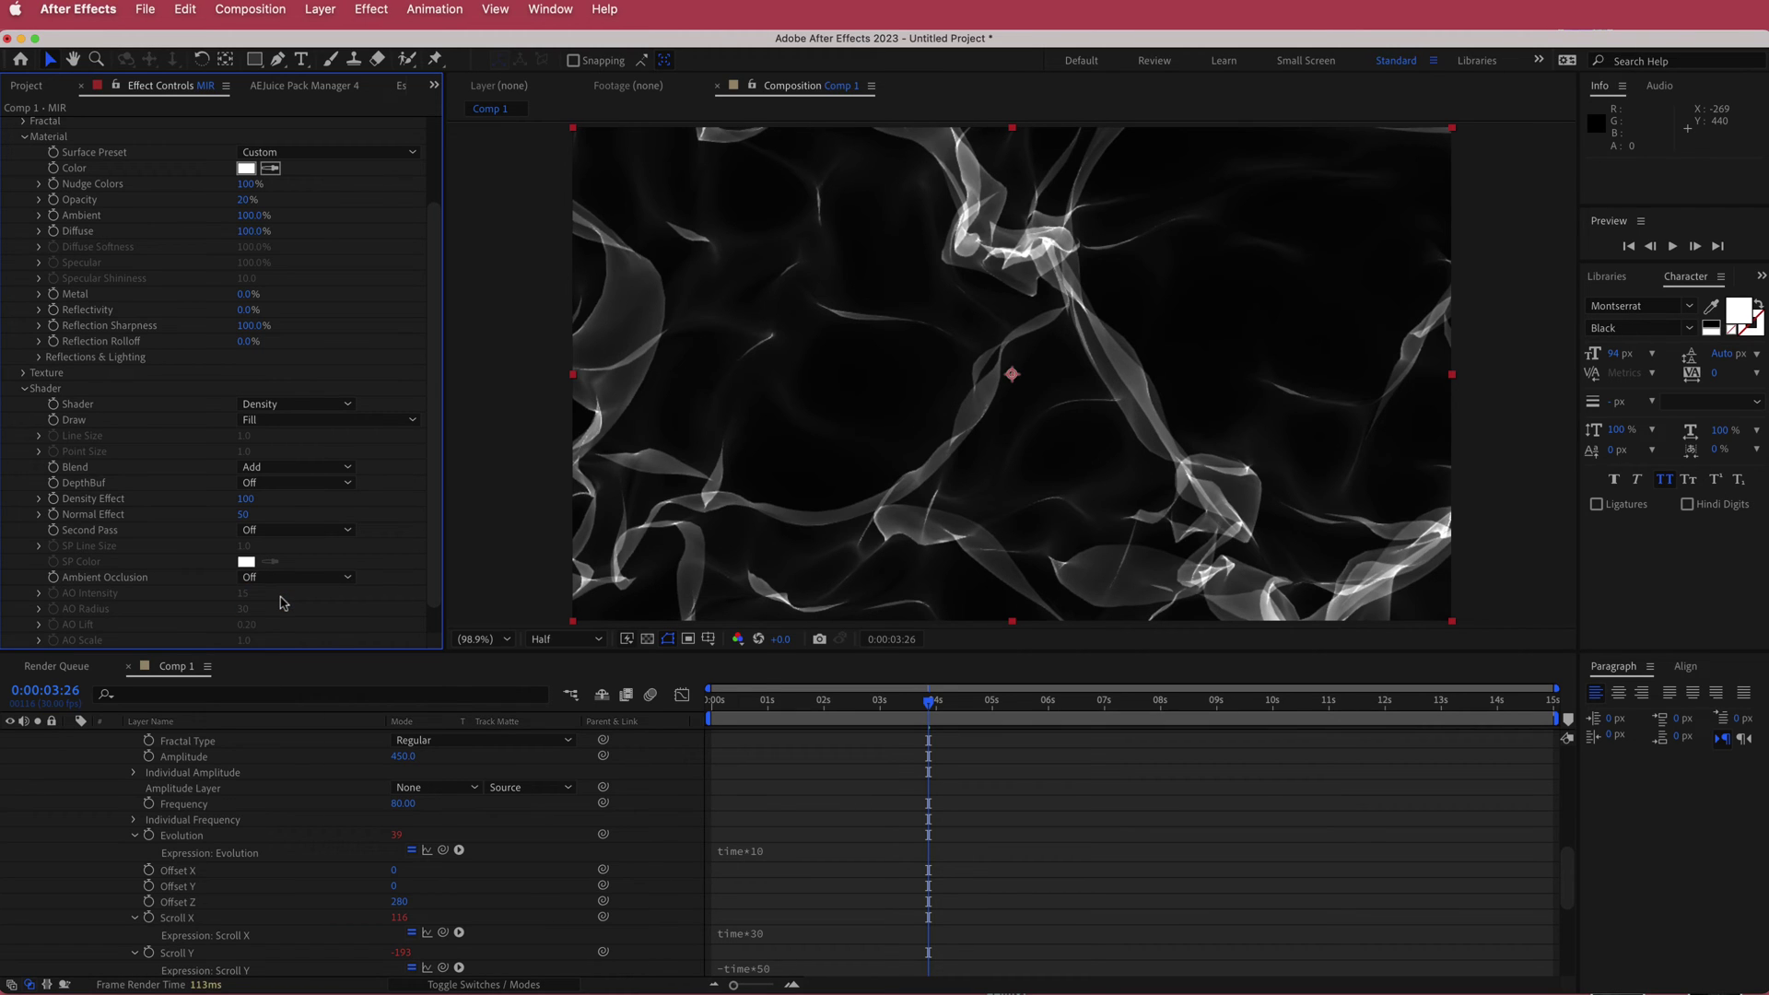
Step: Set the Shader Normal Effect to 100 and scrub through the first few seconds to check the result
click(244, 516)
key(Return)
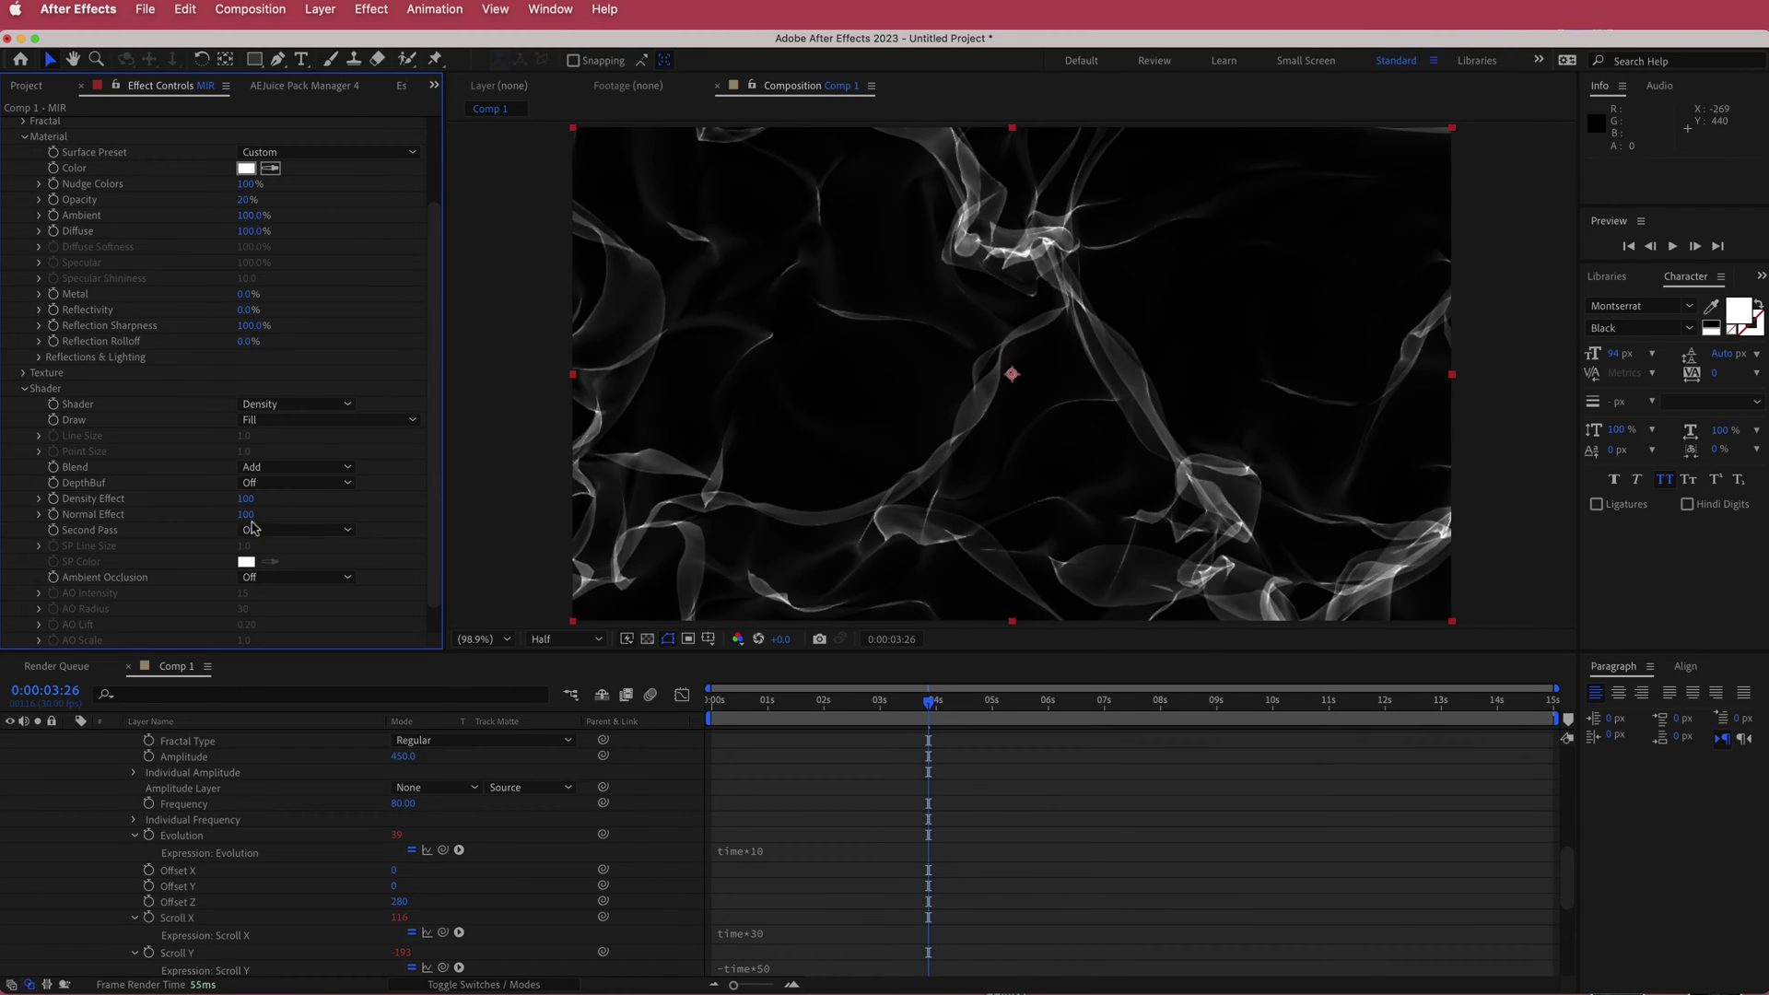
drag(924, 708, 800, 708)
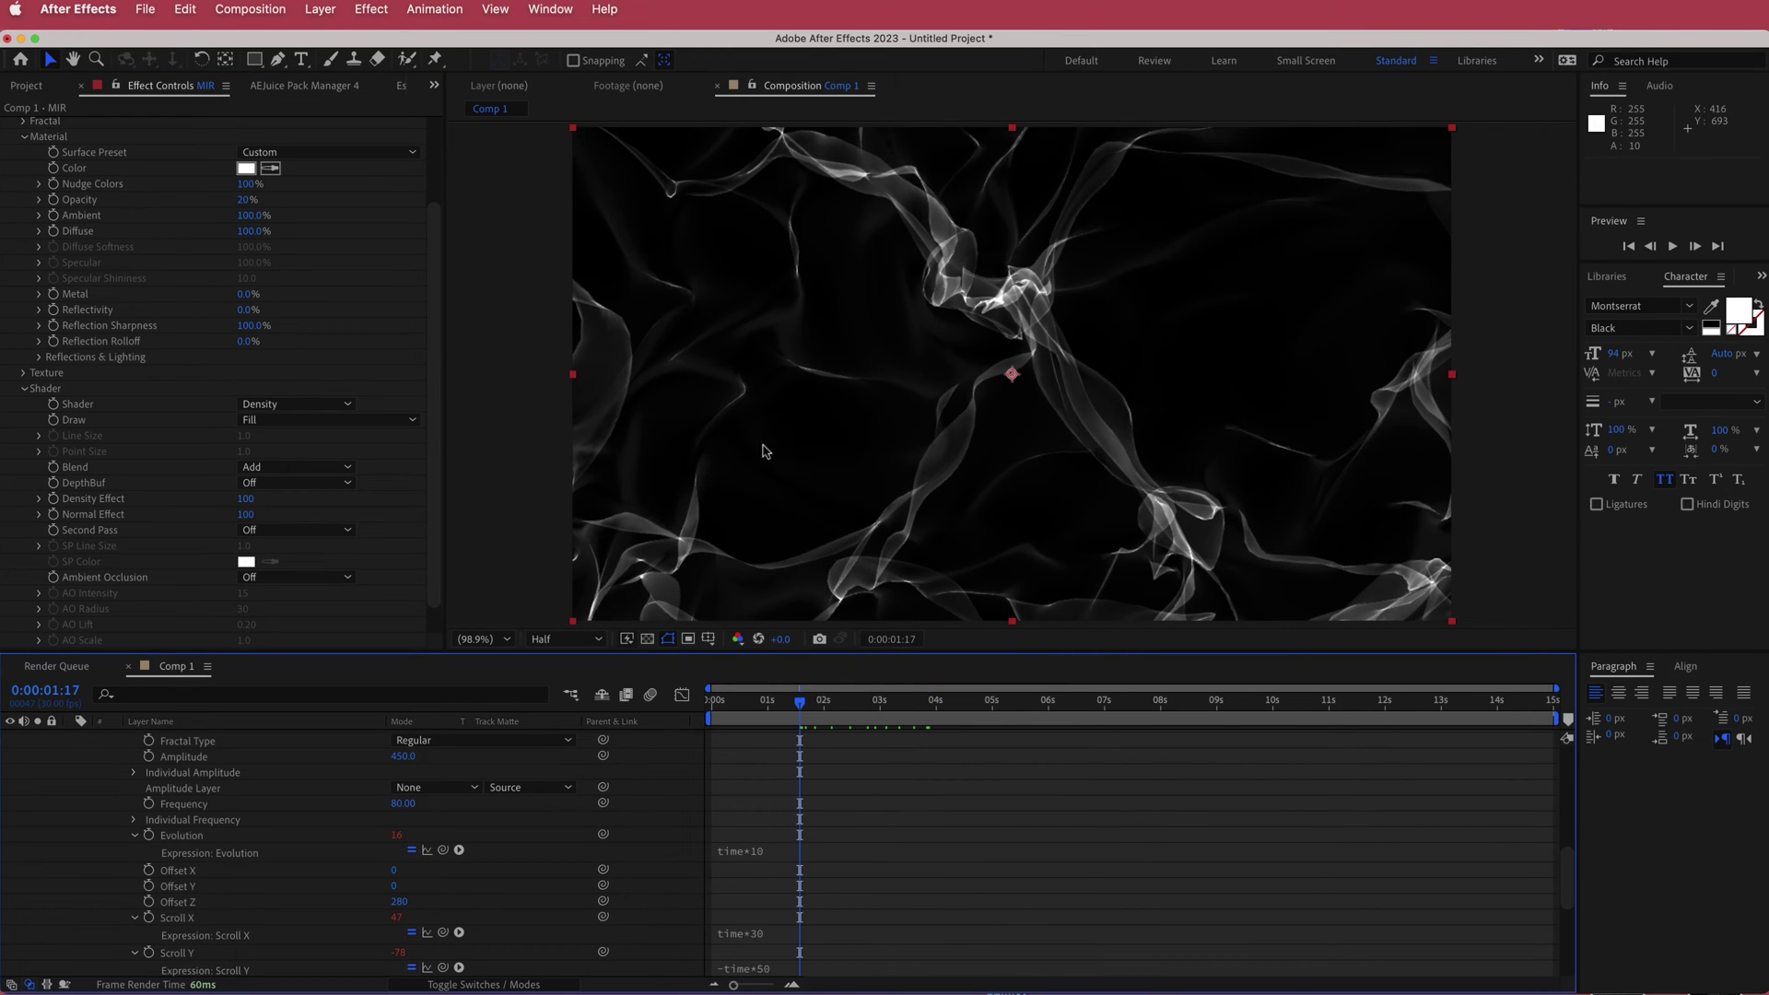
drag(799, 712, 950, 712)
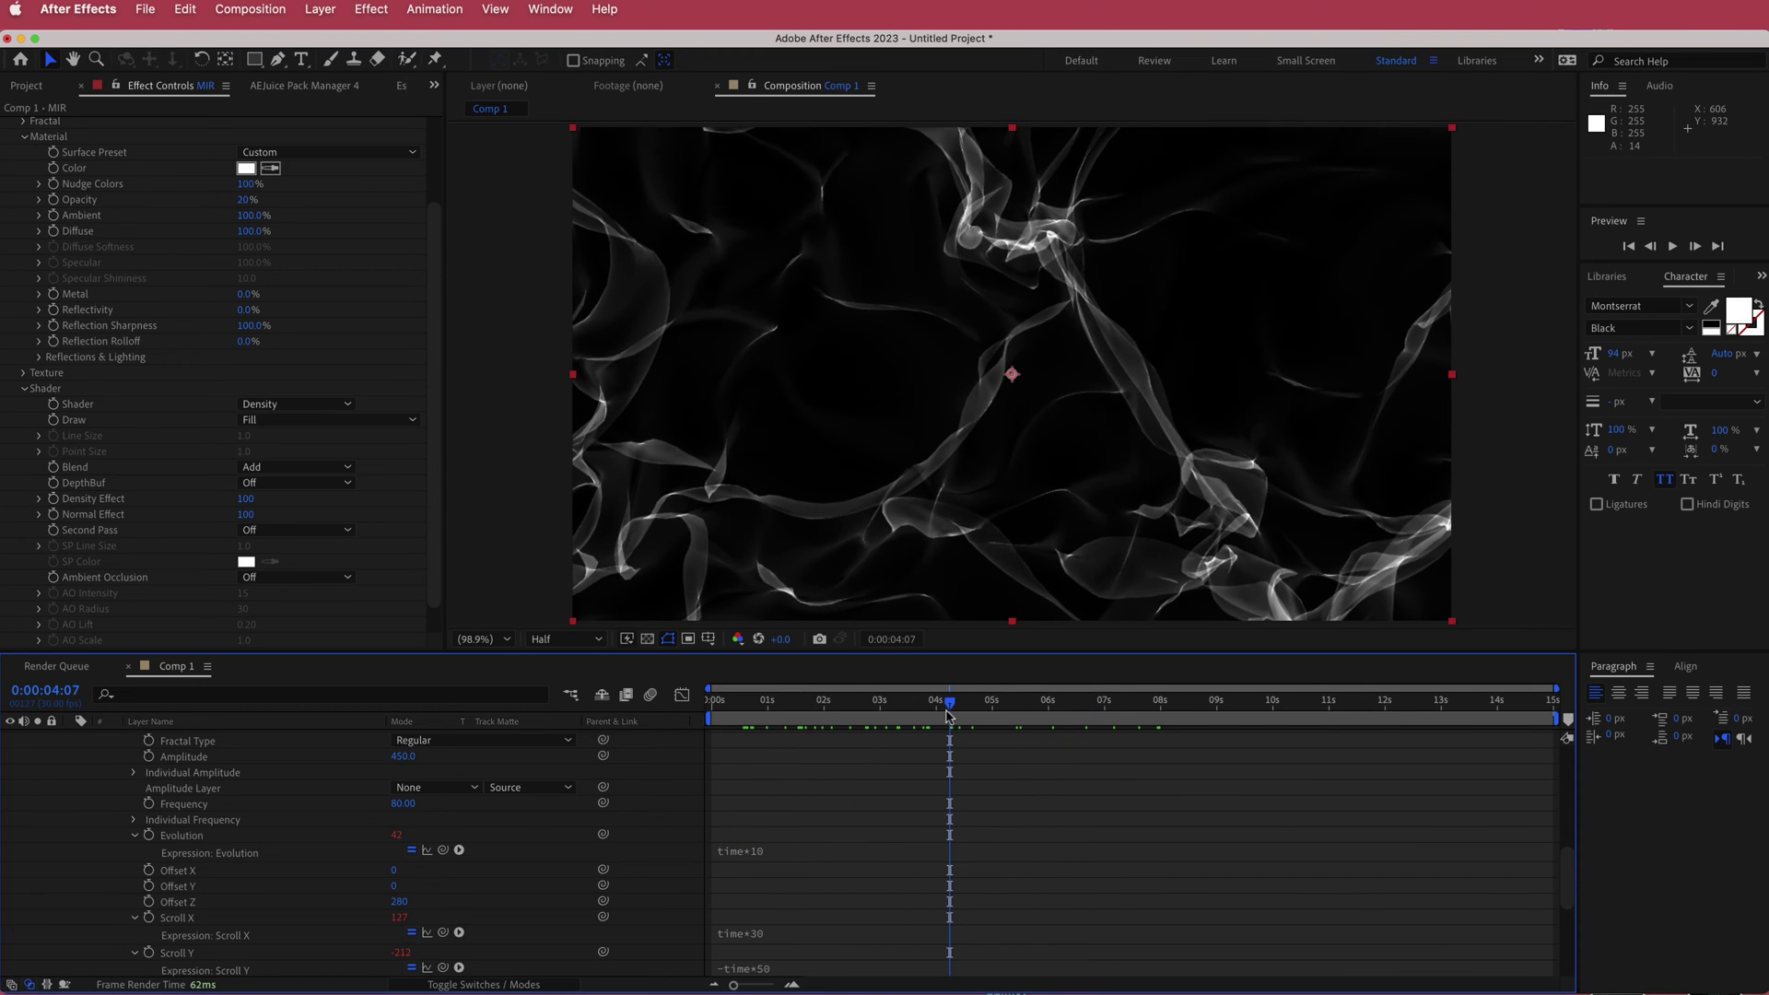
Step: Set the Far distance in the Mir Visibility settings to 8000
scroll(368, 474, down, 1)
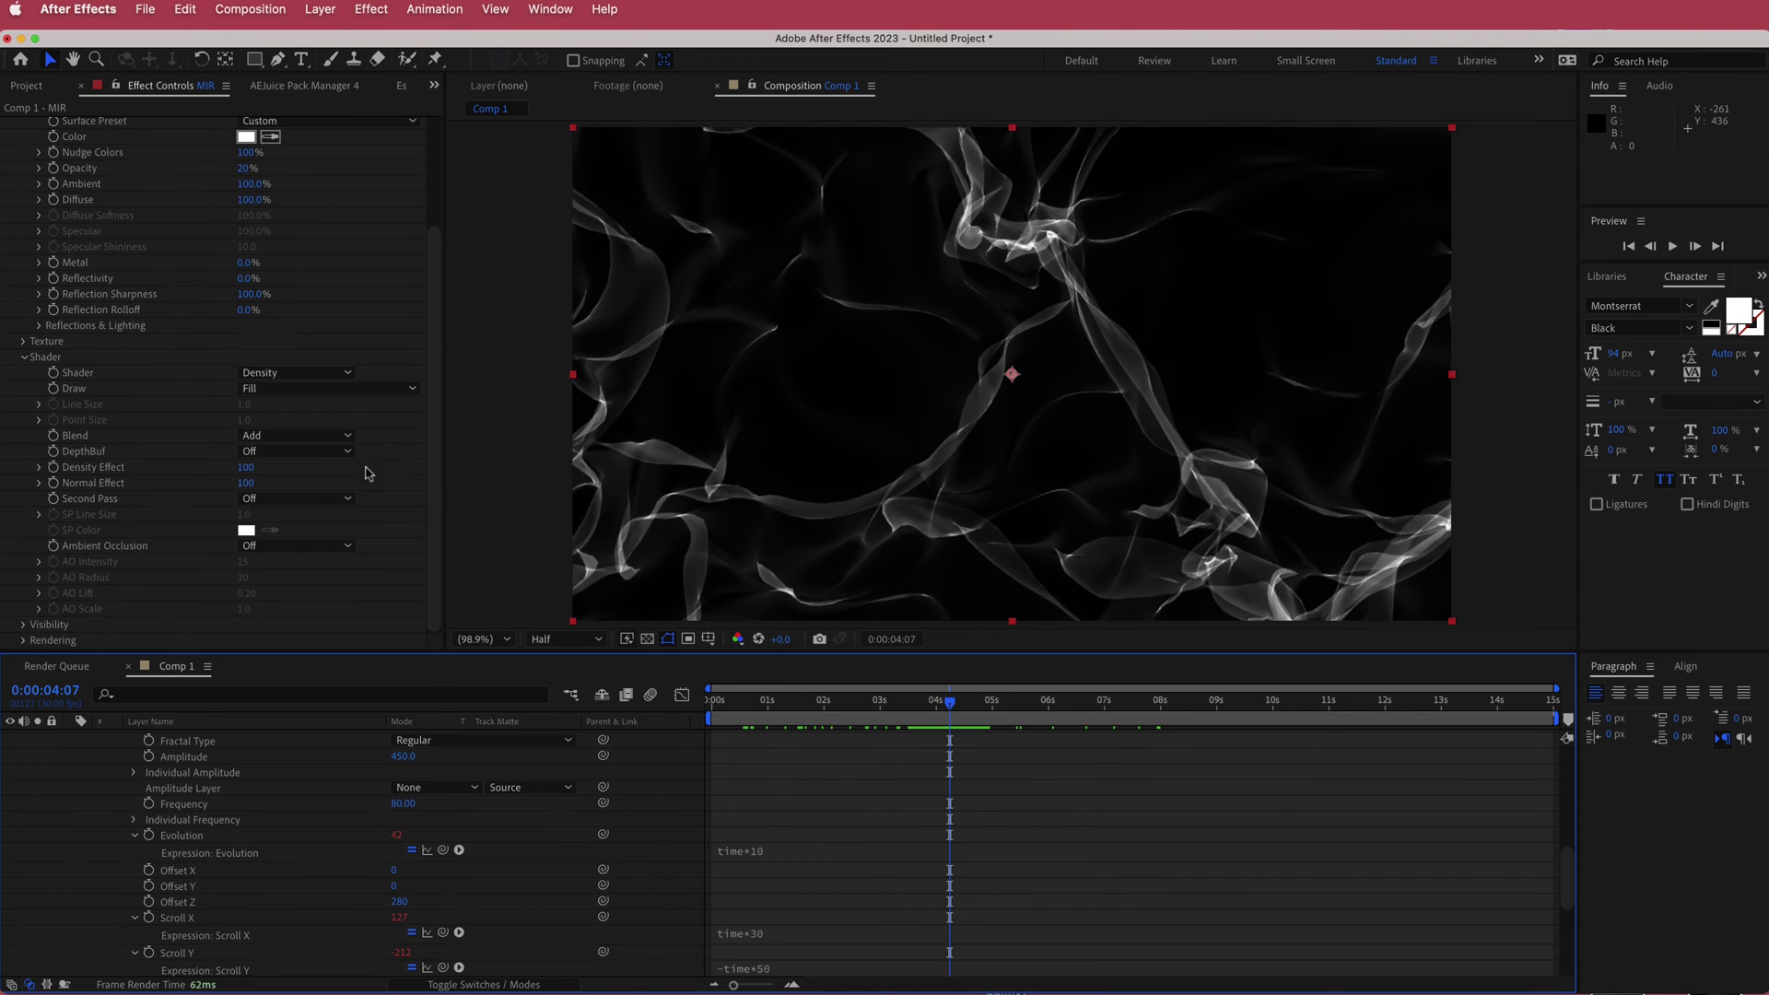
click(25, 626)
scroll(339, 505, down, 2)
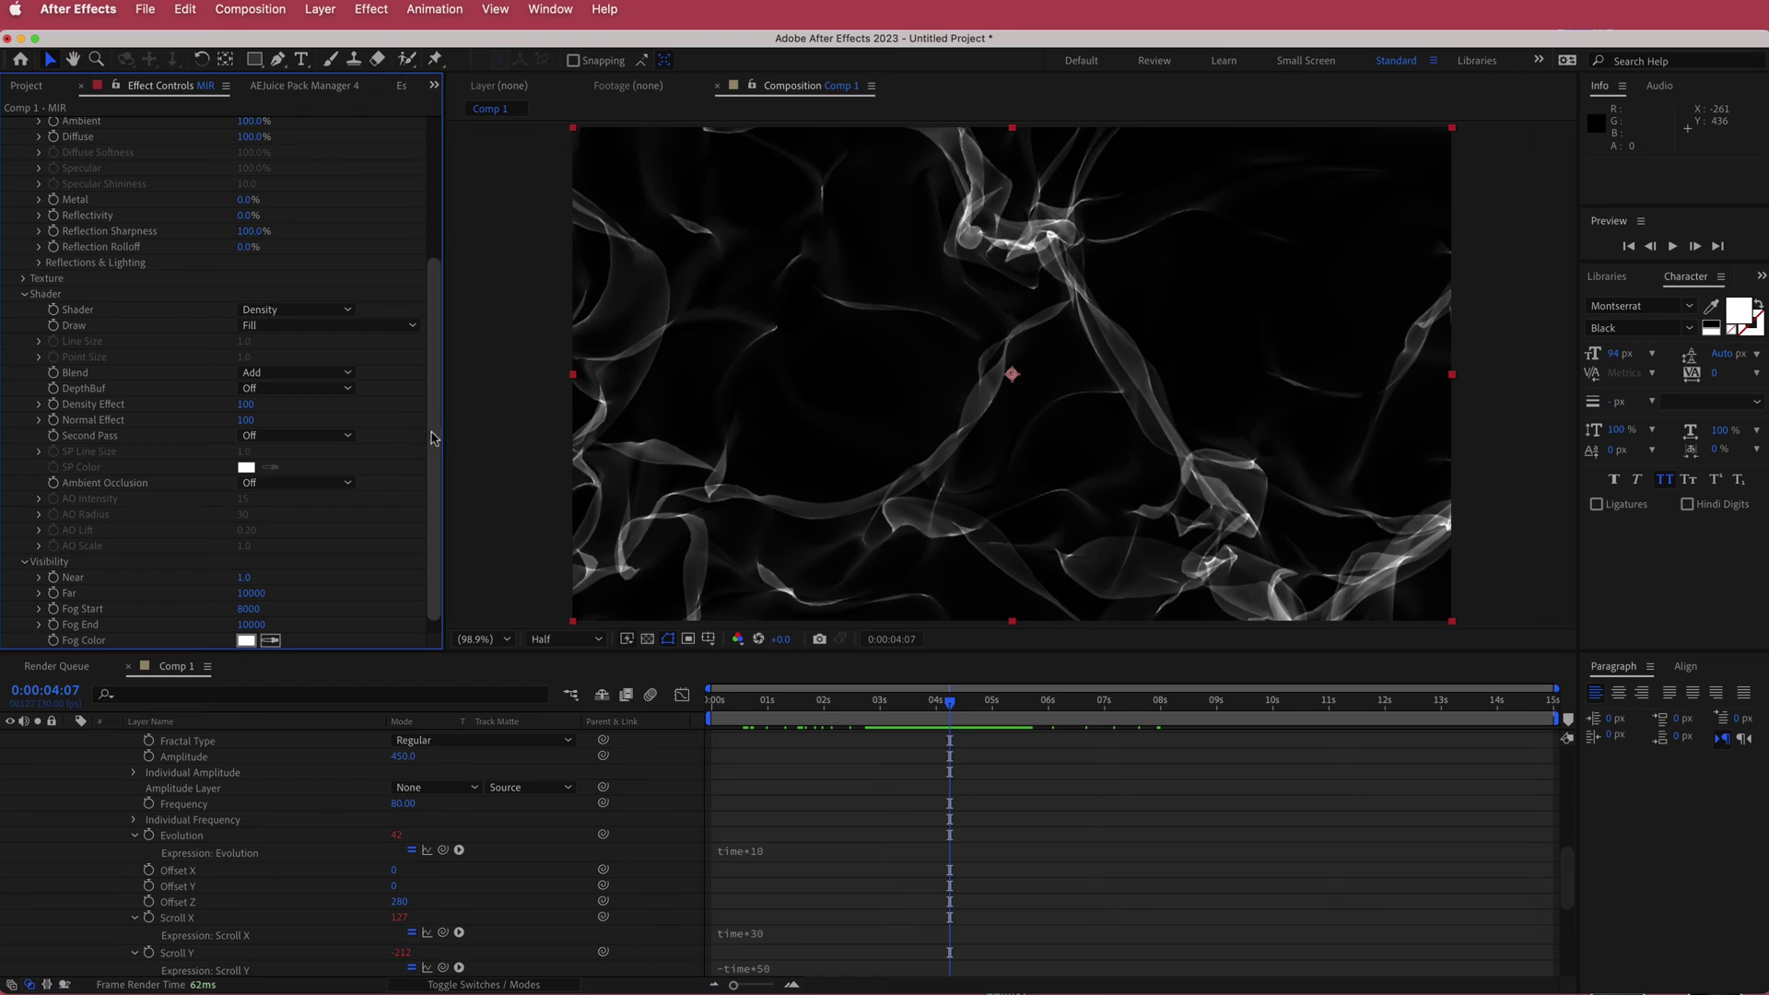
drag(435, 433, 438, 449)
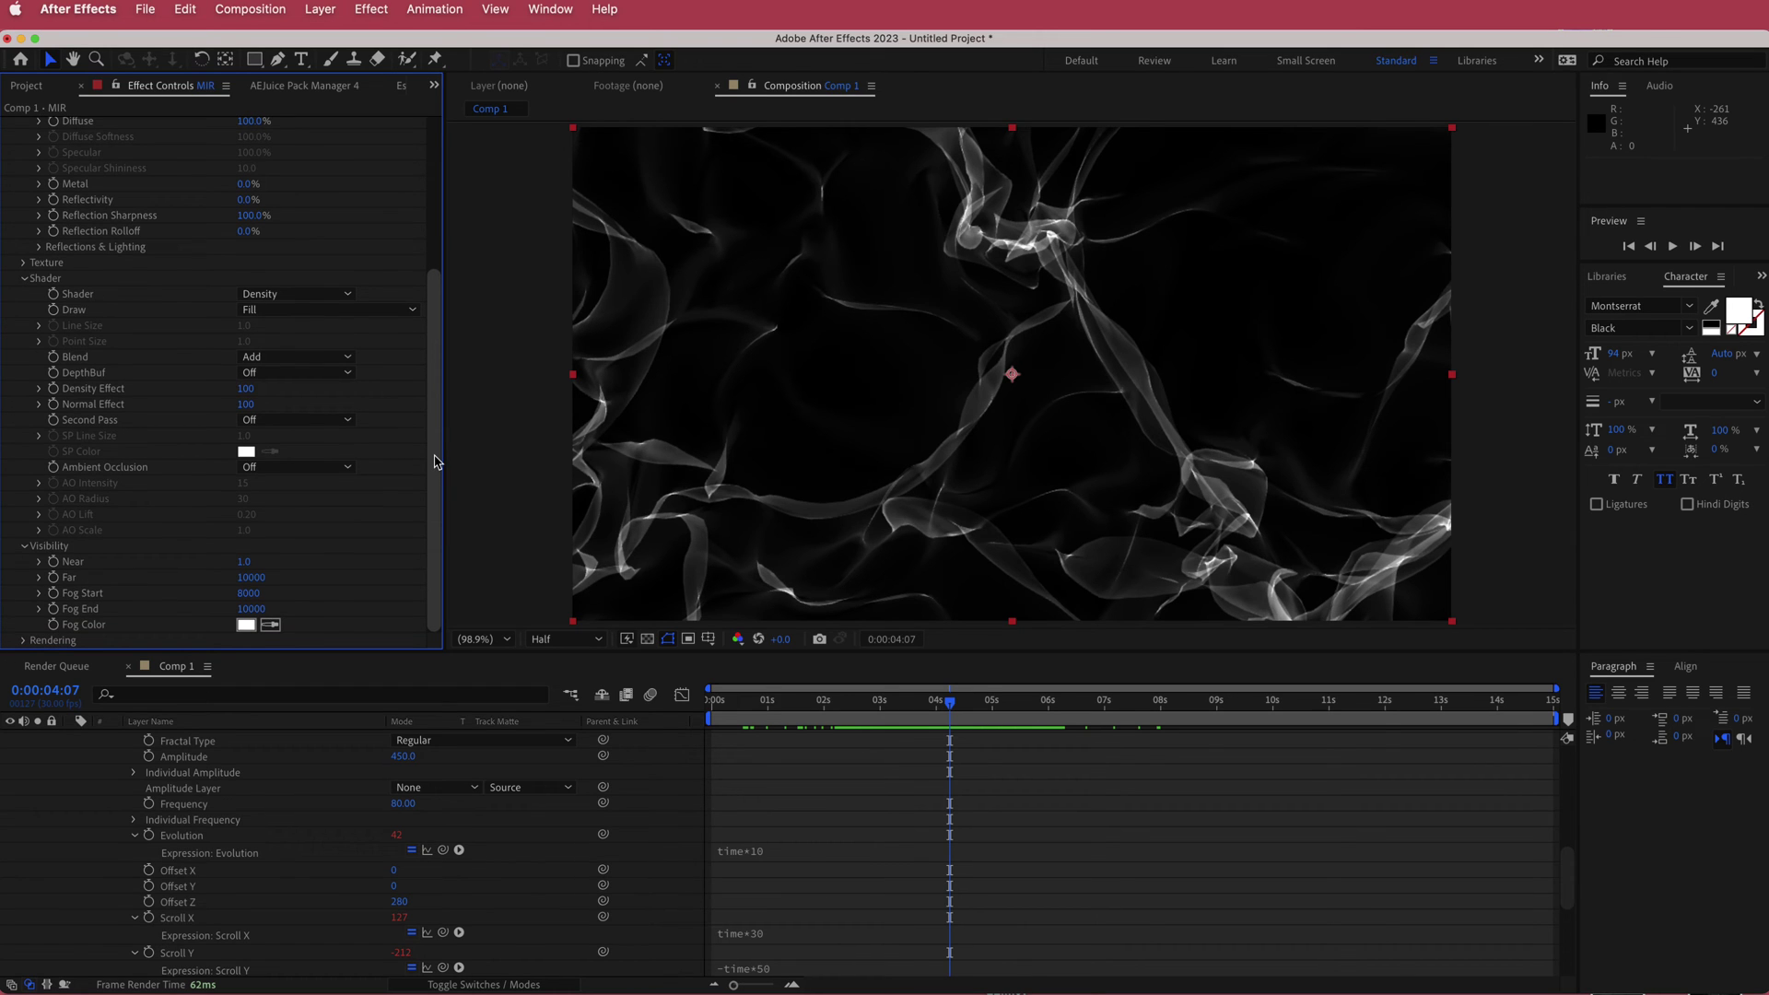
click(252, 578)
text(80)
key(Return)
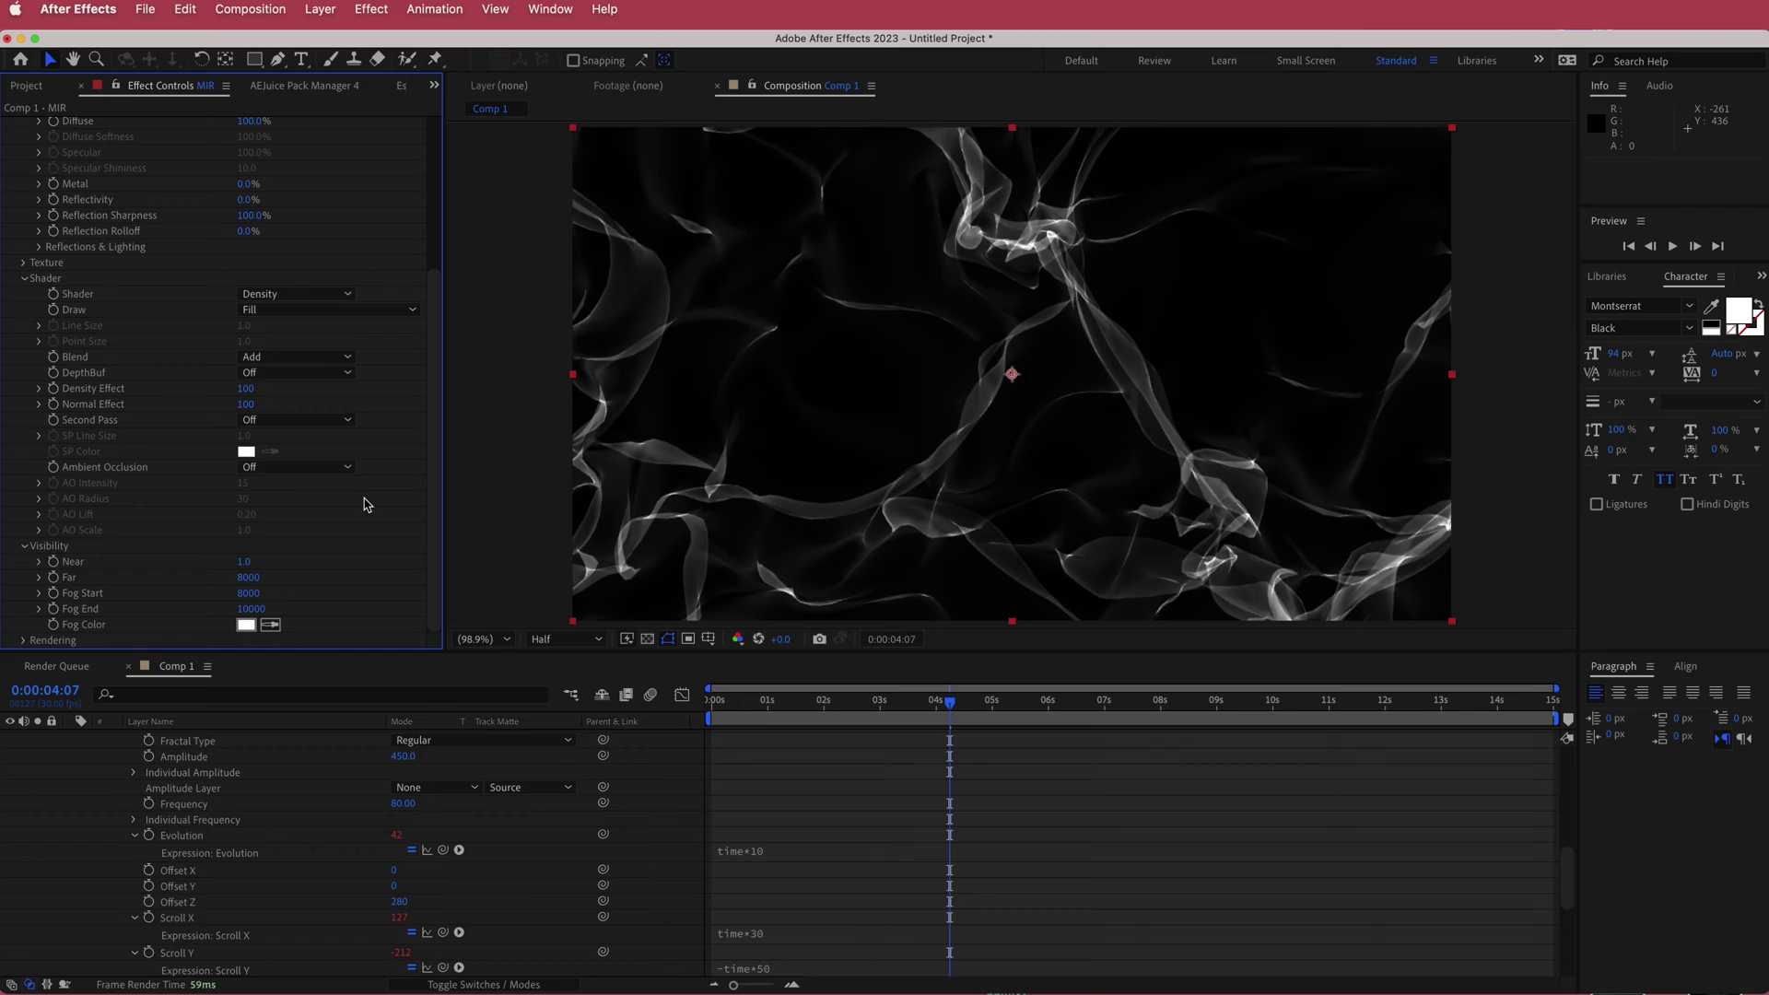
Step: Set the Visibility Fog Start to 4000 and Fog End to 5000, and preview the animation
click(247, 594)
text(4000)
key(Return)
click(249, 609)
text(5)
key(Return)
key(space)
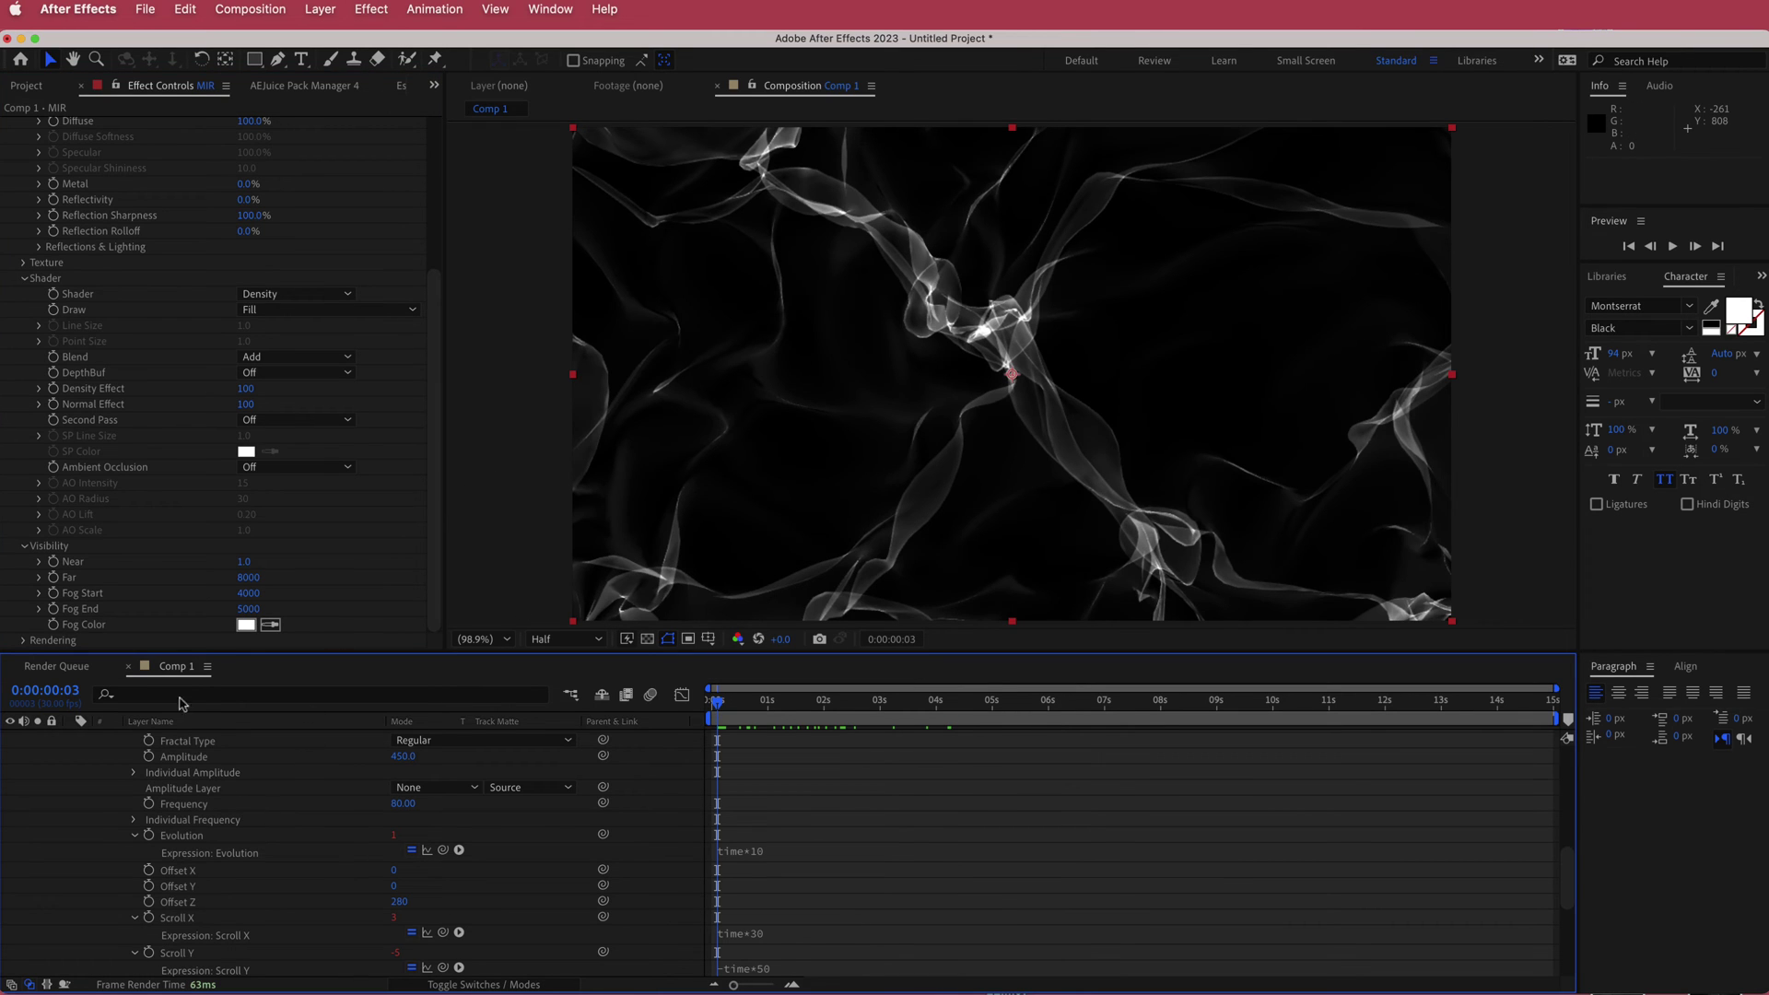
Step: Collapse the Material, Shader and Visibility groups of Mir 3 and the MIR layer's Effects in the timeline
scroll(87, 398, up, 5)
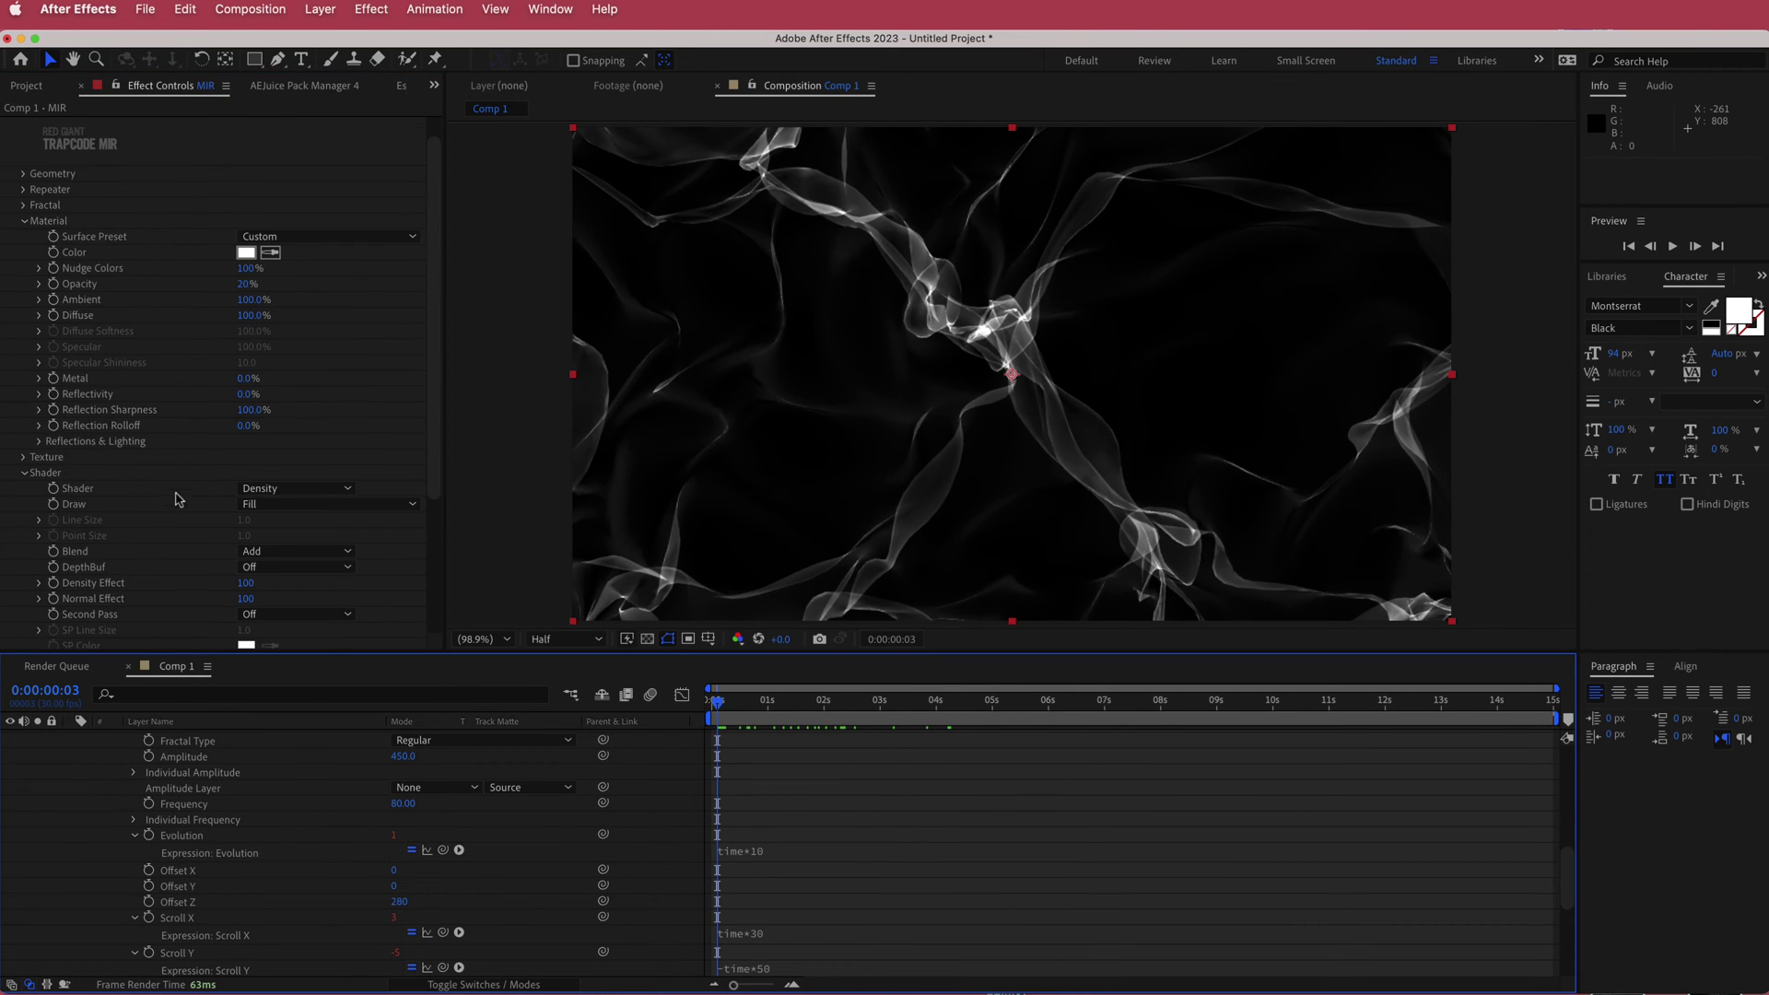
click(24, 248)
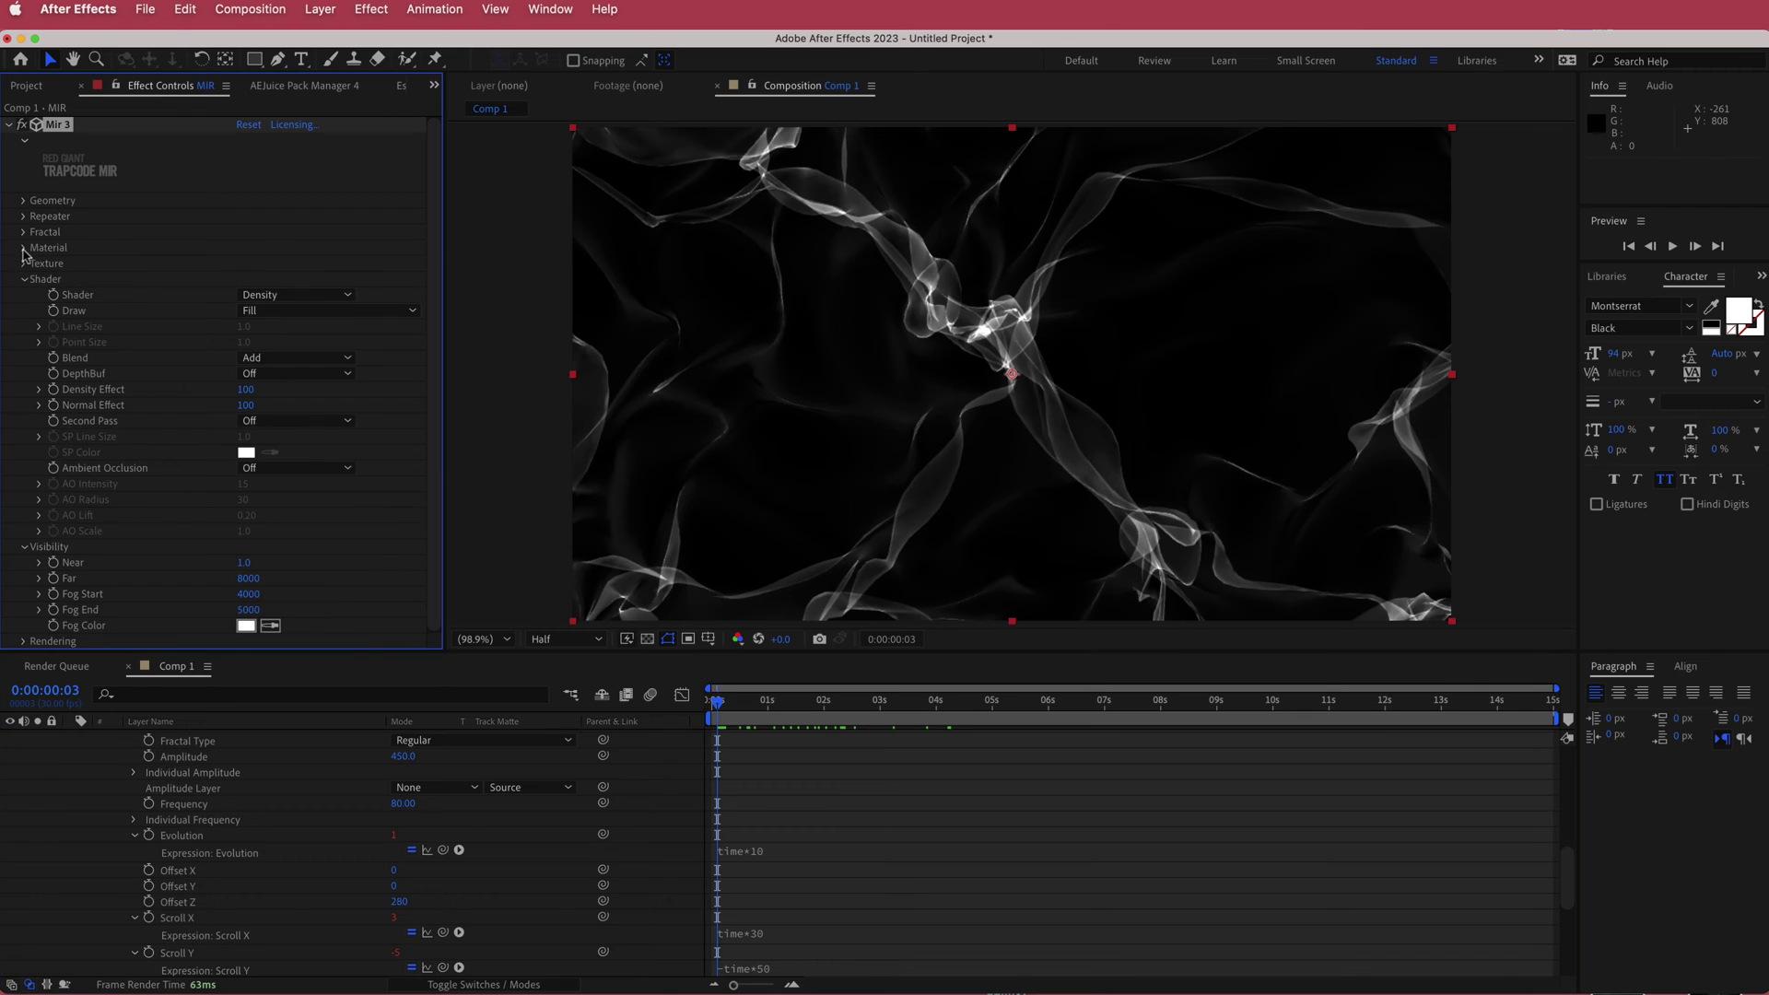
click(25, 280)
click(25, 296)
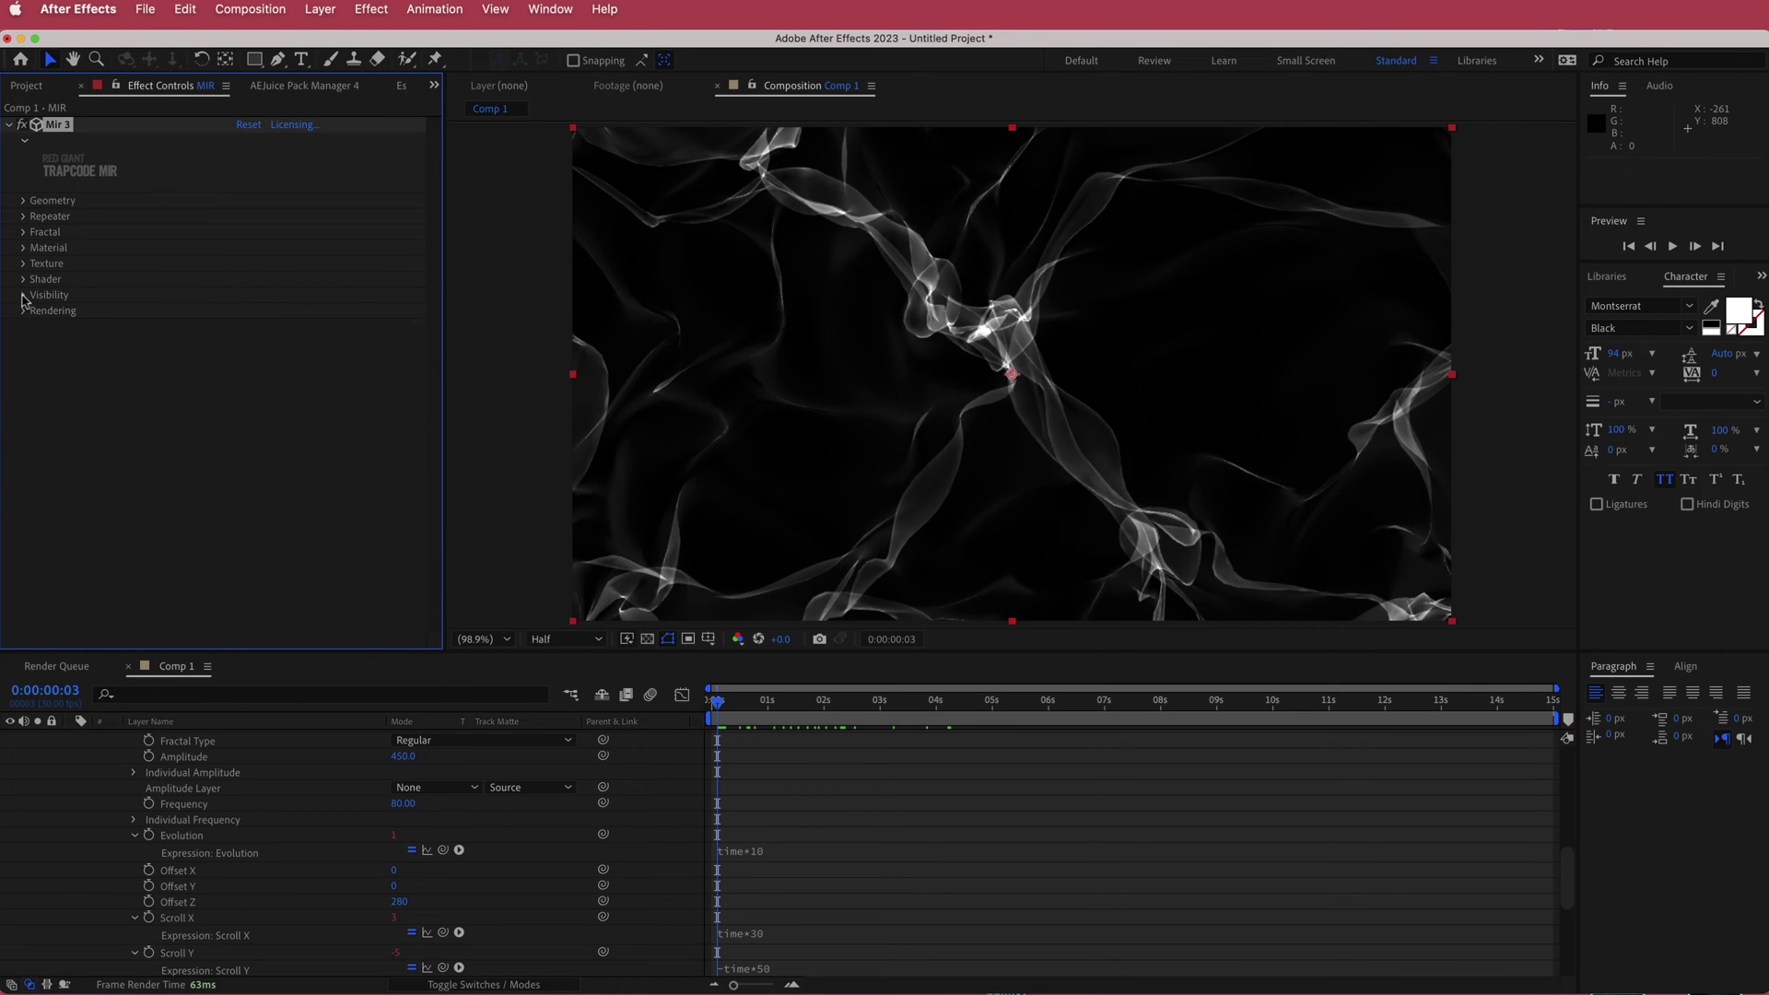
scroll(276, 825, up, 10)
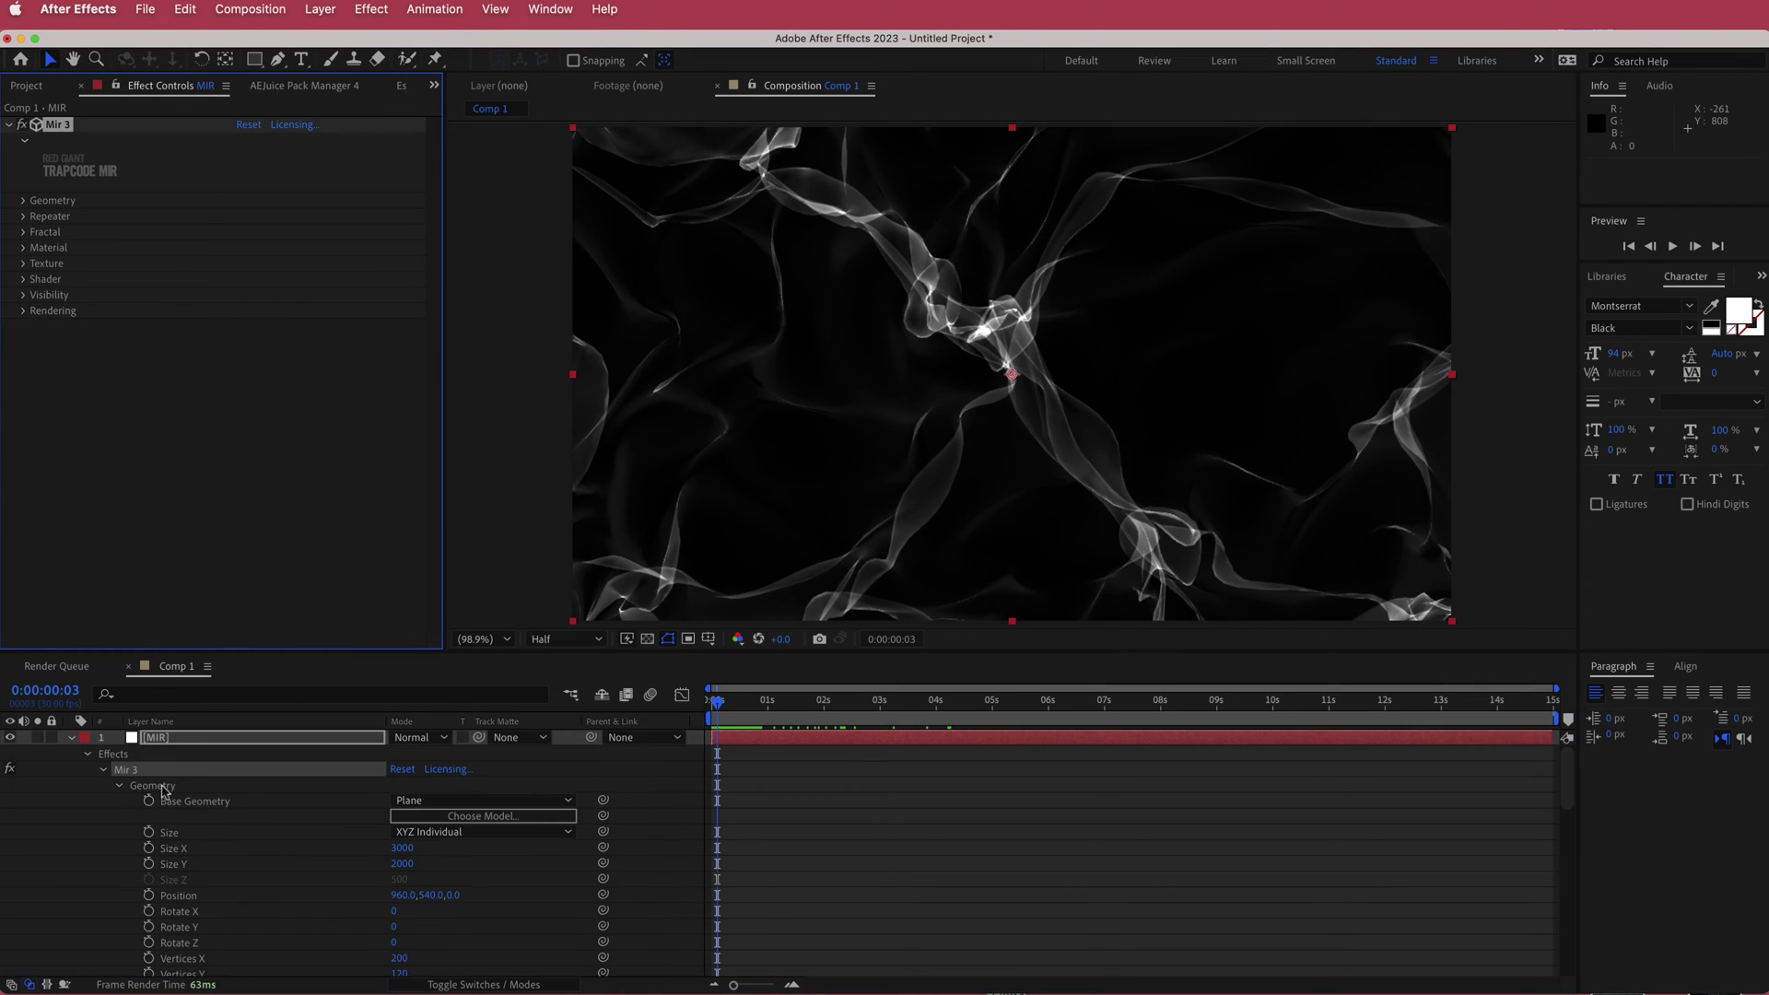
click(88, 755)
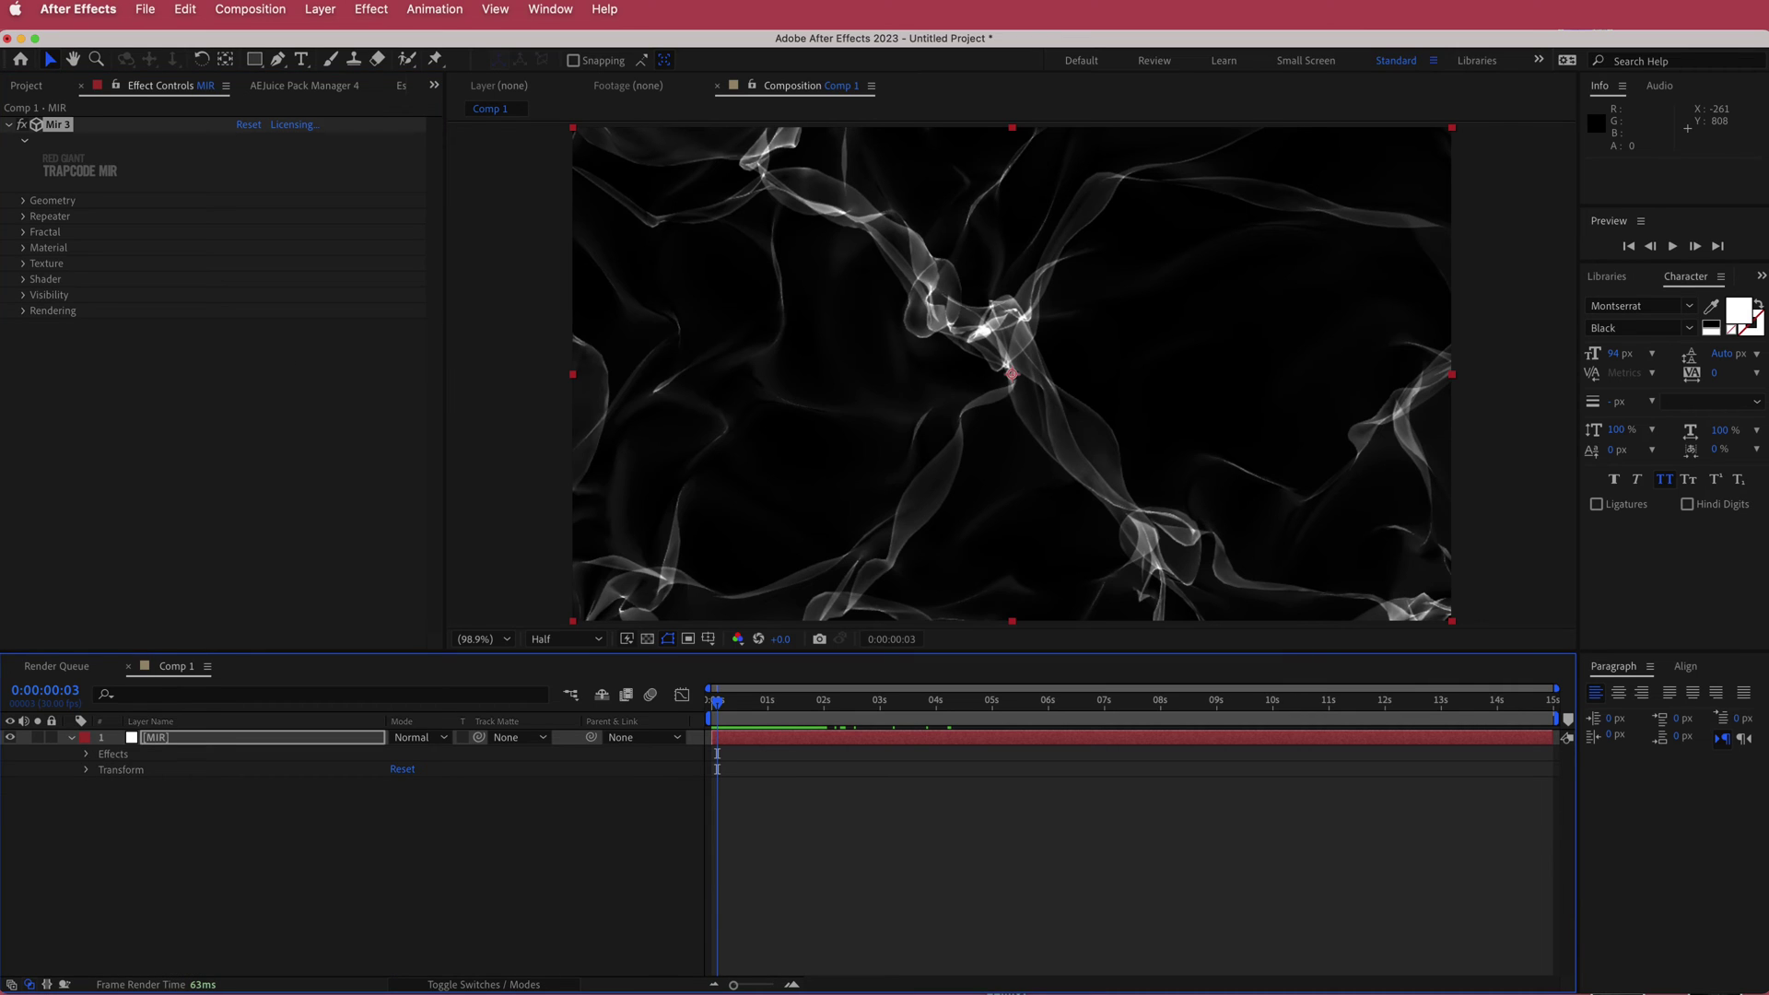
Step: Apply the Fast Box Blur effect to the MIR layer with a Blur Radius of 20
key(ctrl+space)
text(fast)
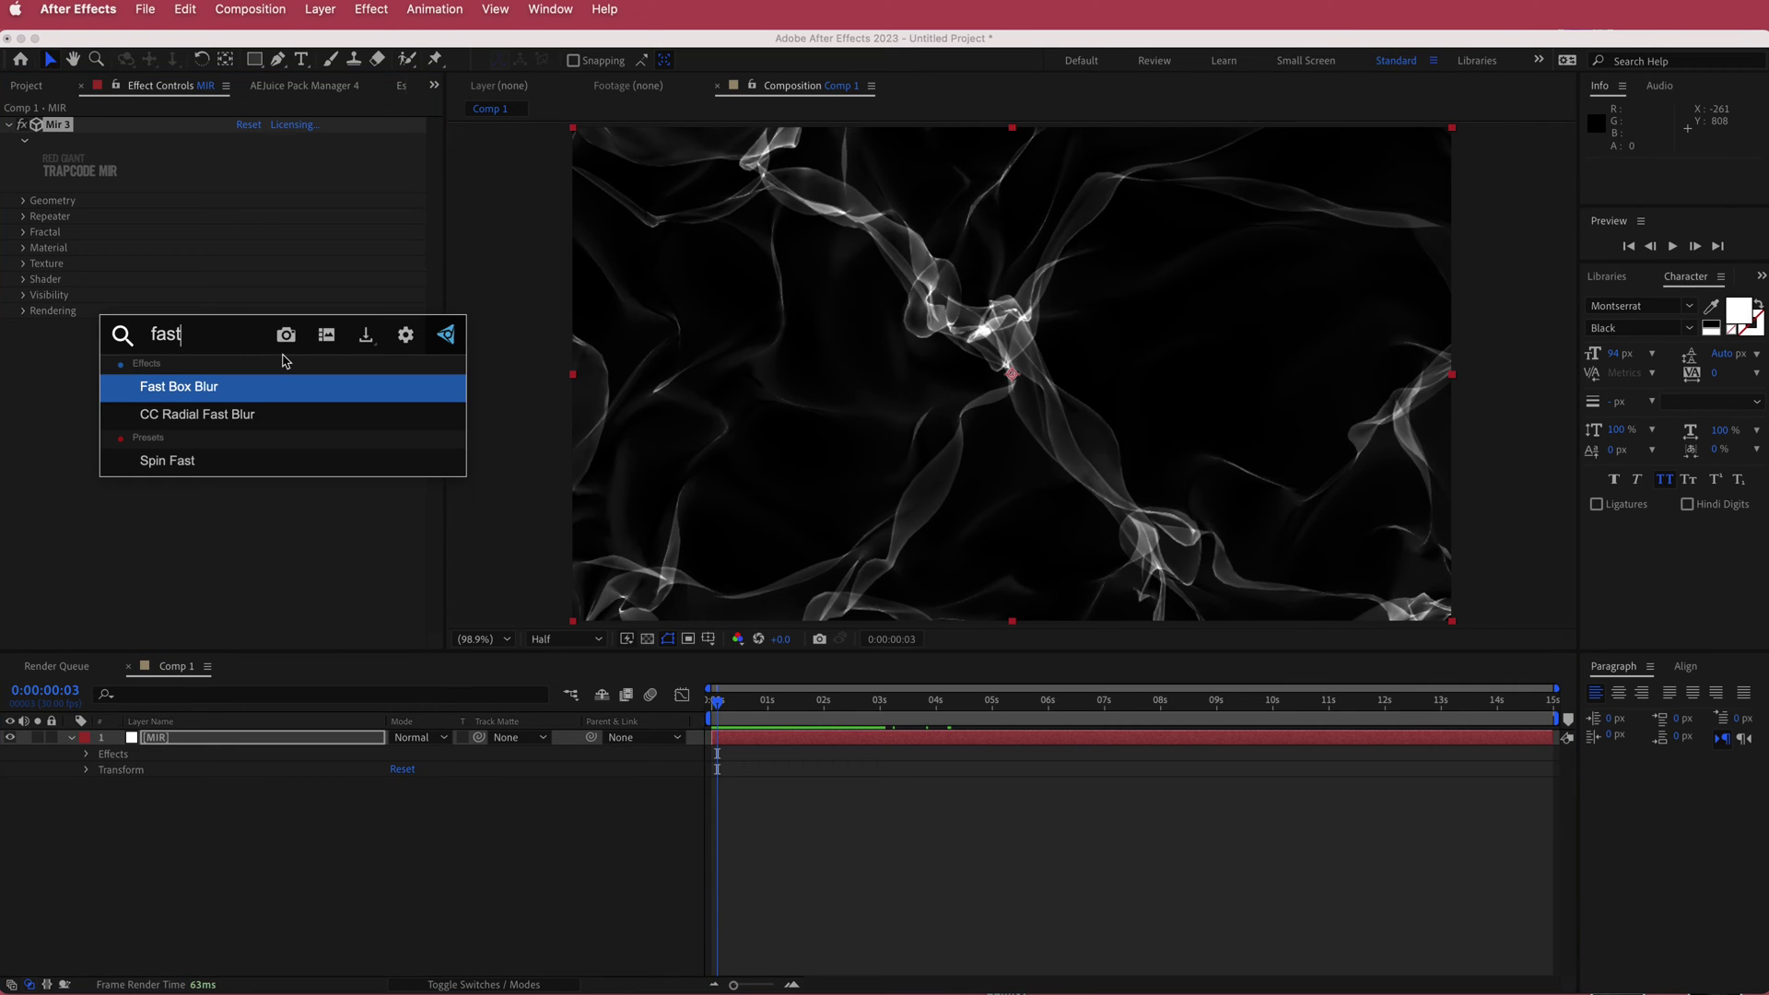
key(Return)
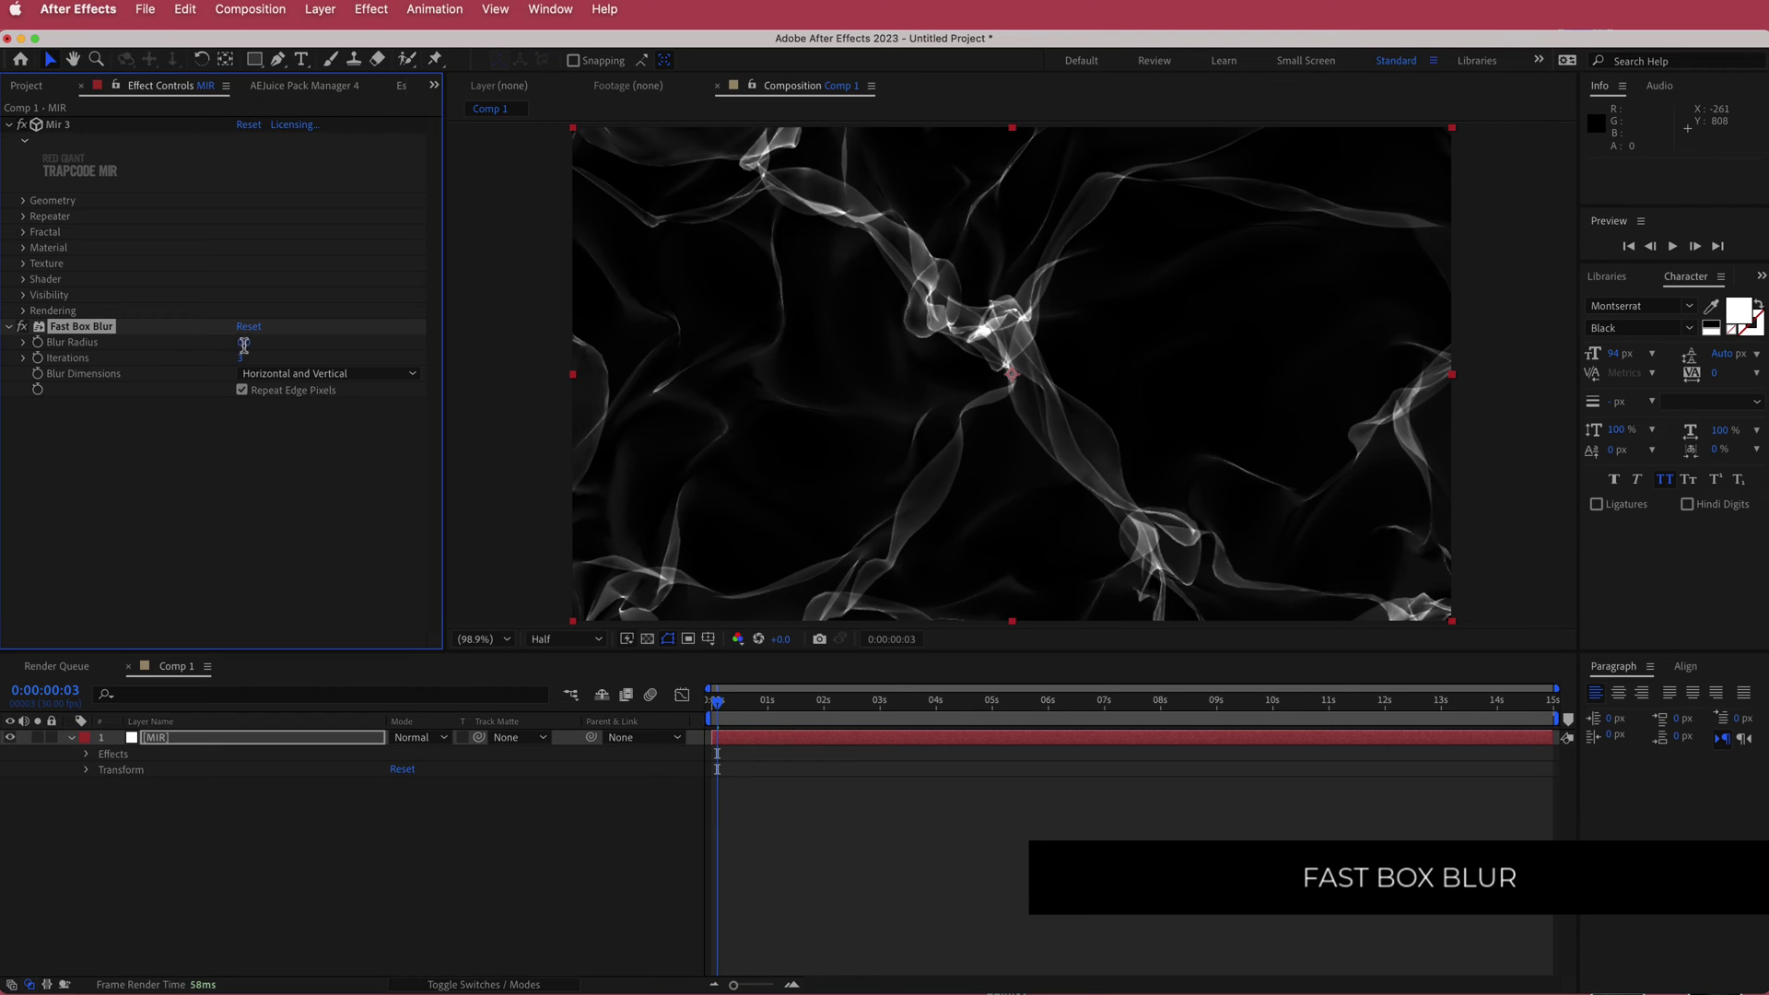
click(243, 343)
text(20)
key(Return)
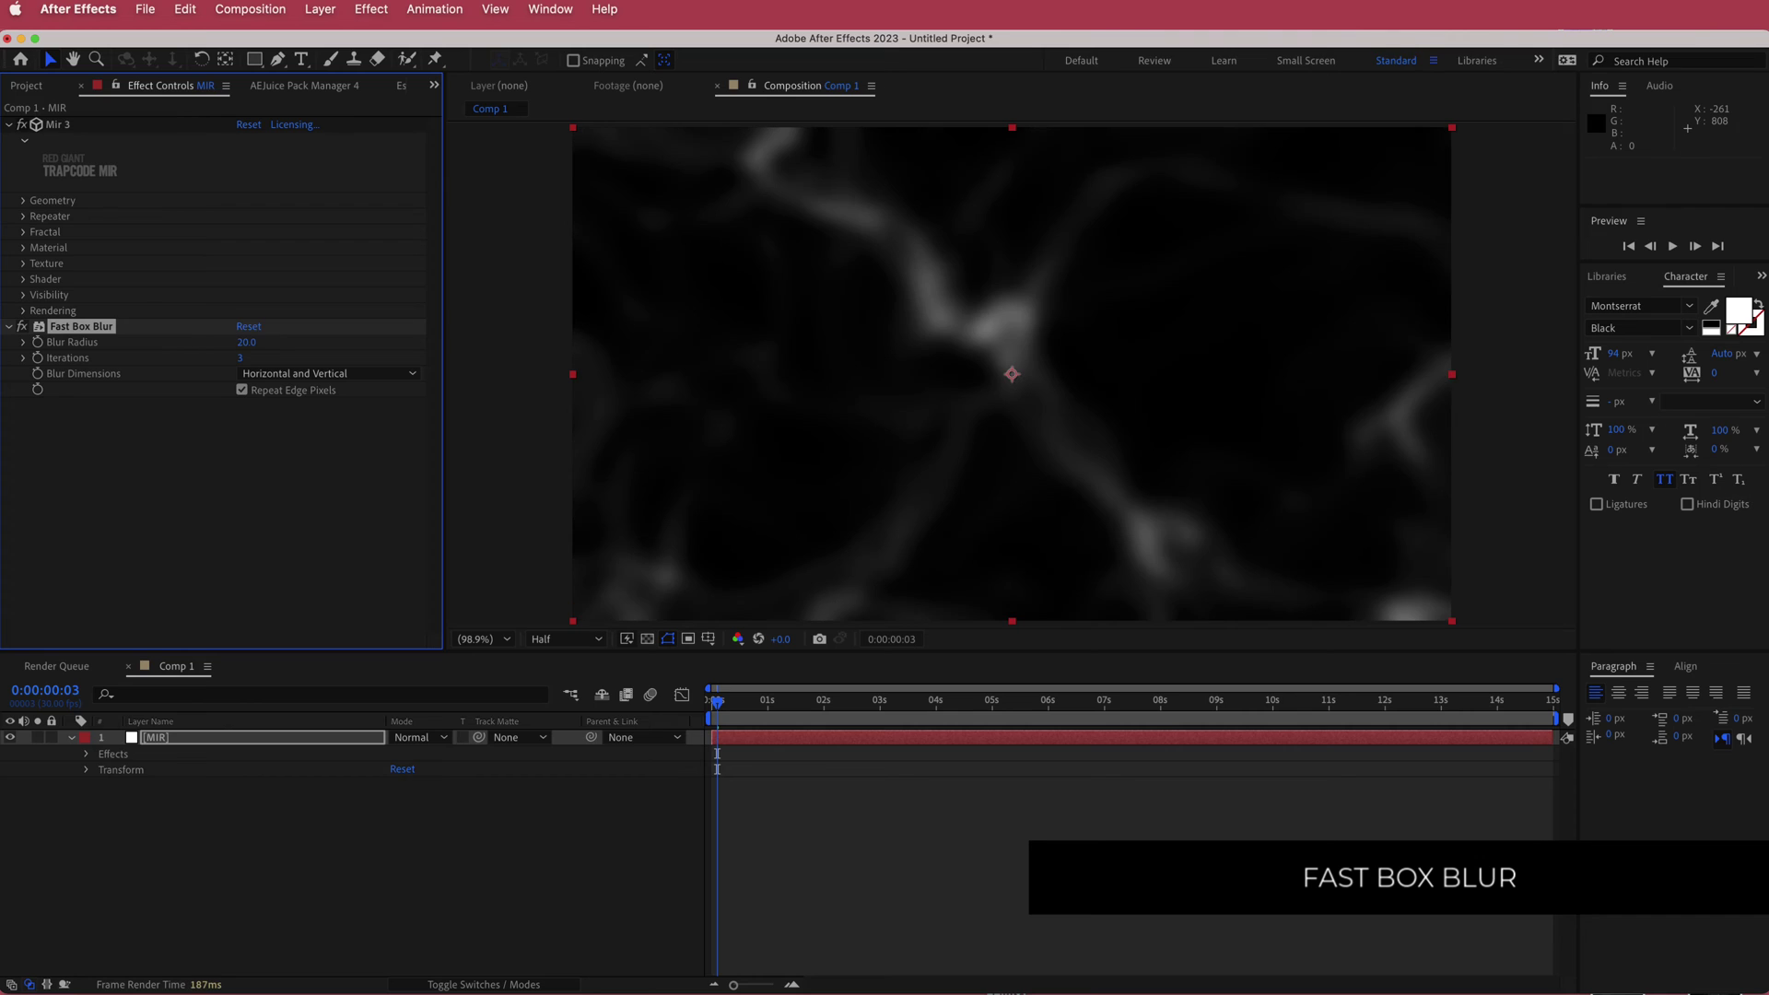
Step: Set the Fast Box Blur Iterations to 1 and return the playhead to the first frame
click(247, 356)
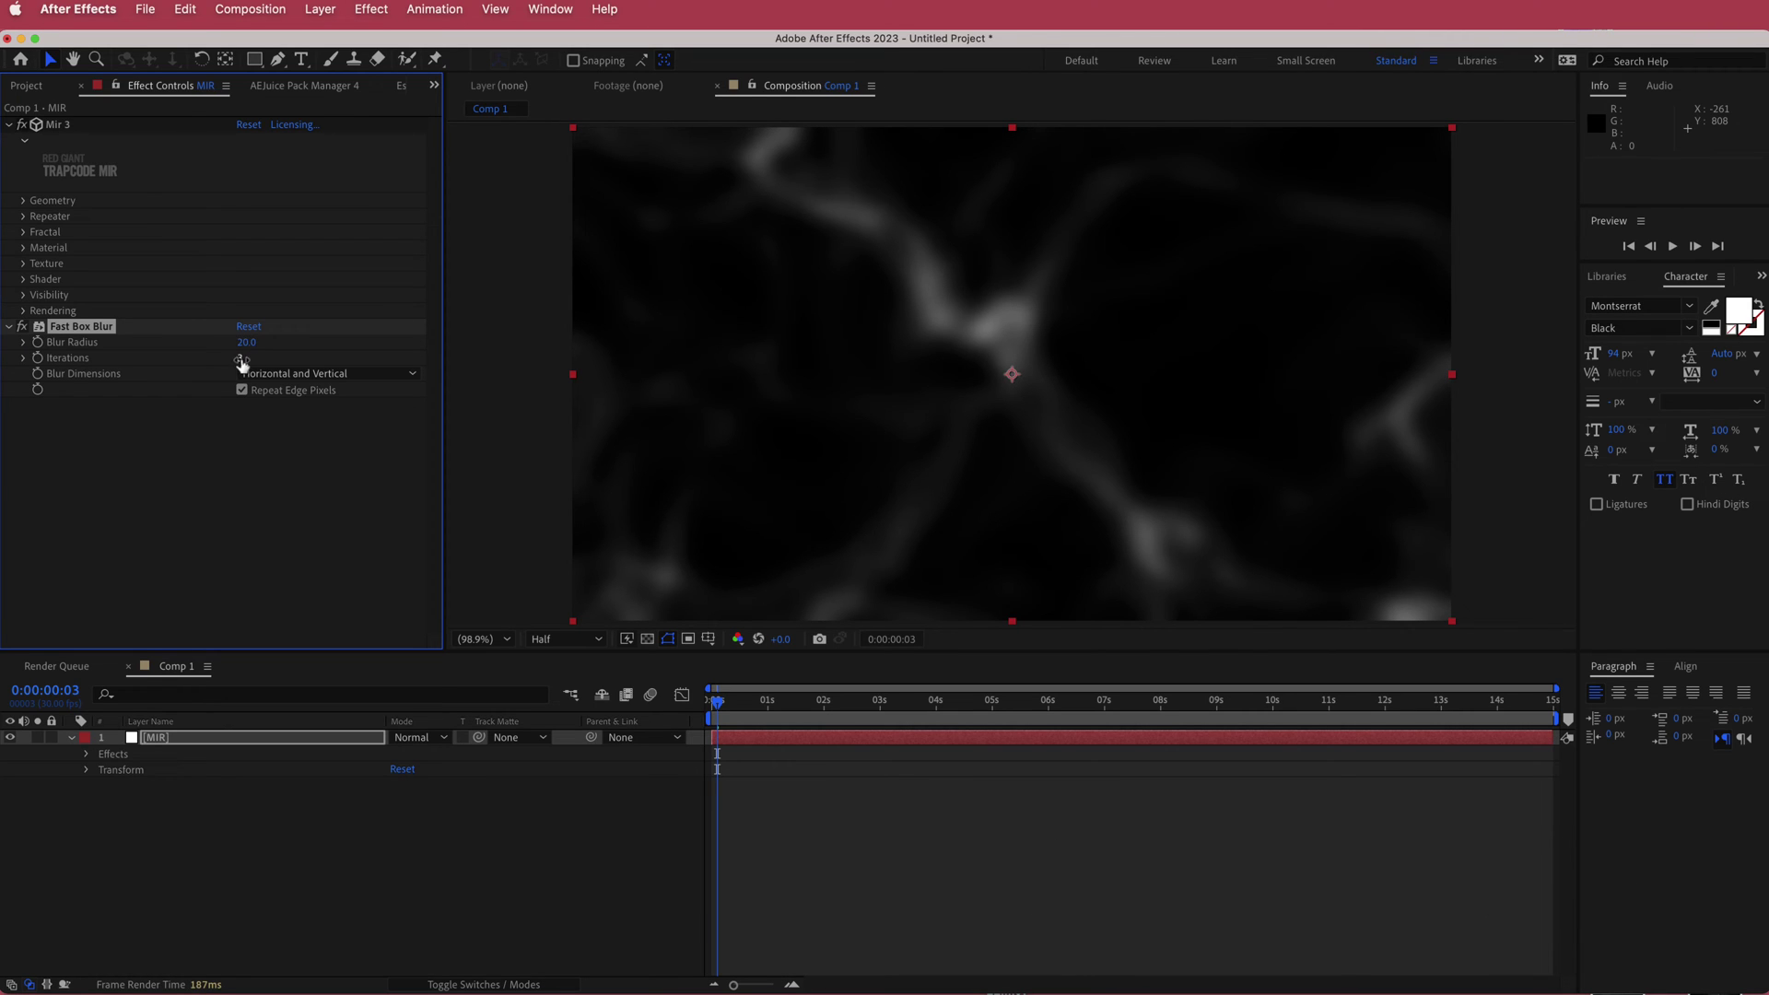
text(1)
key(Return)
mouse_move(712, 709)
mouse_down()
mouse_move(1156, 703)
mouse_move(712, 703)
mouse_up()
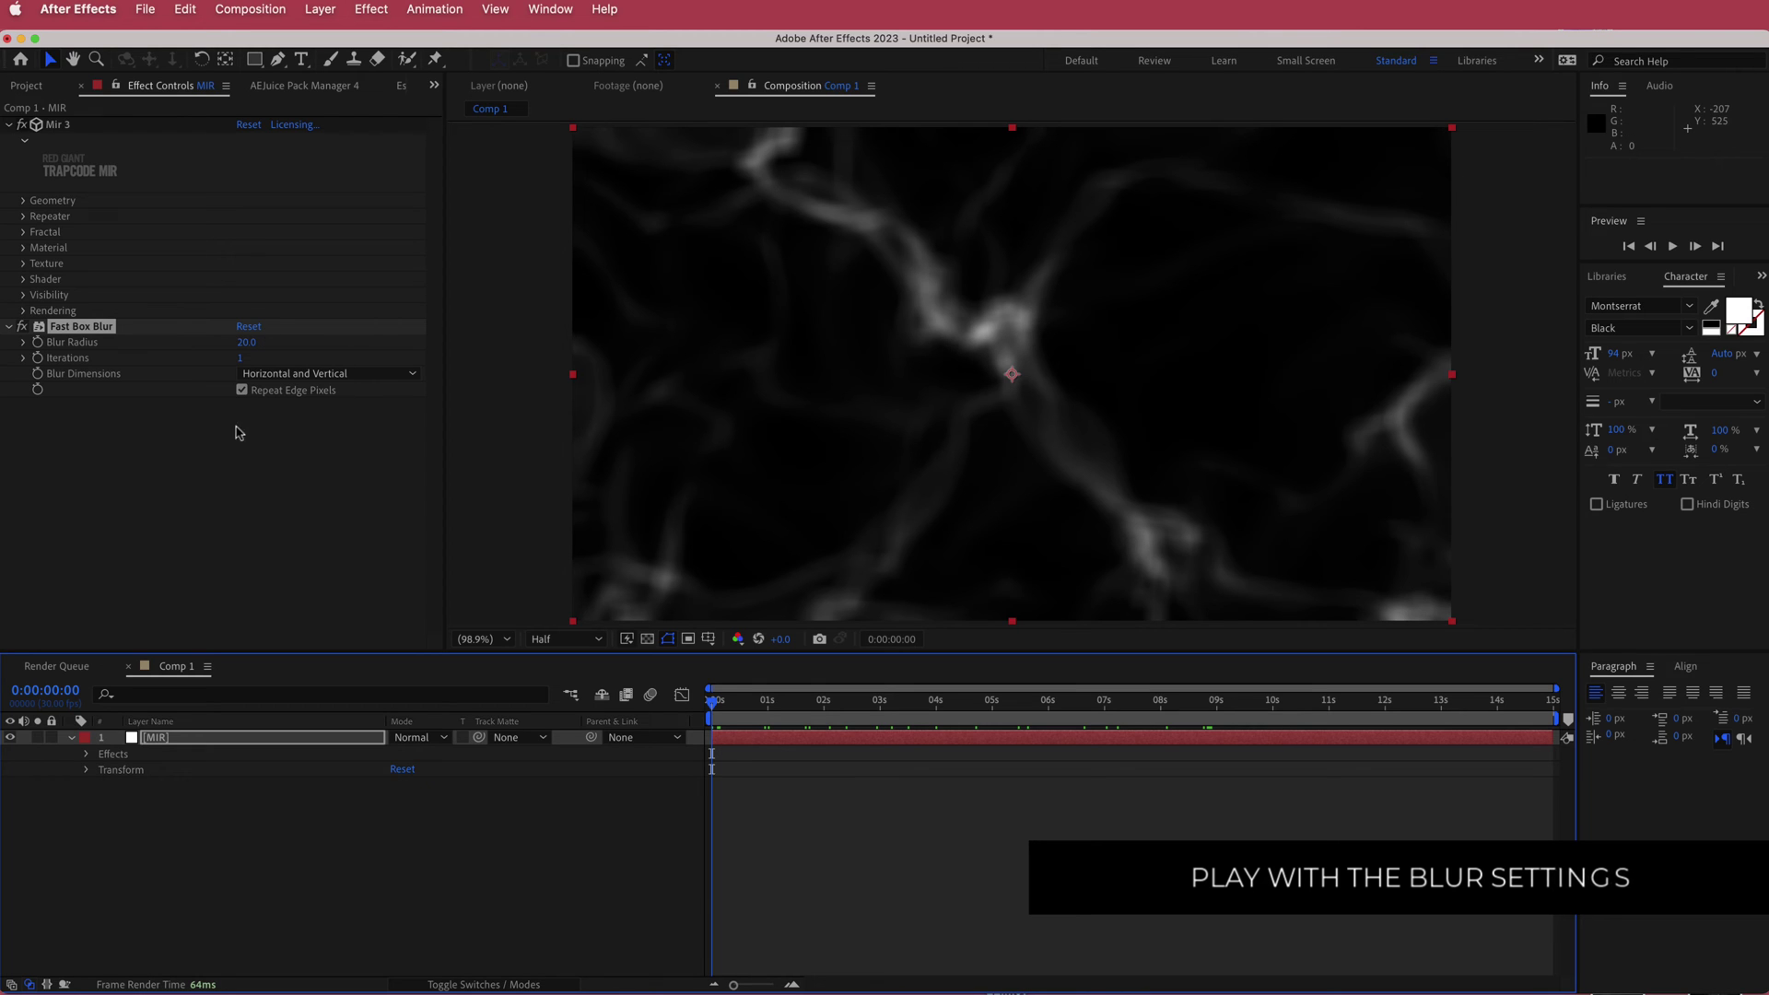
Step: Select the MIR layer and apply the Turbulent Displace effect to it
click(187, 782)
click(177, 741)
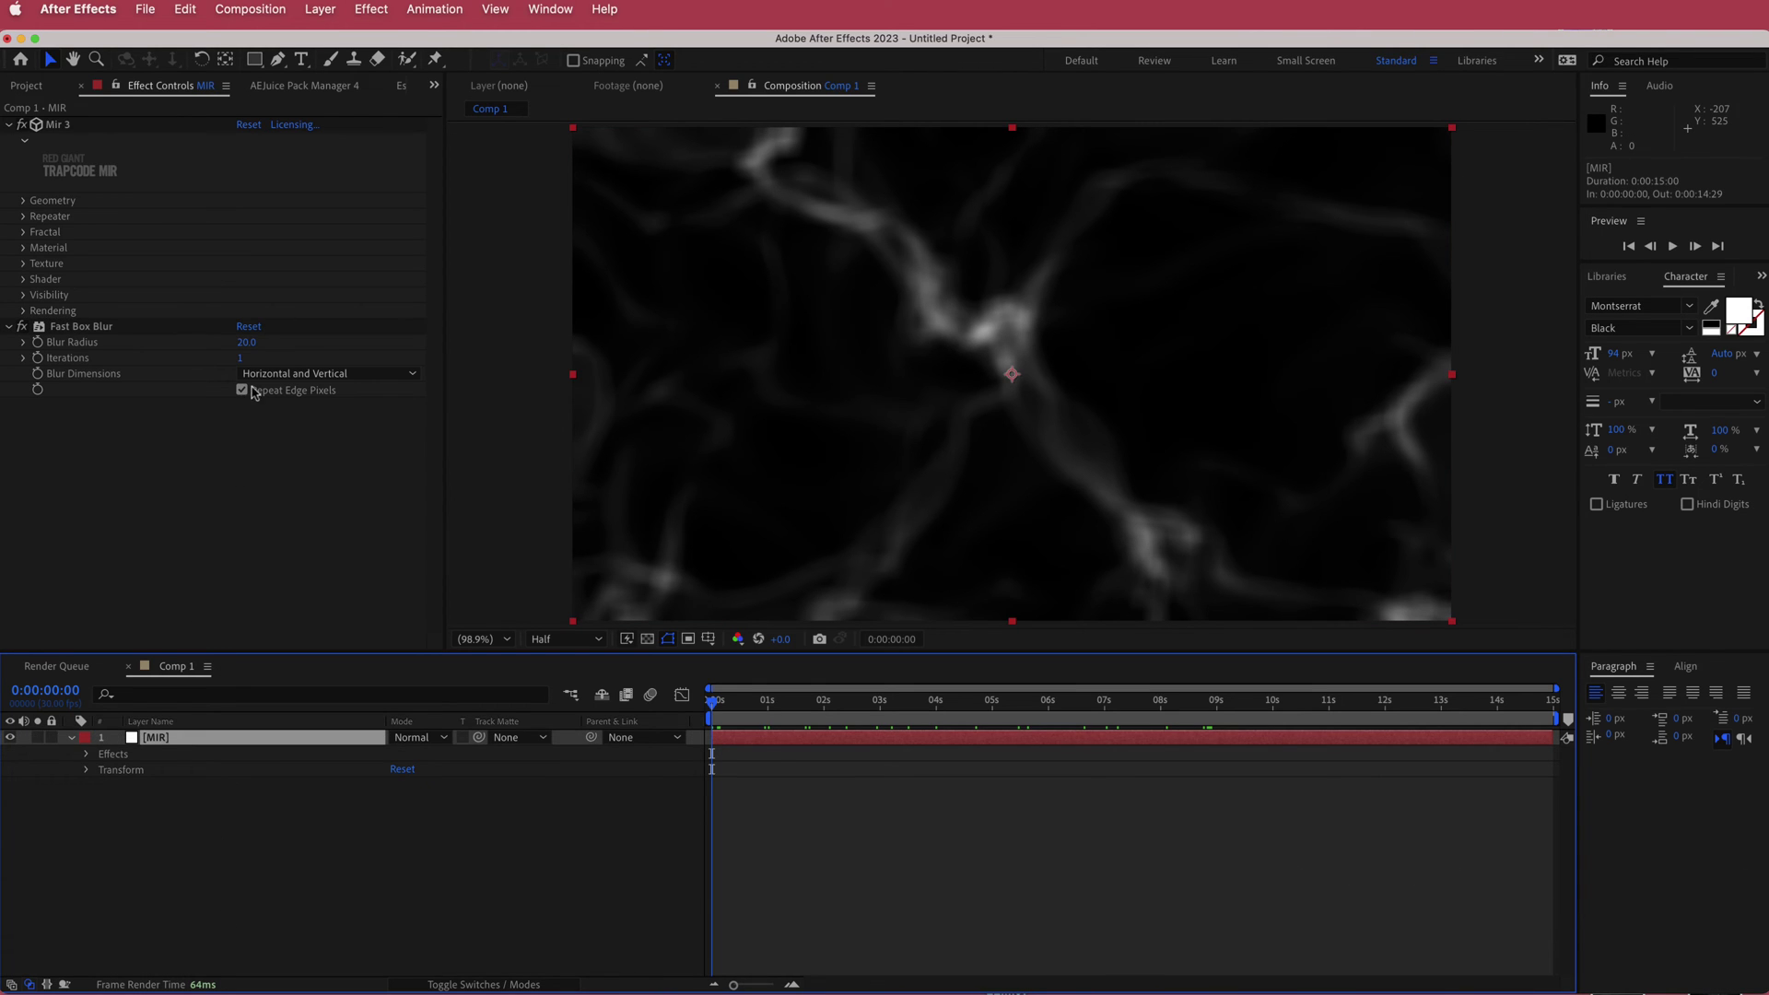
key(ctrl+space)
text(turb)
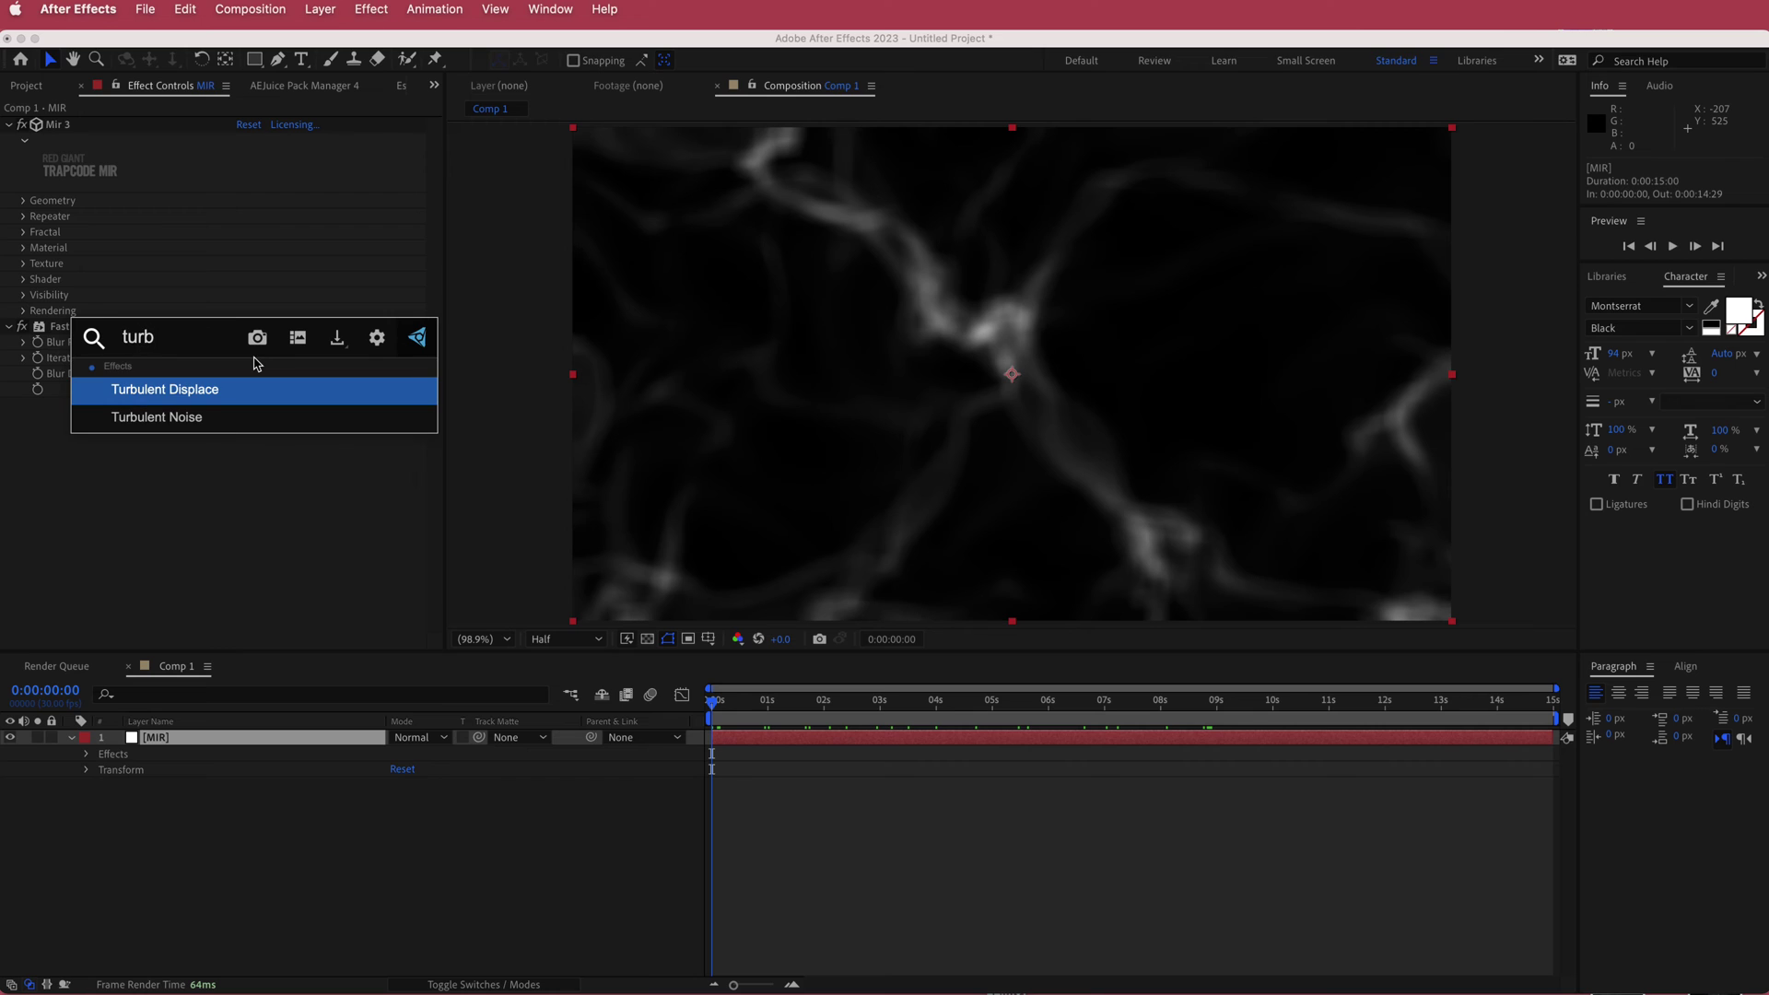
key(Return)
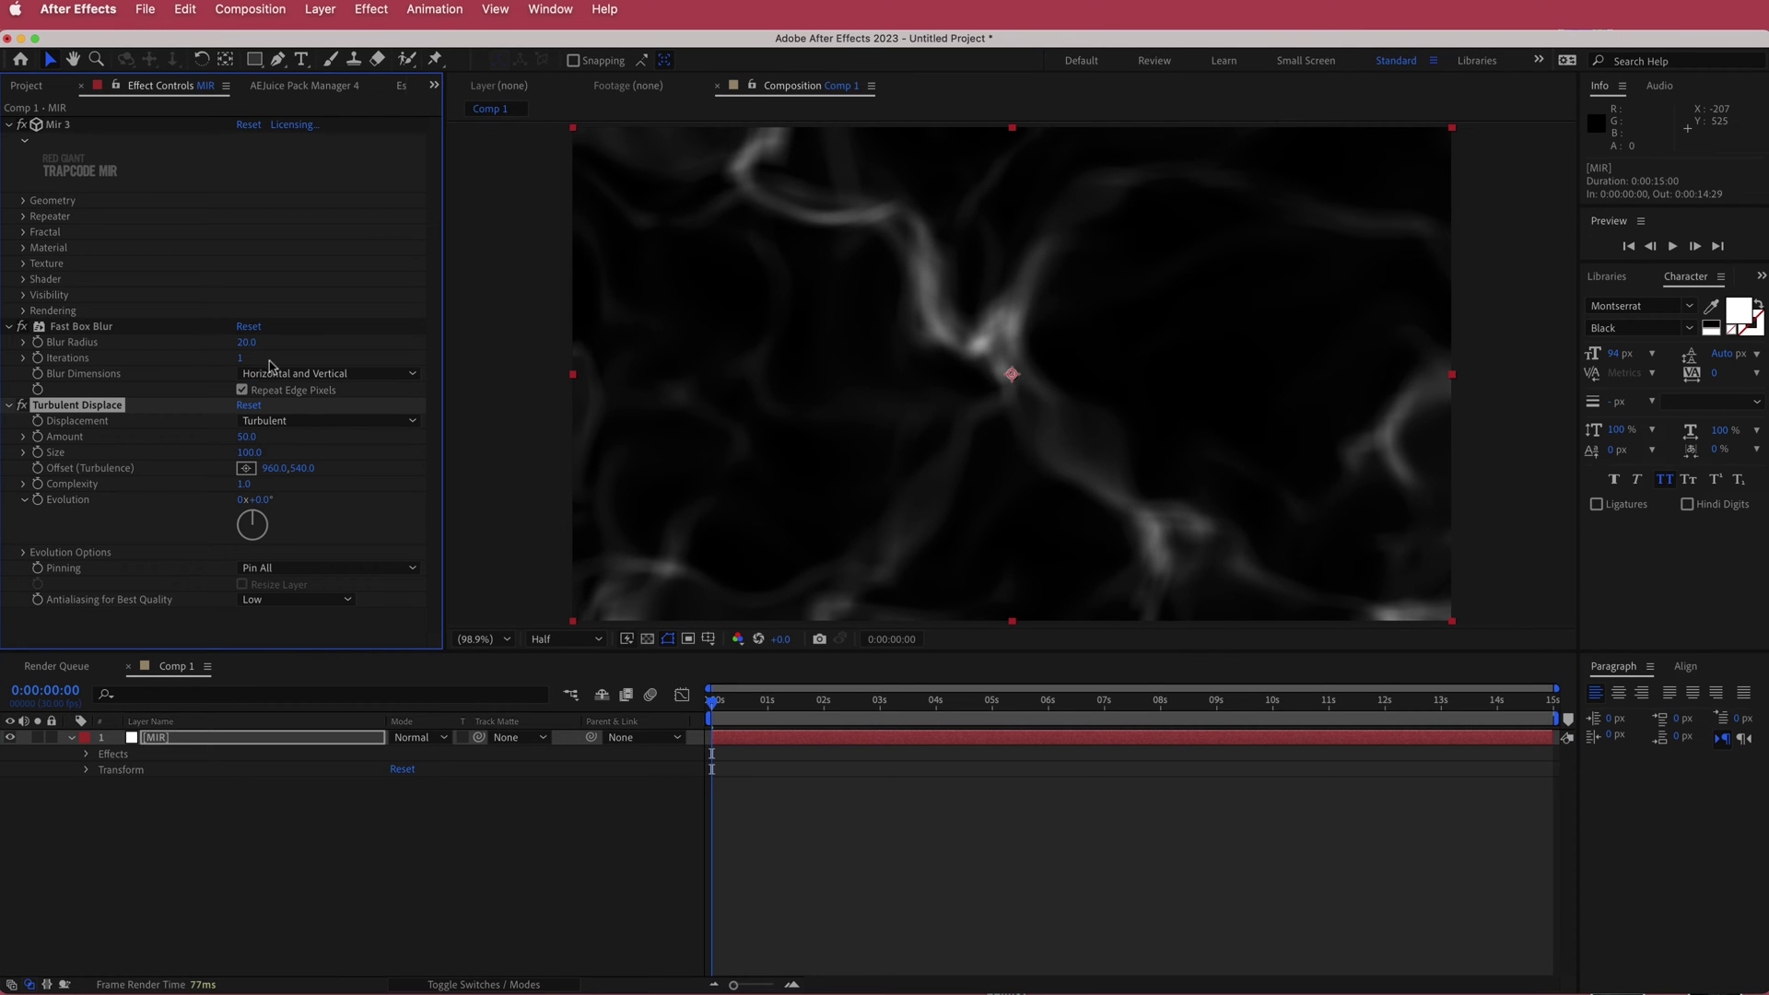
Step: Try the Bulge displacement type in Turbulent Displace, then change it to Twist
click(280, 422)
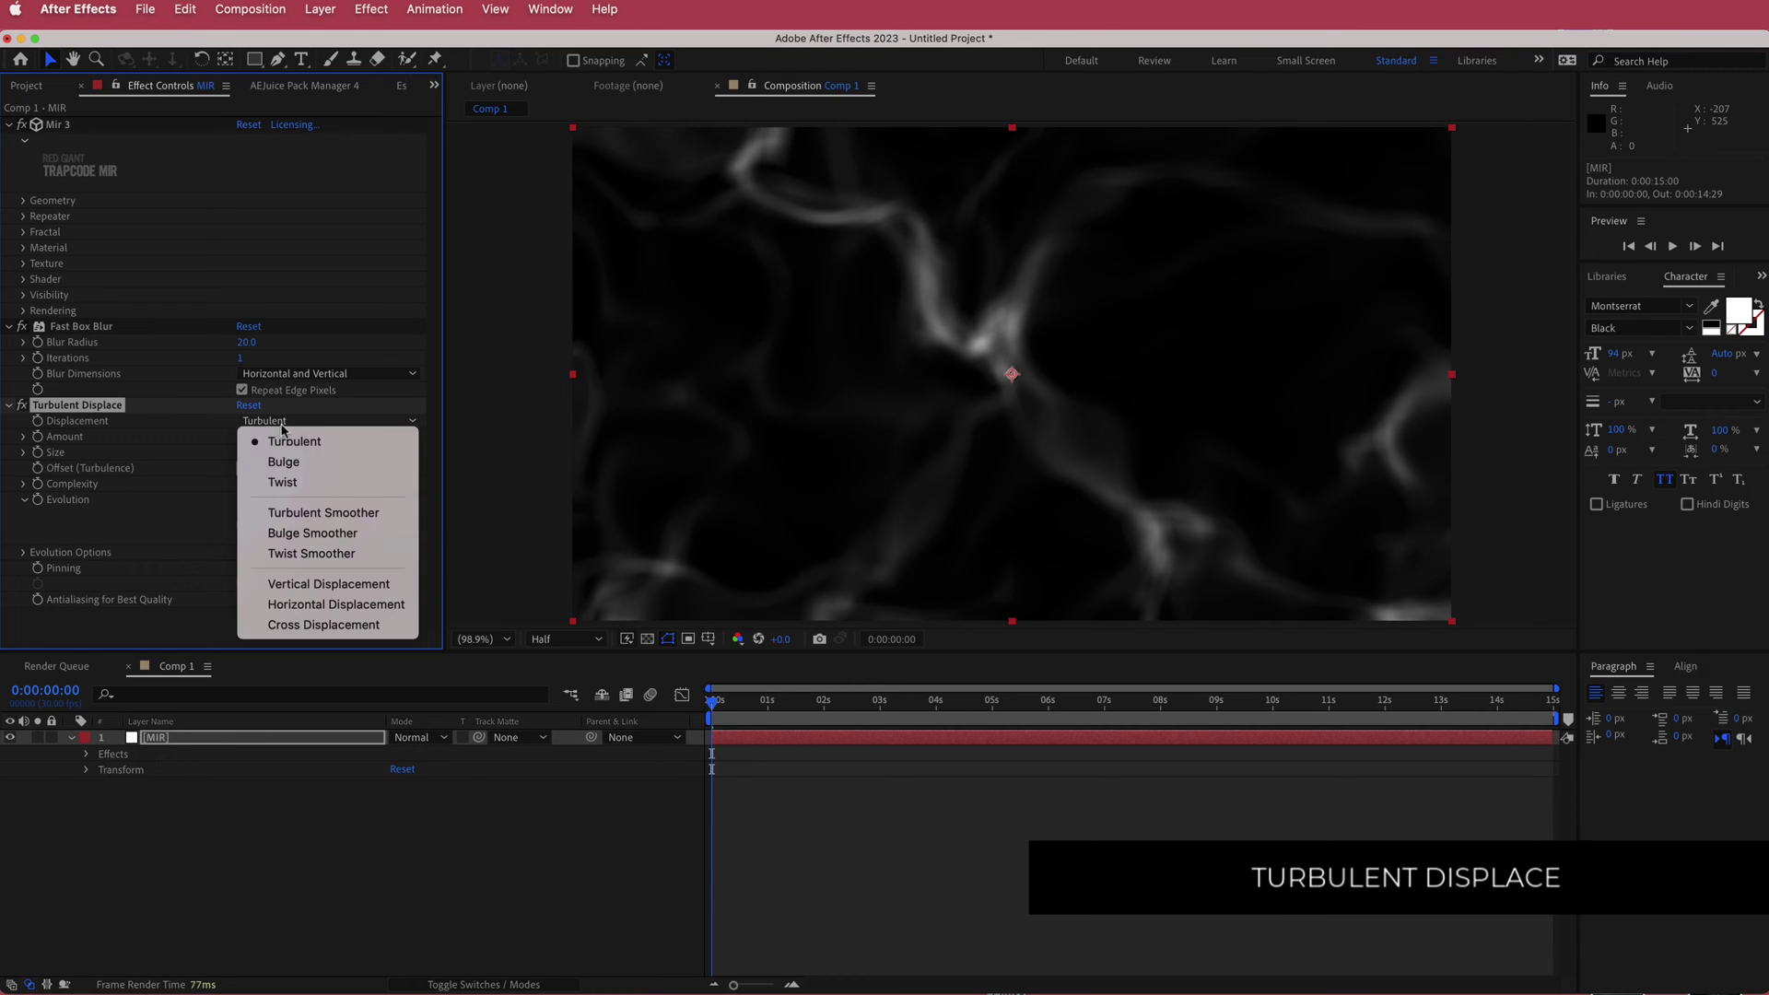
click(293, 461)
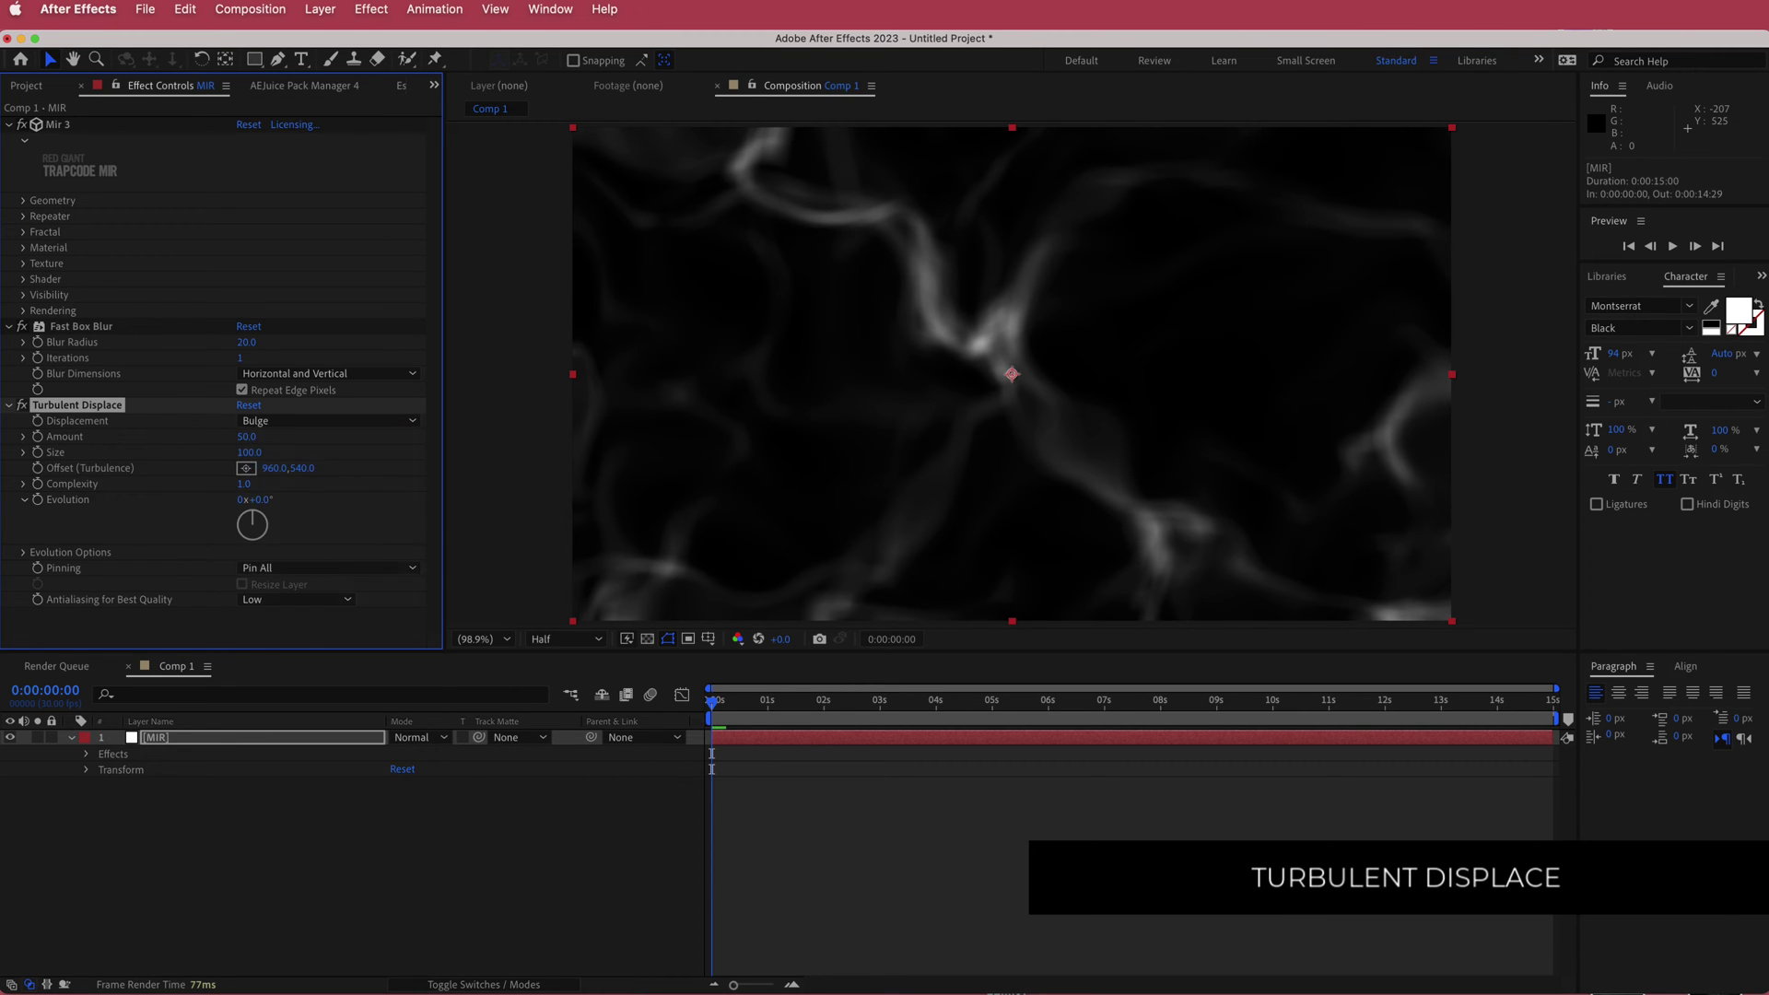
click(295, 426)
click(297, 479)
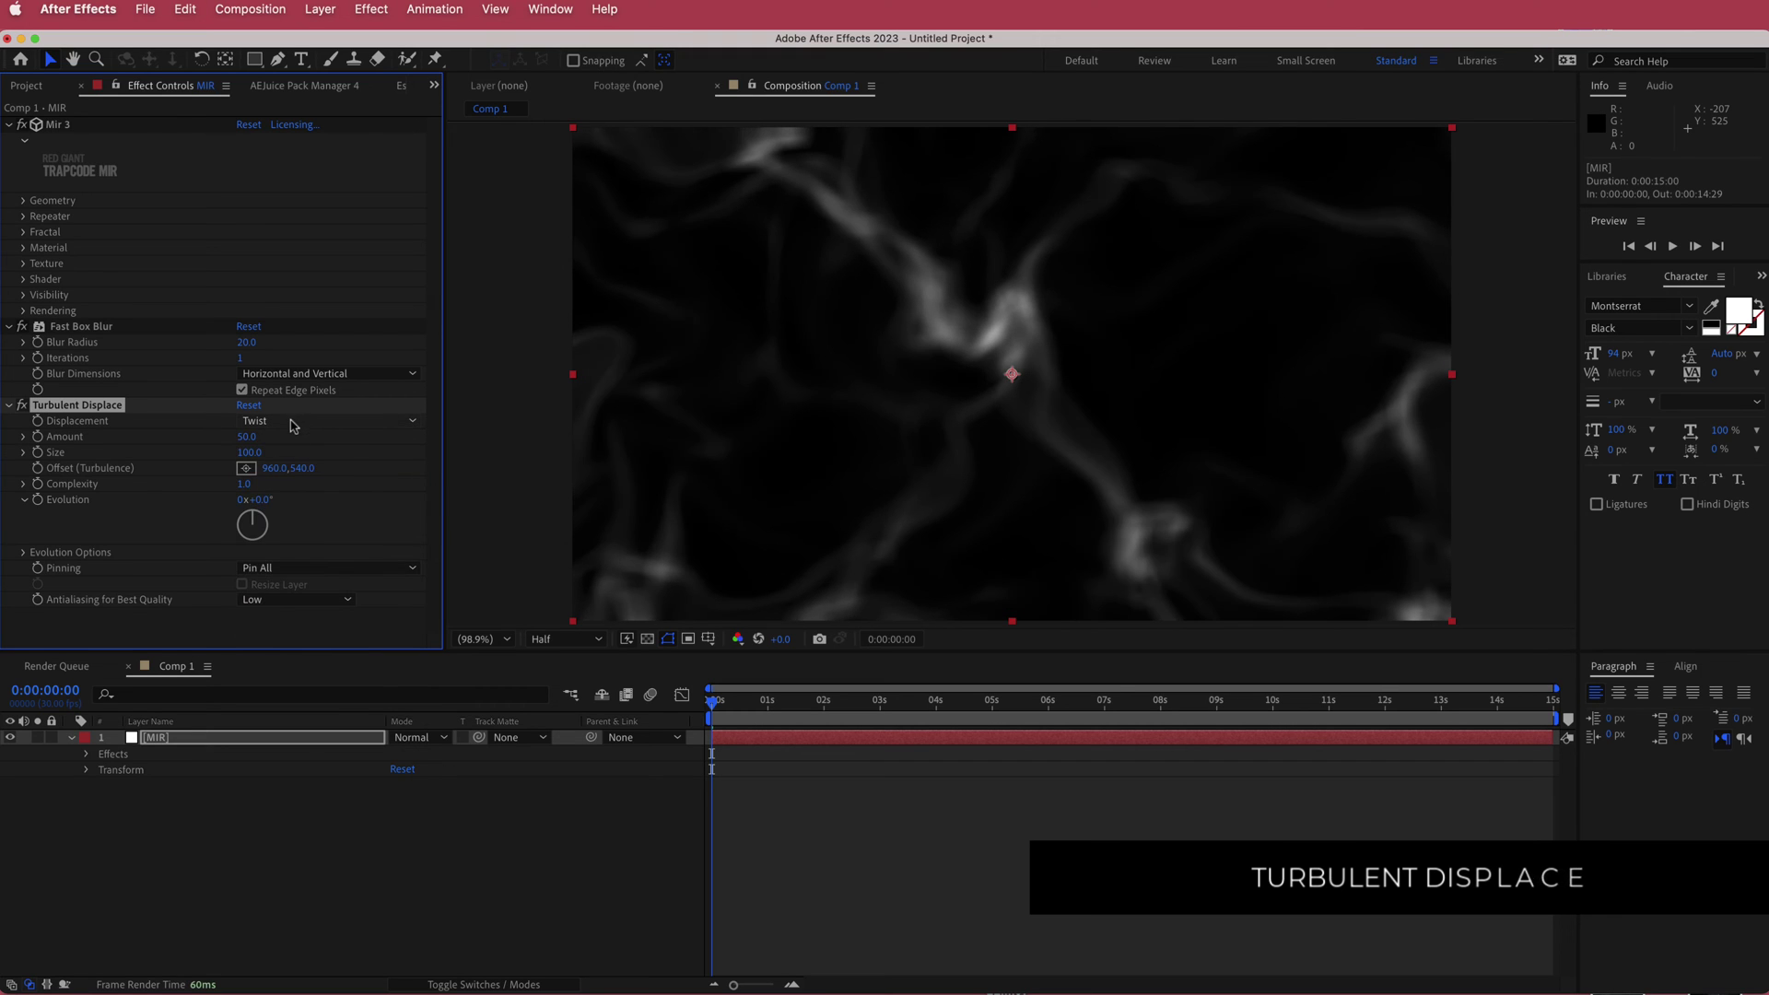
Step: Try the Turbulent Smoother displacement type in Turbulent Displace, then set Displacement to Turbulent
click(291, 422)
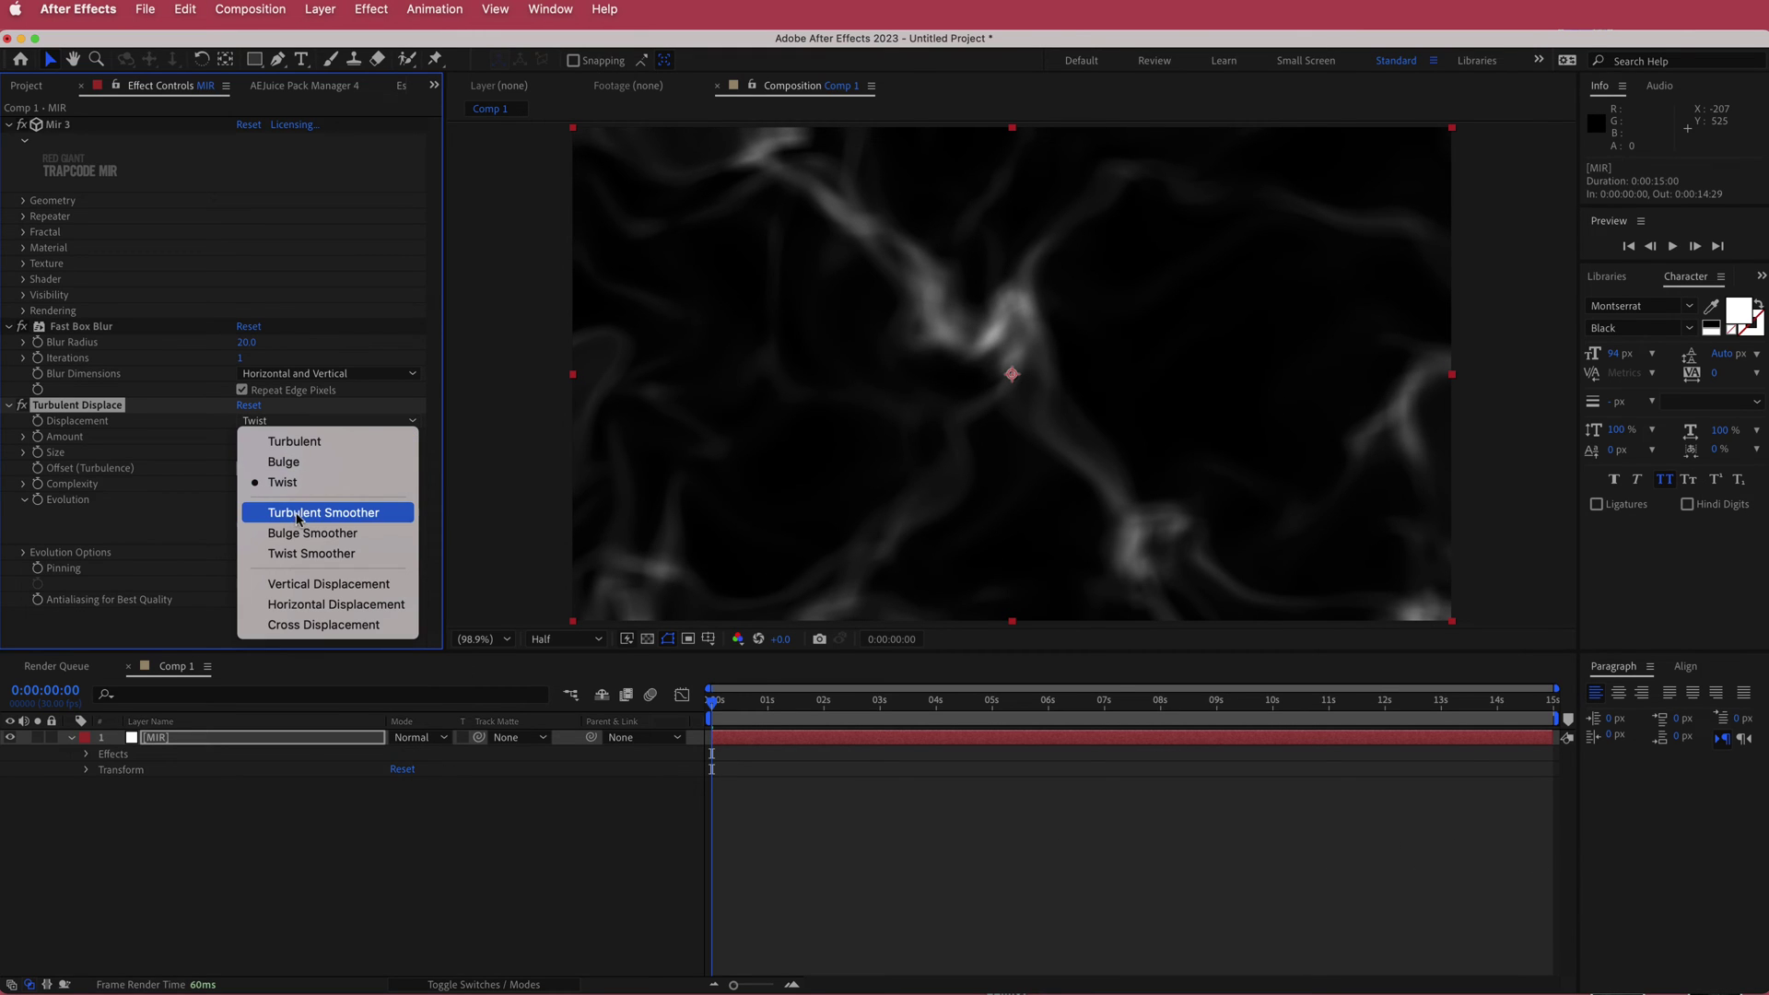
click(297, 516)
click(295, 424)
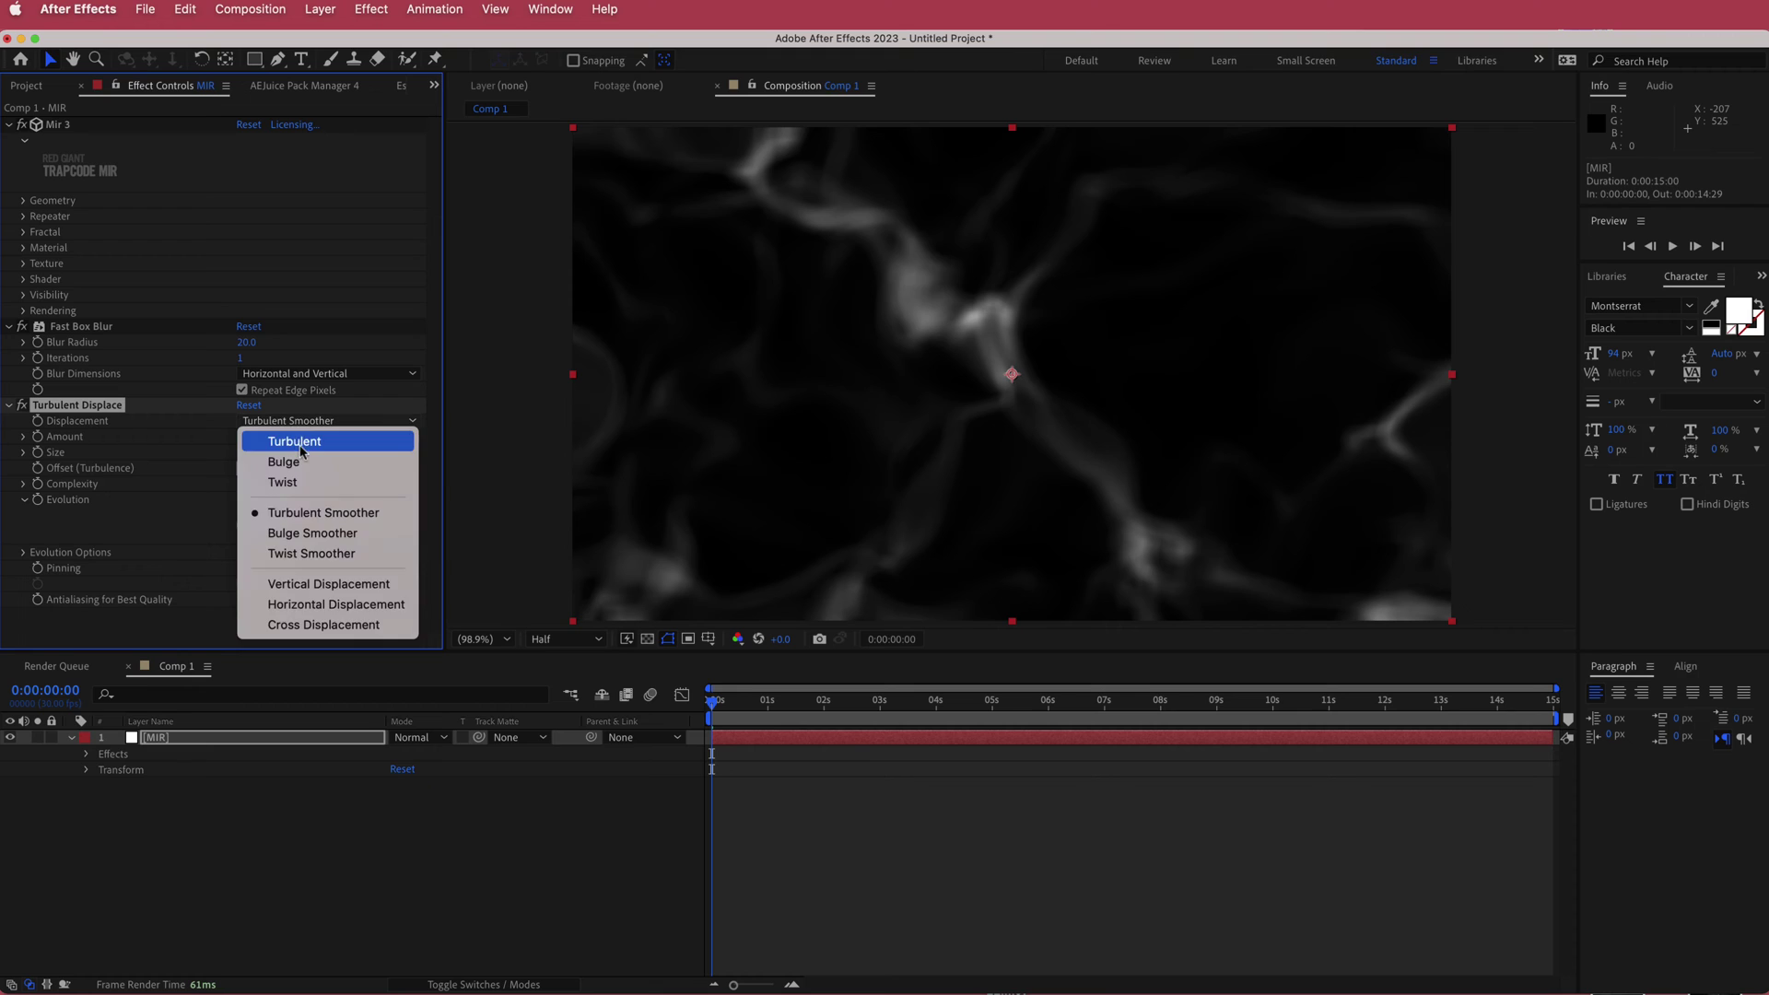
click(302, 446)
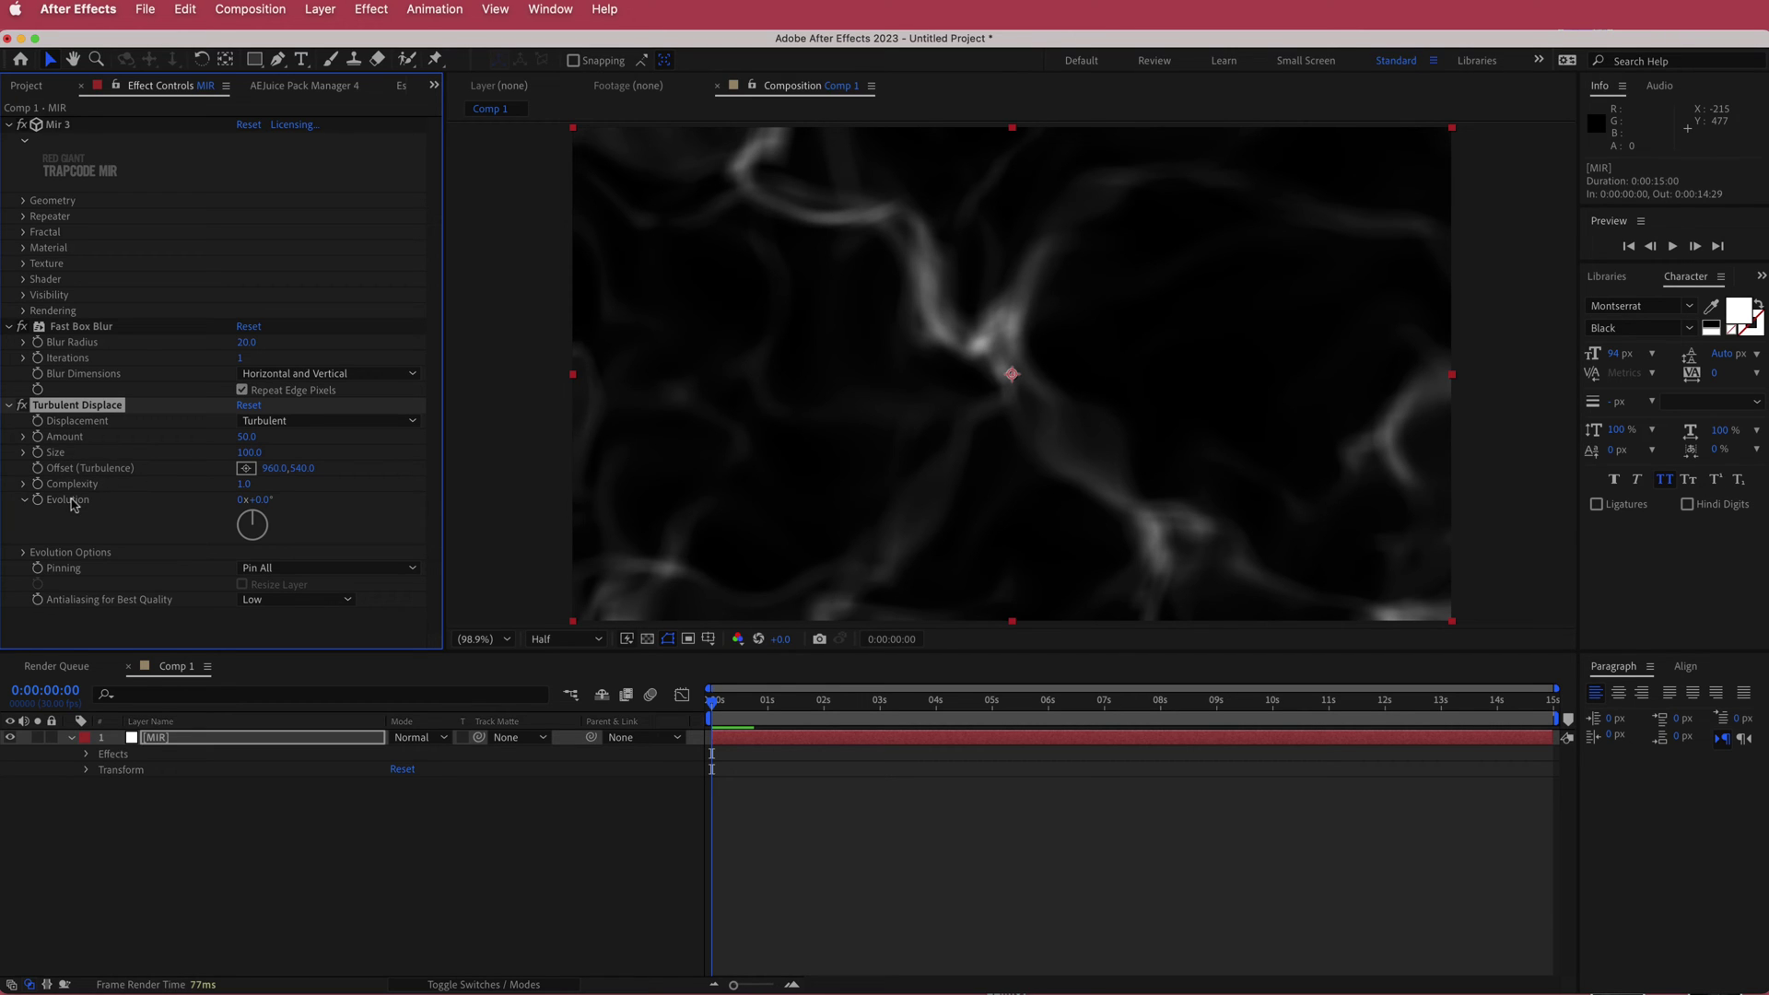
Step: Add the expression time*2 to the Evolution property of Turbulent Displace on the MIR layer
alt+click(37, 499)
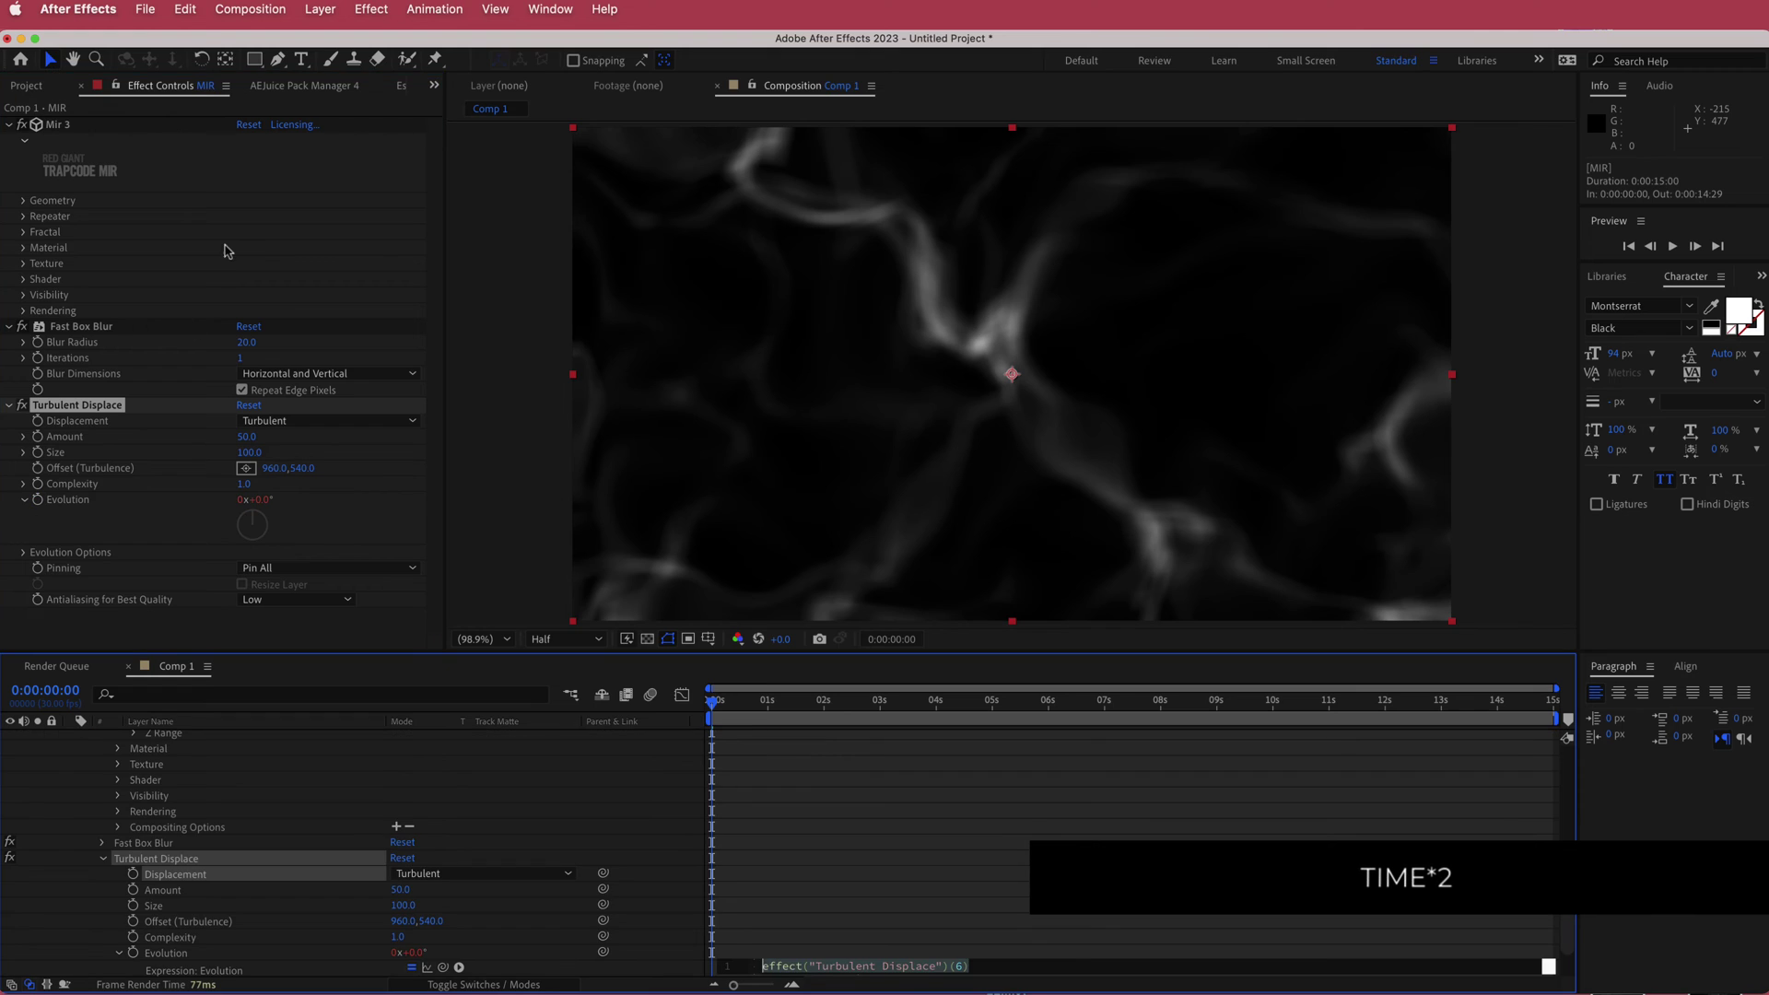
text(time*)
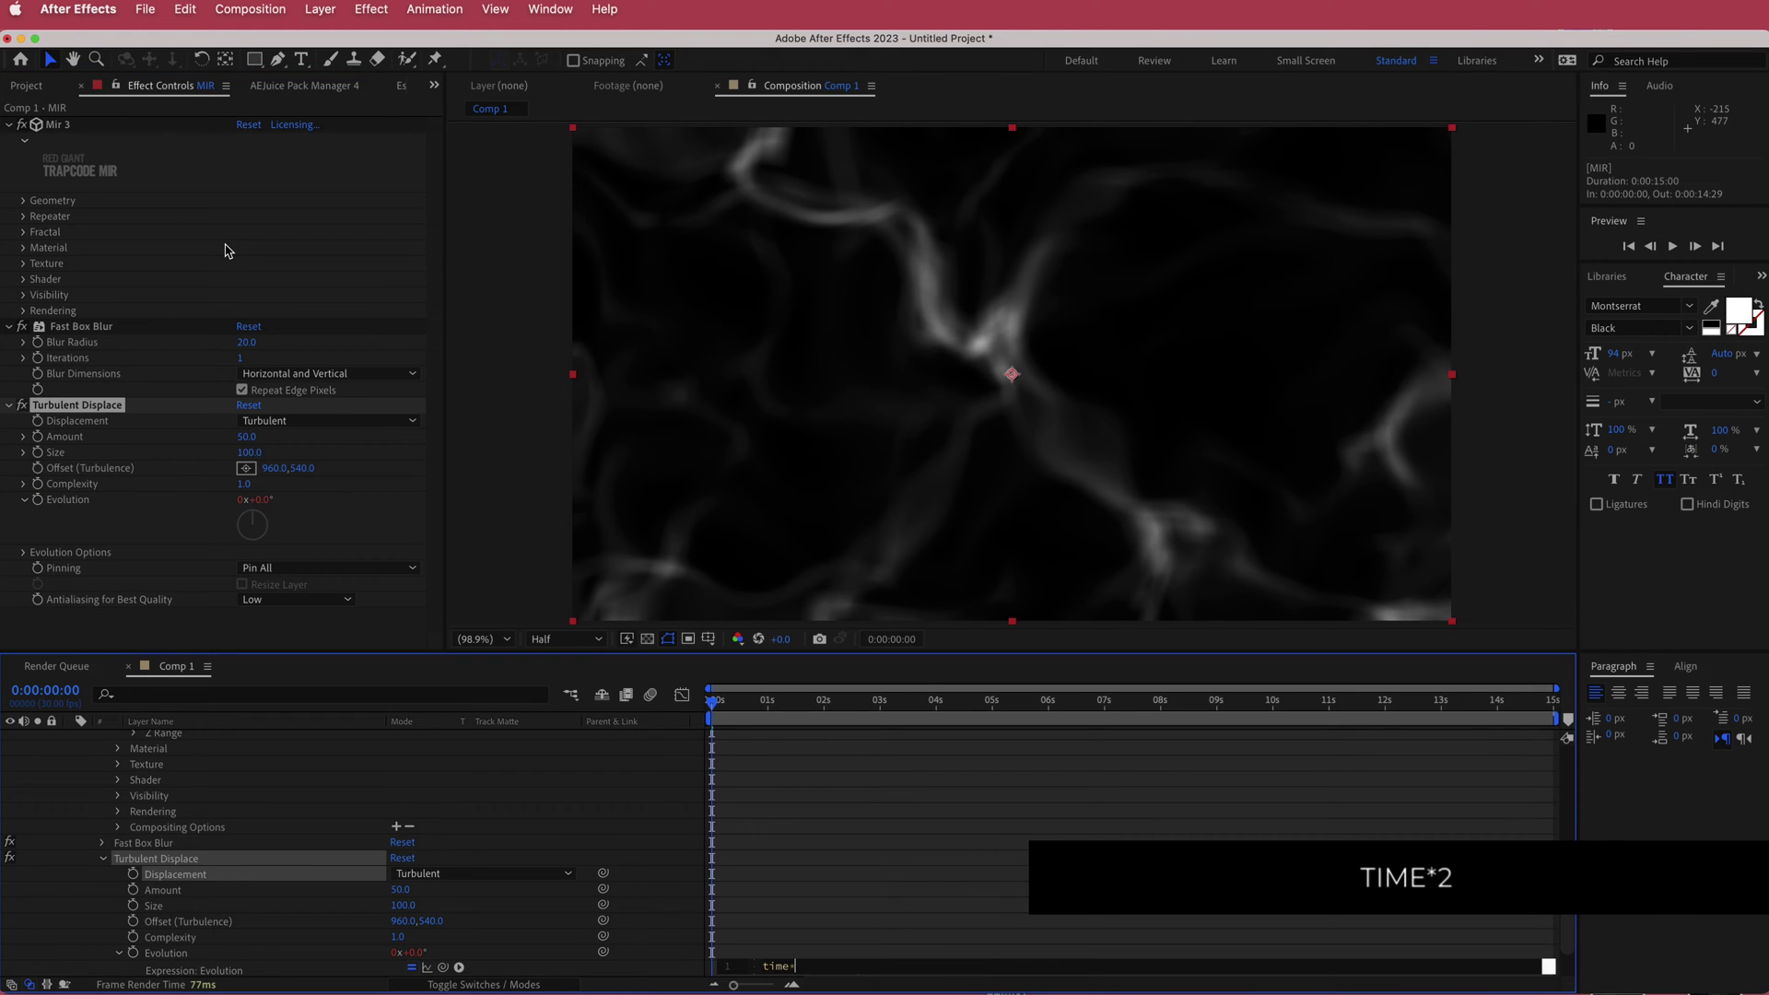
text(2)
mouse_move(720, 705)
mouse_down()
mouse_move(1275, 722)
mouse_move(686, 712)
mouse_up()
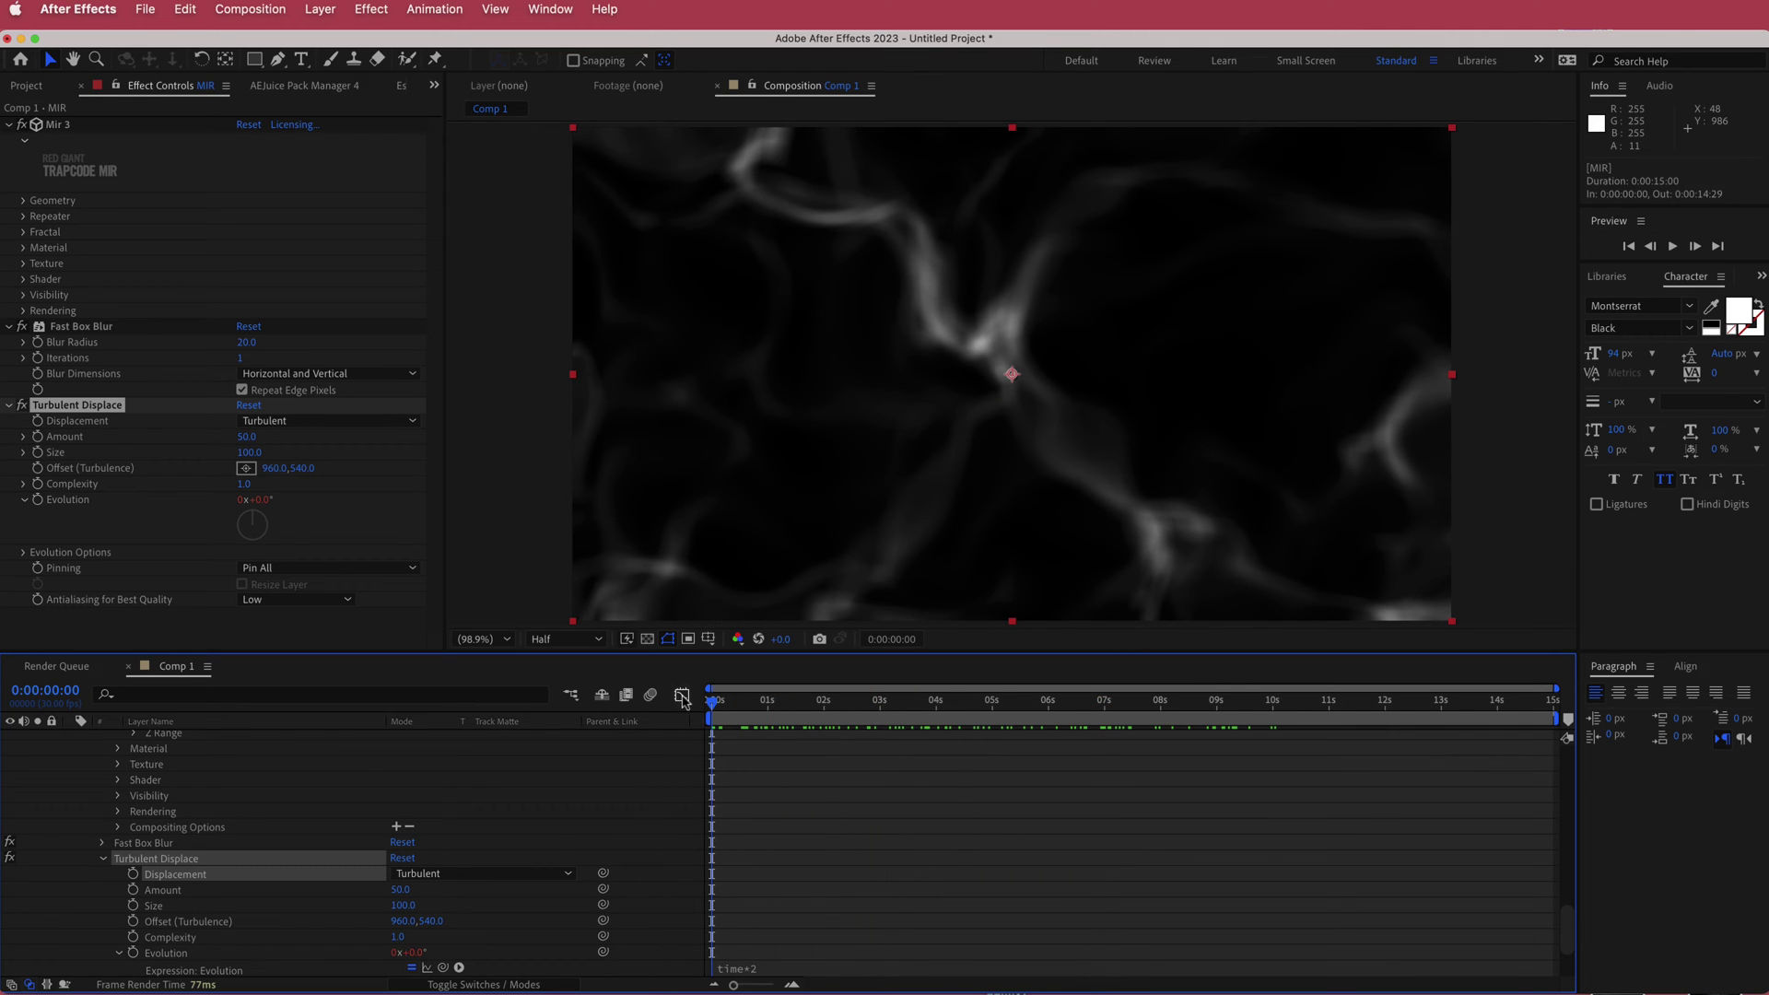
Step: Collapse the MIR layer's properties and duplicate the layer
scroll(242, 784, up, 5)
scroll(243, 784, up, 5)
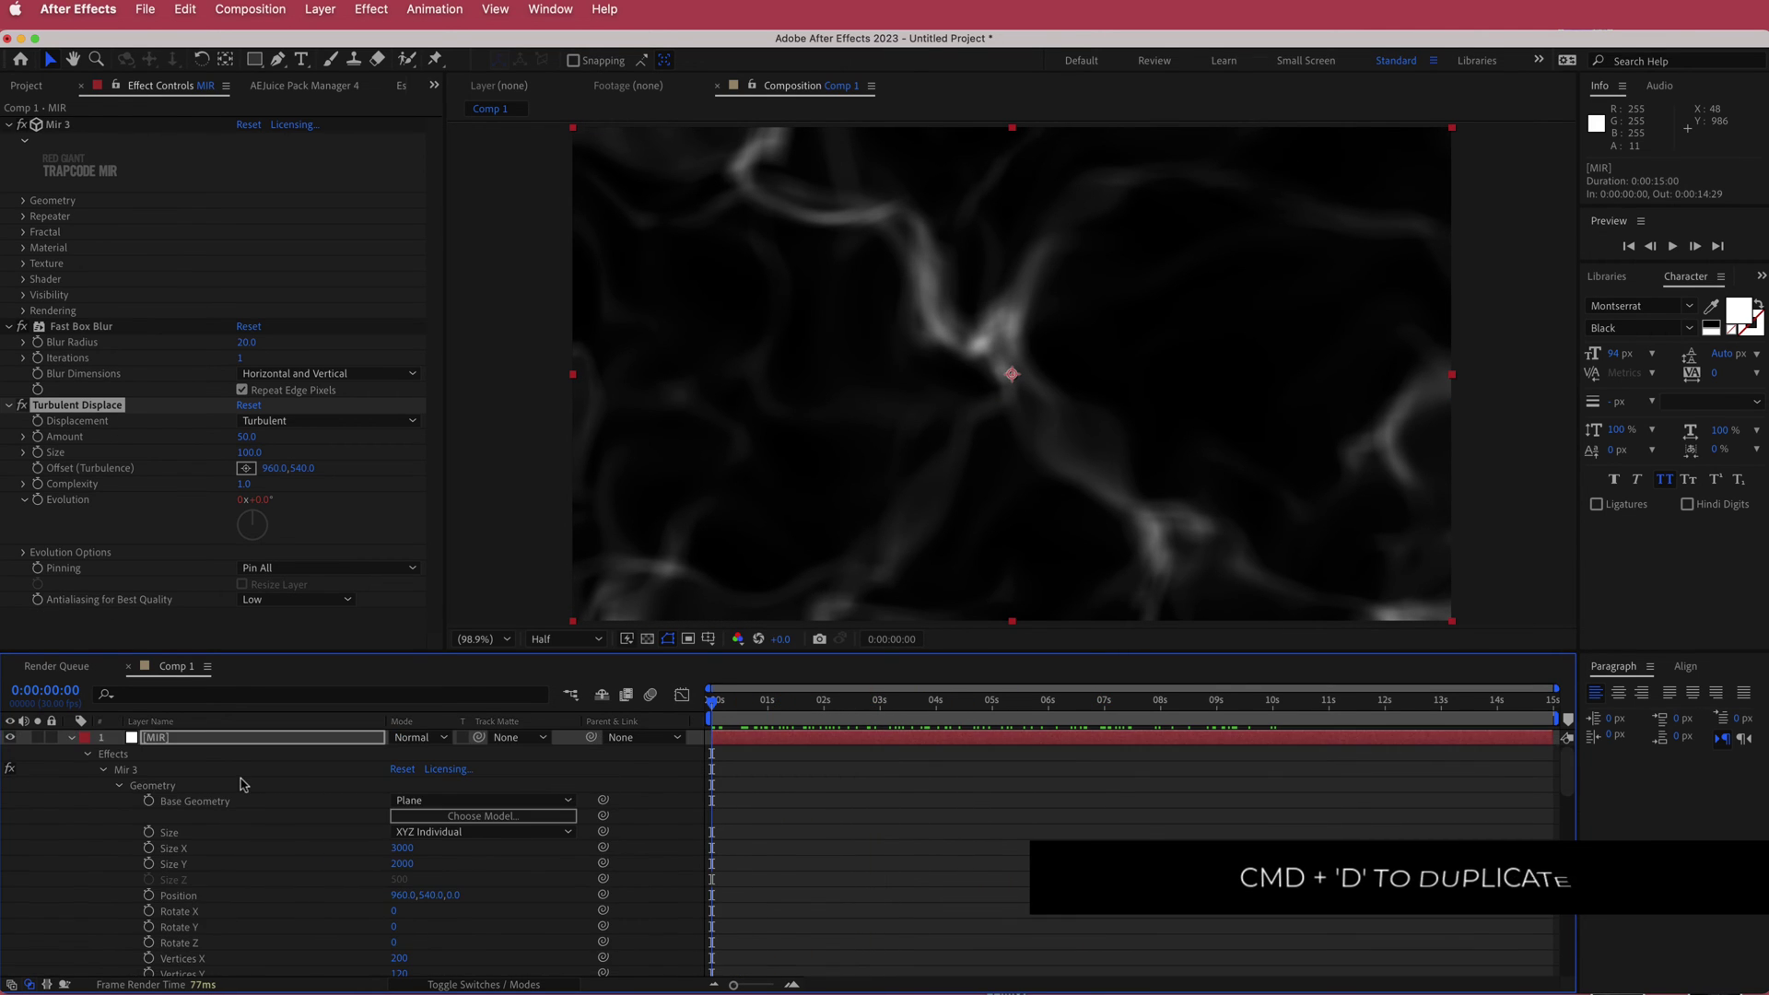
click(89, 754)
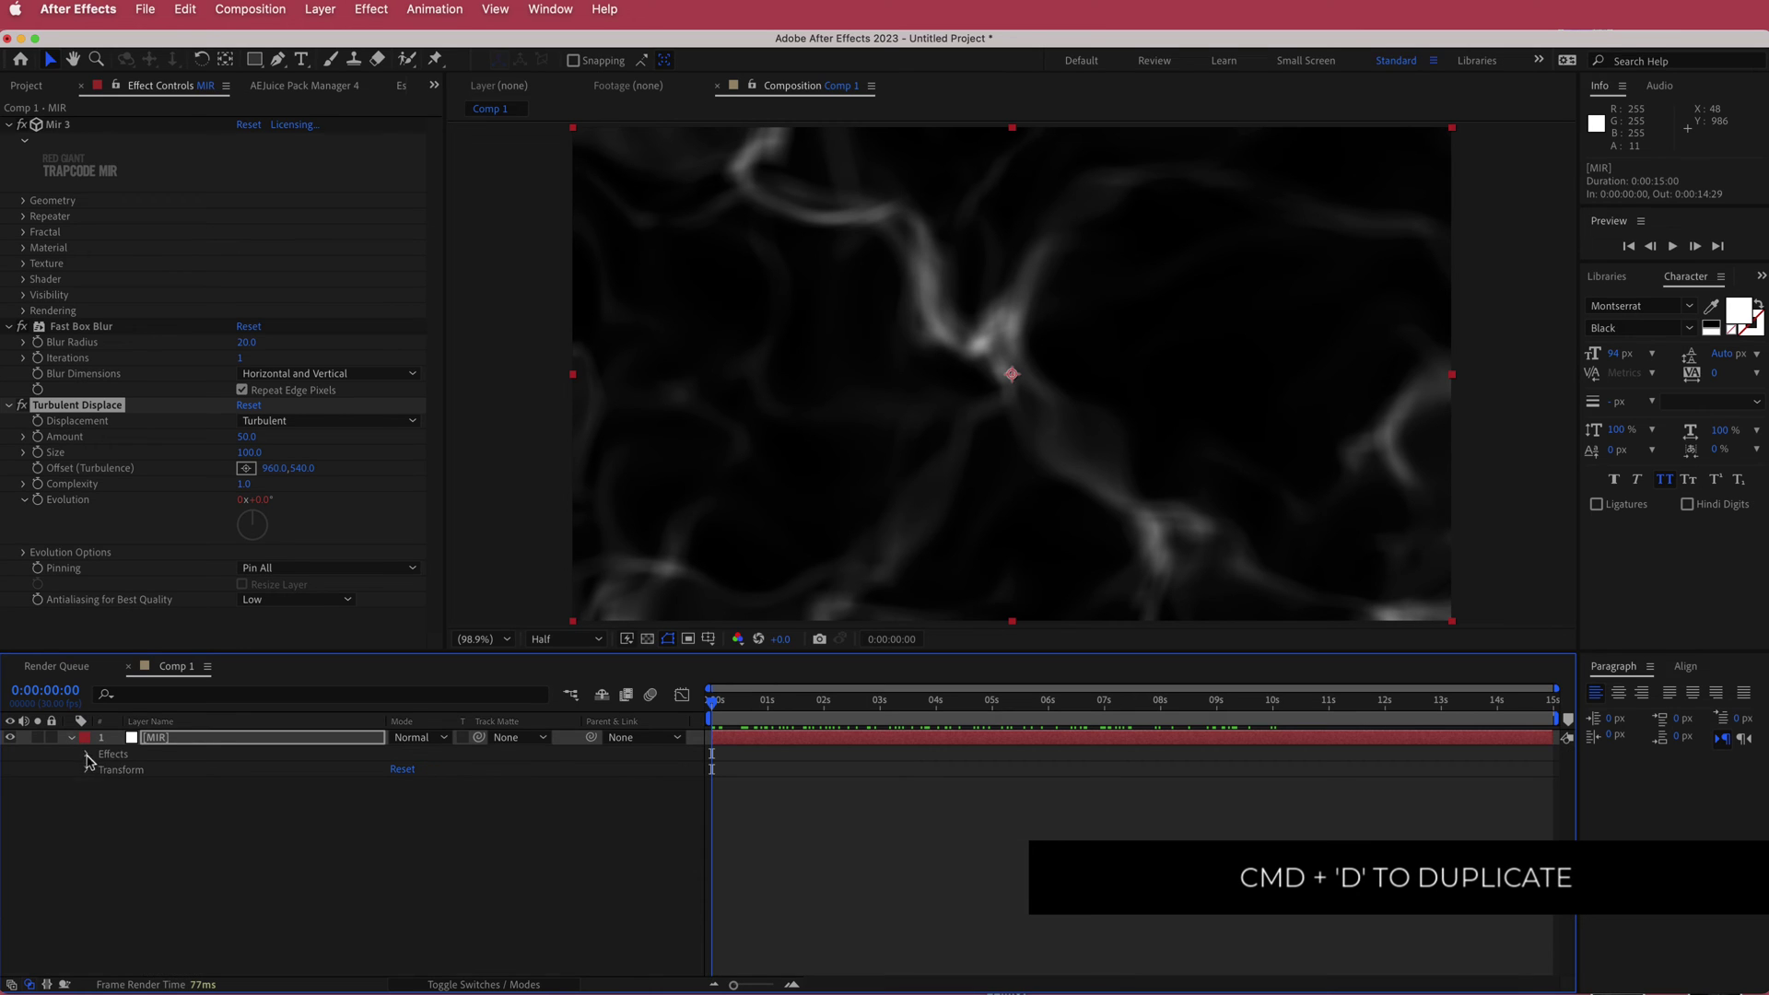
click(73, 737)
click(185, 777)
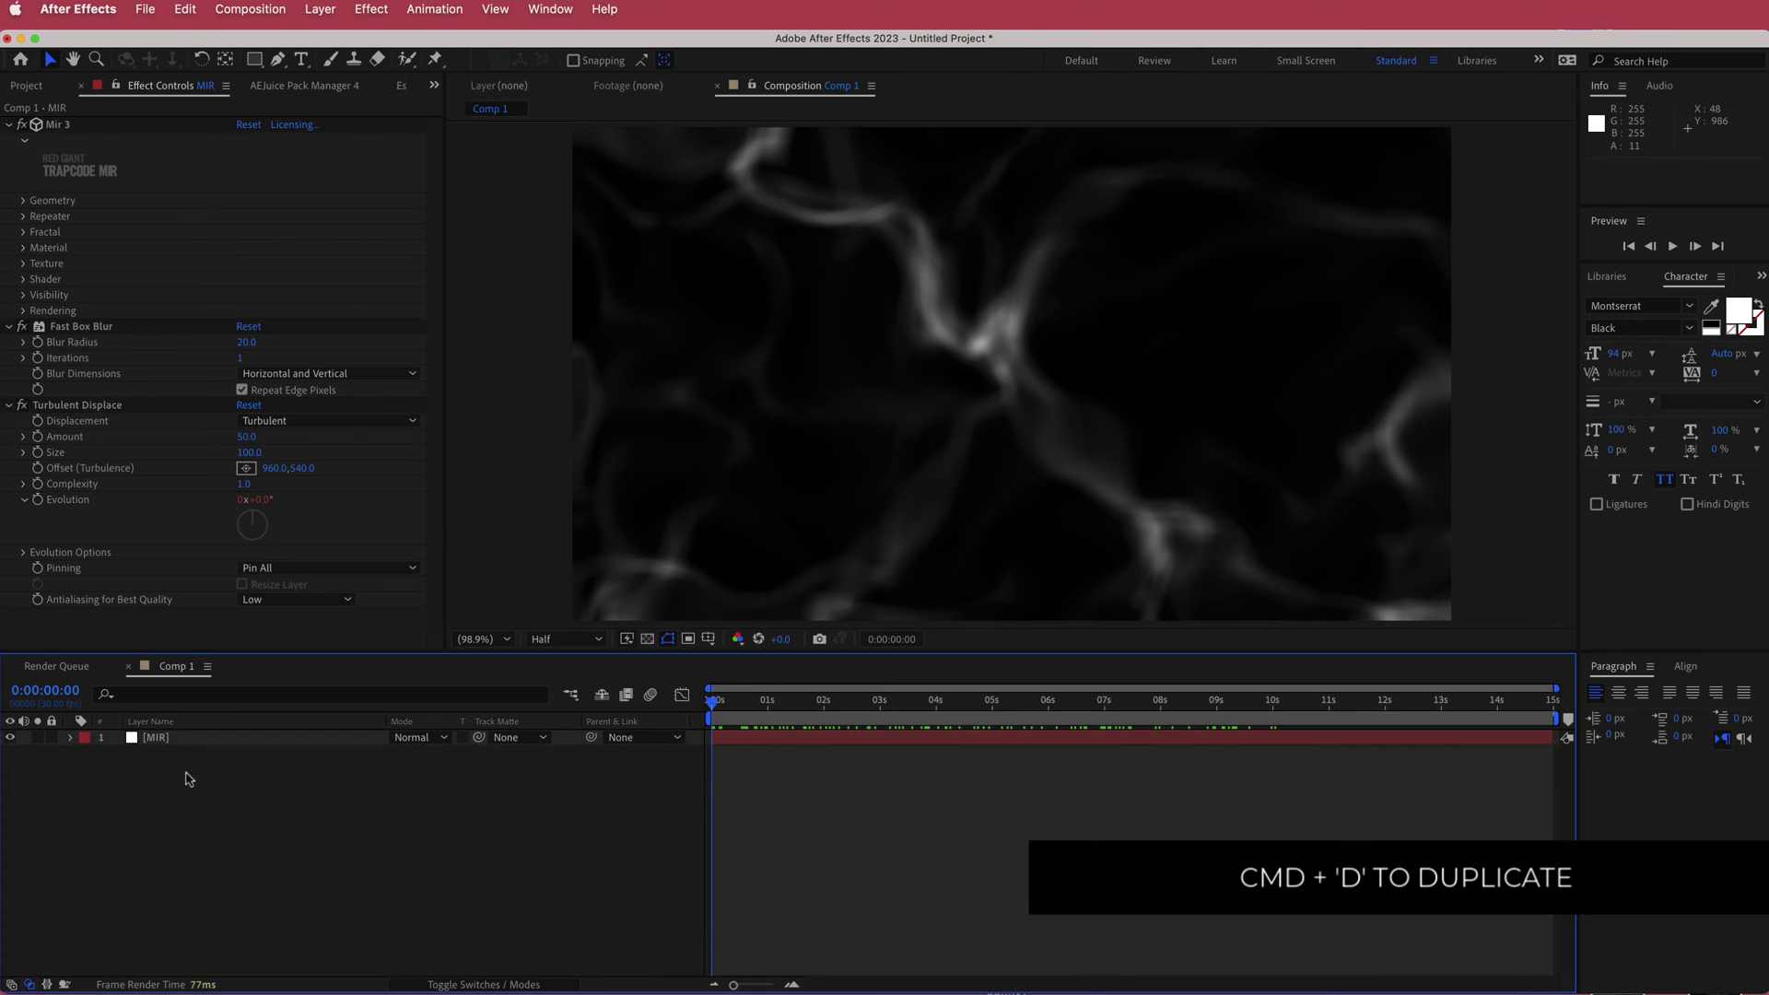
click(181, 744)
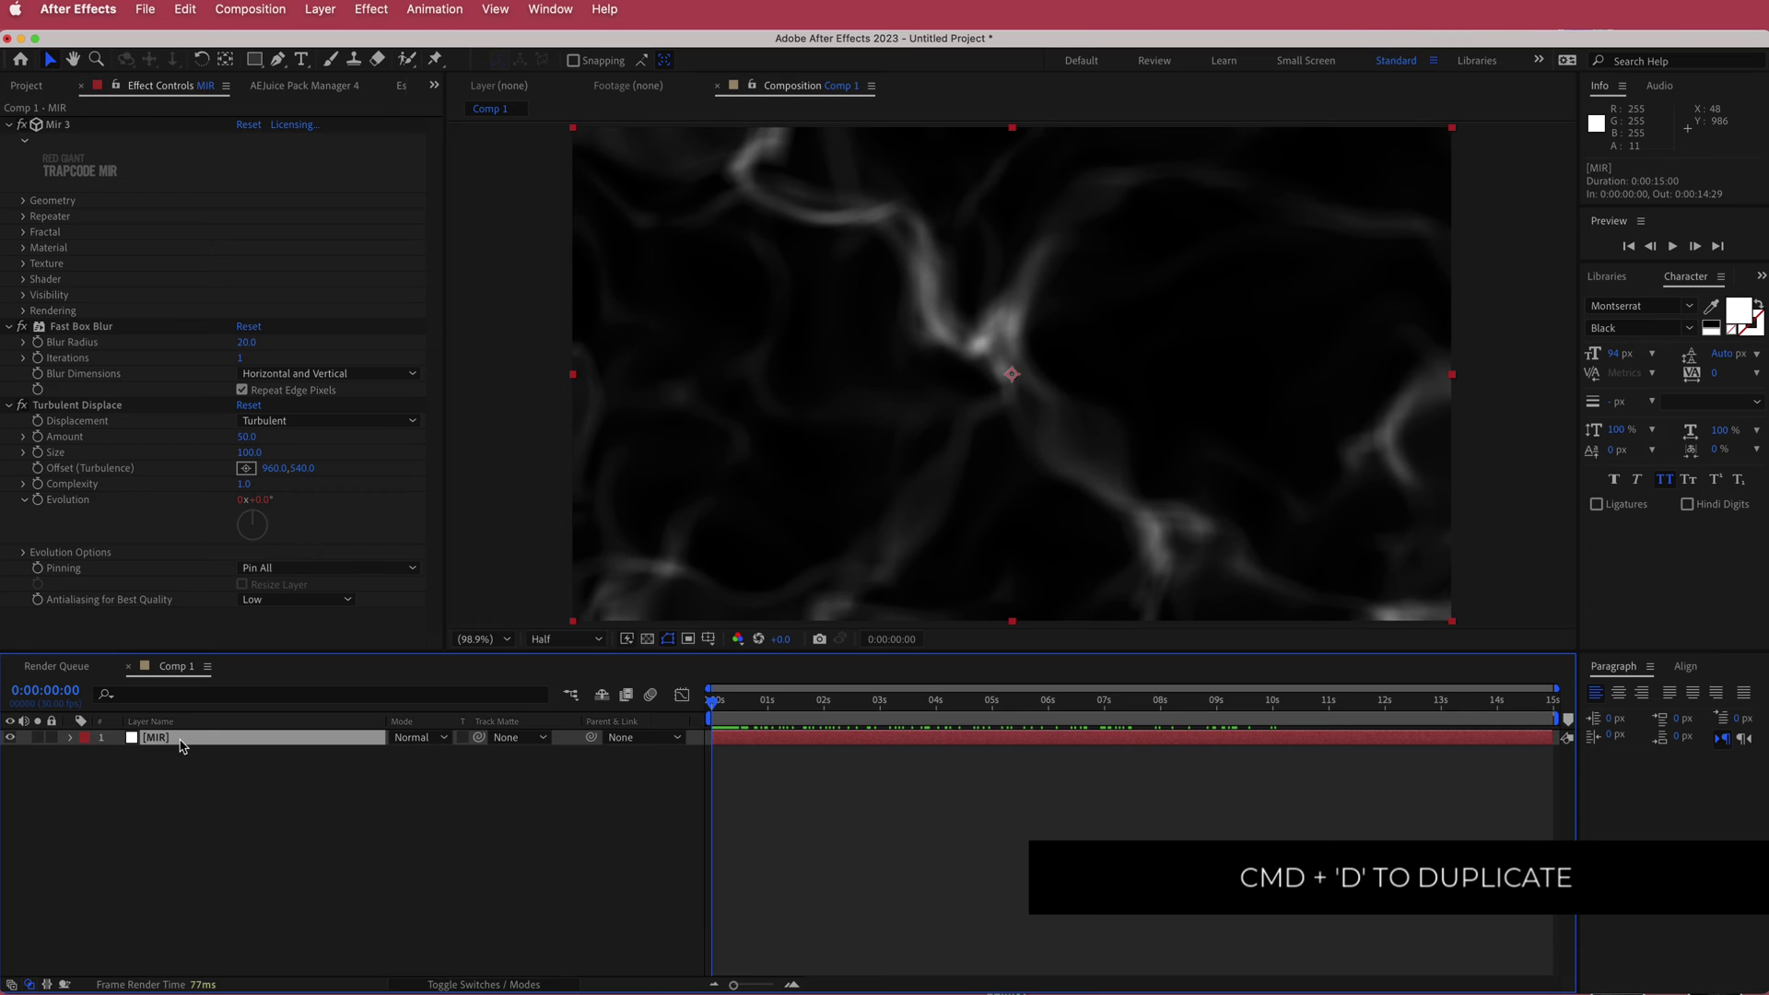
key(super+d)
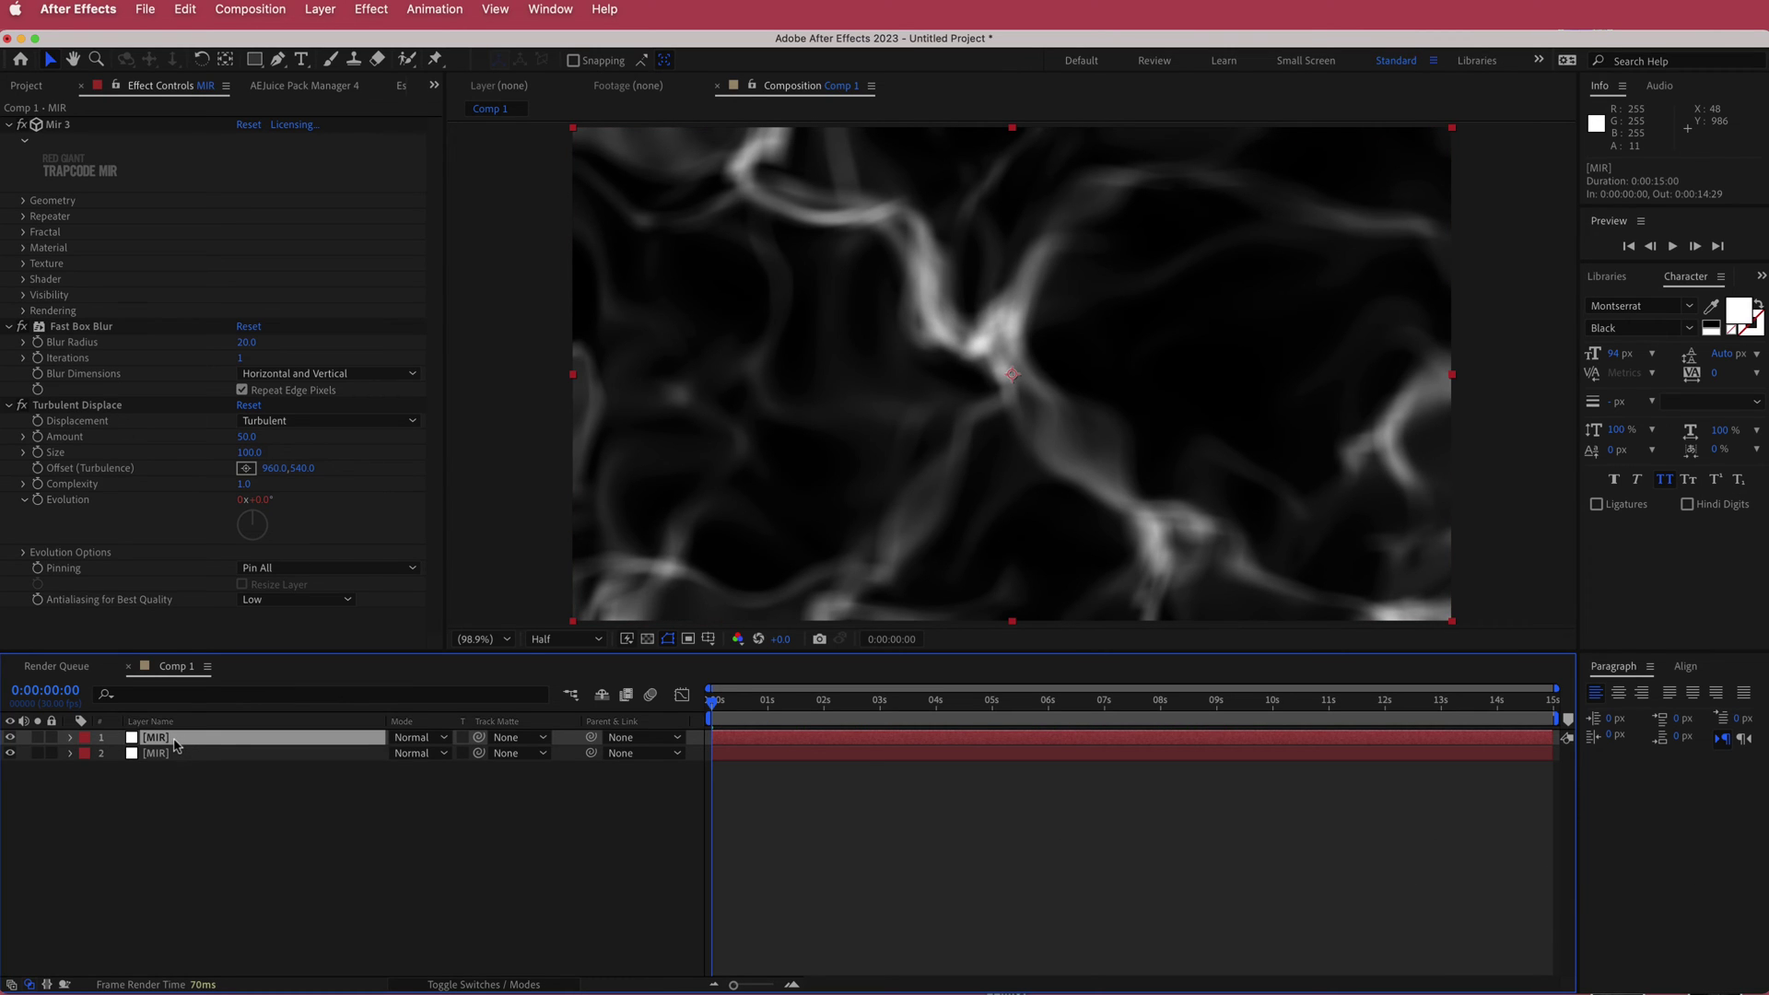
Step: Rename the upper duplicate layer to MIR 2
double_click(175, 741)
key(Return)
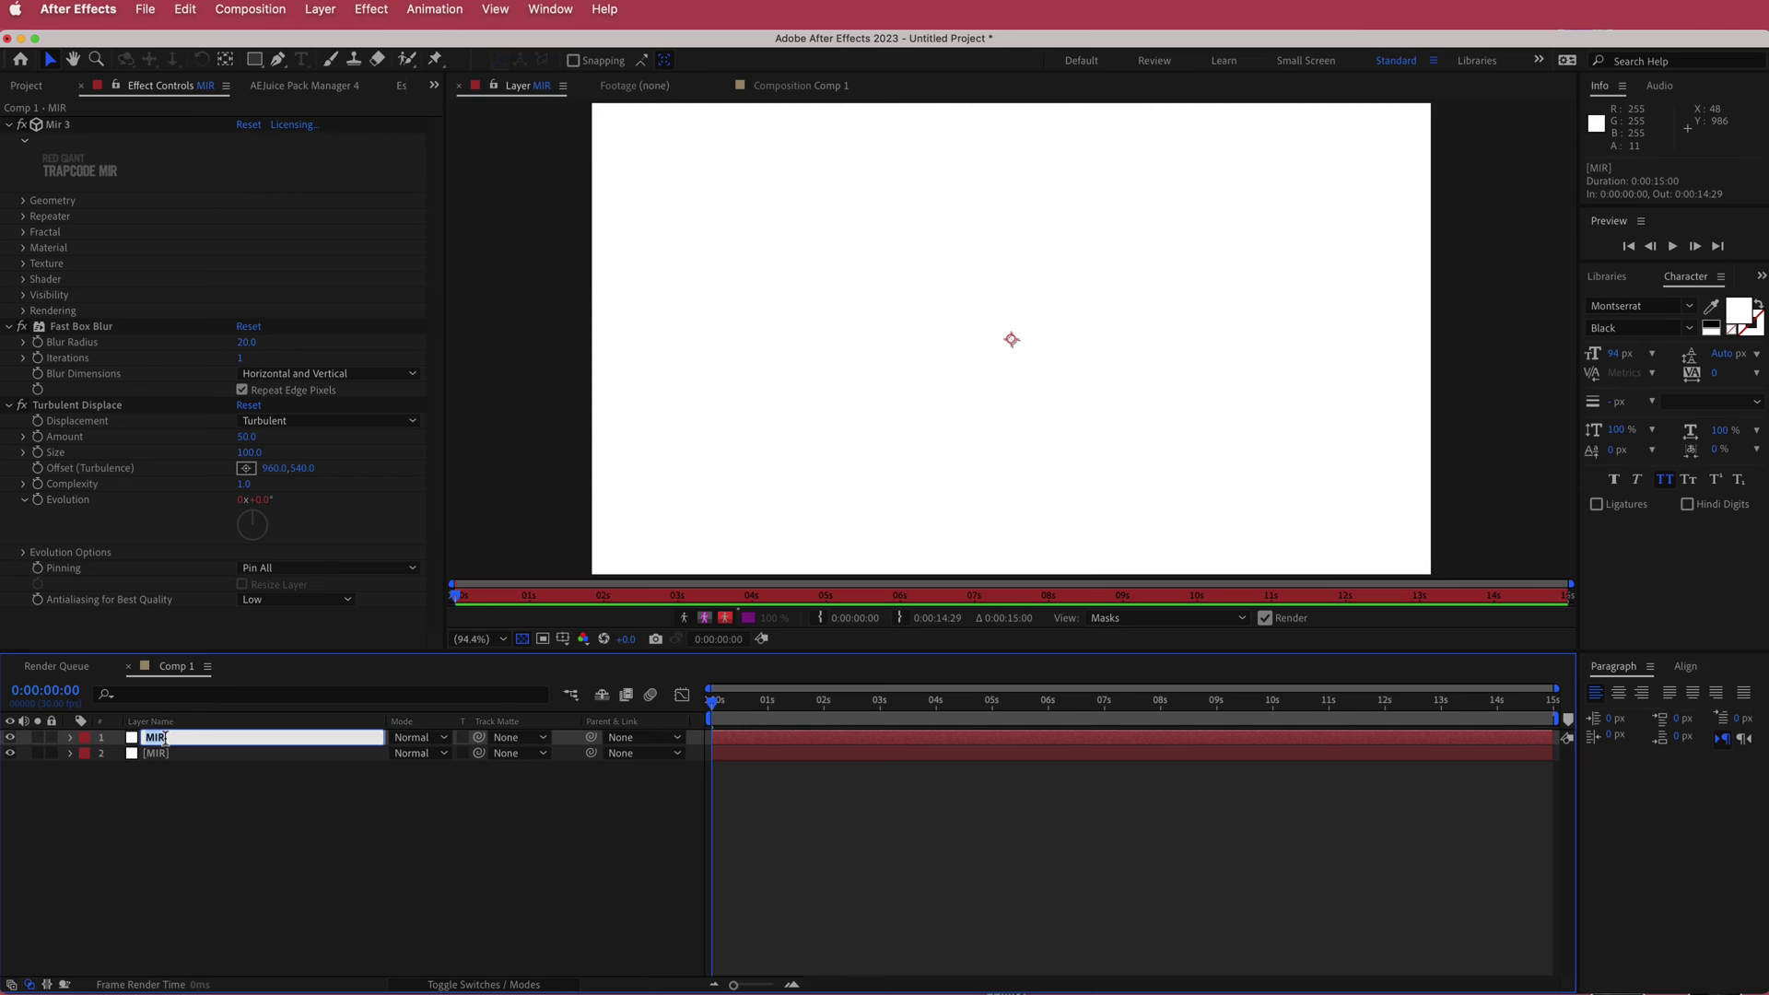
click(197, 734)
text(2)
key(Return)
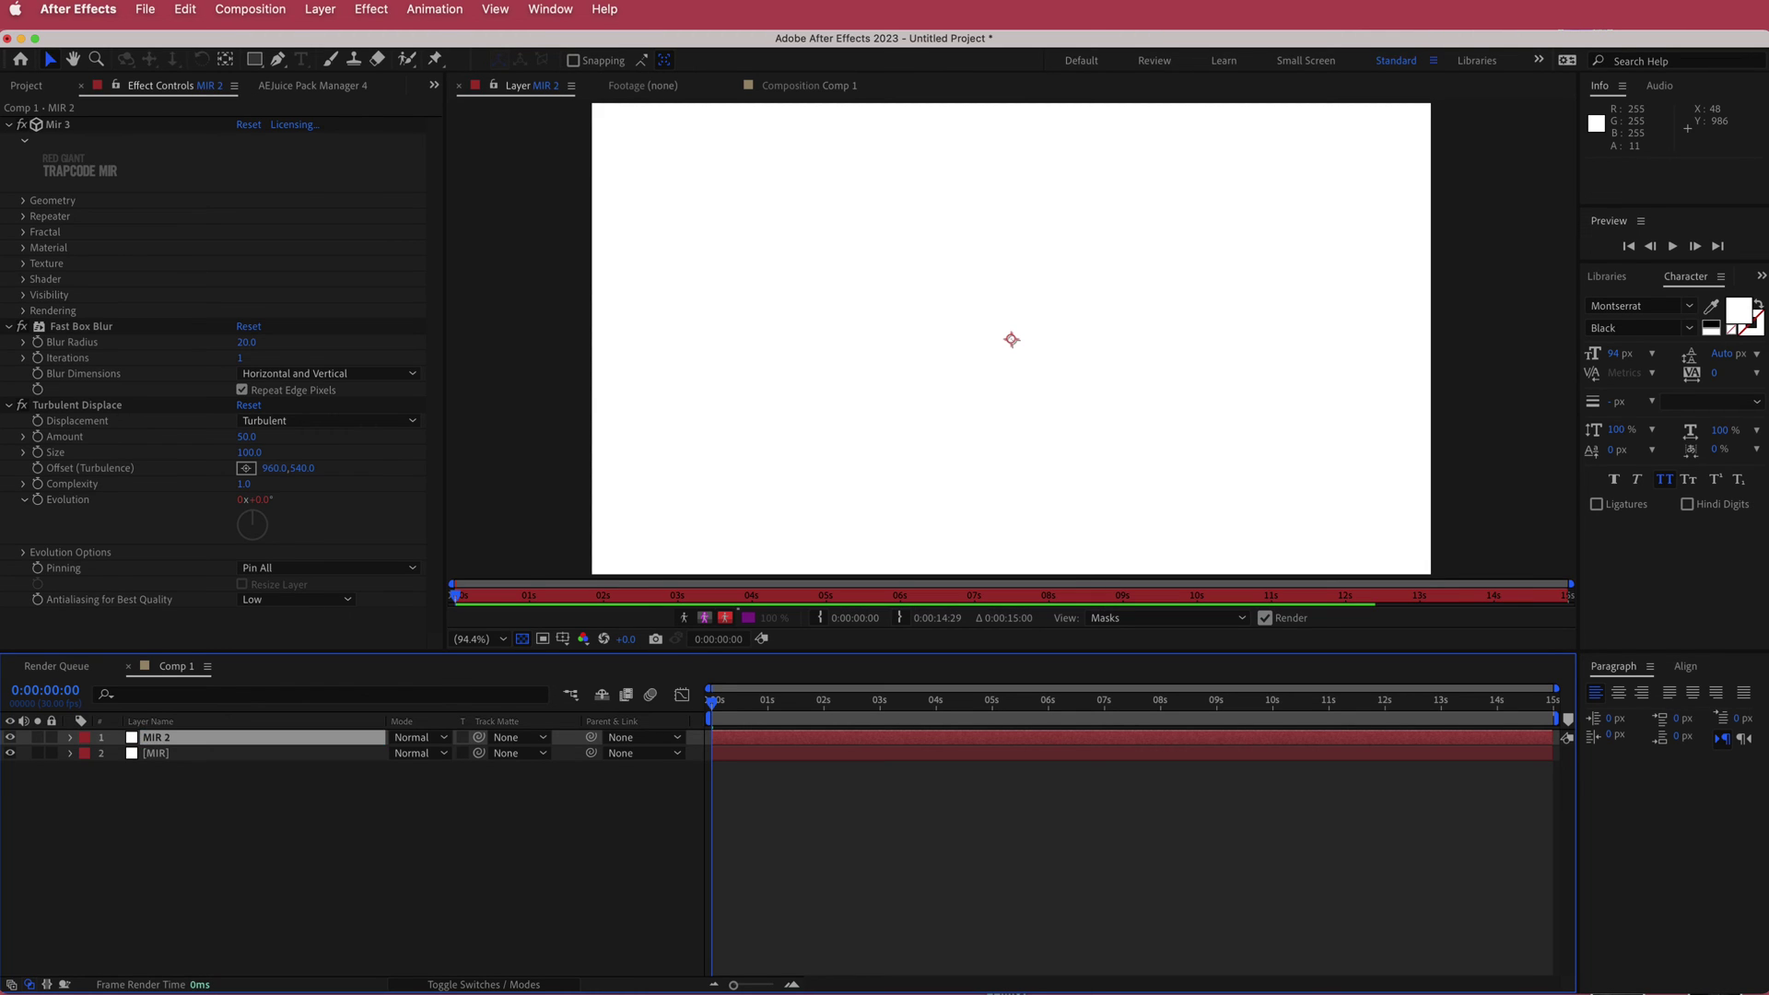
click(242, 821)
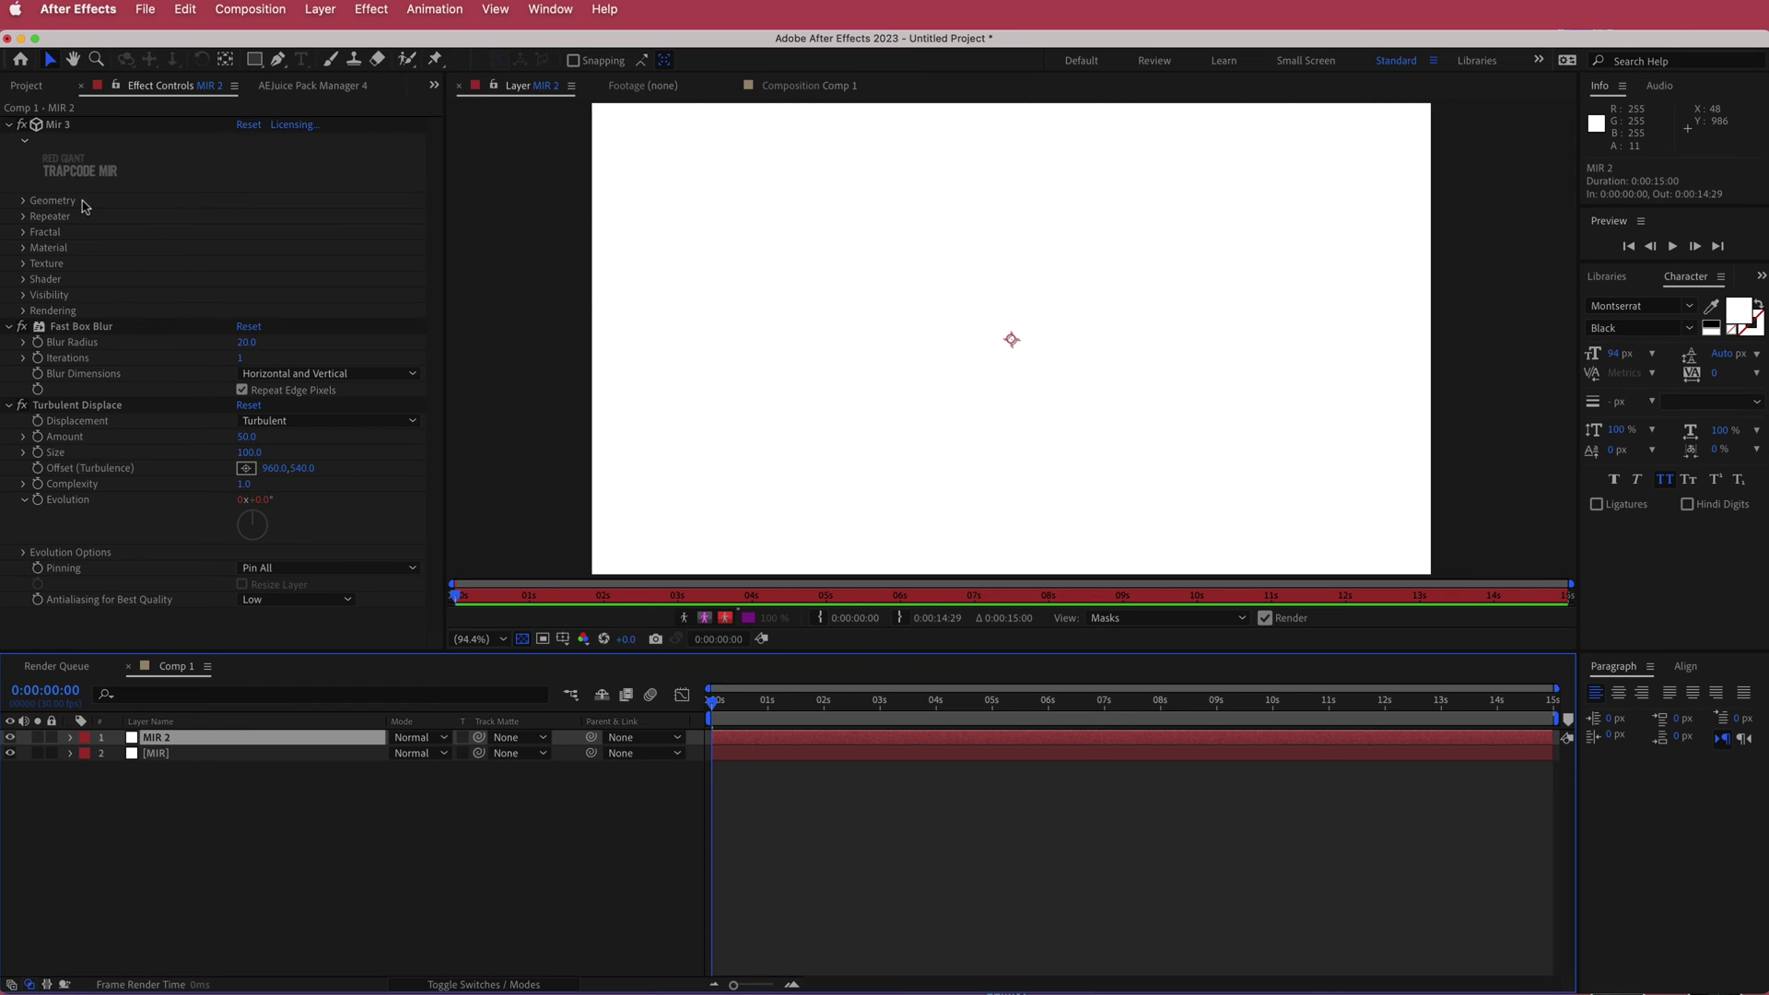
Step: Set the Mir 3 Fractal Amplitude of MIR 2 to 380 and return to the Comp 1 composition view
click(24, 233)
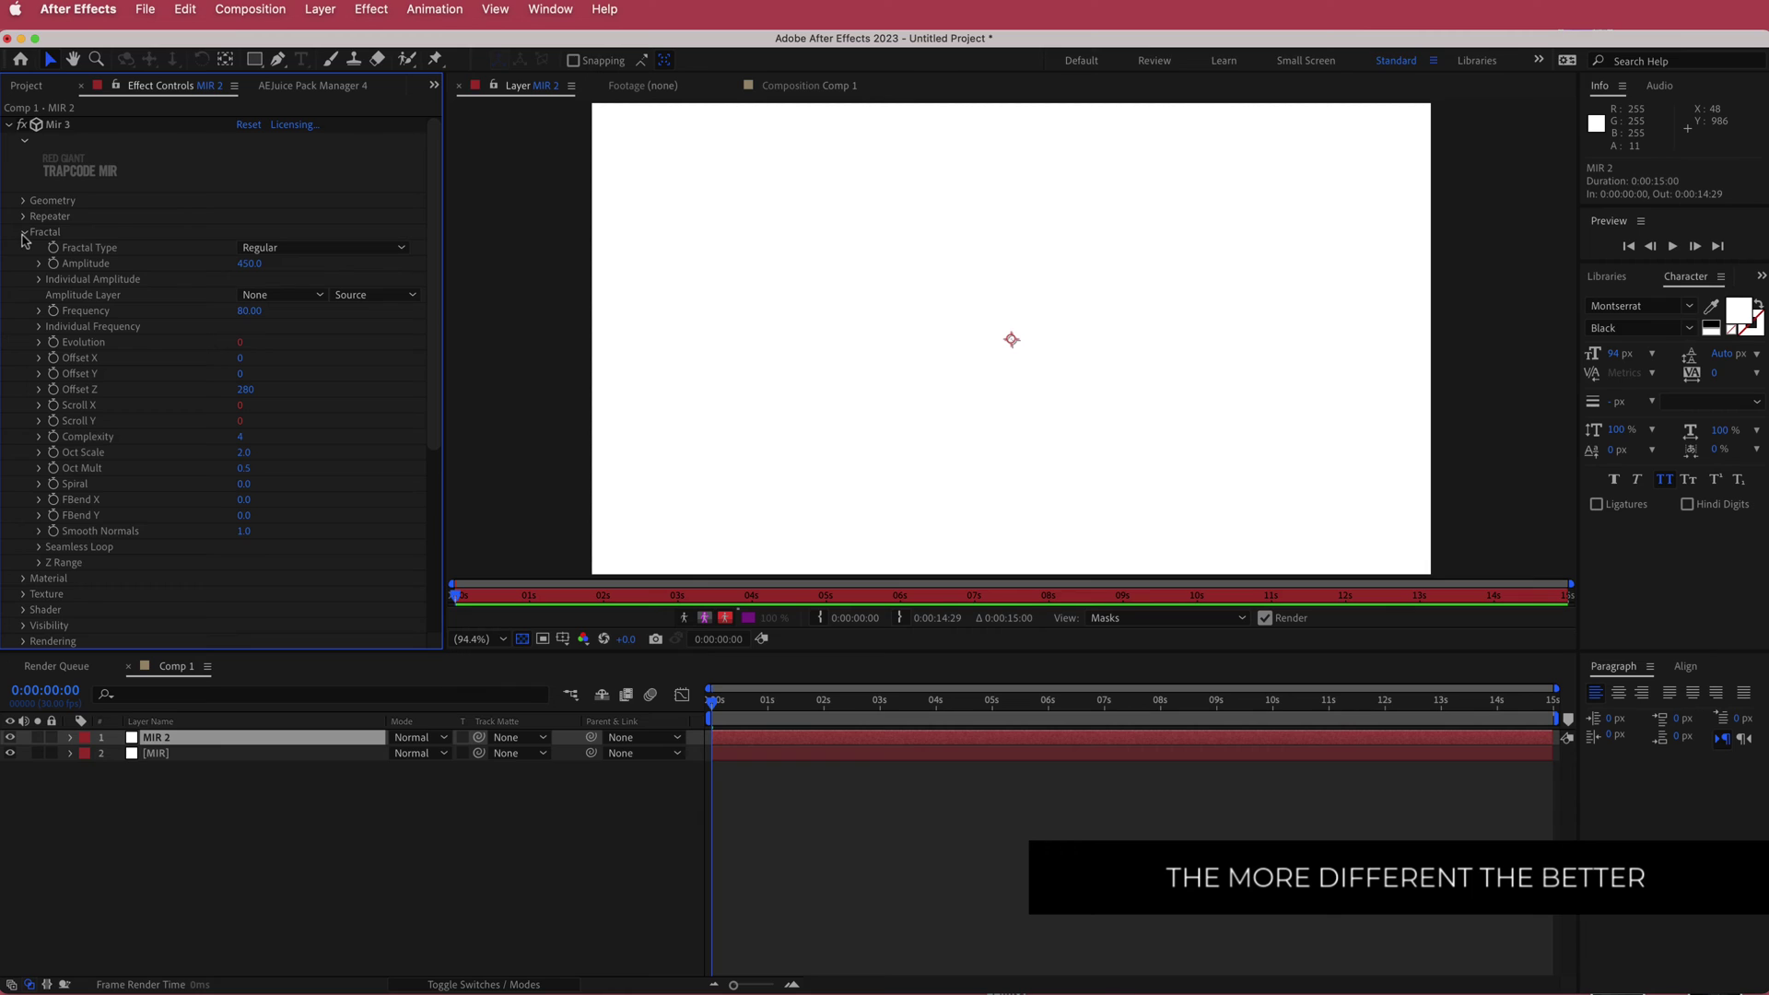
click(250, 264)
text(380)
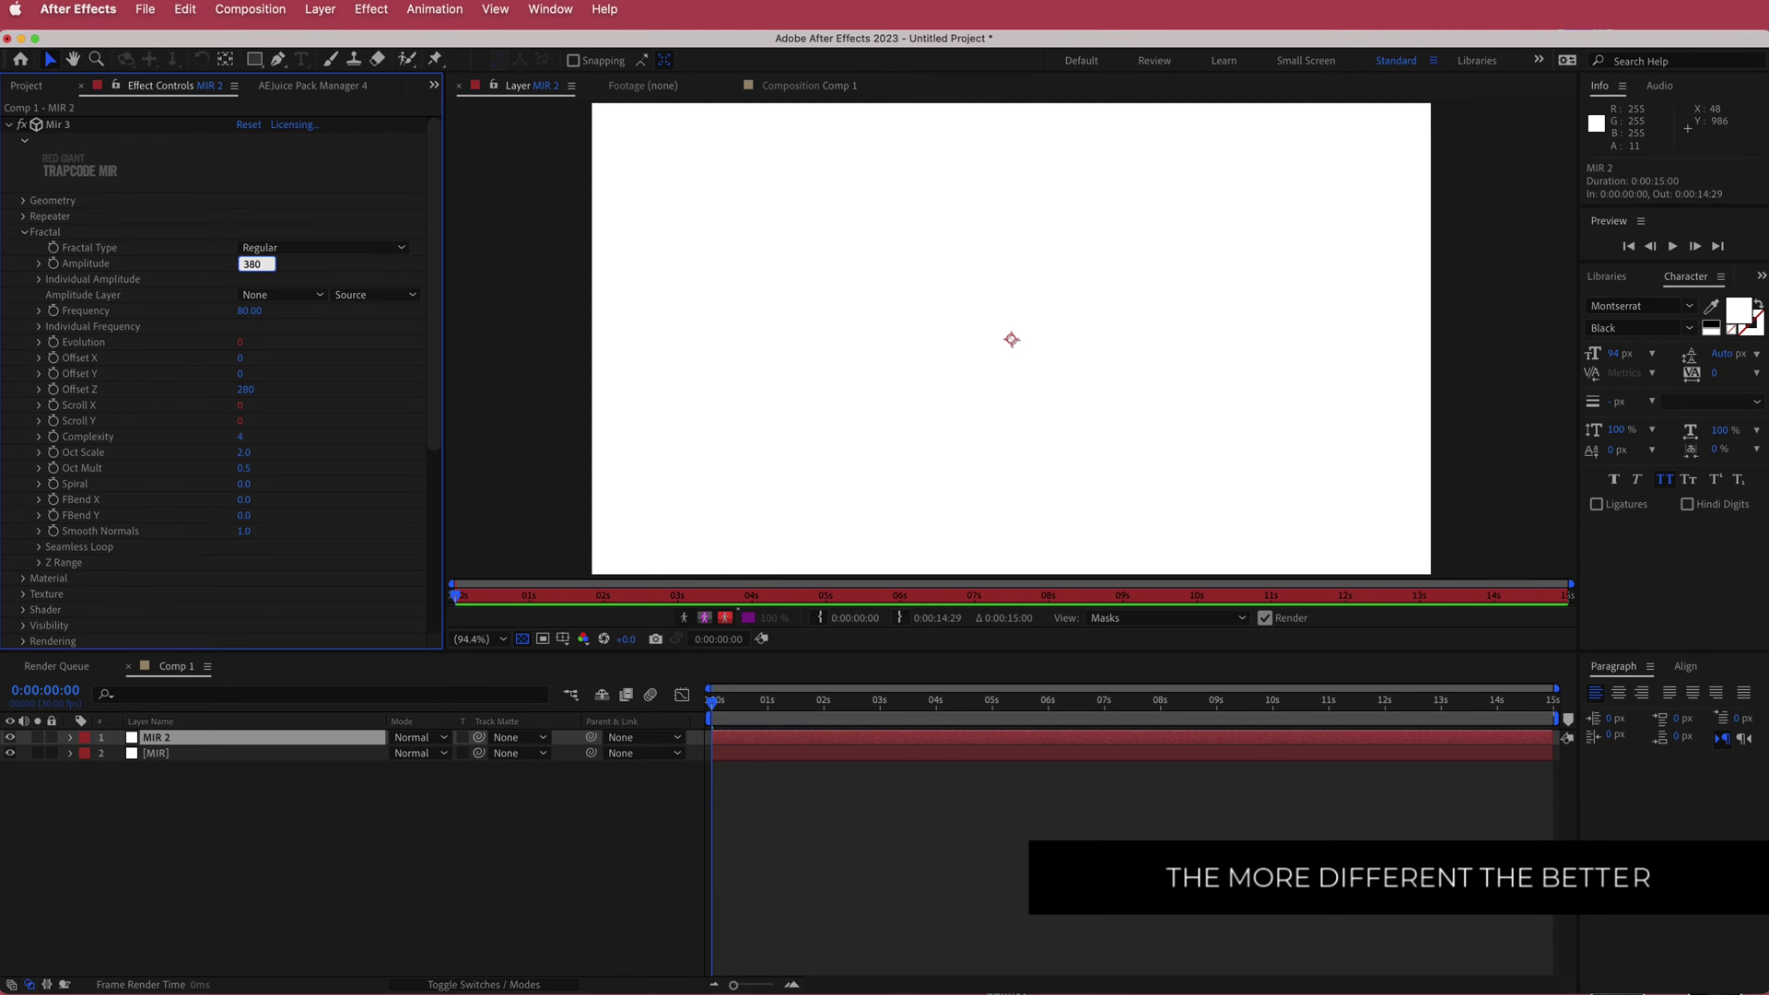
key(Return)
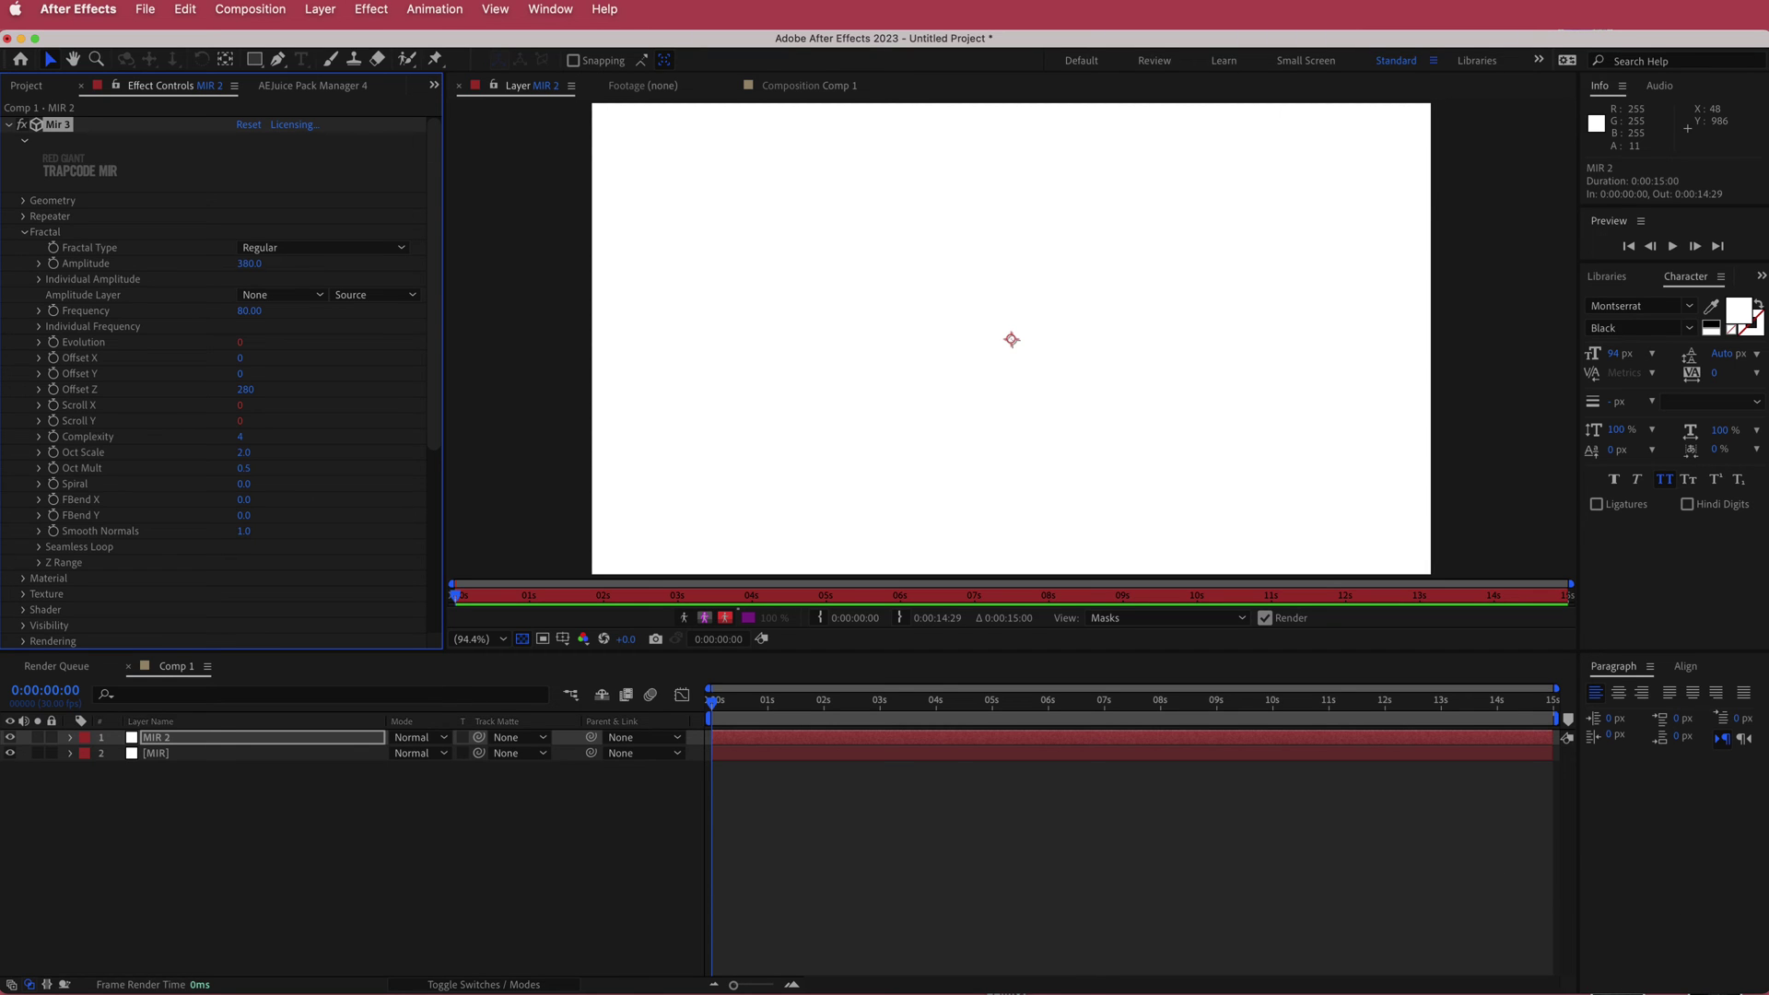
click(808, 84)
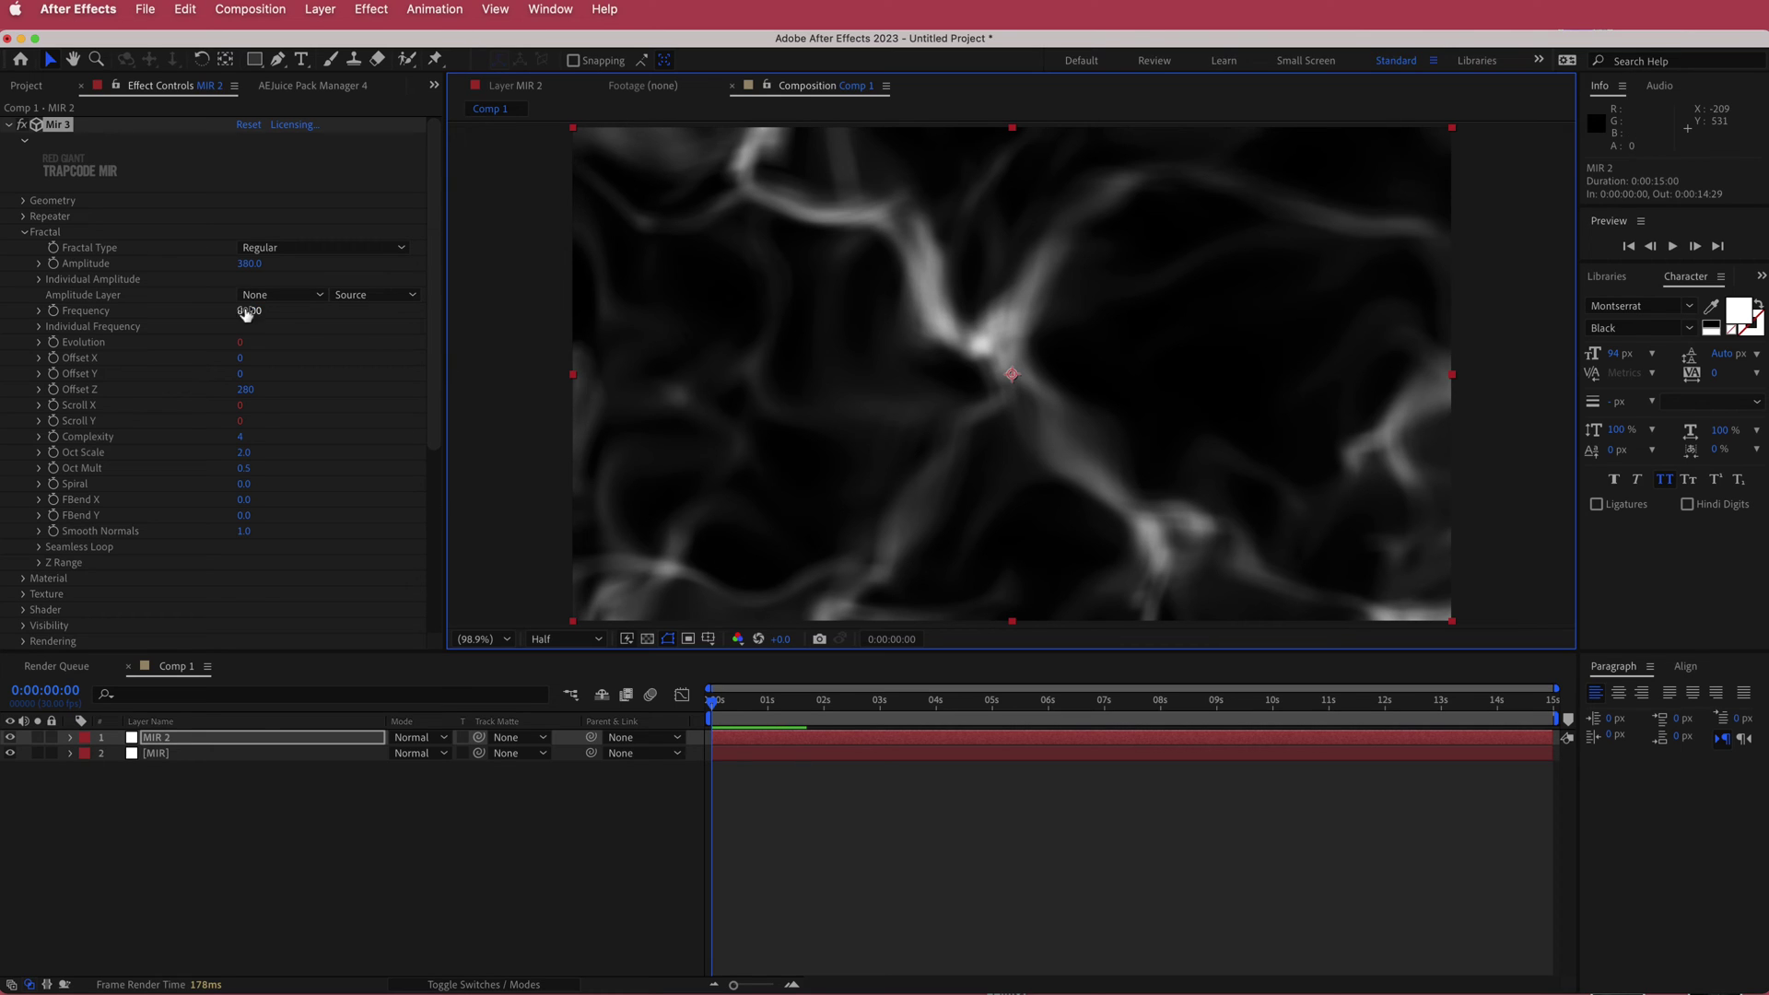
Step: Set the Mir 3 Fractal Frequency of MIR 2 to 100 and scrub through the first three seconds to preview it
click(246, 310)
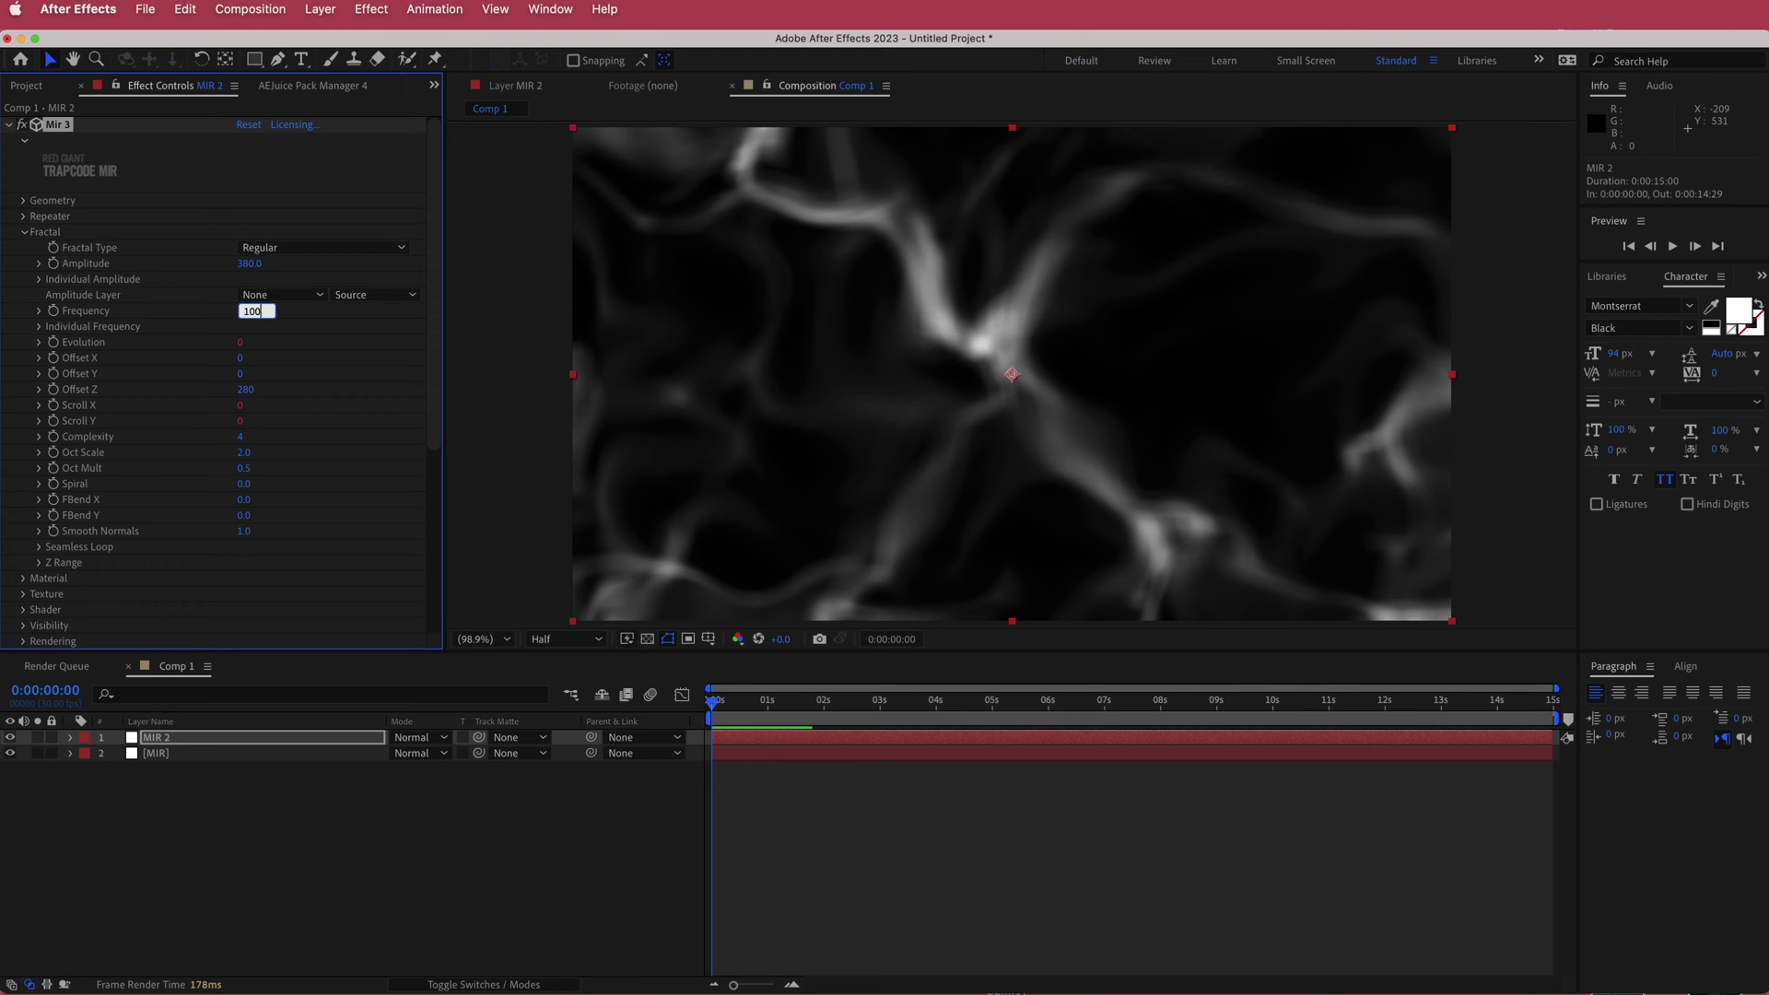
text(100)
key(Return)
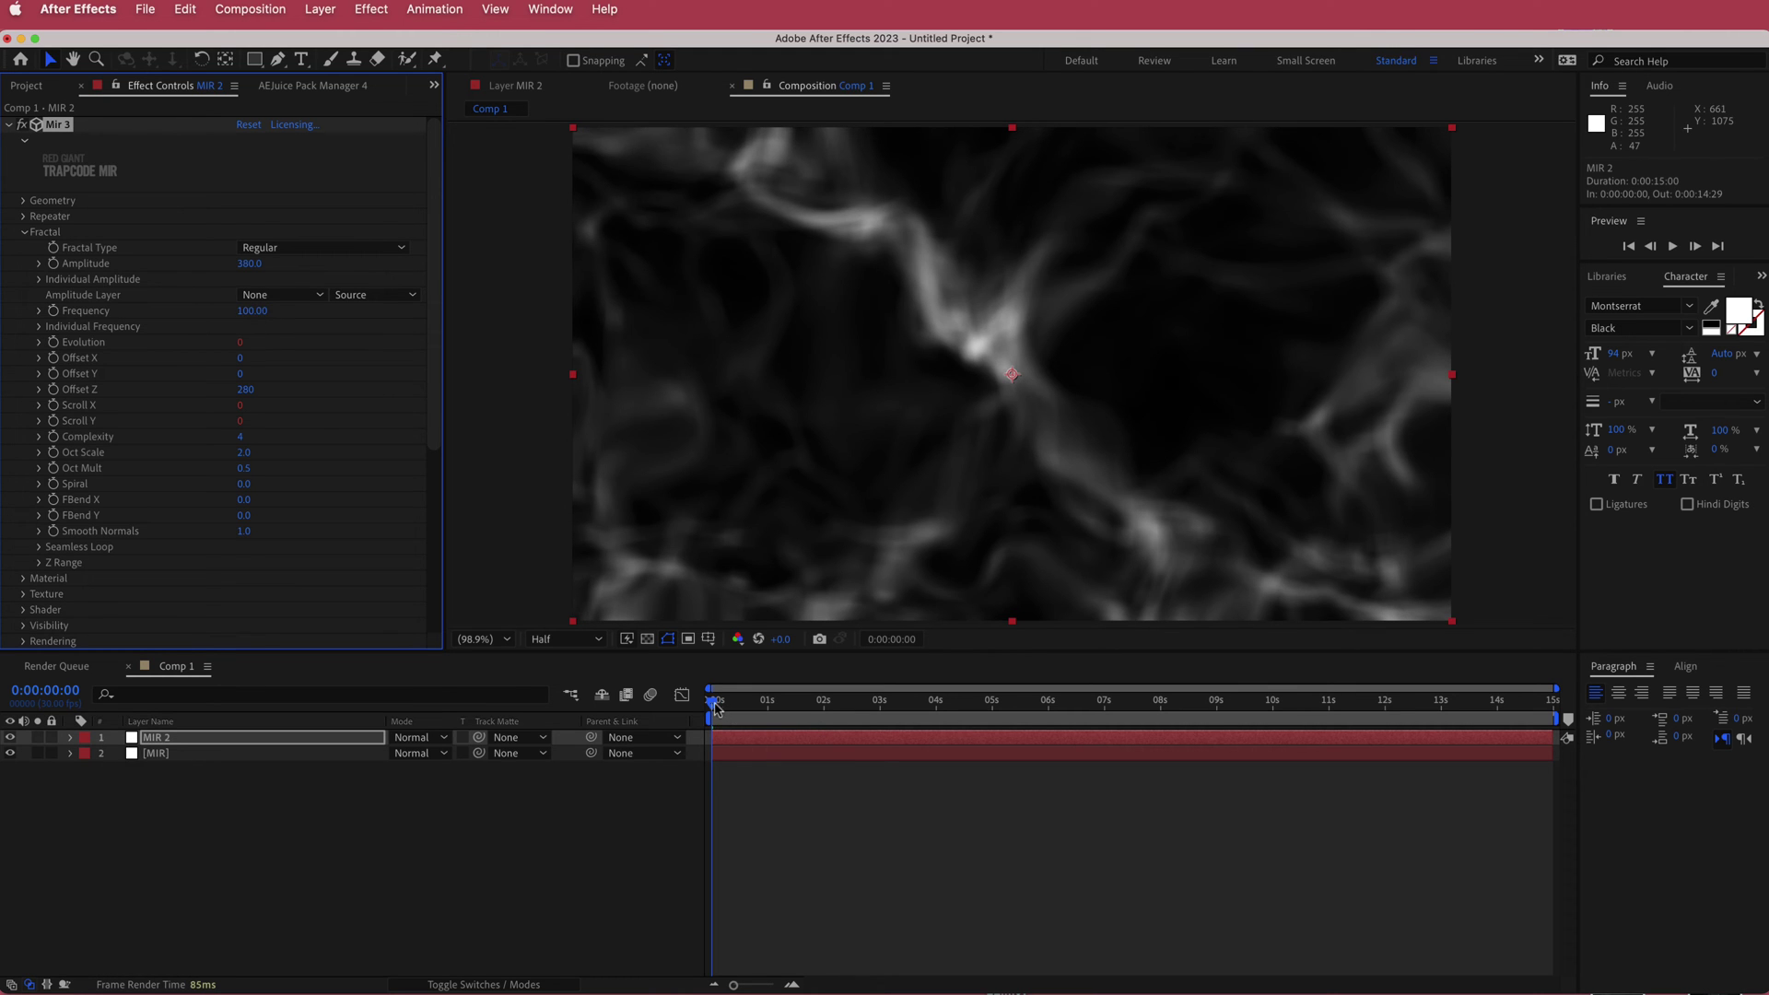
drag(716, 706, 877, 700)
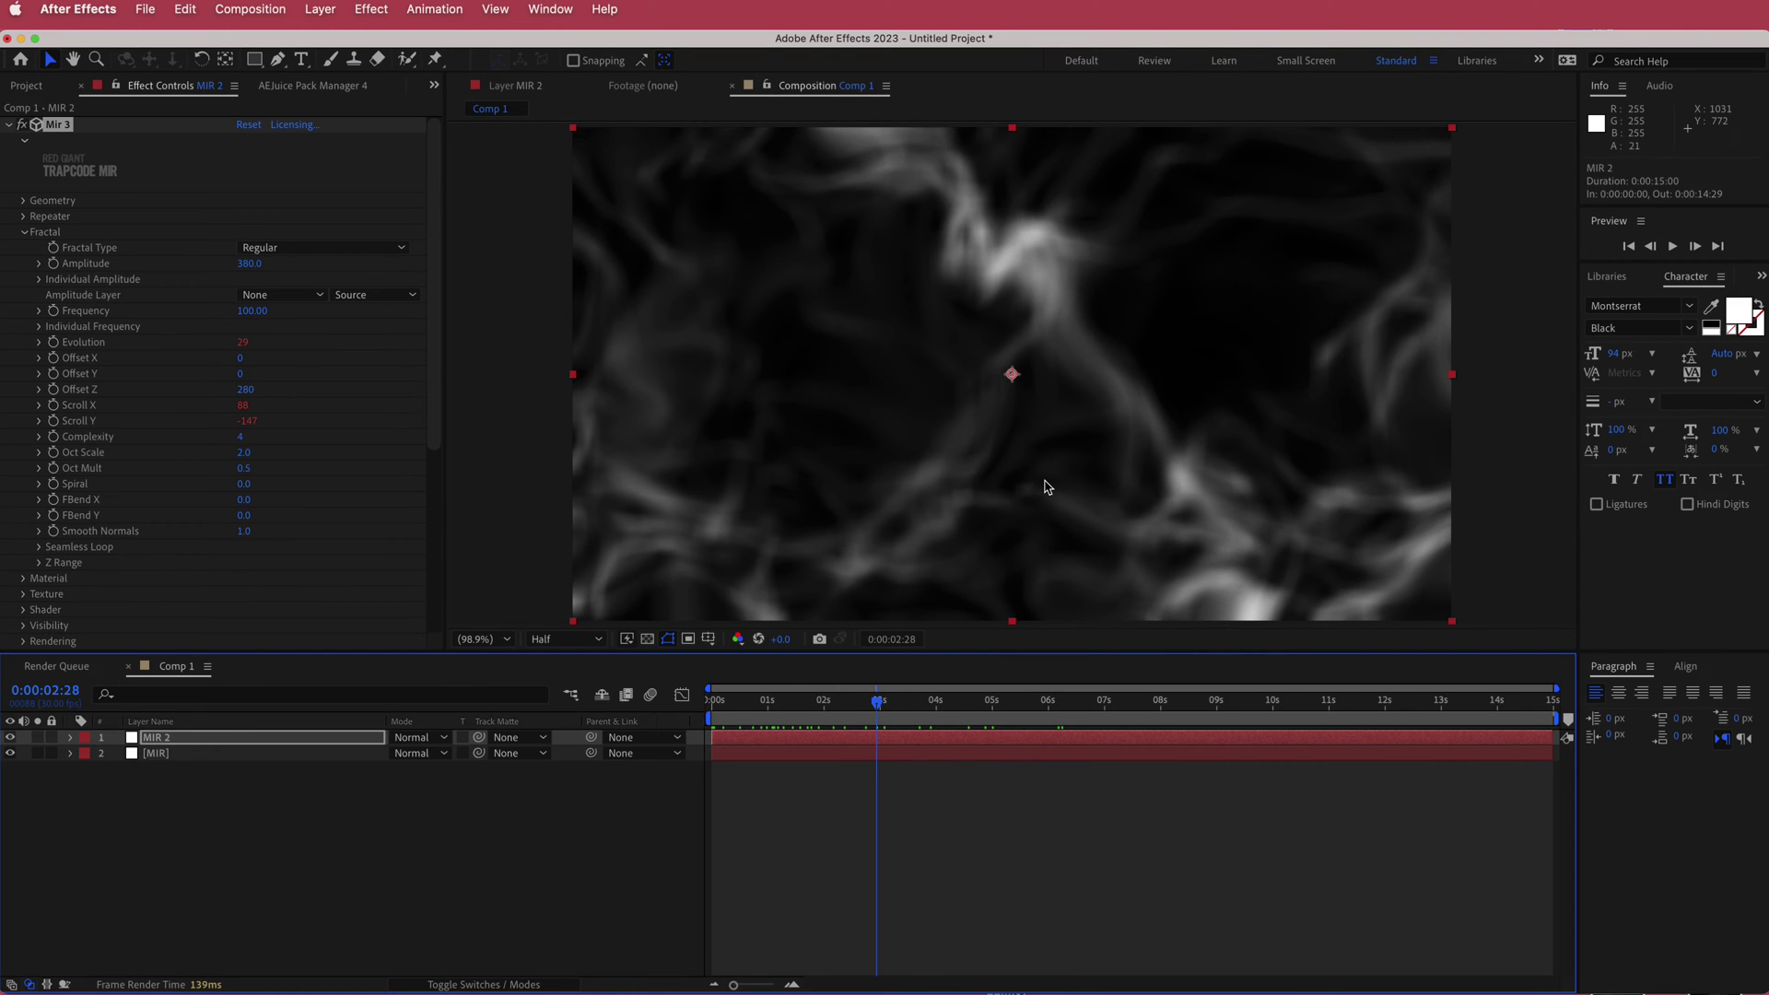
drag(877, 715, 727, 709)
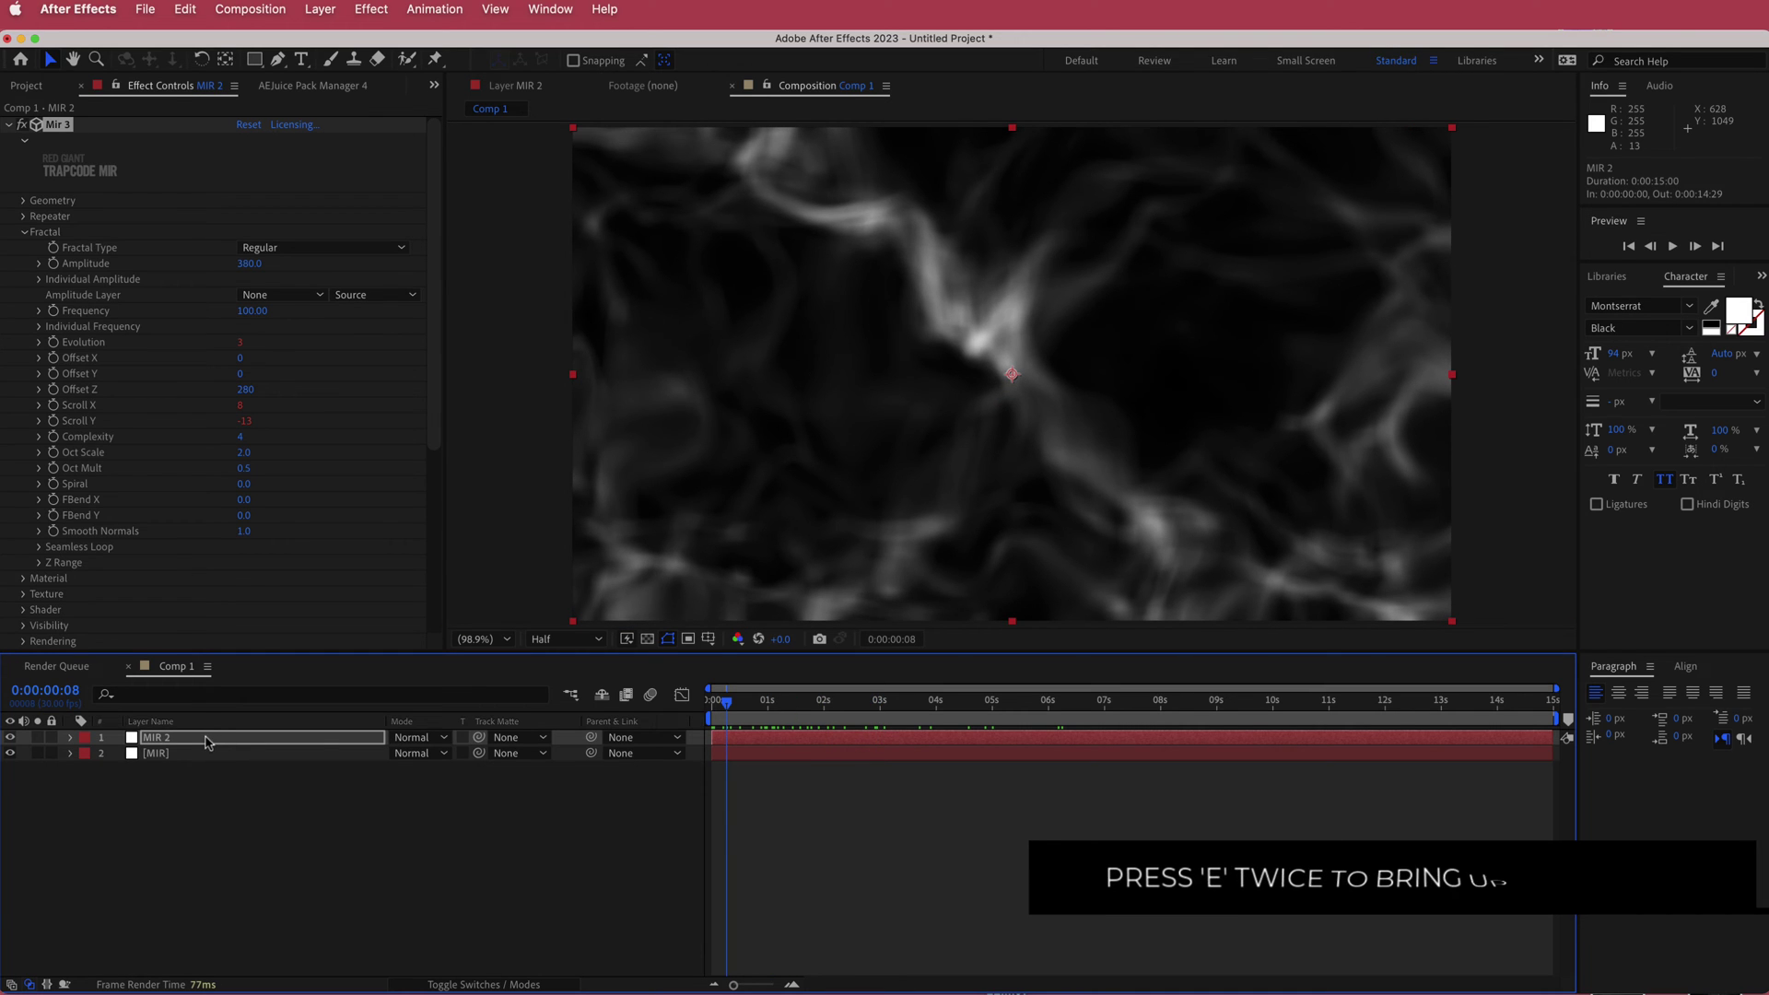
Step: Reveal the expressions of MIR 2 and change the Mir 3 Evolution expression to time*15
key(e)
key(e)
key(e)
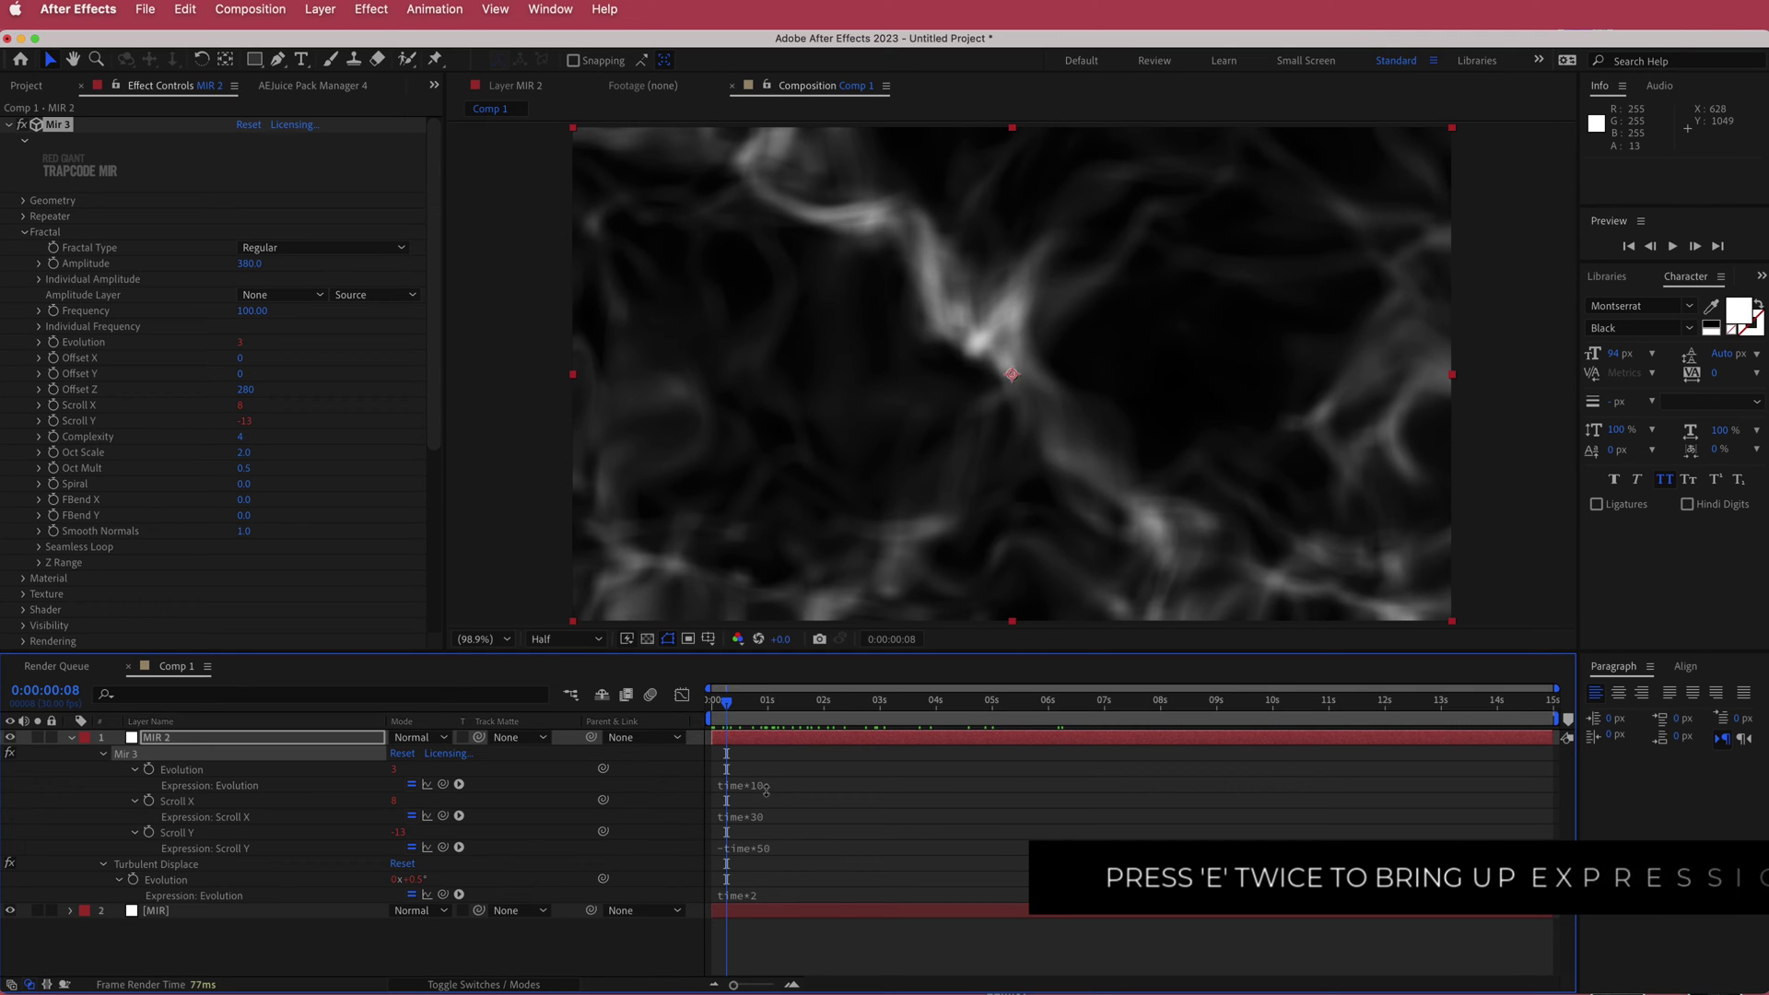
click(770, 787)
text(time*15)
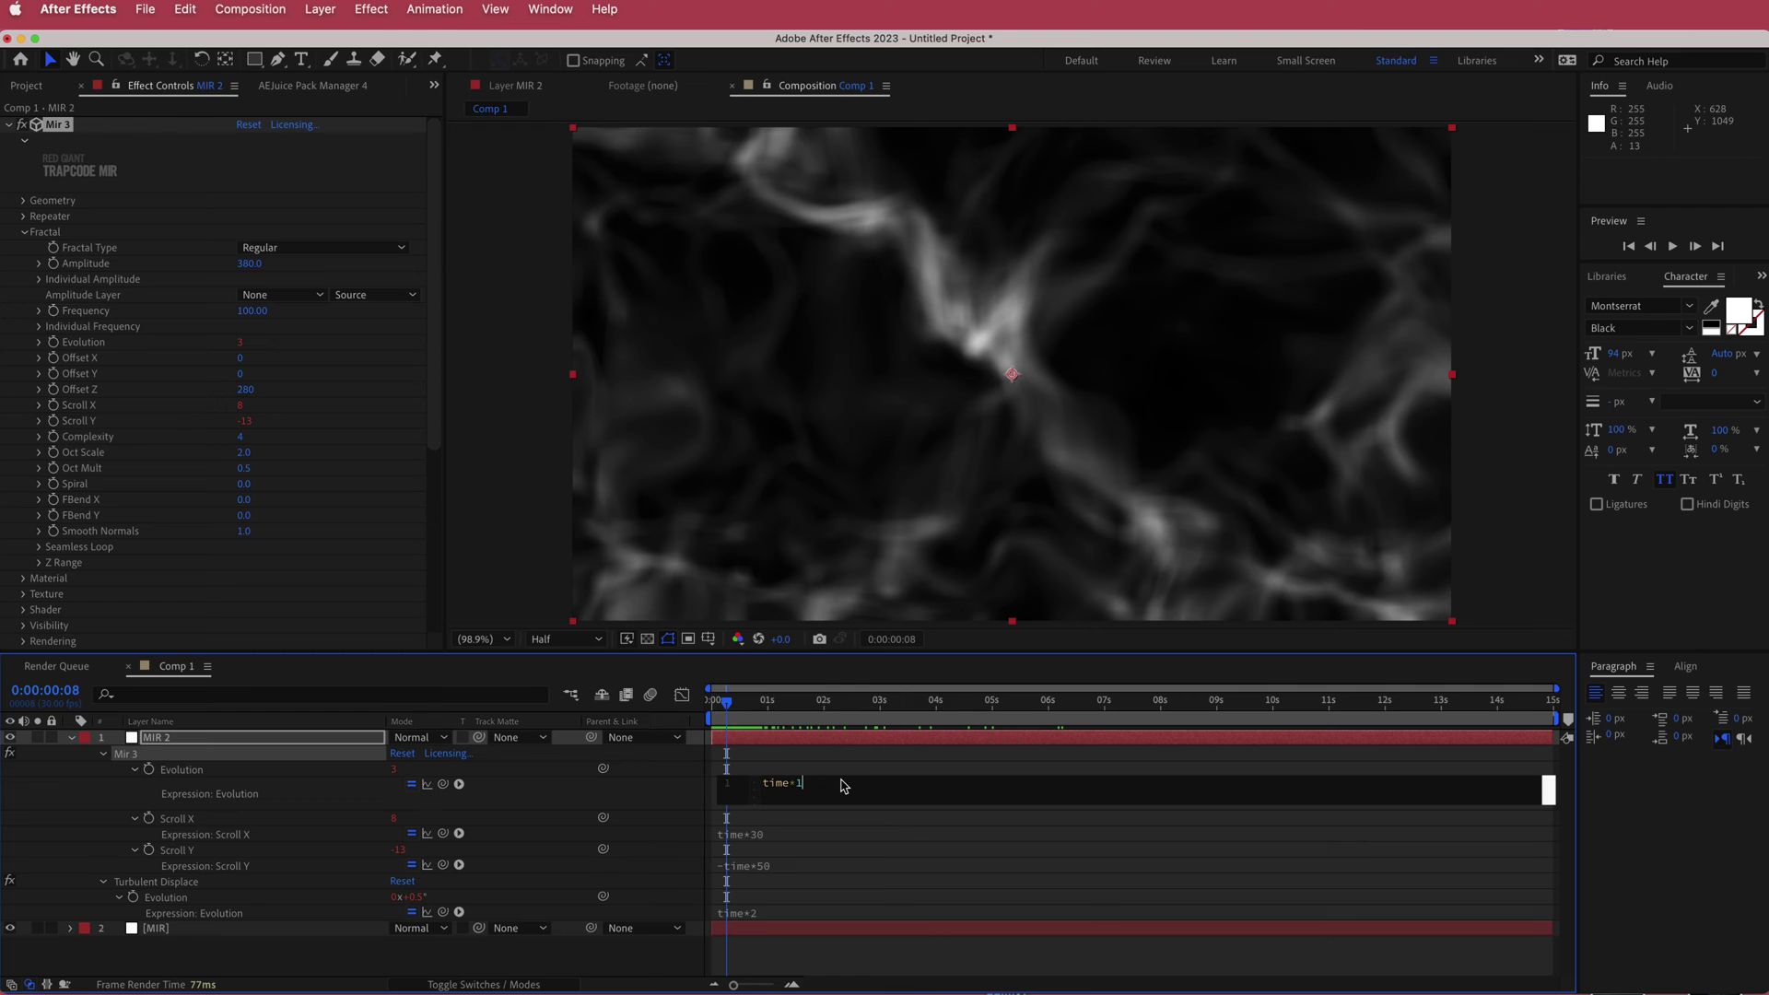
click(761, 702)
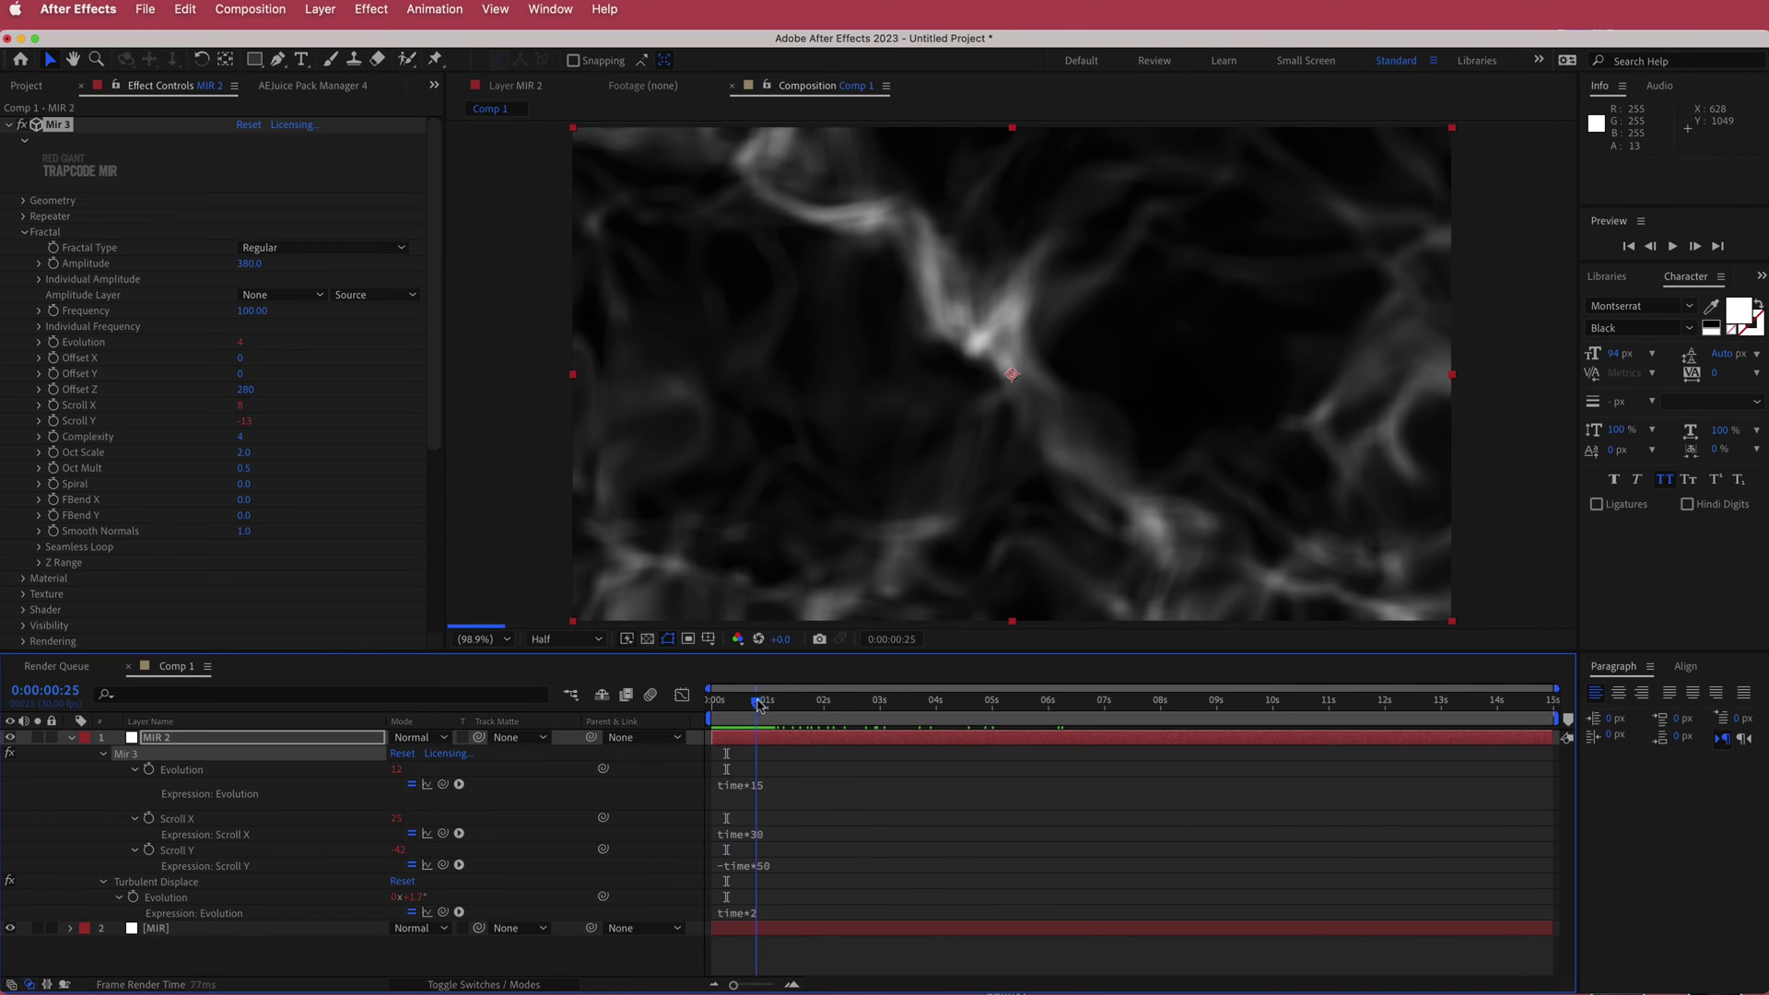
Step: Change MIR 2's Scroll X expression to time*50 and its Scroll Y expression to -time*80, then scrub to preview the motion
click(774, 834)
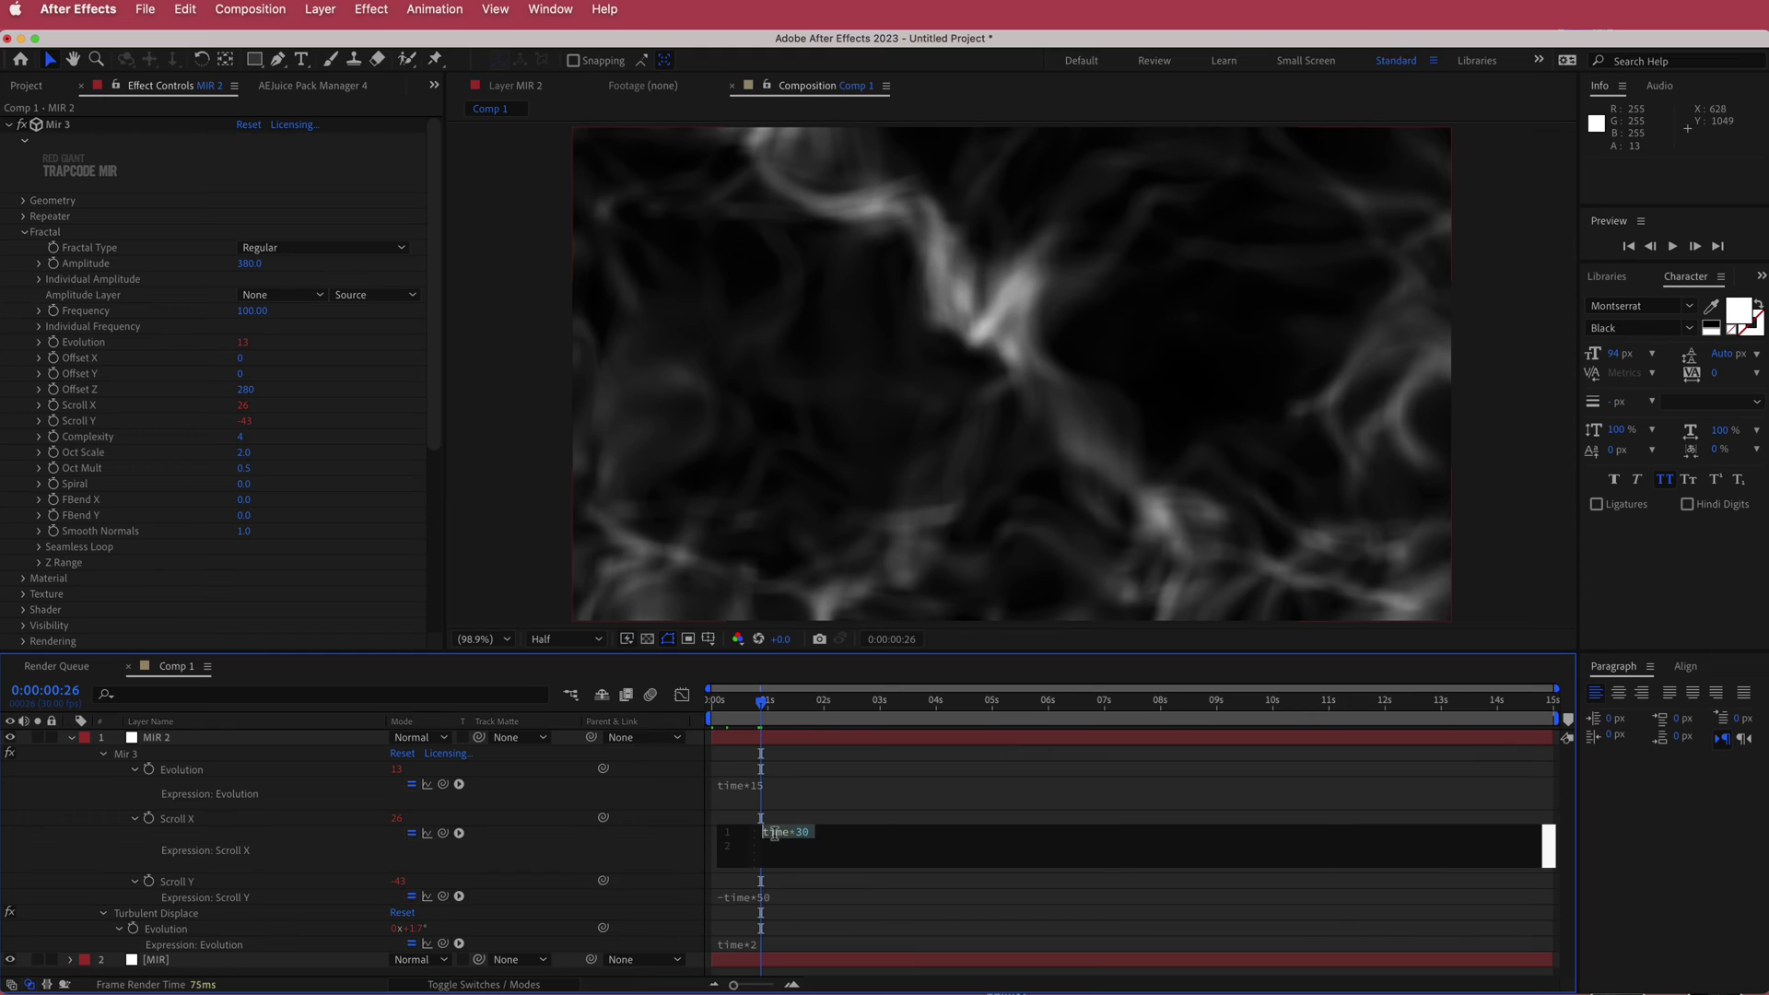
click(826, 841)
click(812, 895)
click(832, 899)
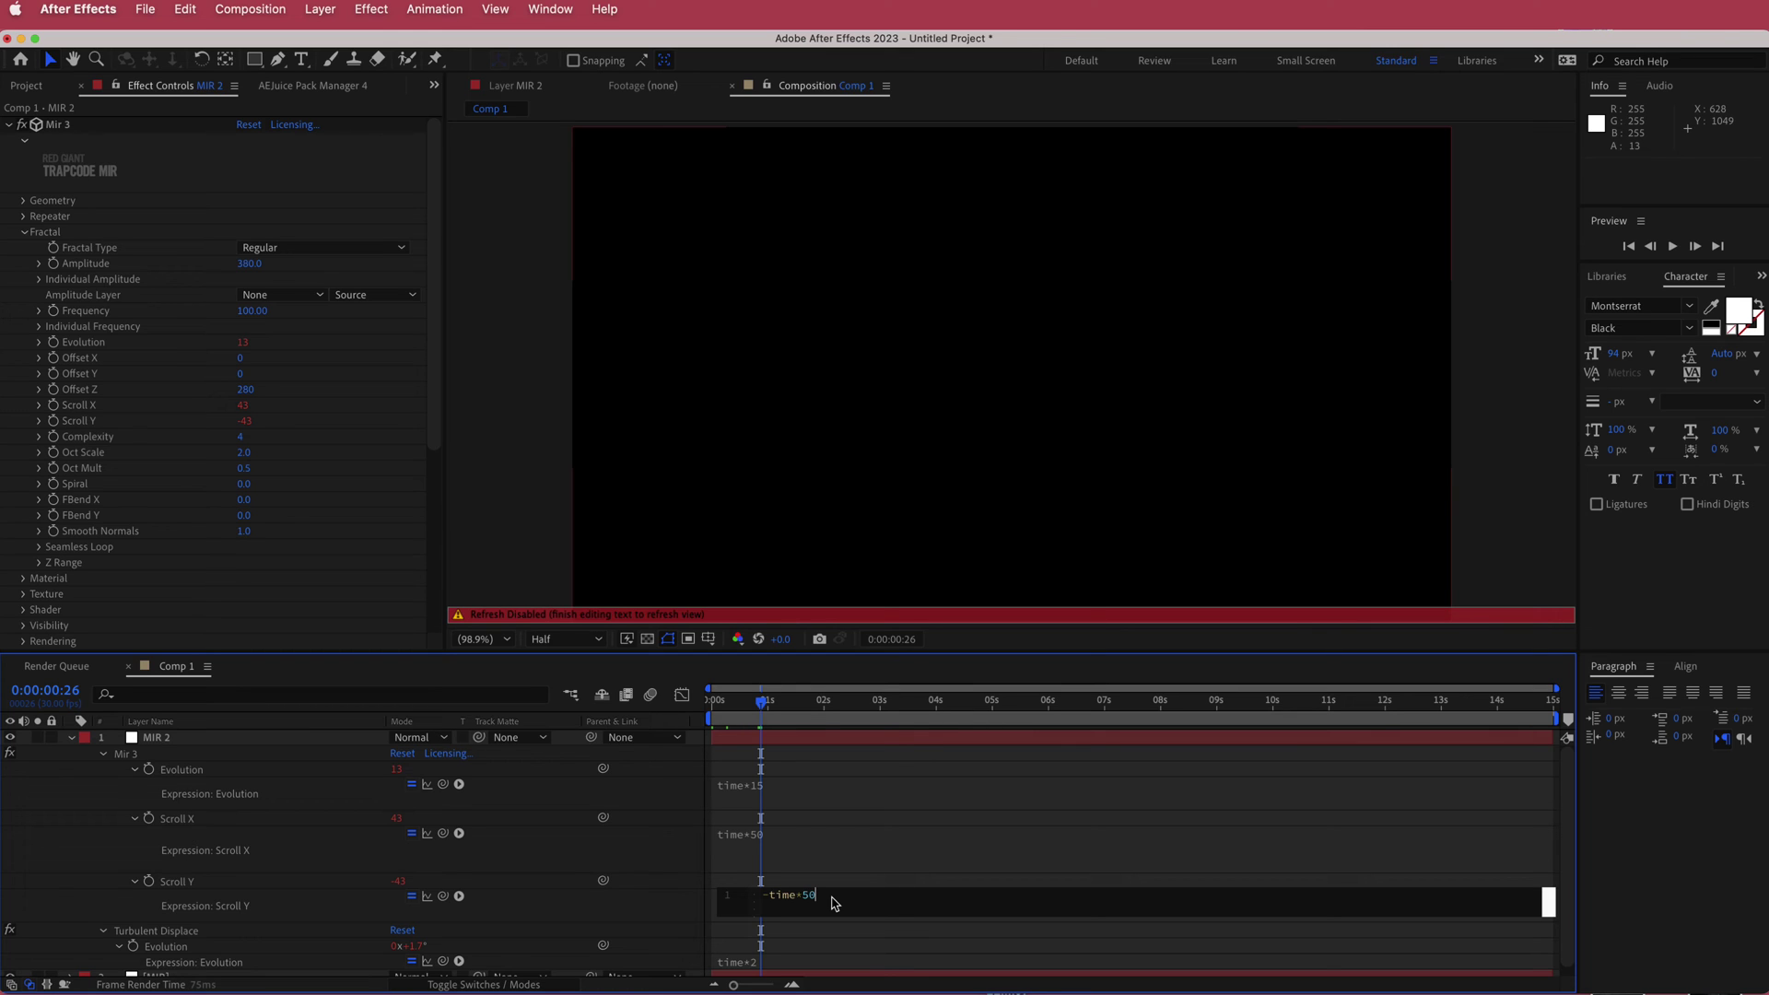
text(80)
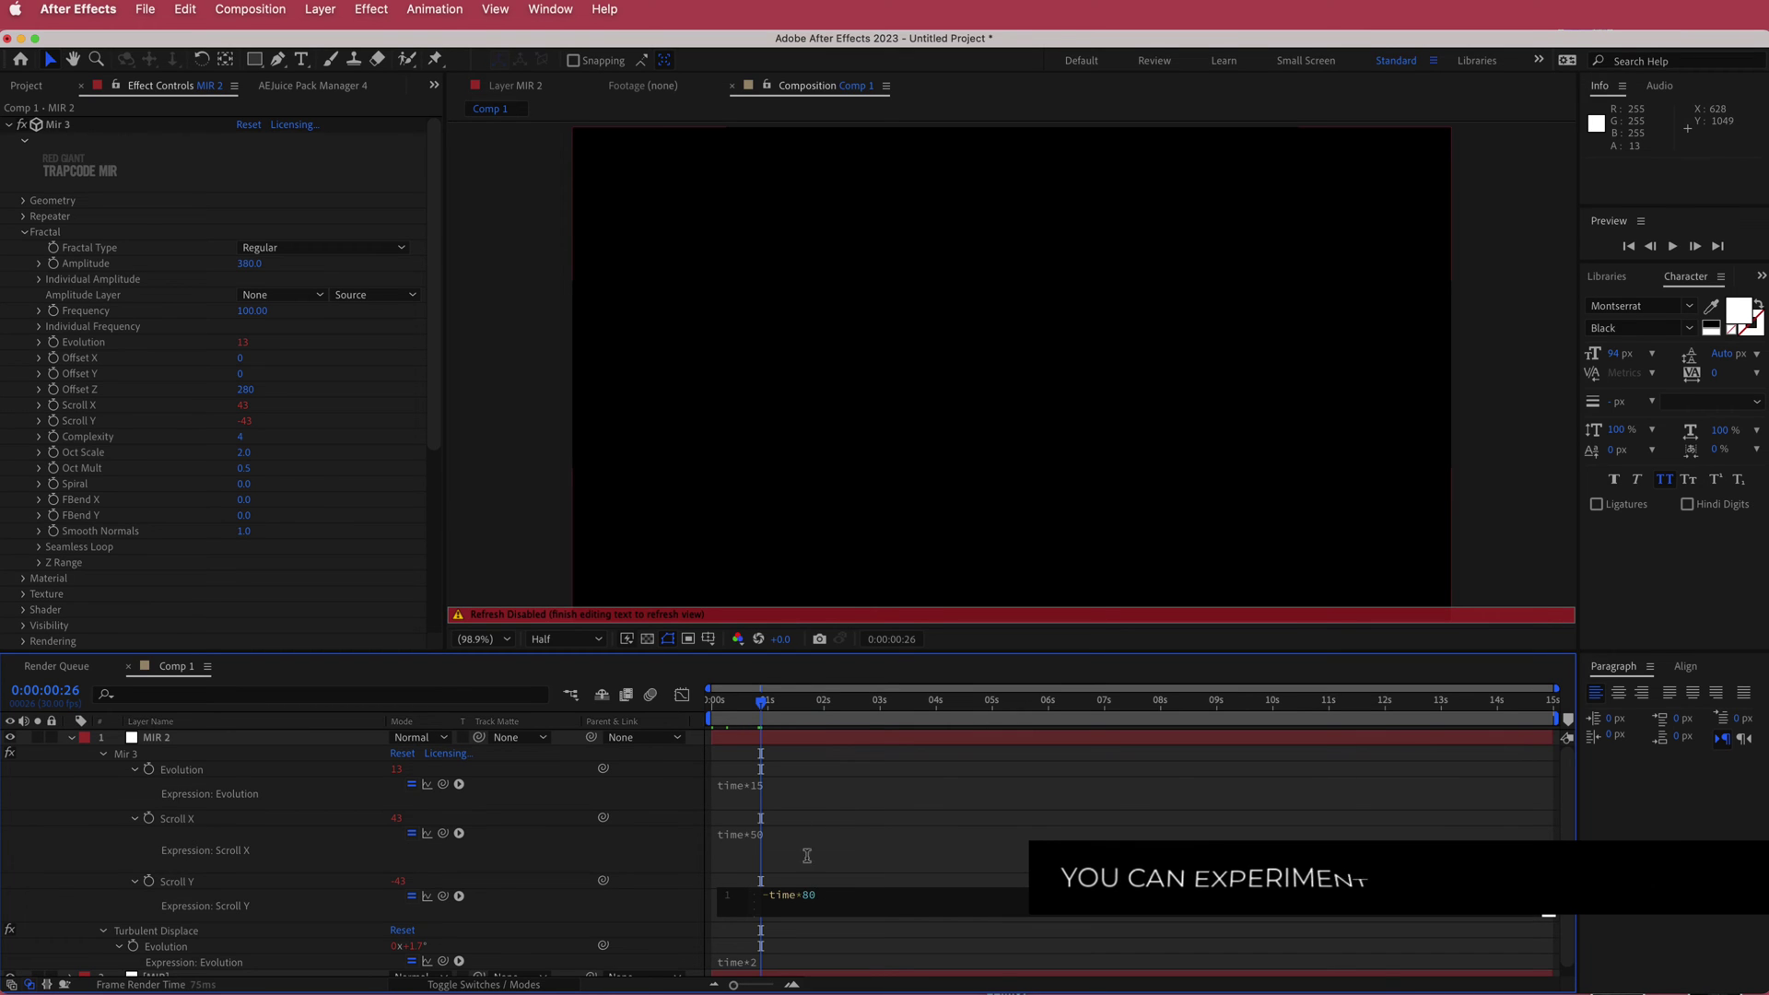
click(765, 704)
mouse_move(764, 705)
mouse_down()
mouse_move(718, 705)
mouse_move(1134, 725)
mouse_move(794, 708)
mouse_up()
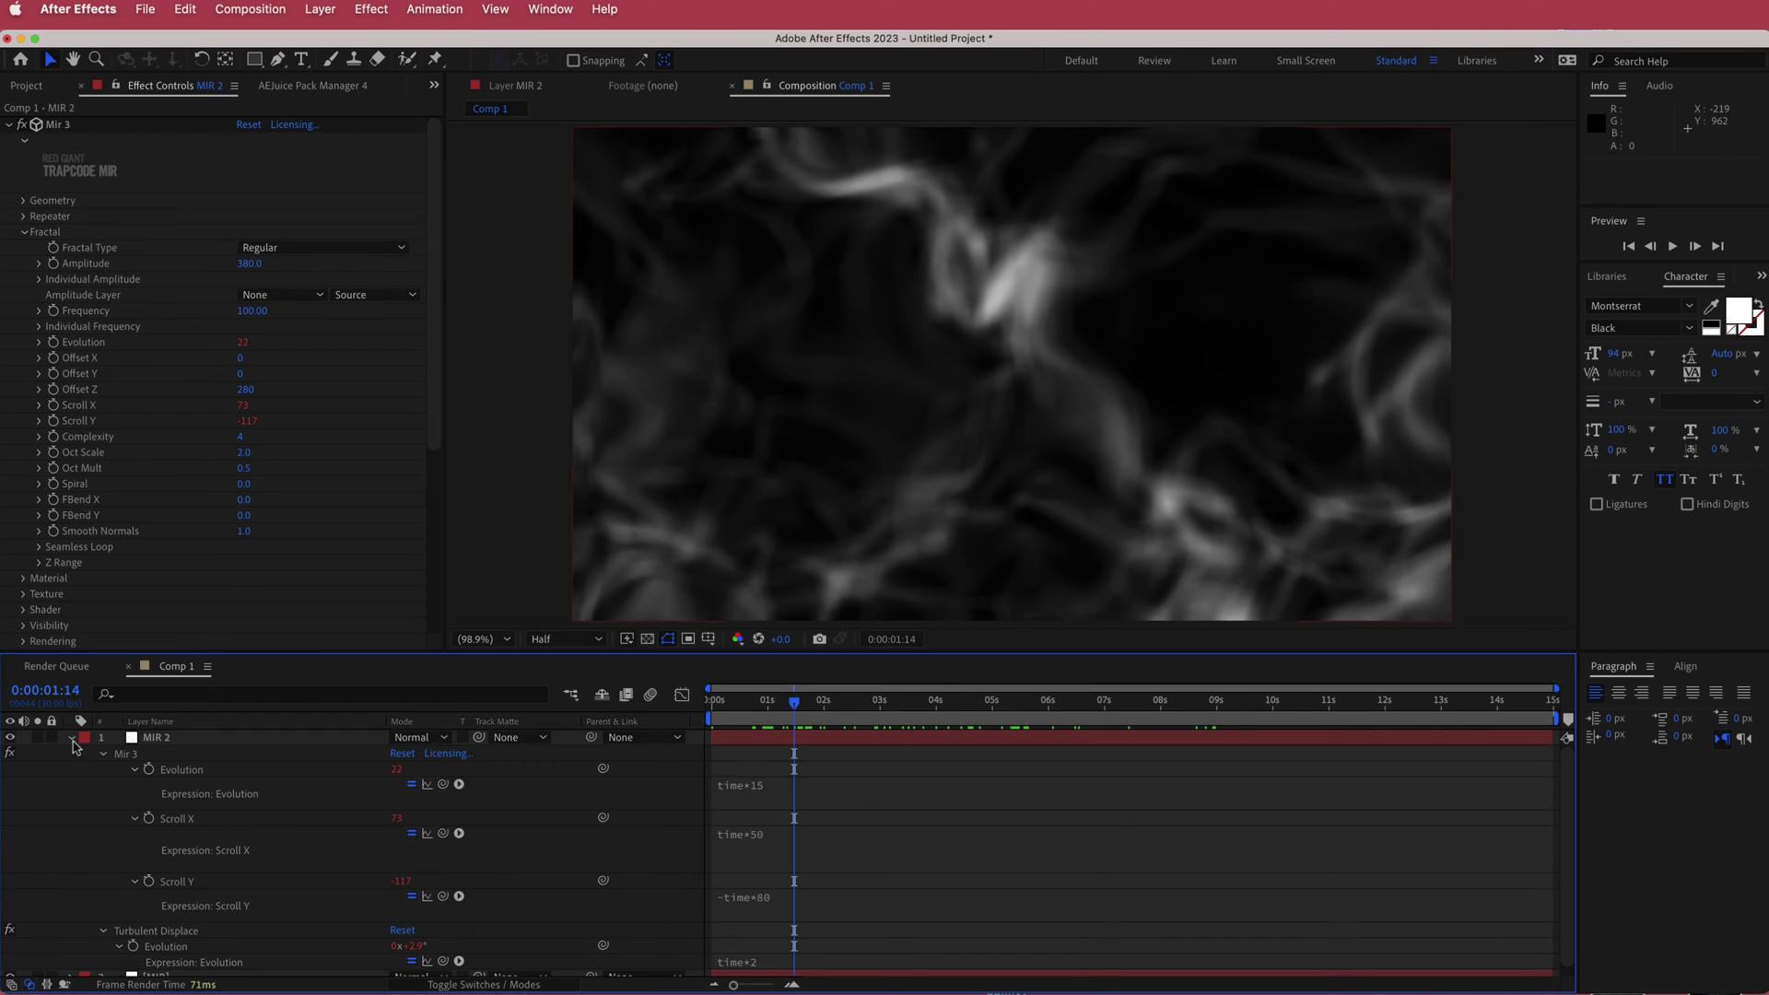
Step: Try a Blur Radius of 4 in MIR 2's Fast Box Blur, then set it to 5
click(72, 739)
scroll(429, 450, down, 5)
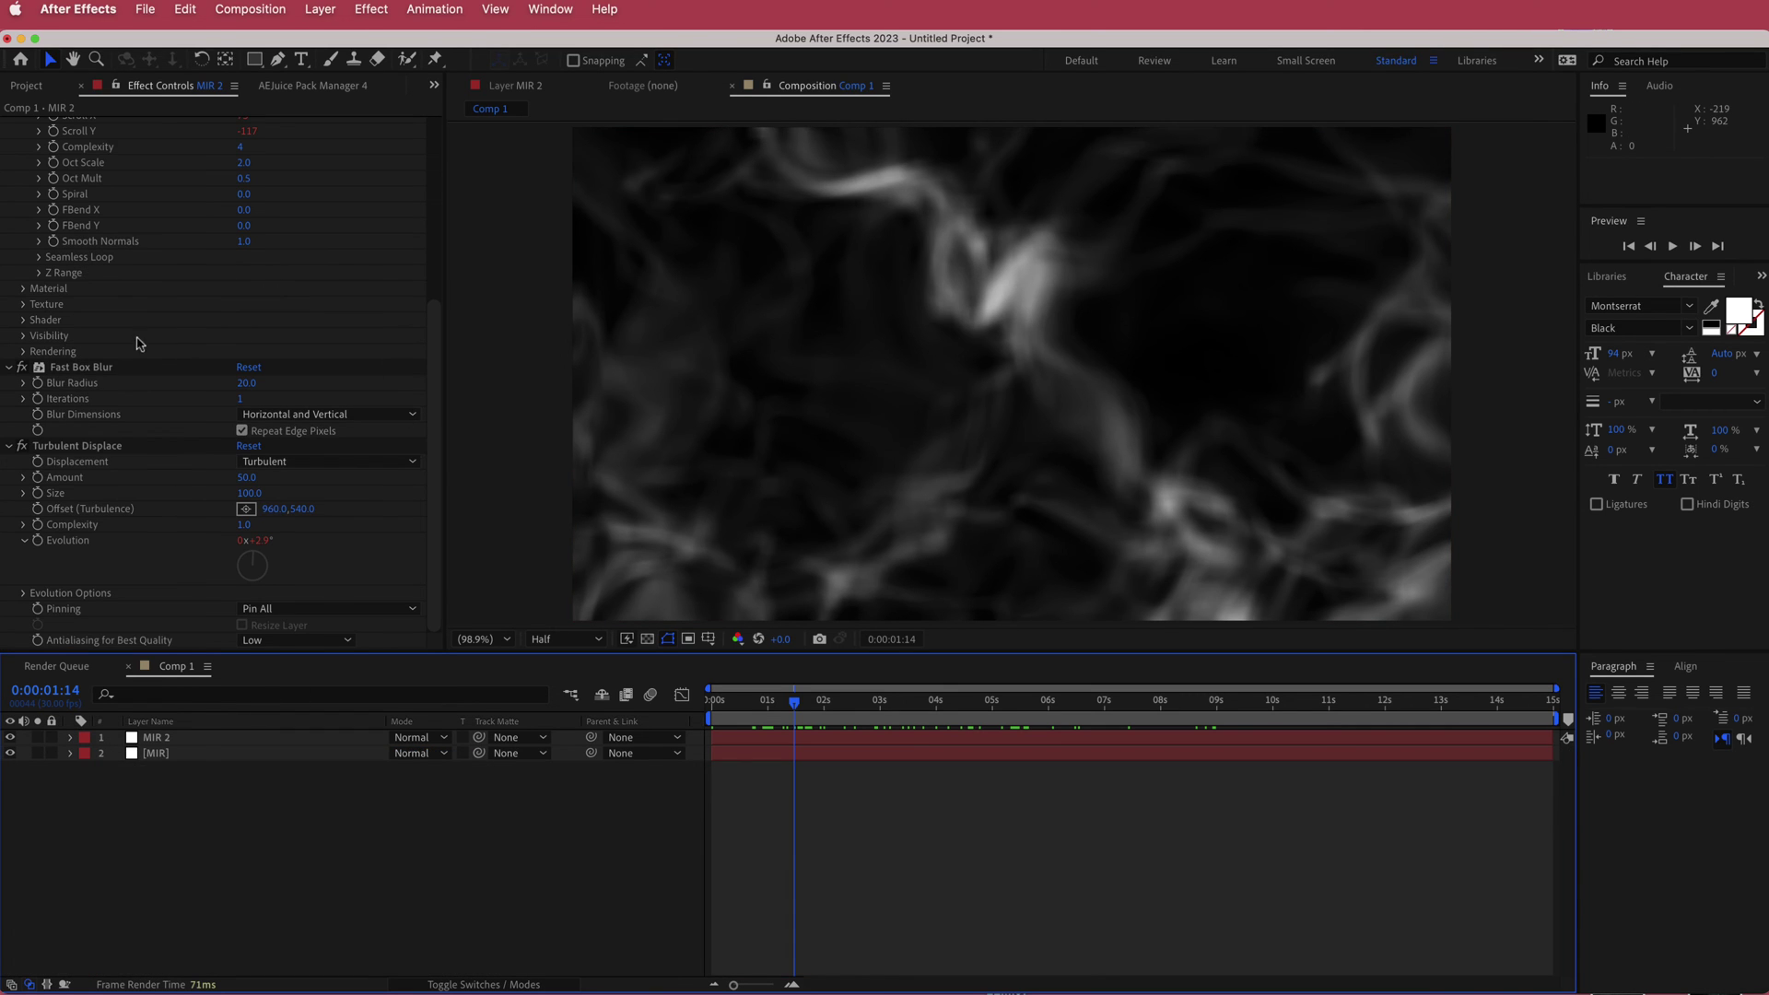
click(106, 367)
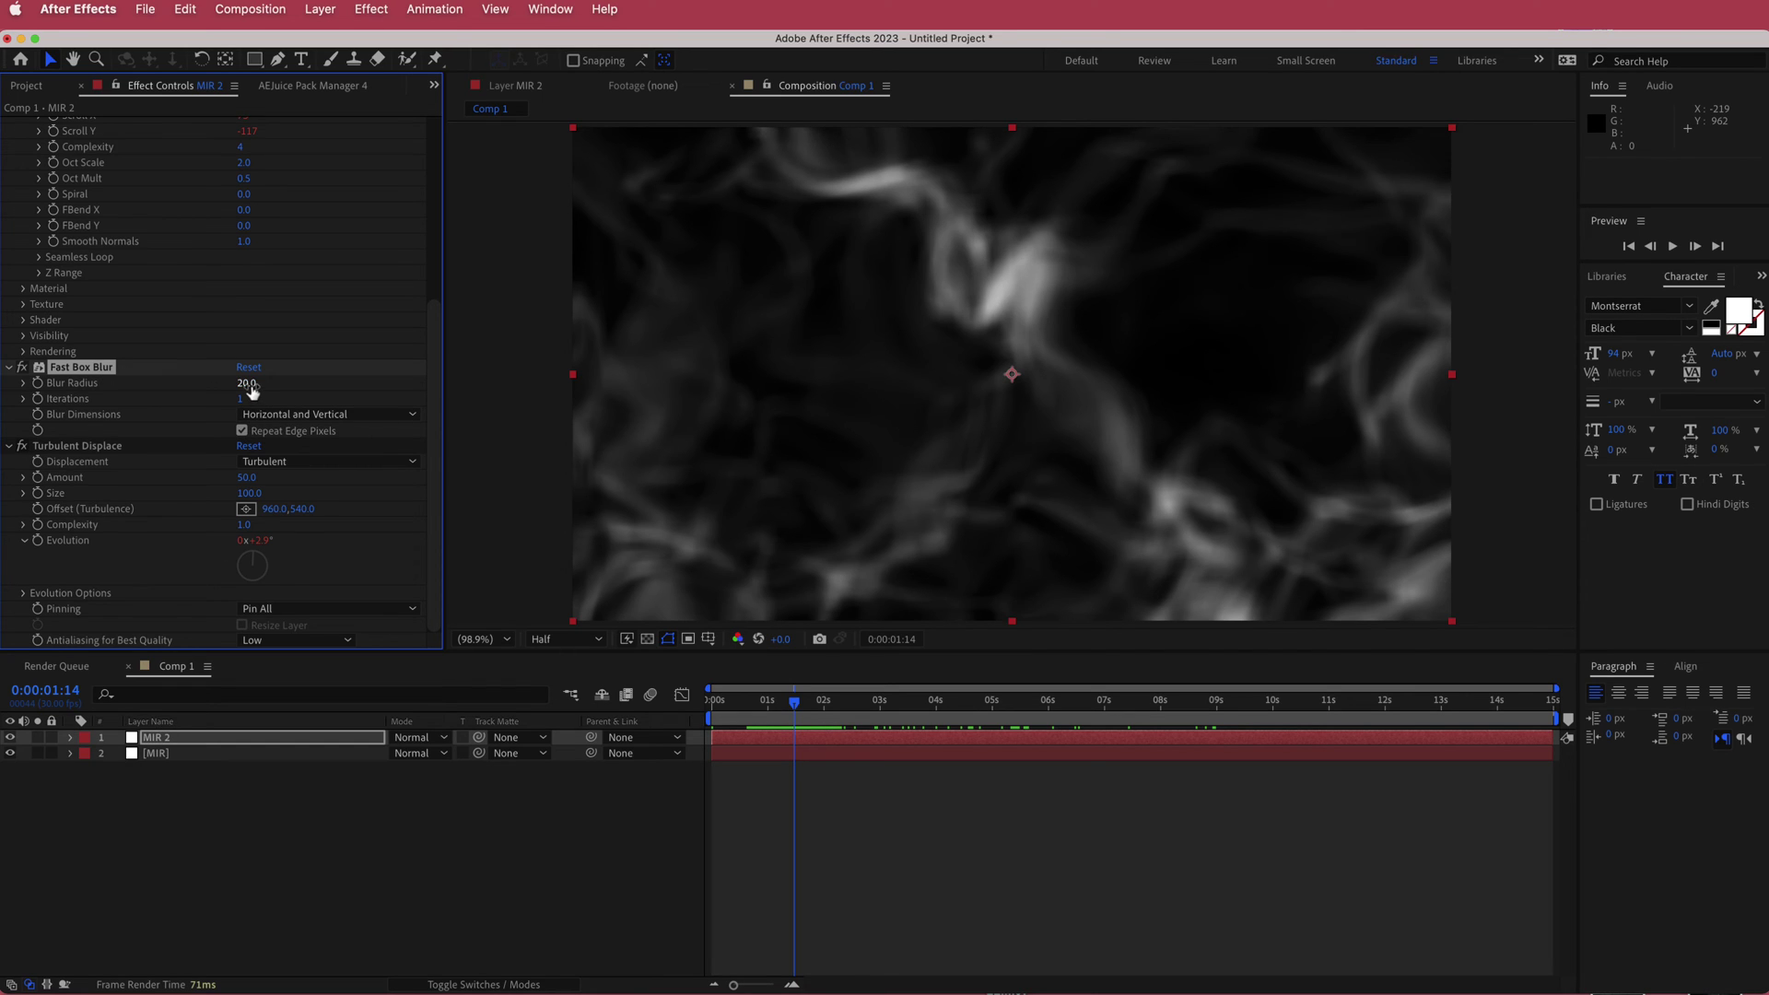
click(247, 383)
key(Return)
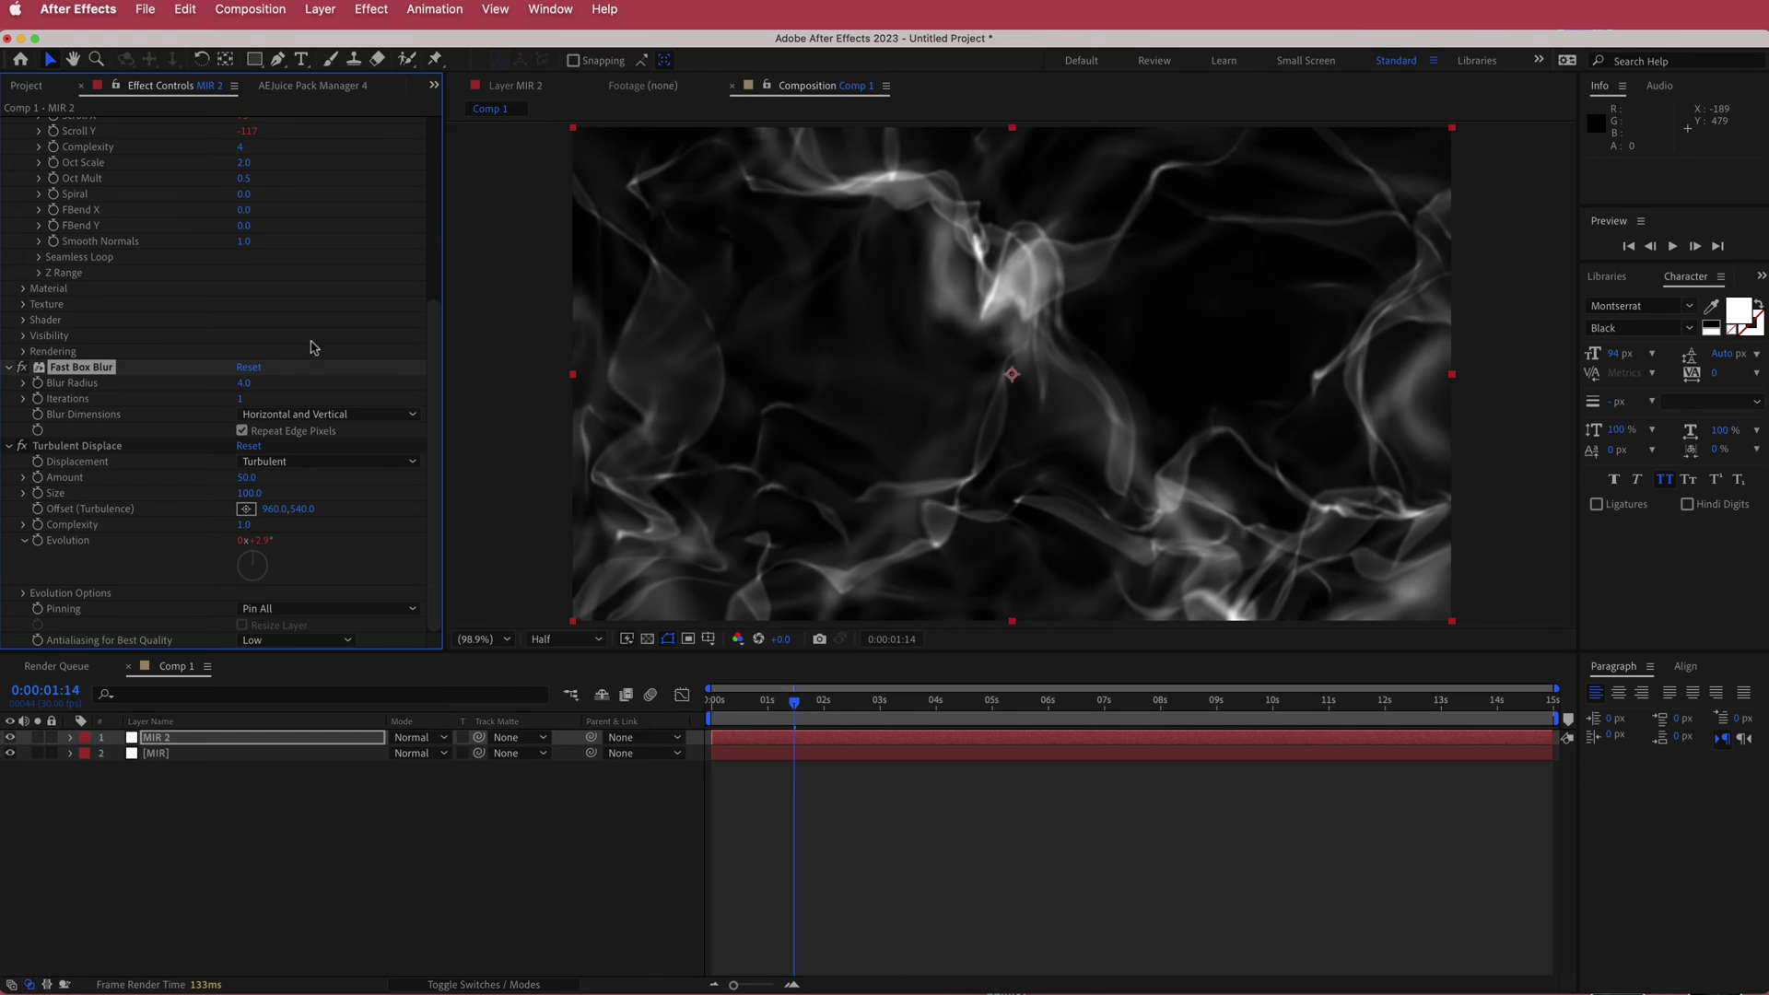
click(241, 384)
text(5)
key(Return)
Step: Reveal MIR 2's expressions again and change the Turbulent Displace Evolution expression to time*5, then scrub slightly ahead
key(e)
key(e)
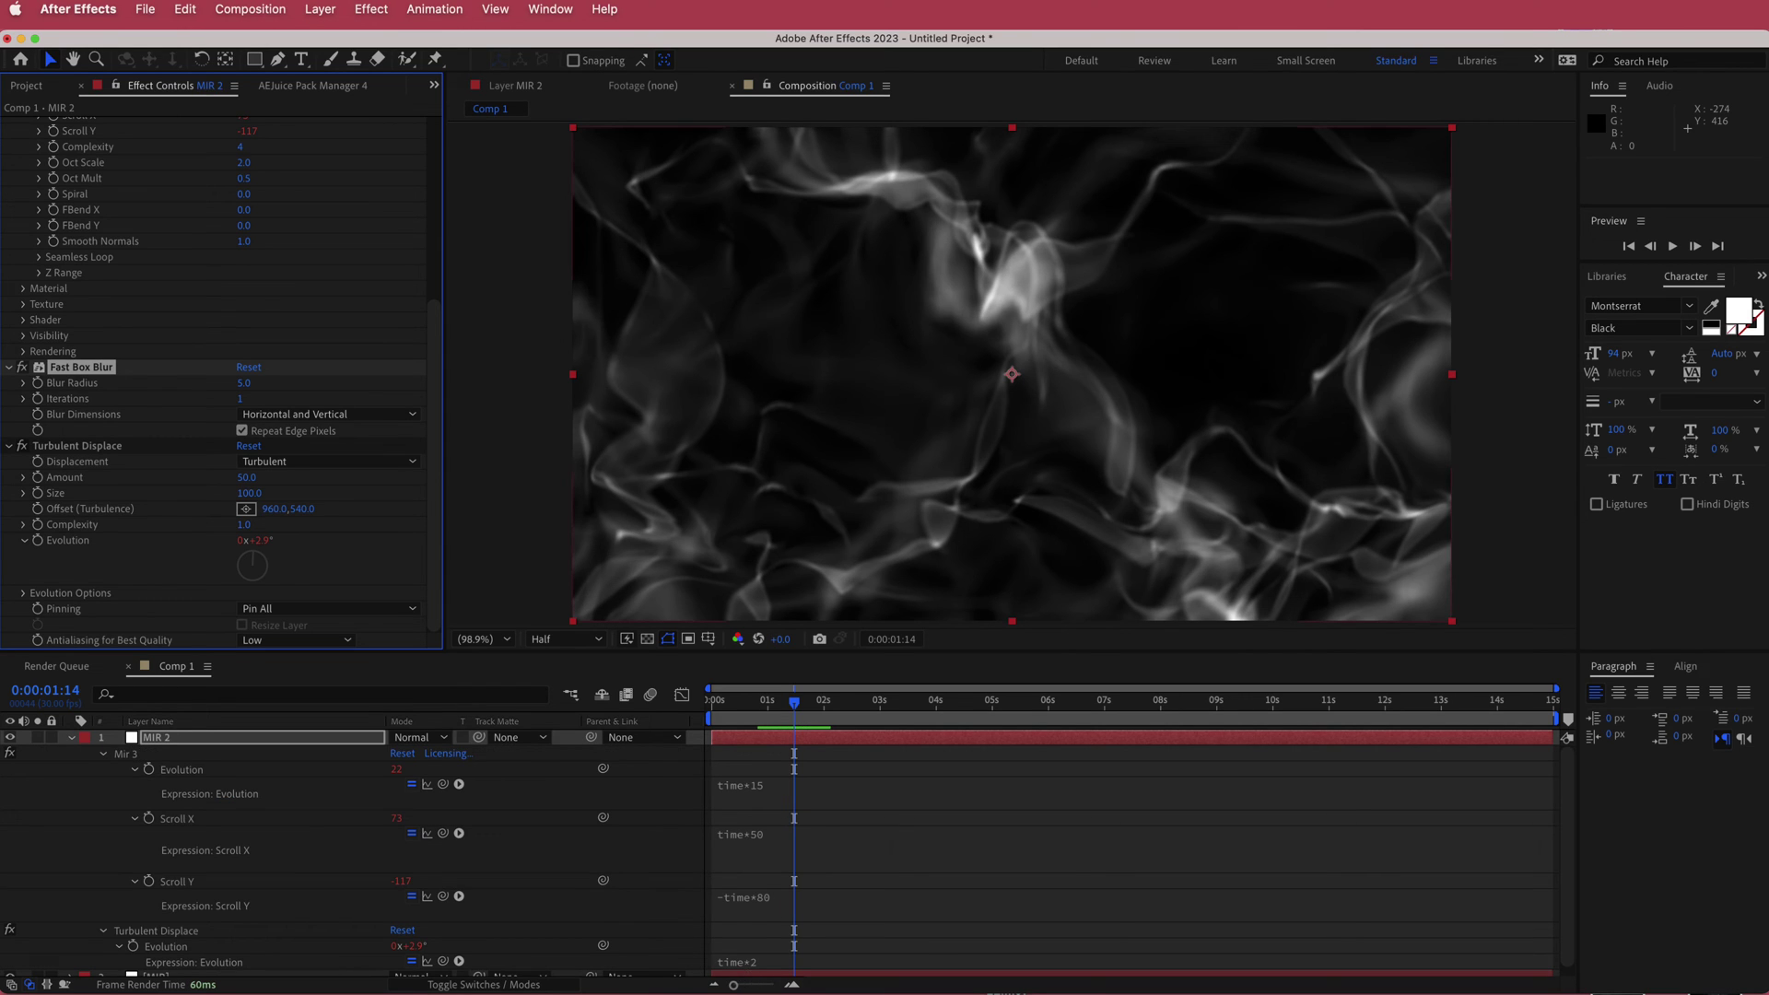
click(763, 968)
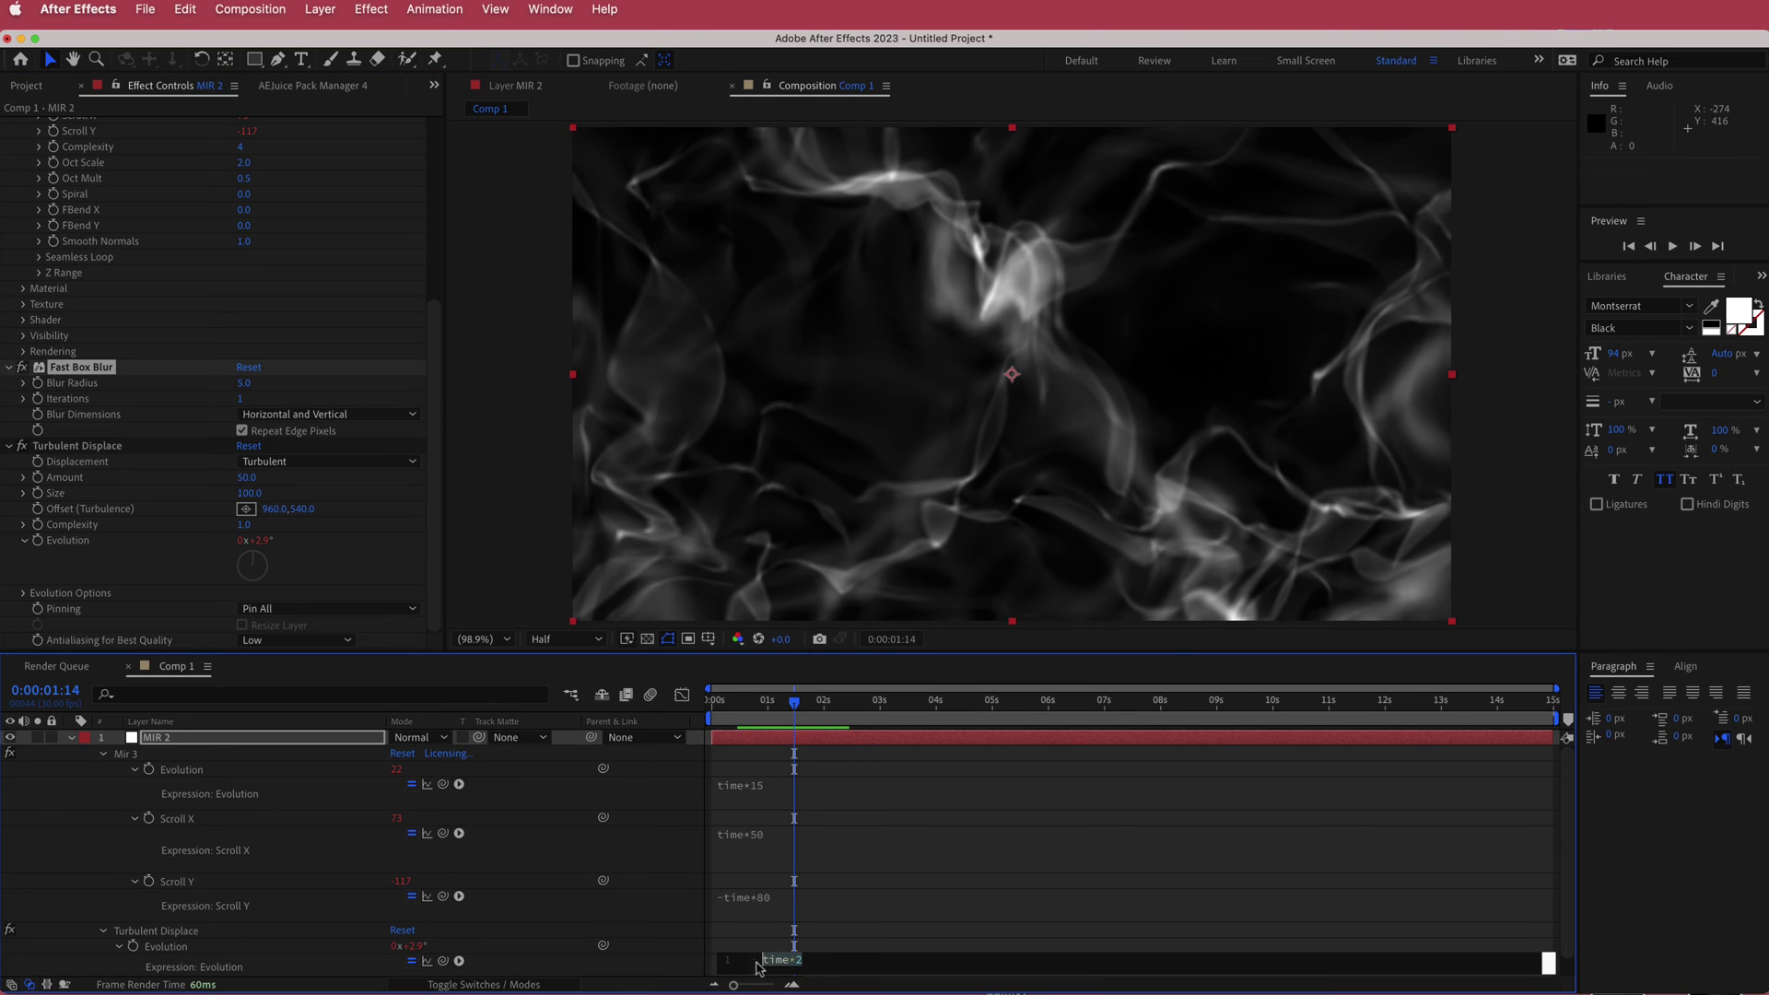
key(BackSpace)
text(2)
mouse_move(794, 702)
mouse_down()
mouse_move(1145, 702)
mouse_move(801, 702)
mouse_up()
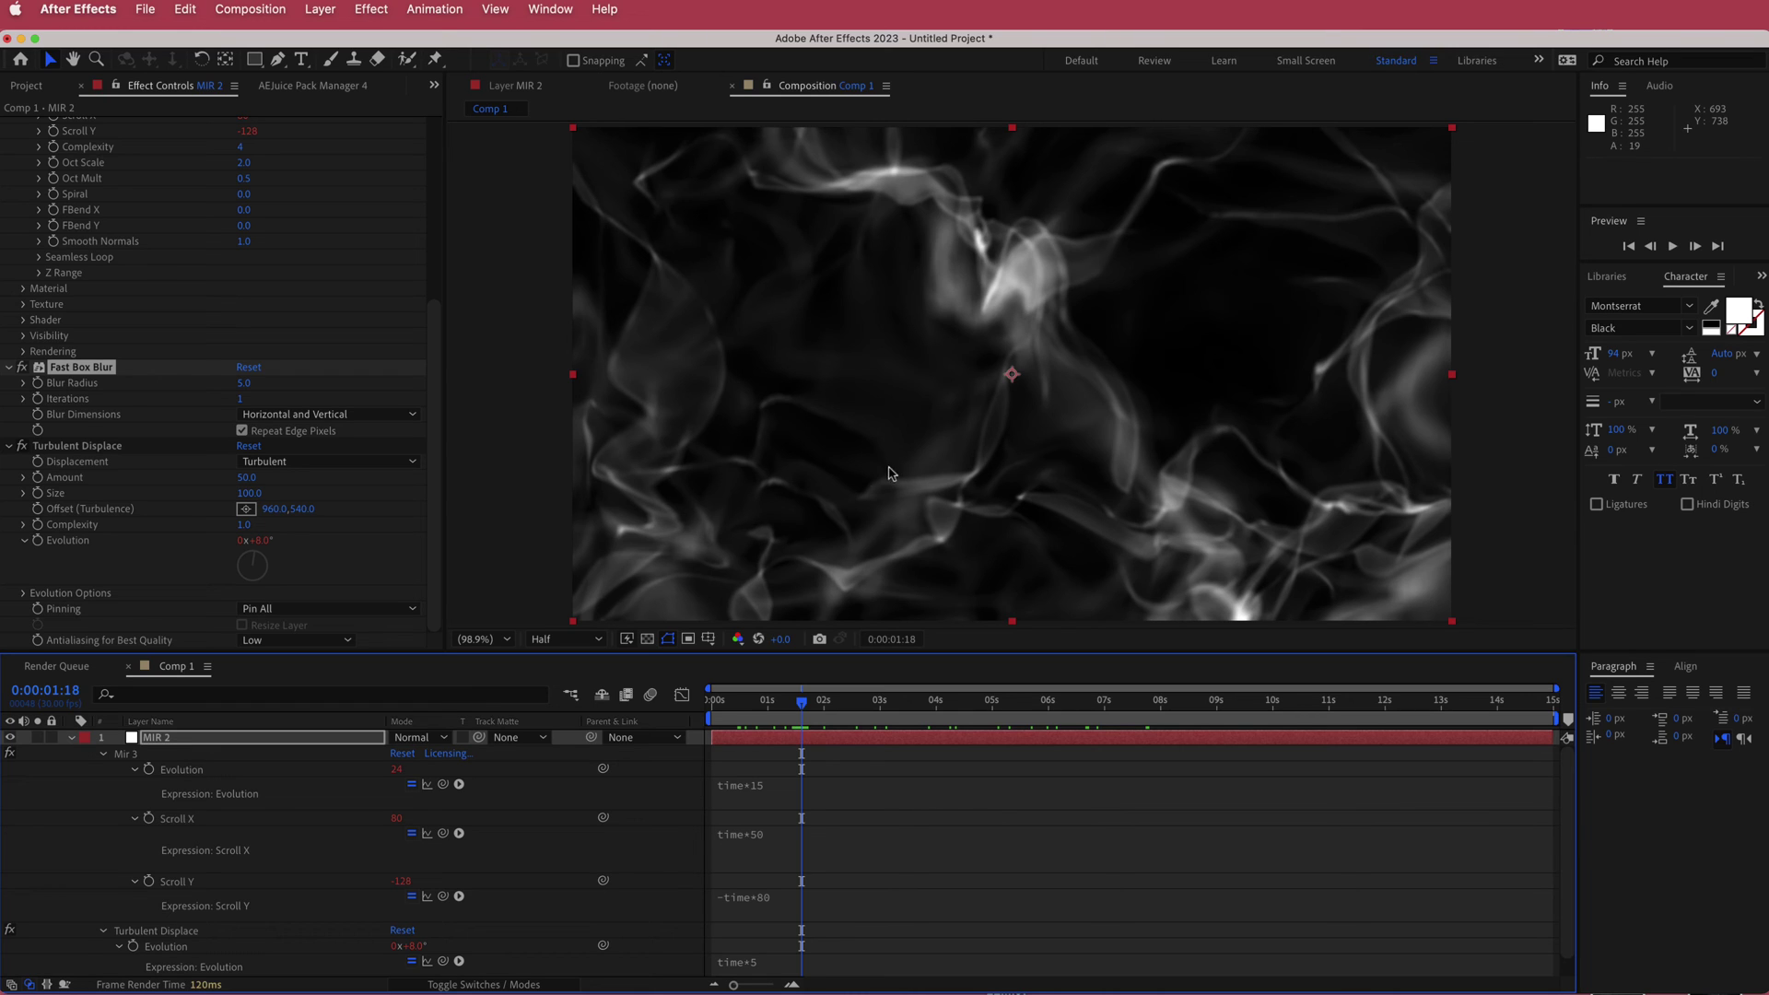
Step: Collapse MIR 2's expressions and create a comp-sized solid named GRADIENT at the top of the layer stack
key(u)
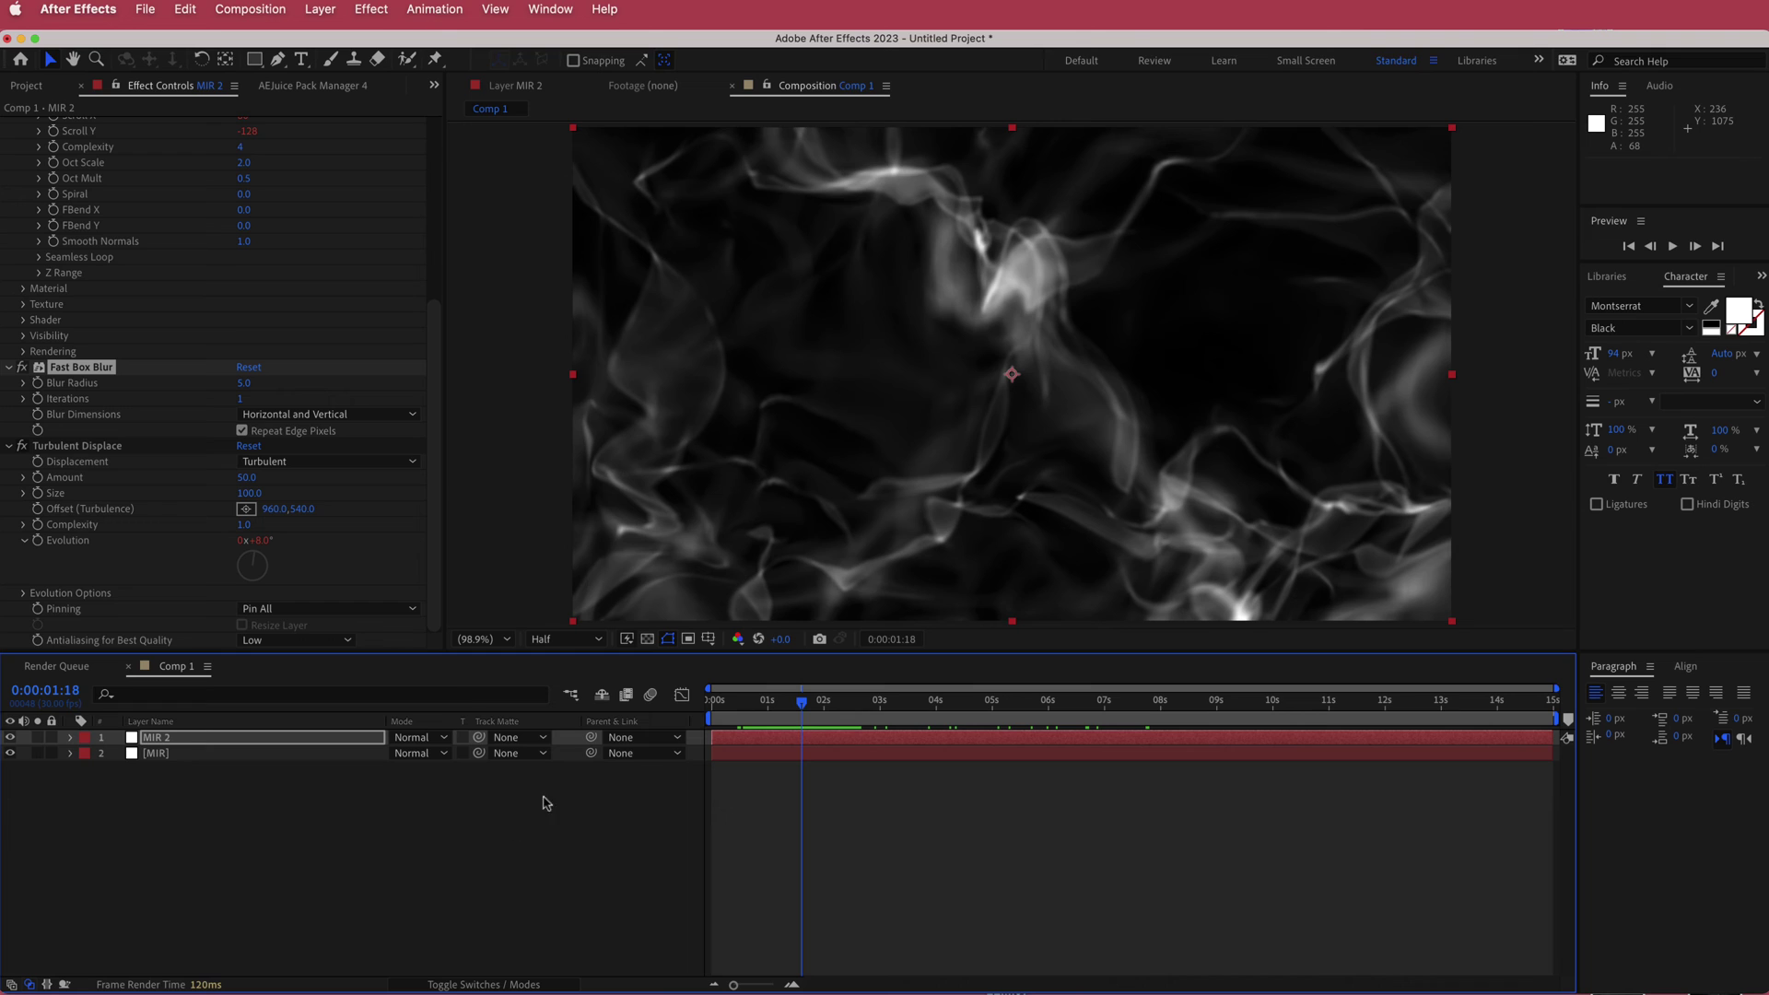
right_click(574, 742)
mouse_move(638, 753)
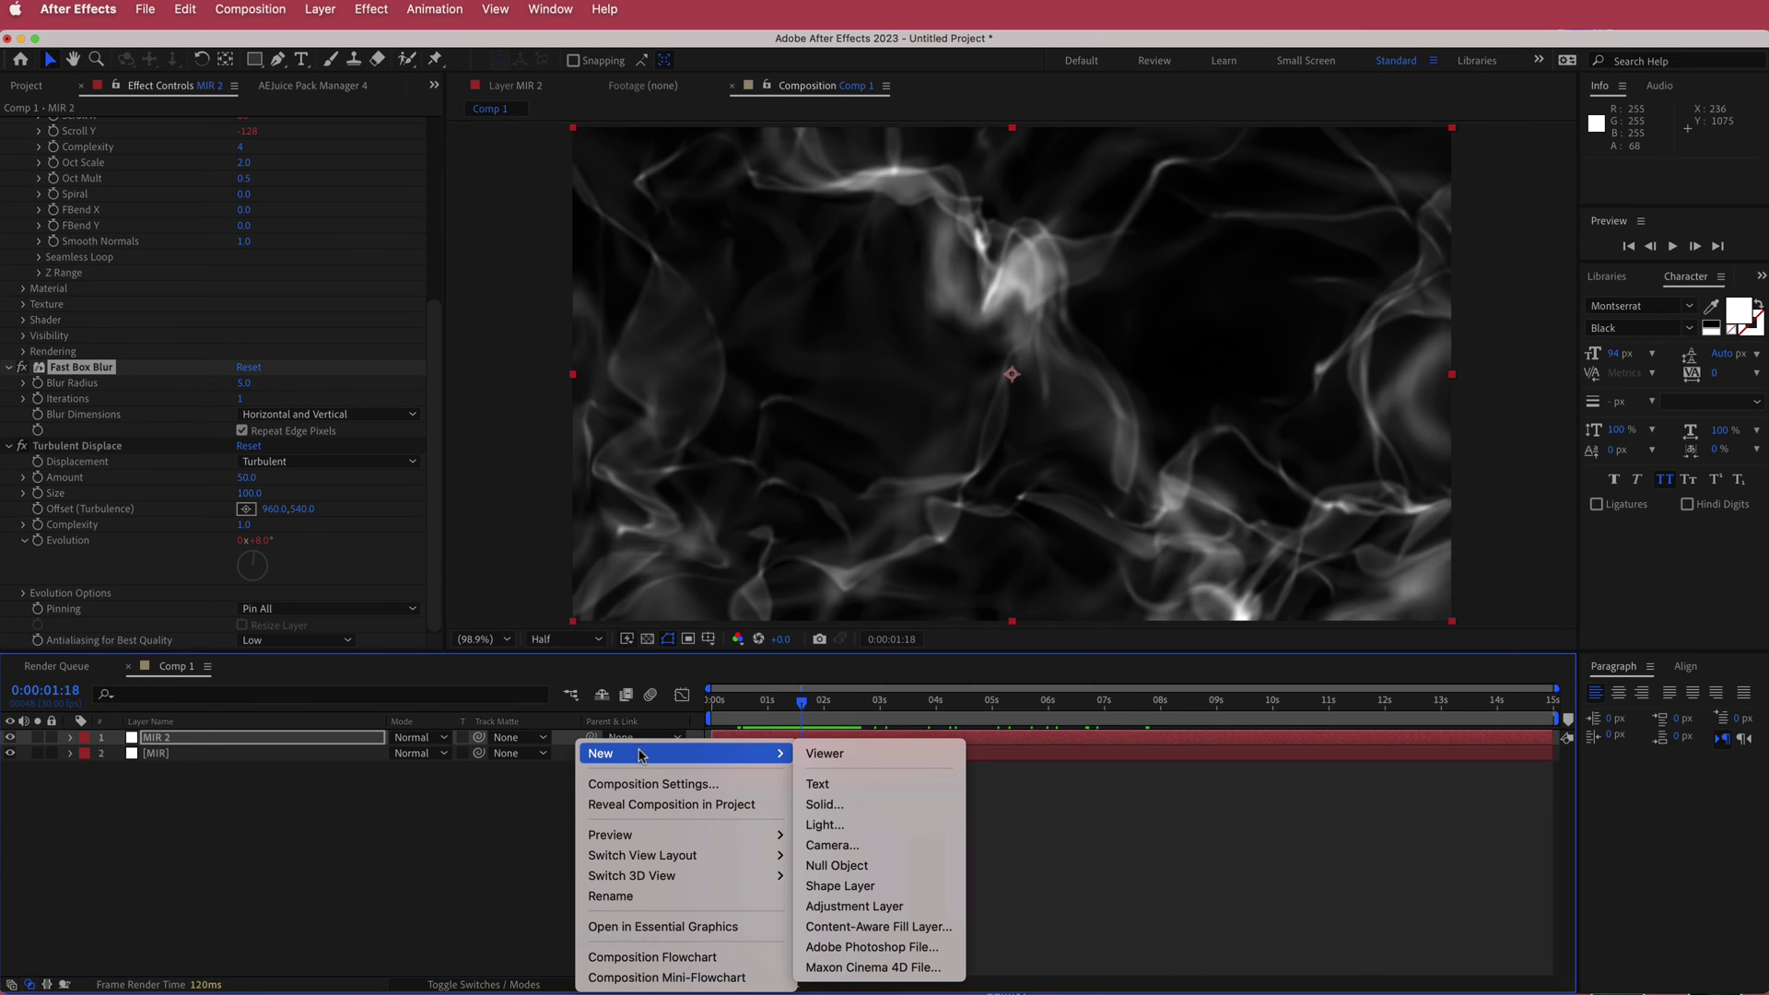
click(901, 814)
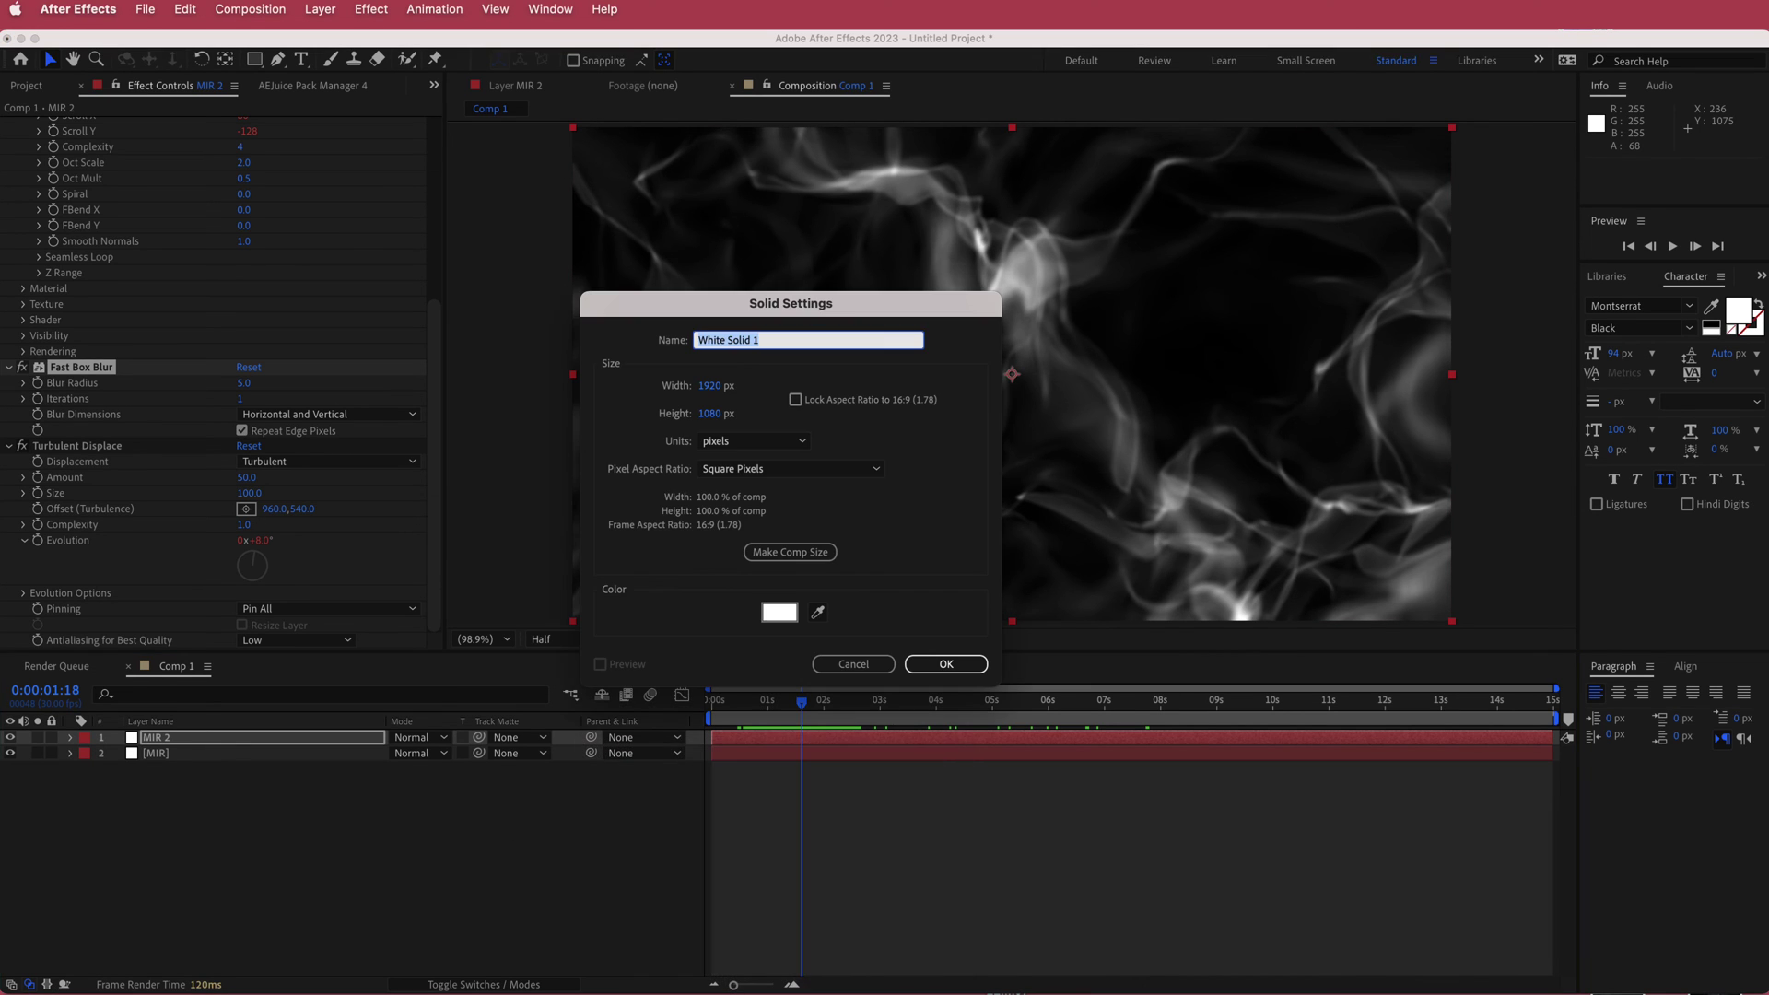
text(GRADIENT)
key(super+a)
key(Return)
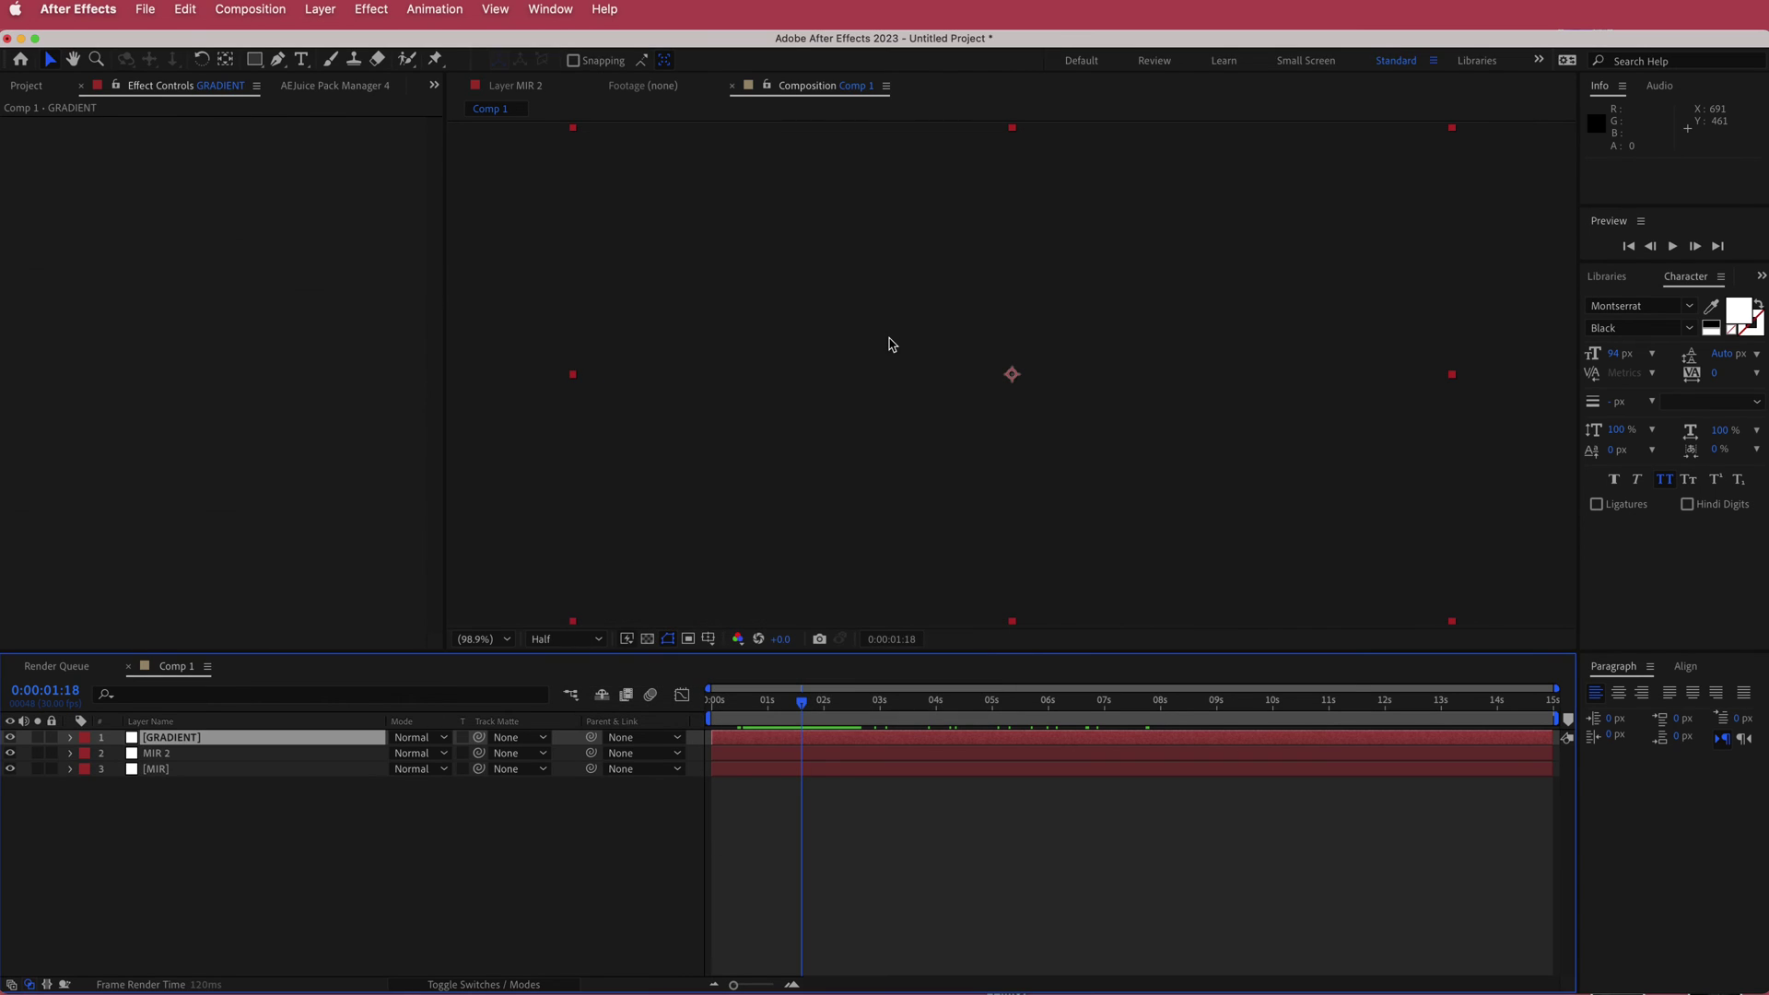
Step: Find the Gradient Ramp effect in the effect search and apply it to the GRADIENT layer
key(Caps_Lock)
key(ctrl+space)
text(FR)
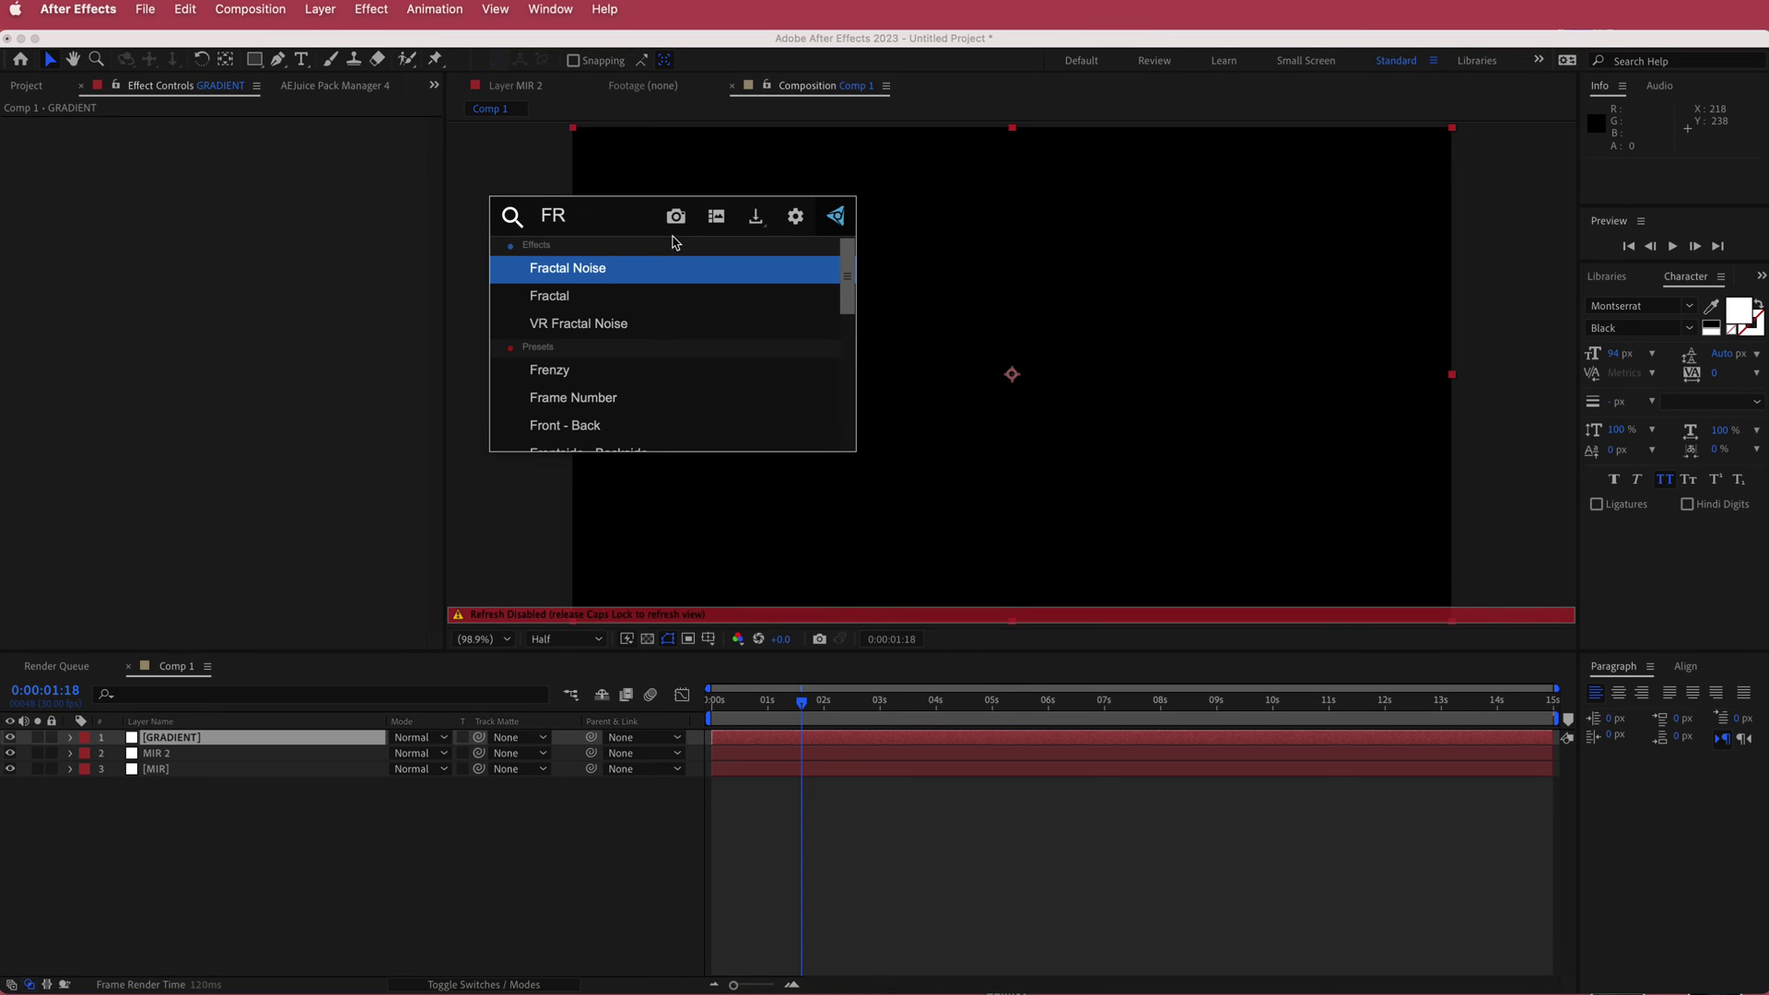
key(BackSpace)
key(BackSpace)
text(RAM)
key(Return)
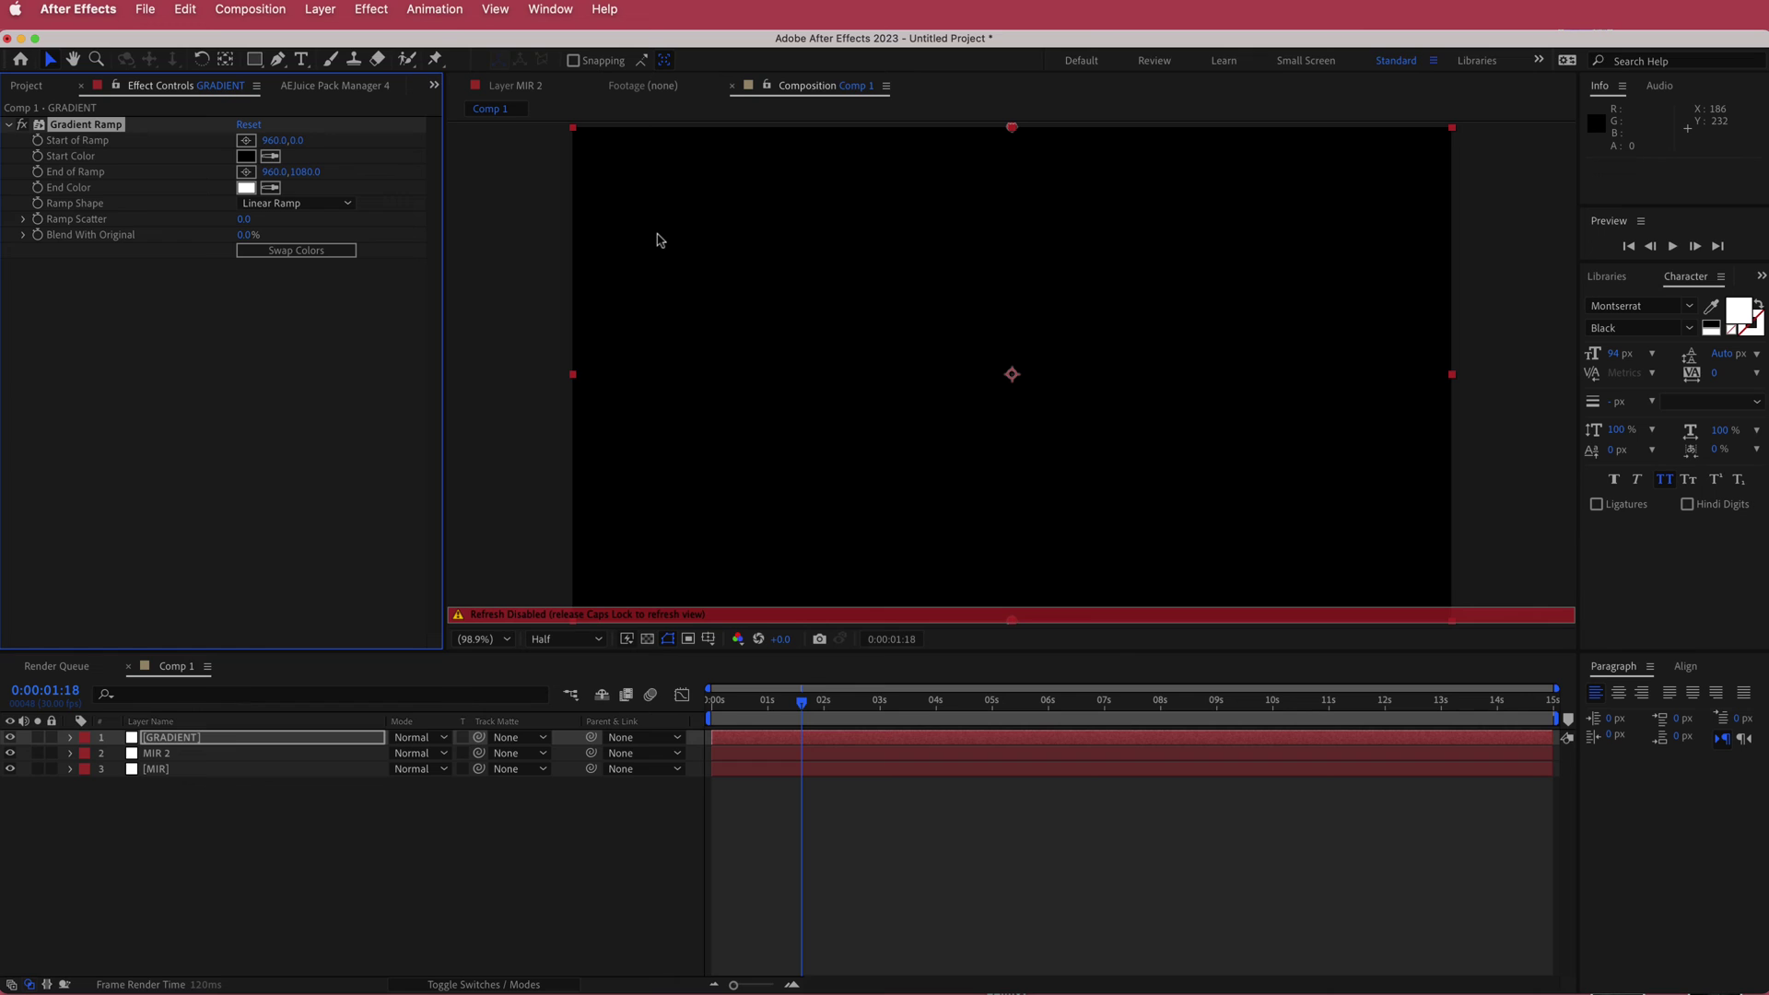
Step: Set the Gradient Ramp's End Color to dark navy and its Start Color to 678983
key(Caps_Lock)
key(super+Tab)
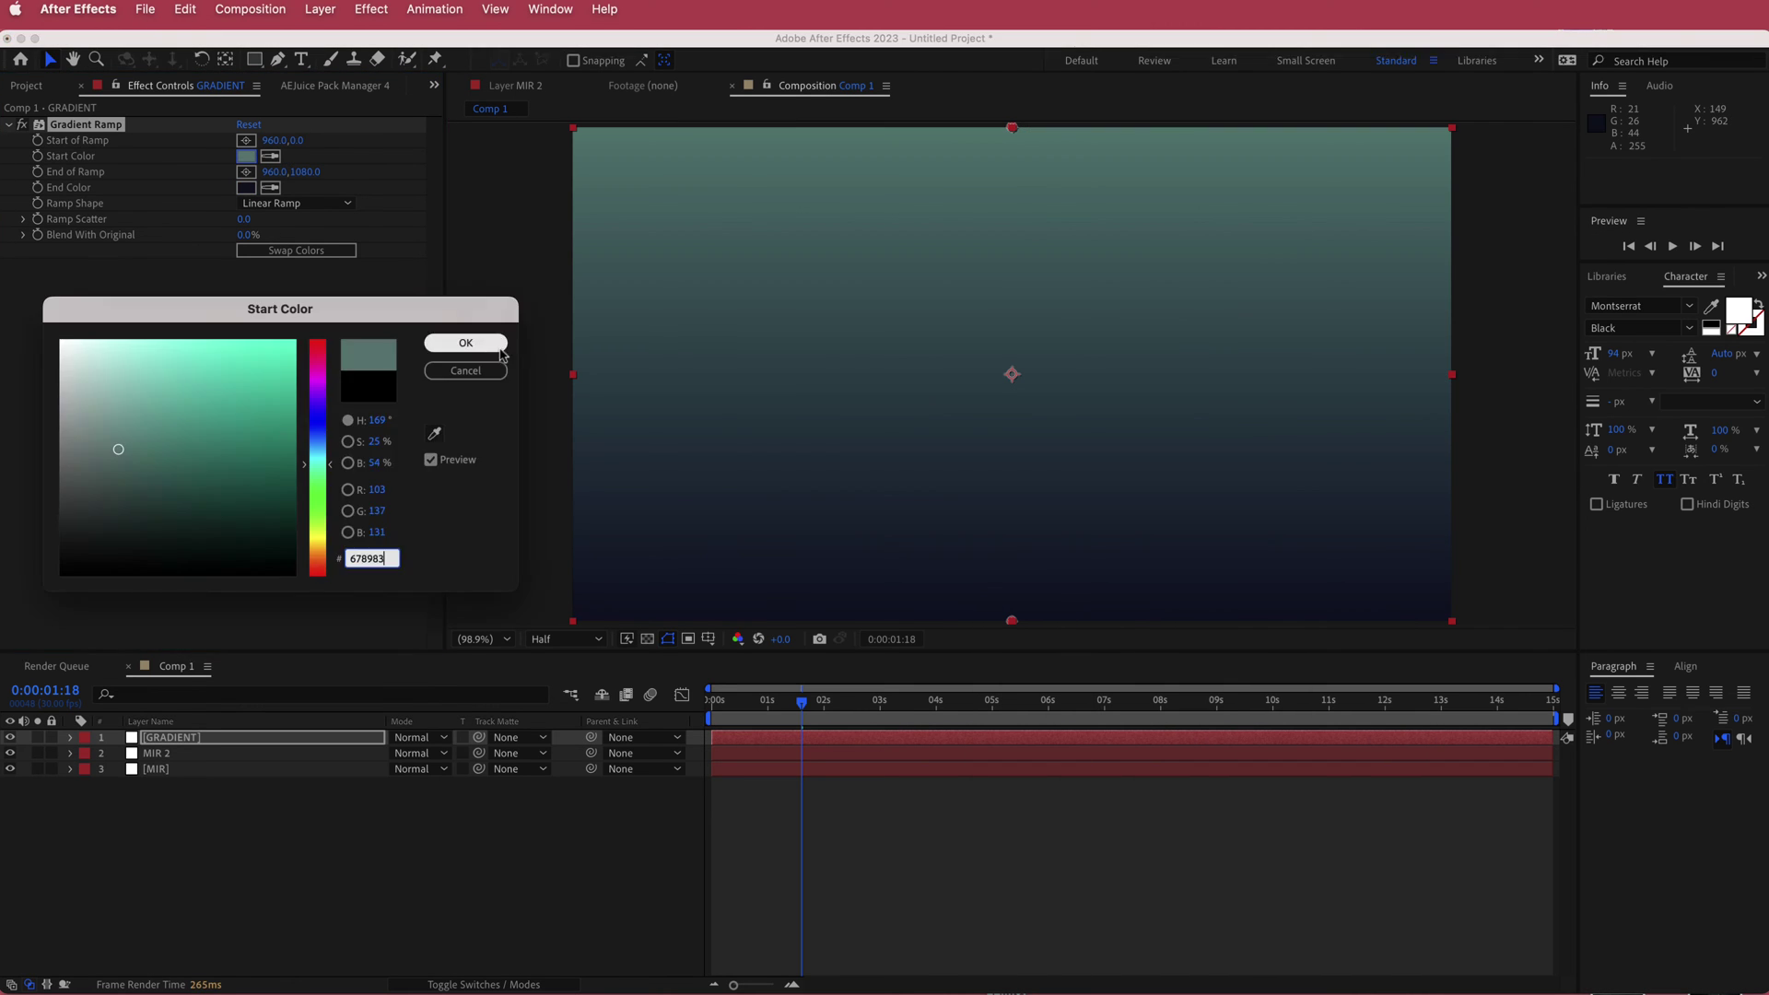
click(483, 339)
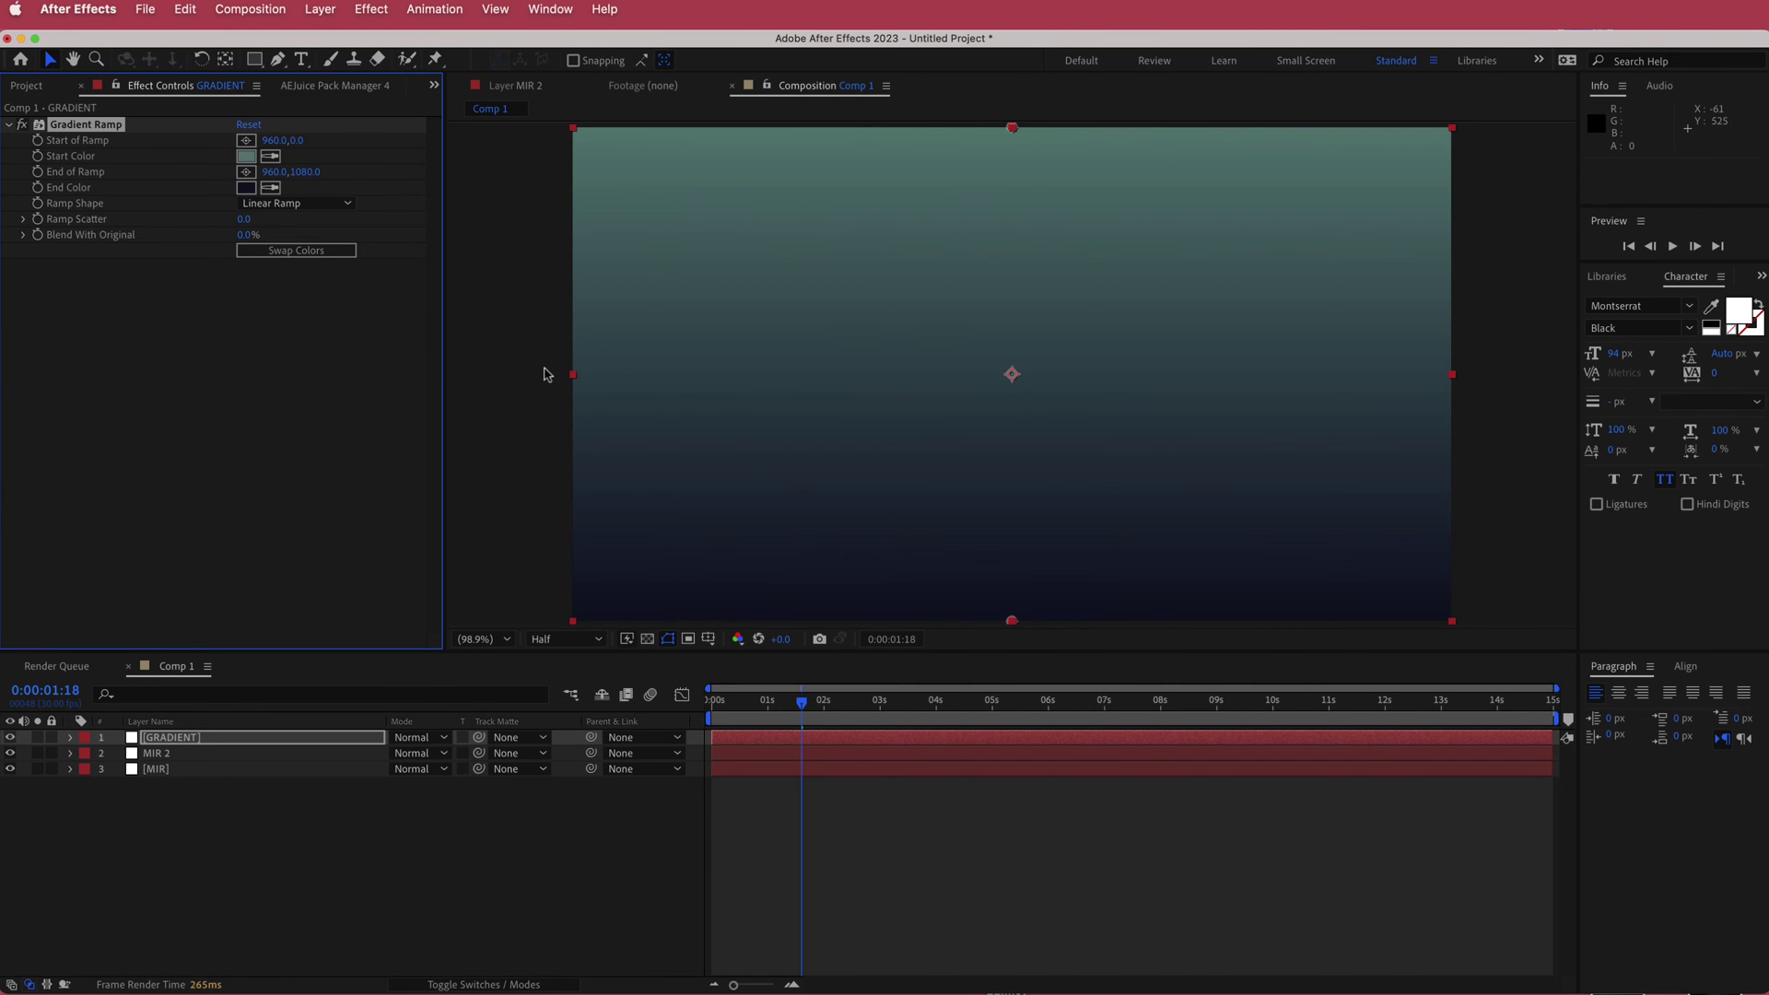
Step: Place the Start of Ramp above the frame at about 936, -194, and move the GRADIENT layer beneath both MIR layers
click(246, 140)
click(620, 143)
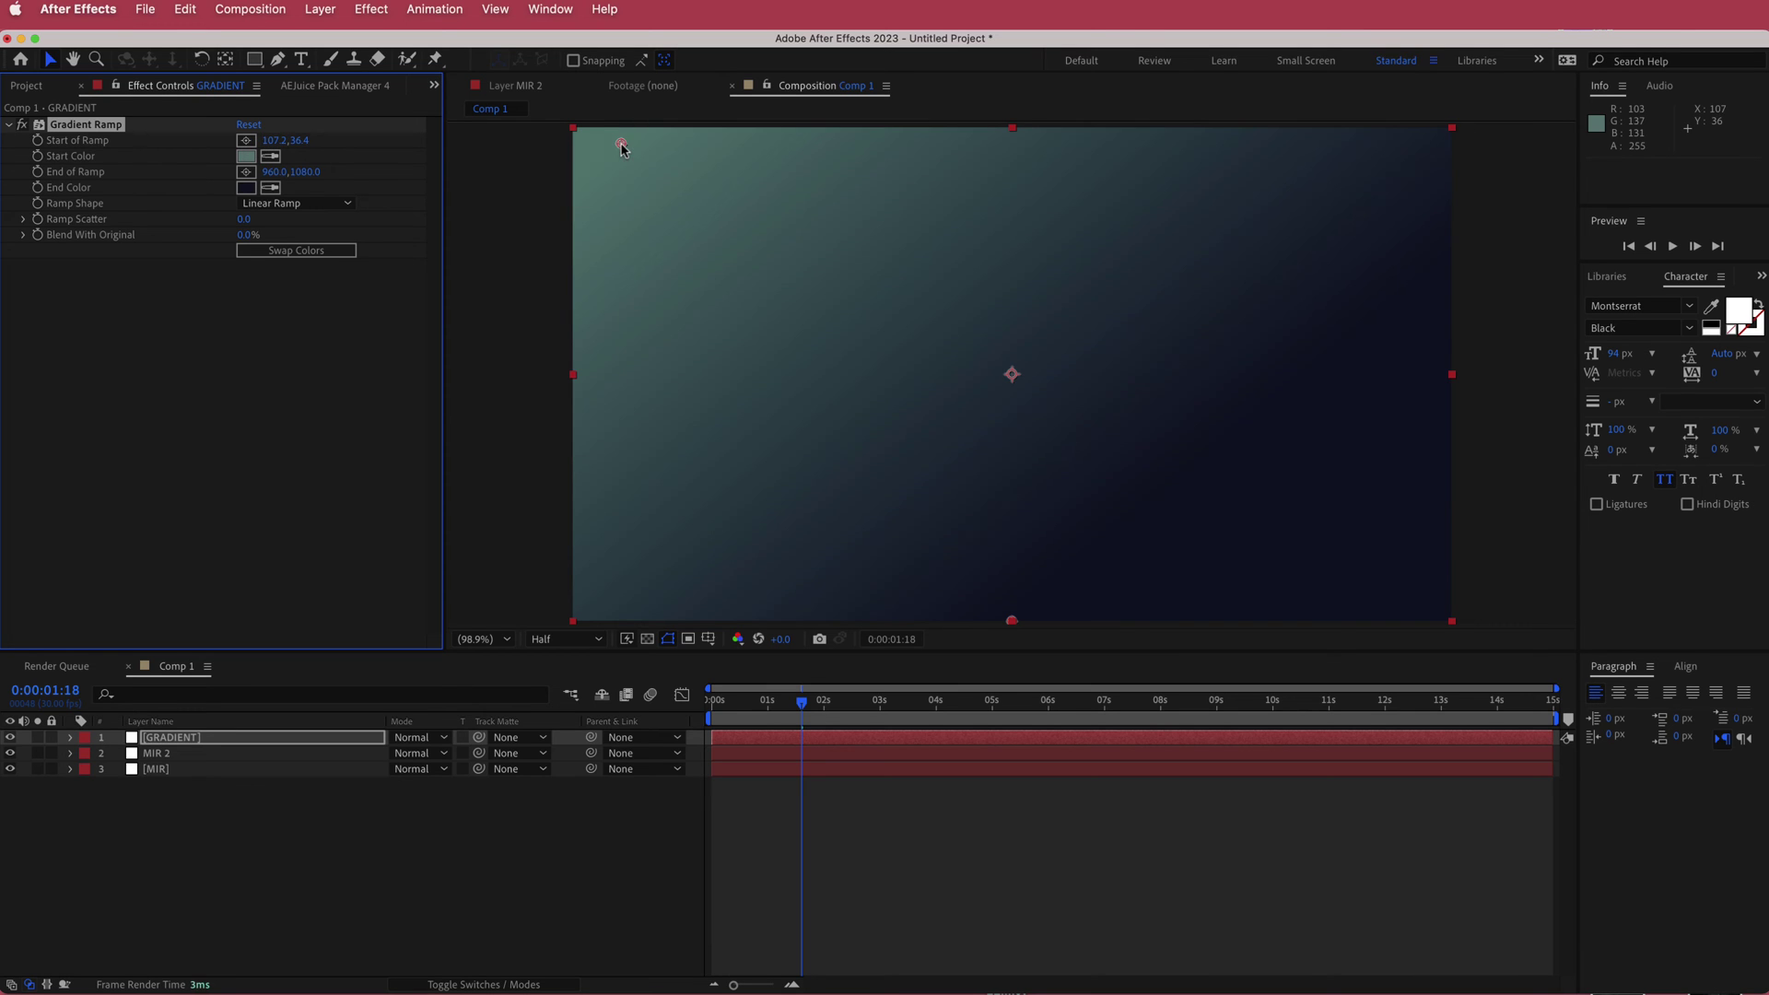
drag(620, 143, 1002, 53)
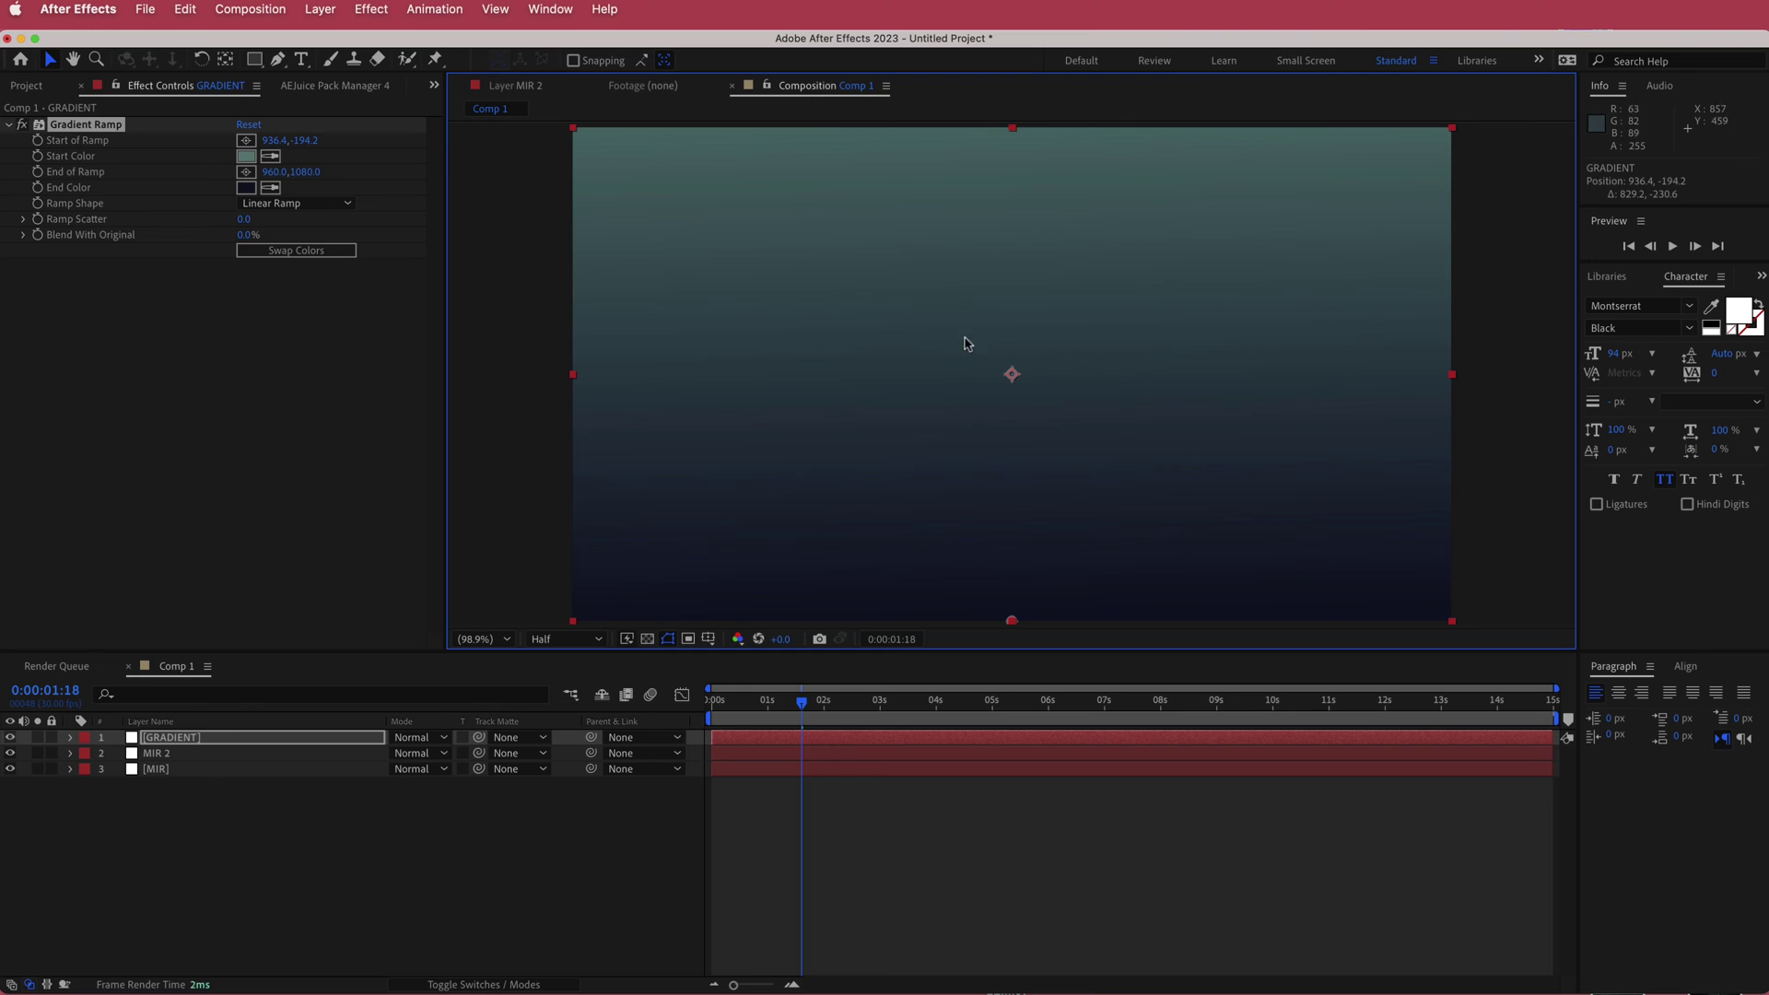
drag(214, 741, 231, 794)
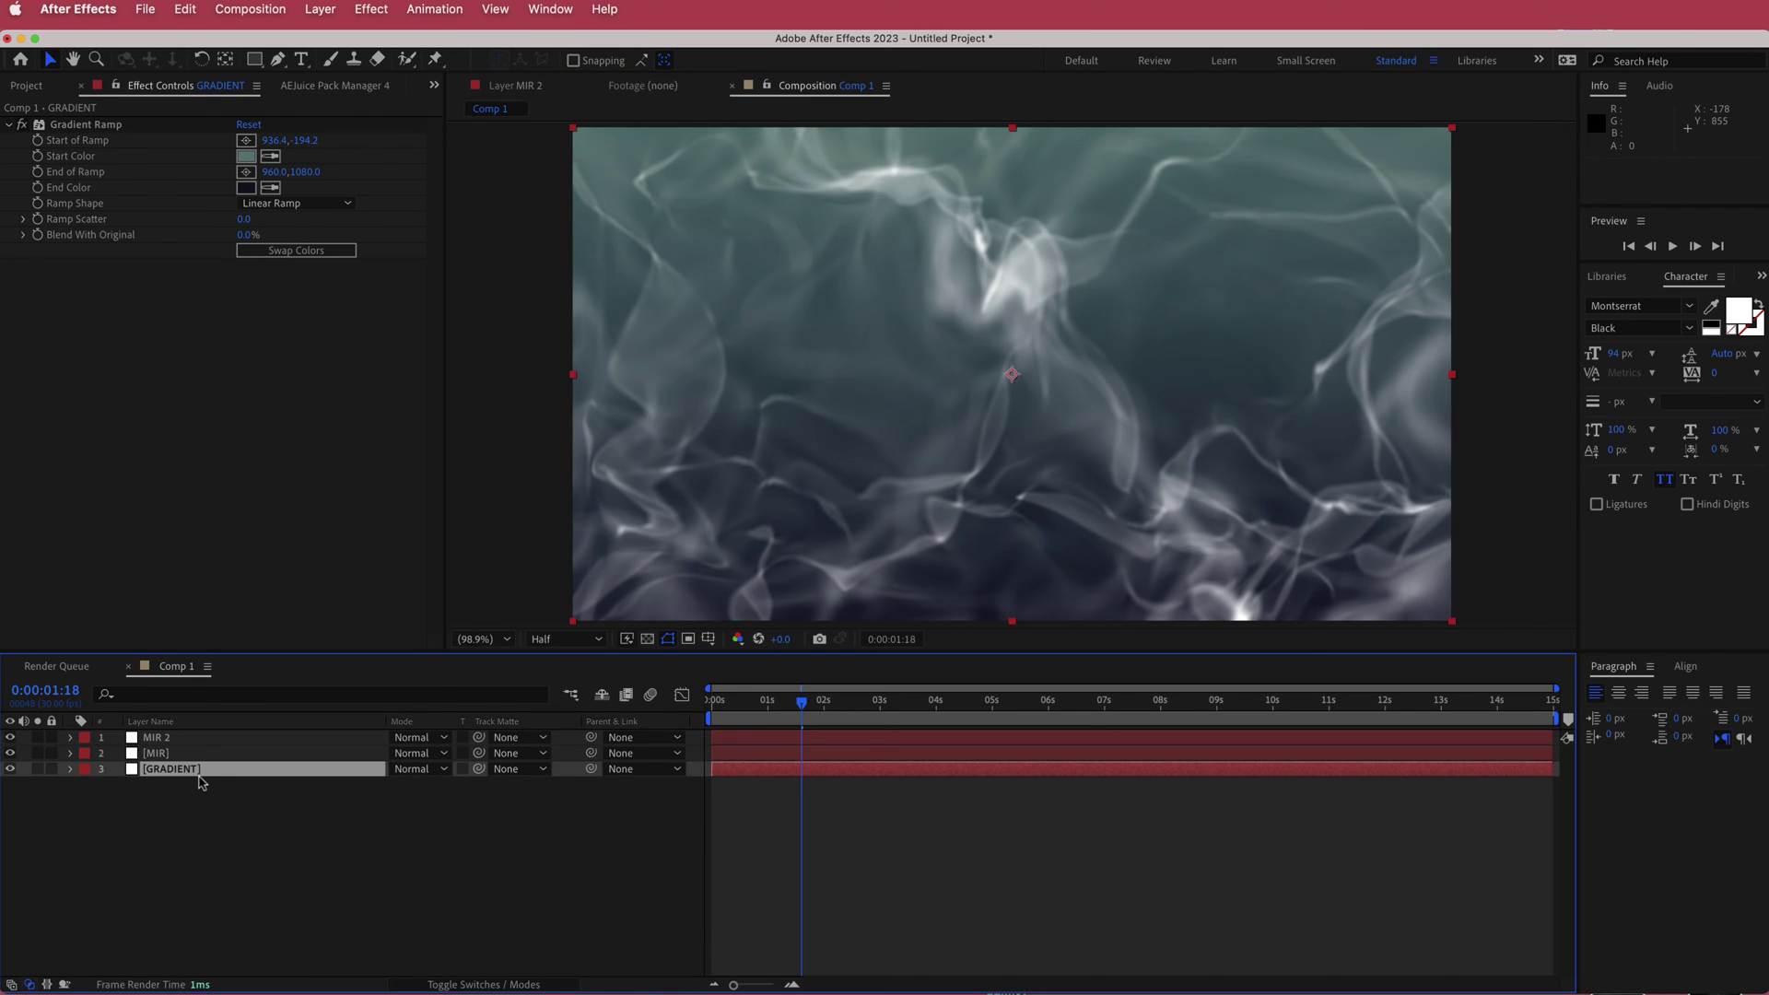
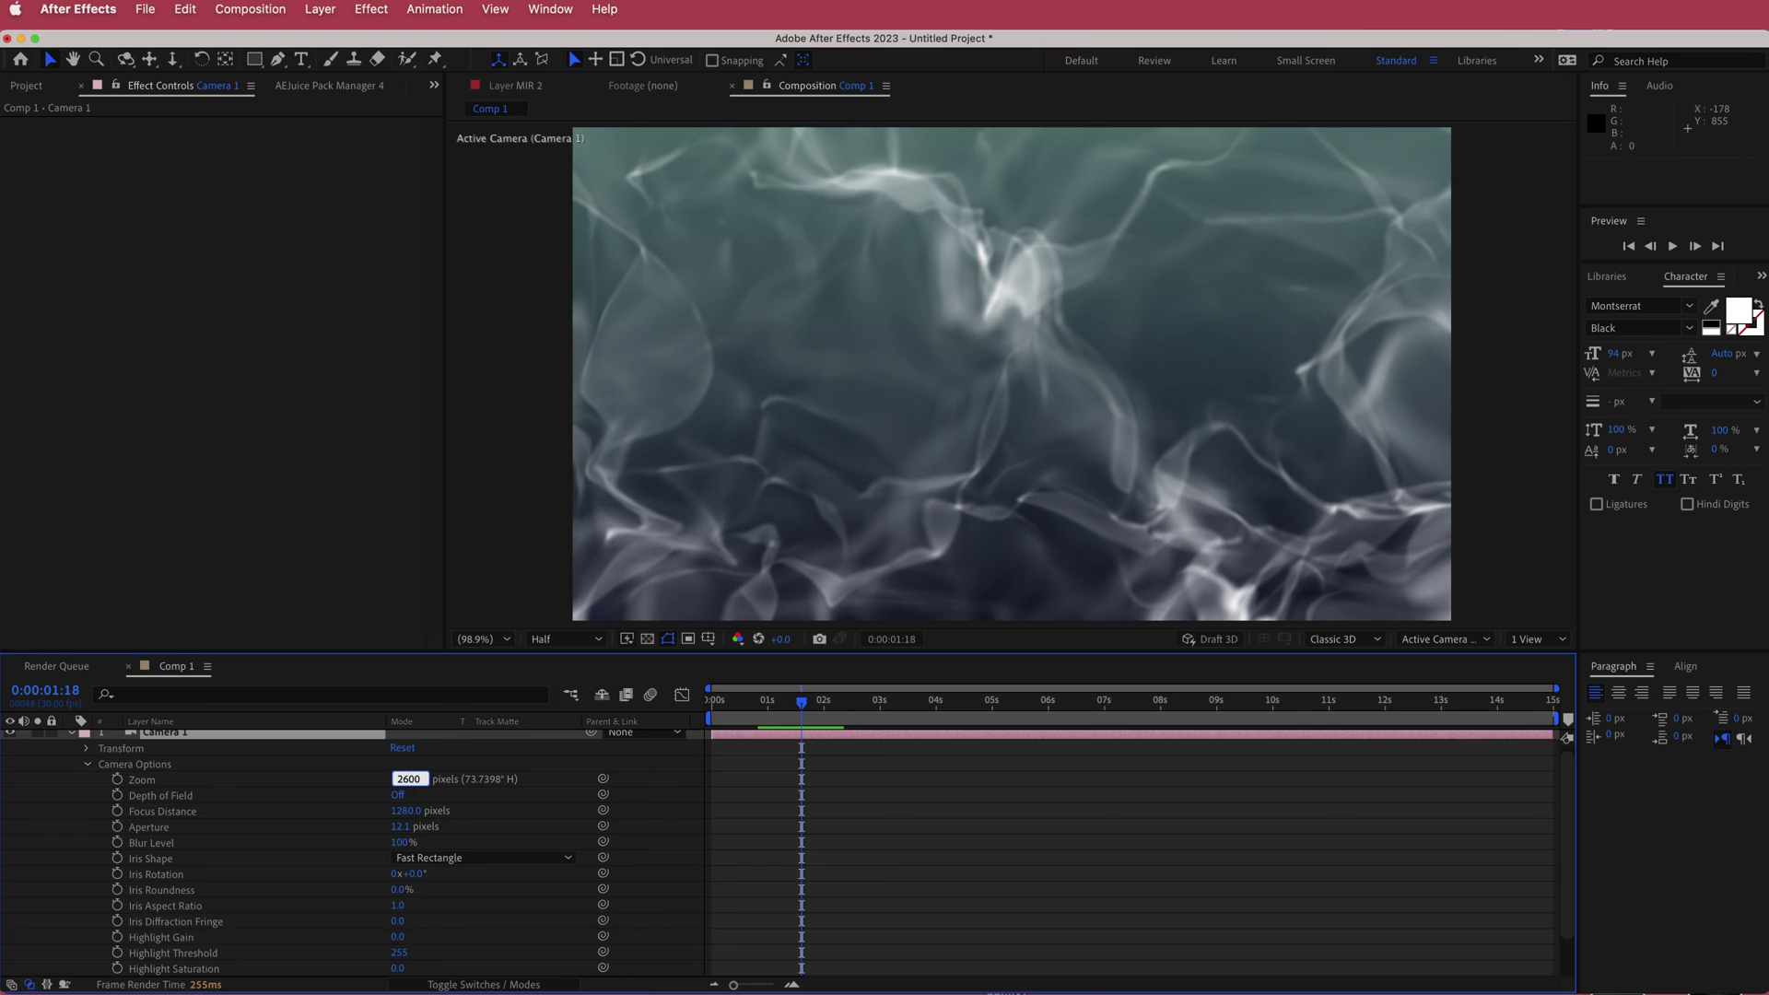
Step: Try a Camera 1 Zoom of 2600 pixels, then reduce it to 1803 pixels and scrub the timeline slightly
key(Return)
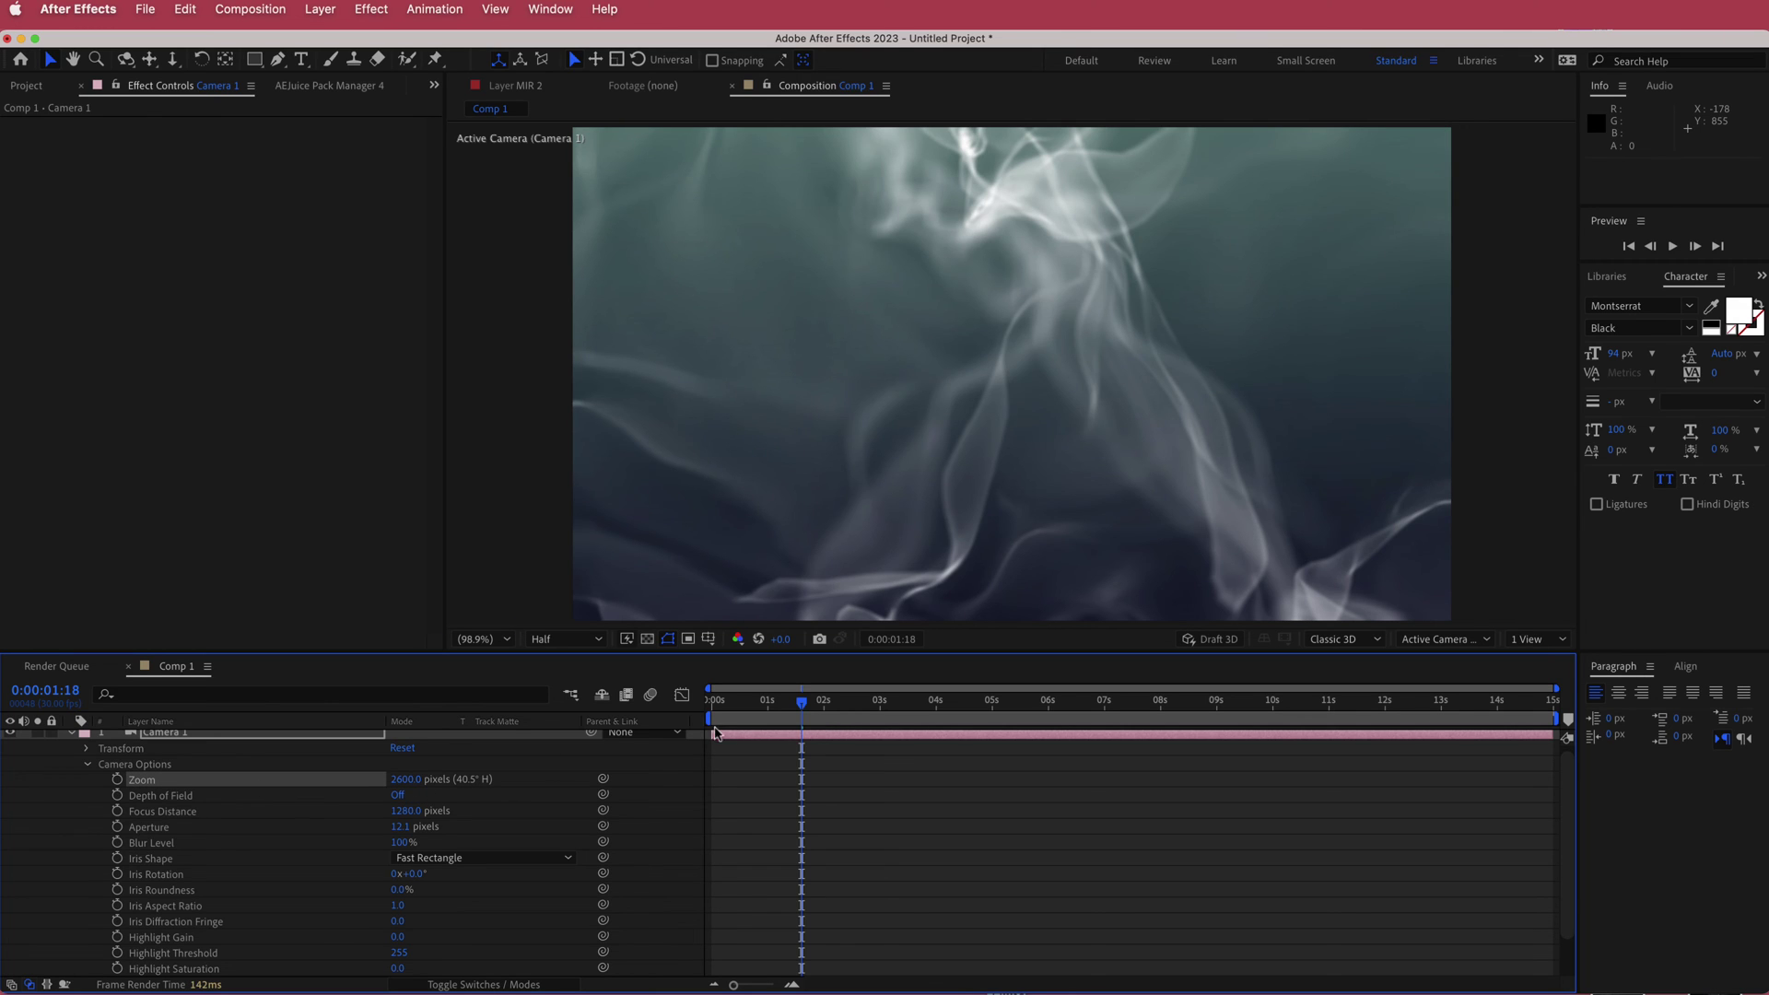
drag(406, 779, 115, 795)
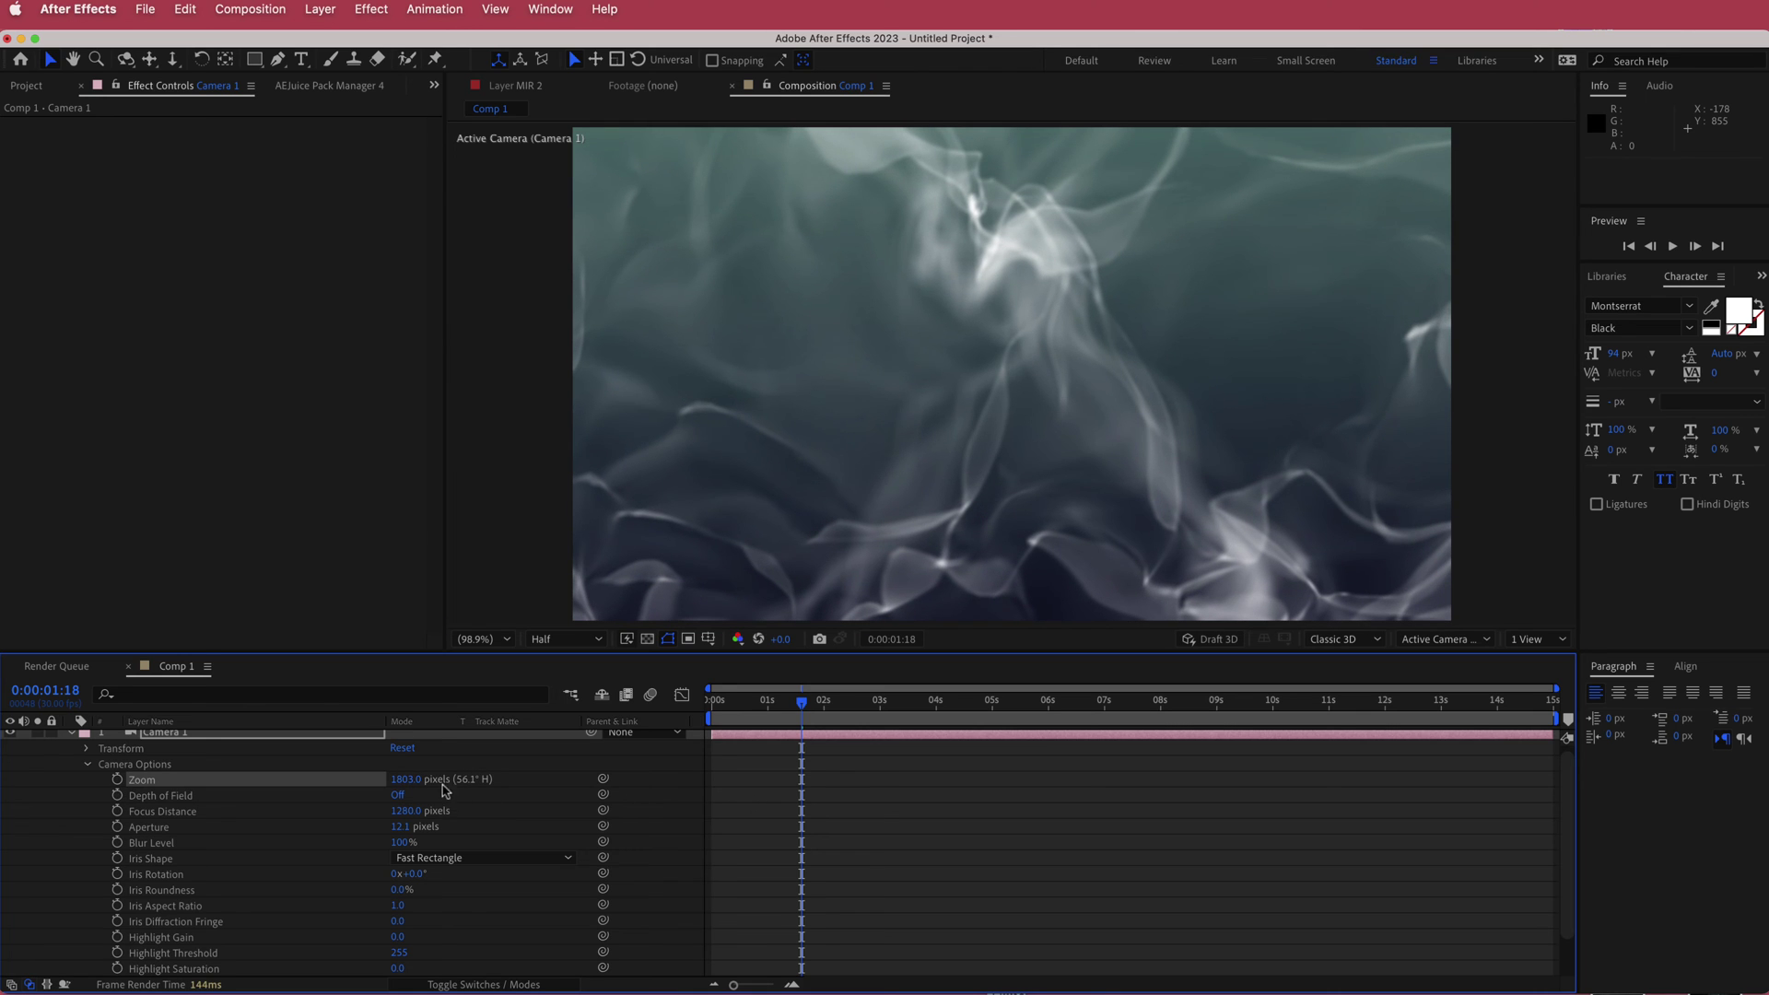
mouse_move(810, 715)
mouse_down()
mouse_move(737, 716)
mouse_move(799, 719)
mouse_up()
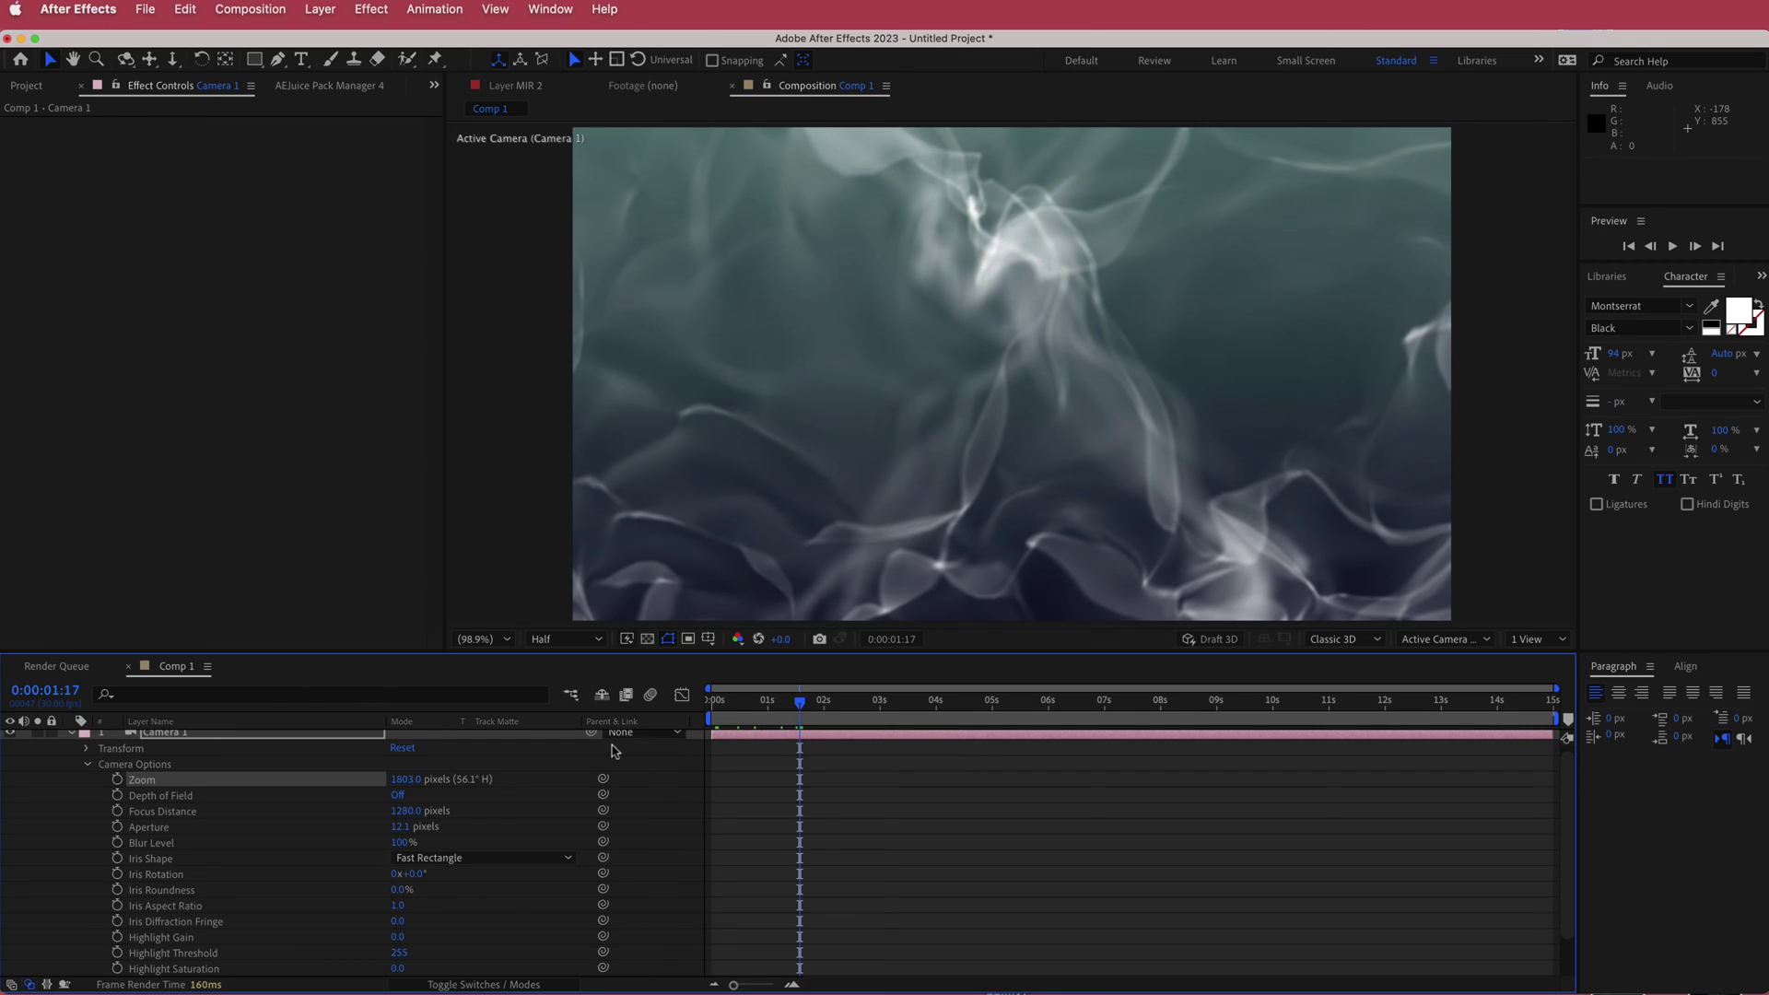
Step: Set Camera 1's Aperture to 400 pixels and scrub to about 3:15 to check the frame
click(400, 826)
key(Return)
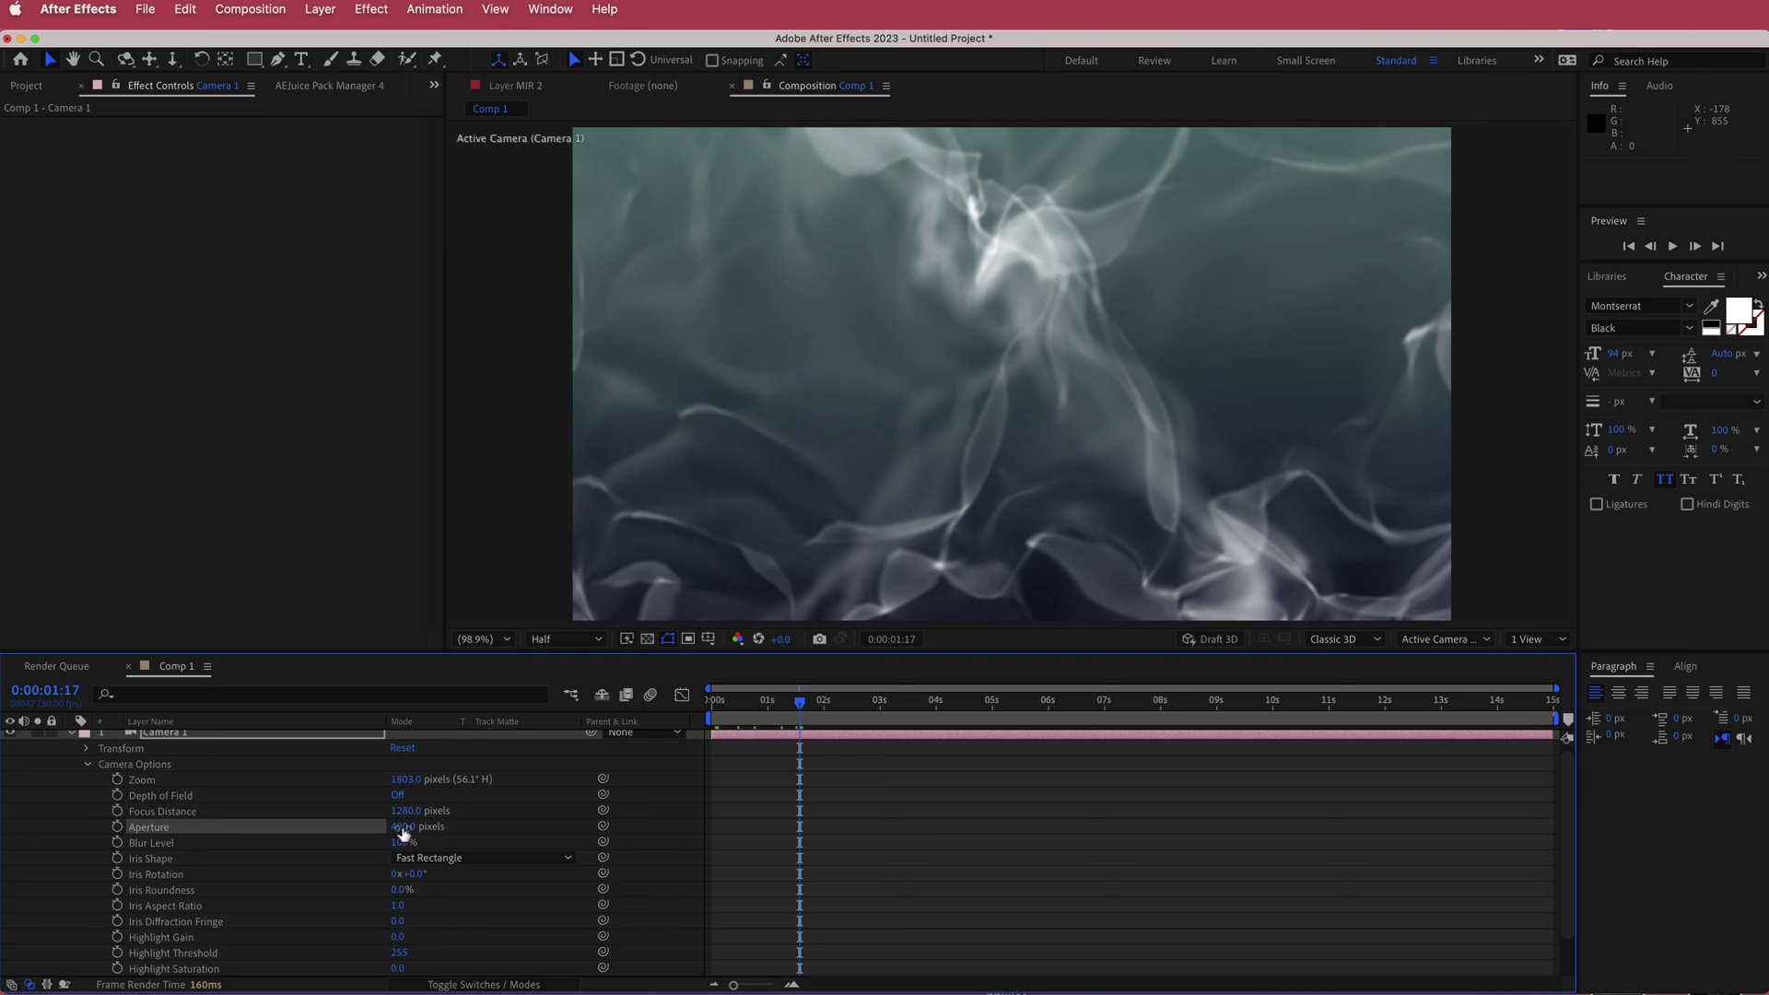
drag(802, 705, 910, 702)
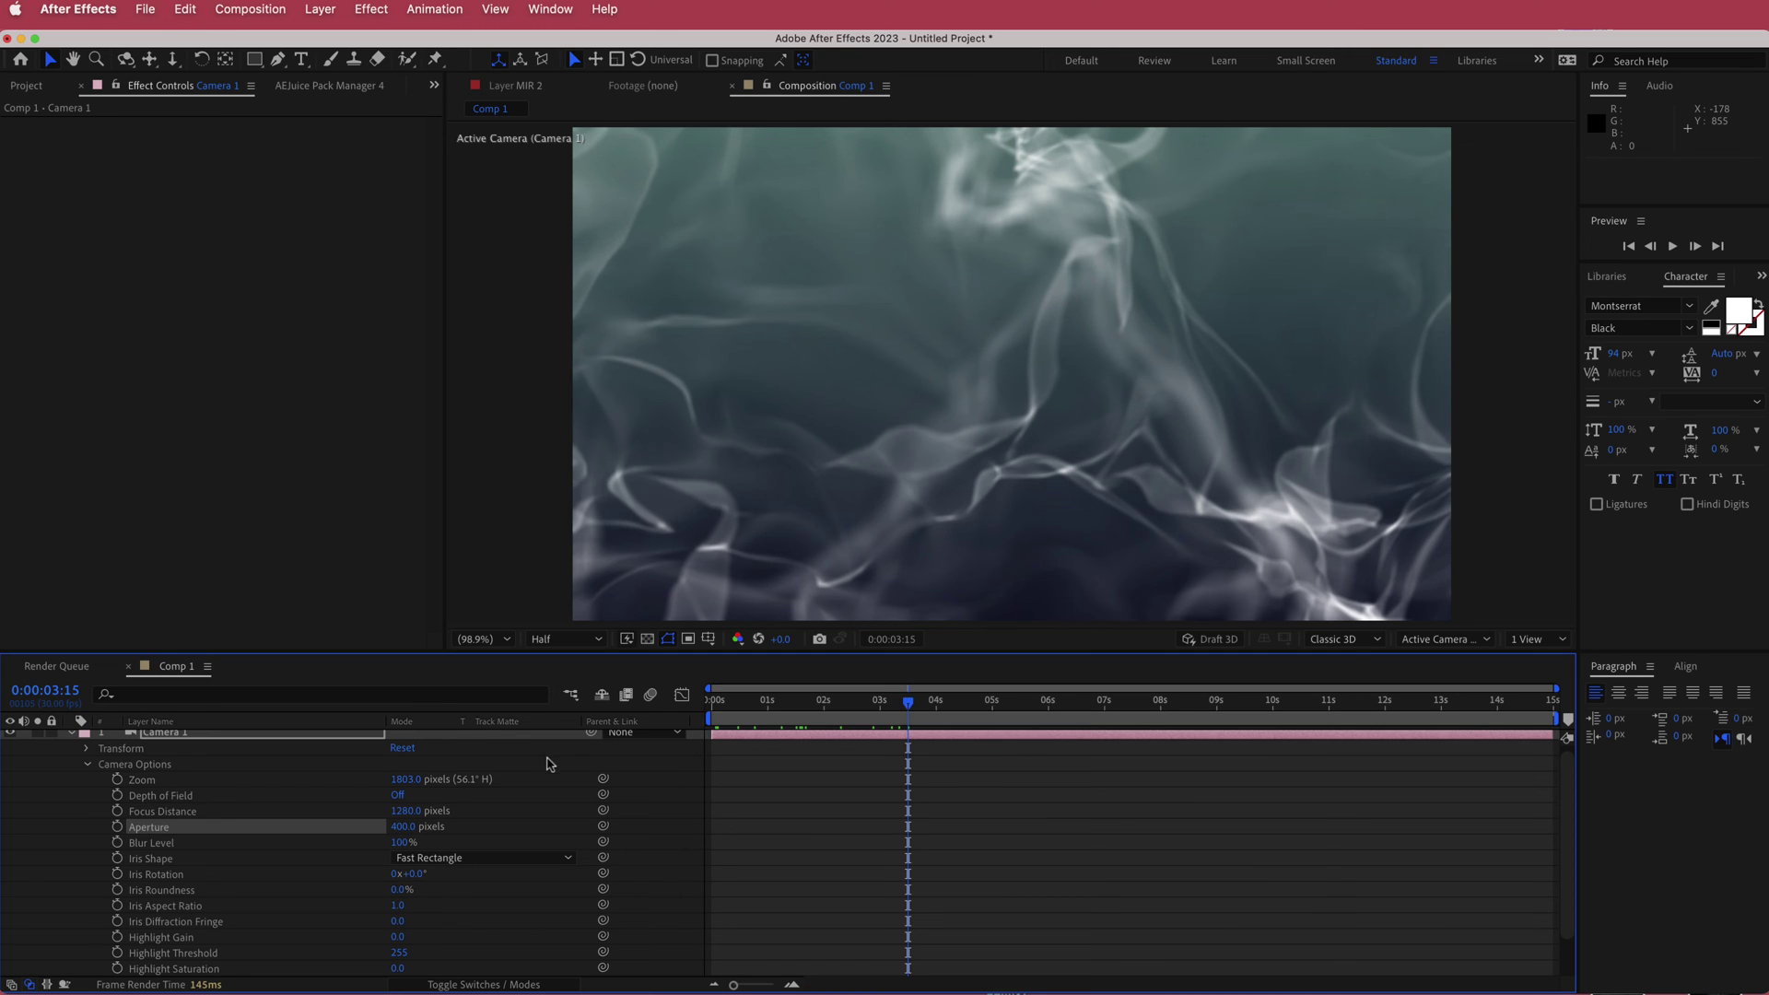
scroll(546, 842, down, 3)
scroll(546, 842, up, 3)
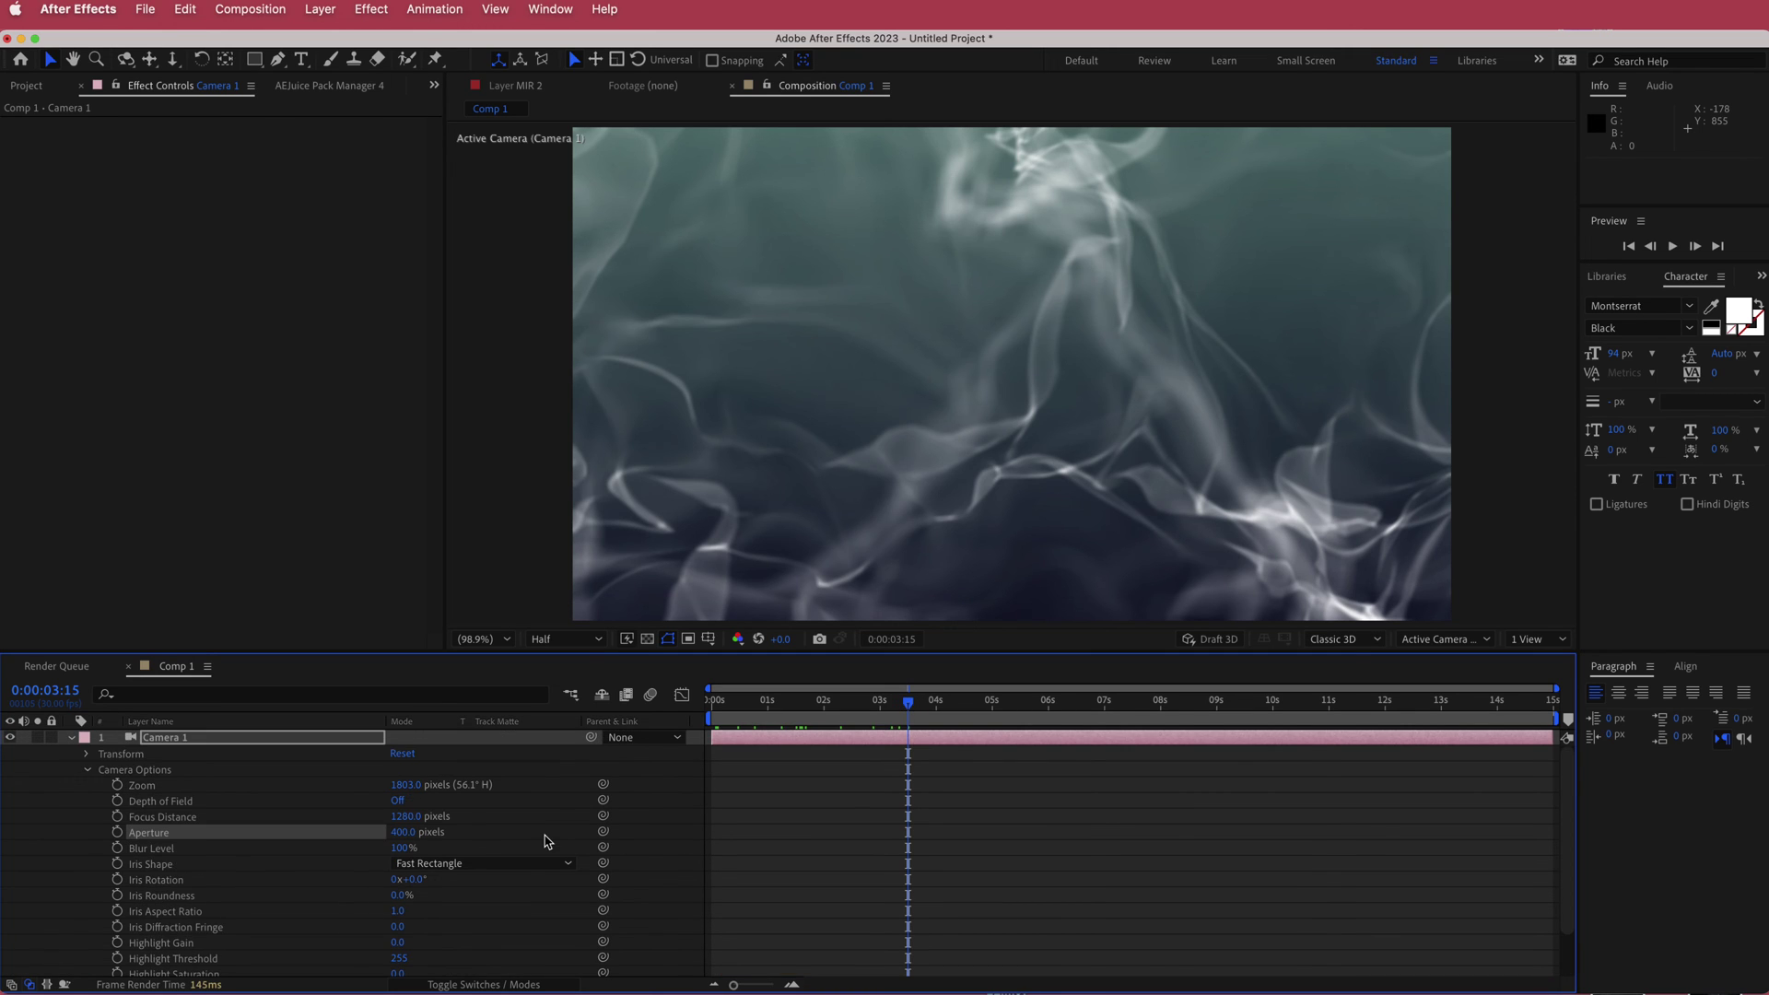
Step: Try orbiting Camera 1 around the scene, then undo the camera move
key(c)
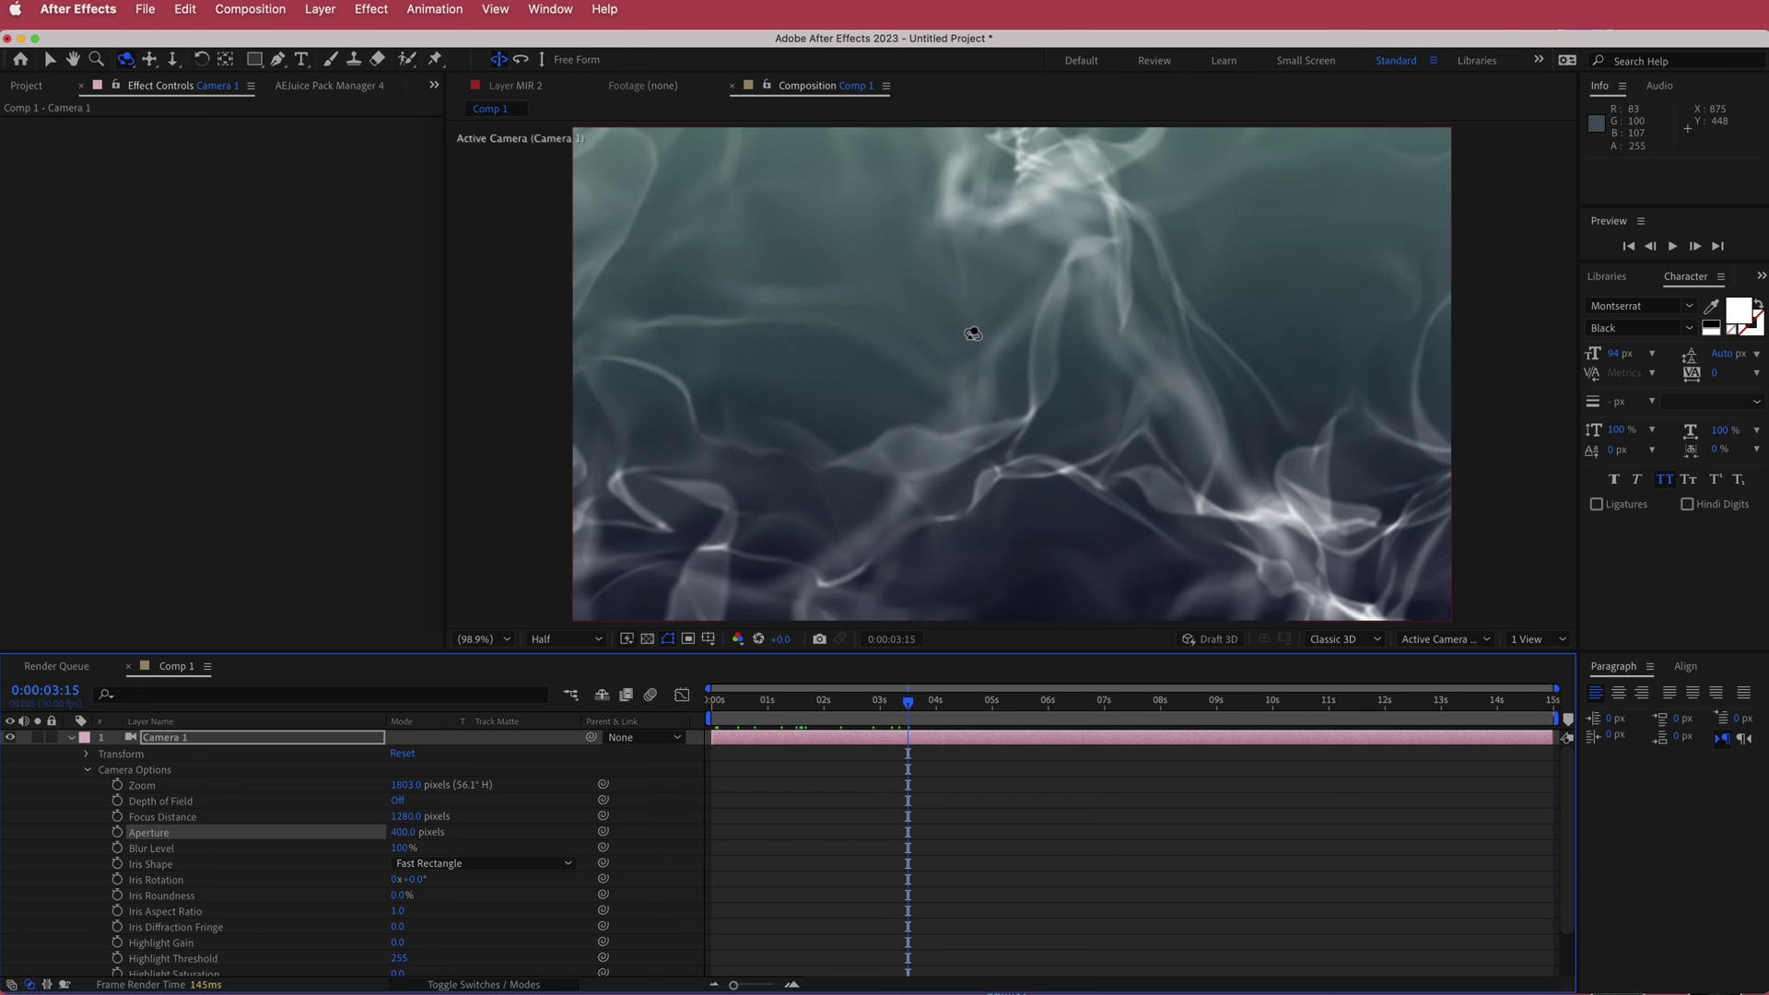
mouse_move(1027, 334)
mouse_down()
mouse_move(1064, 356)
mouse_move(1048, 352)
mouse_up()
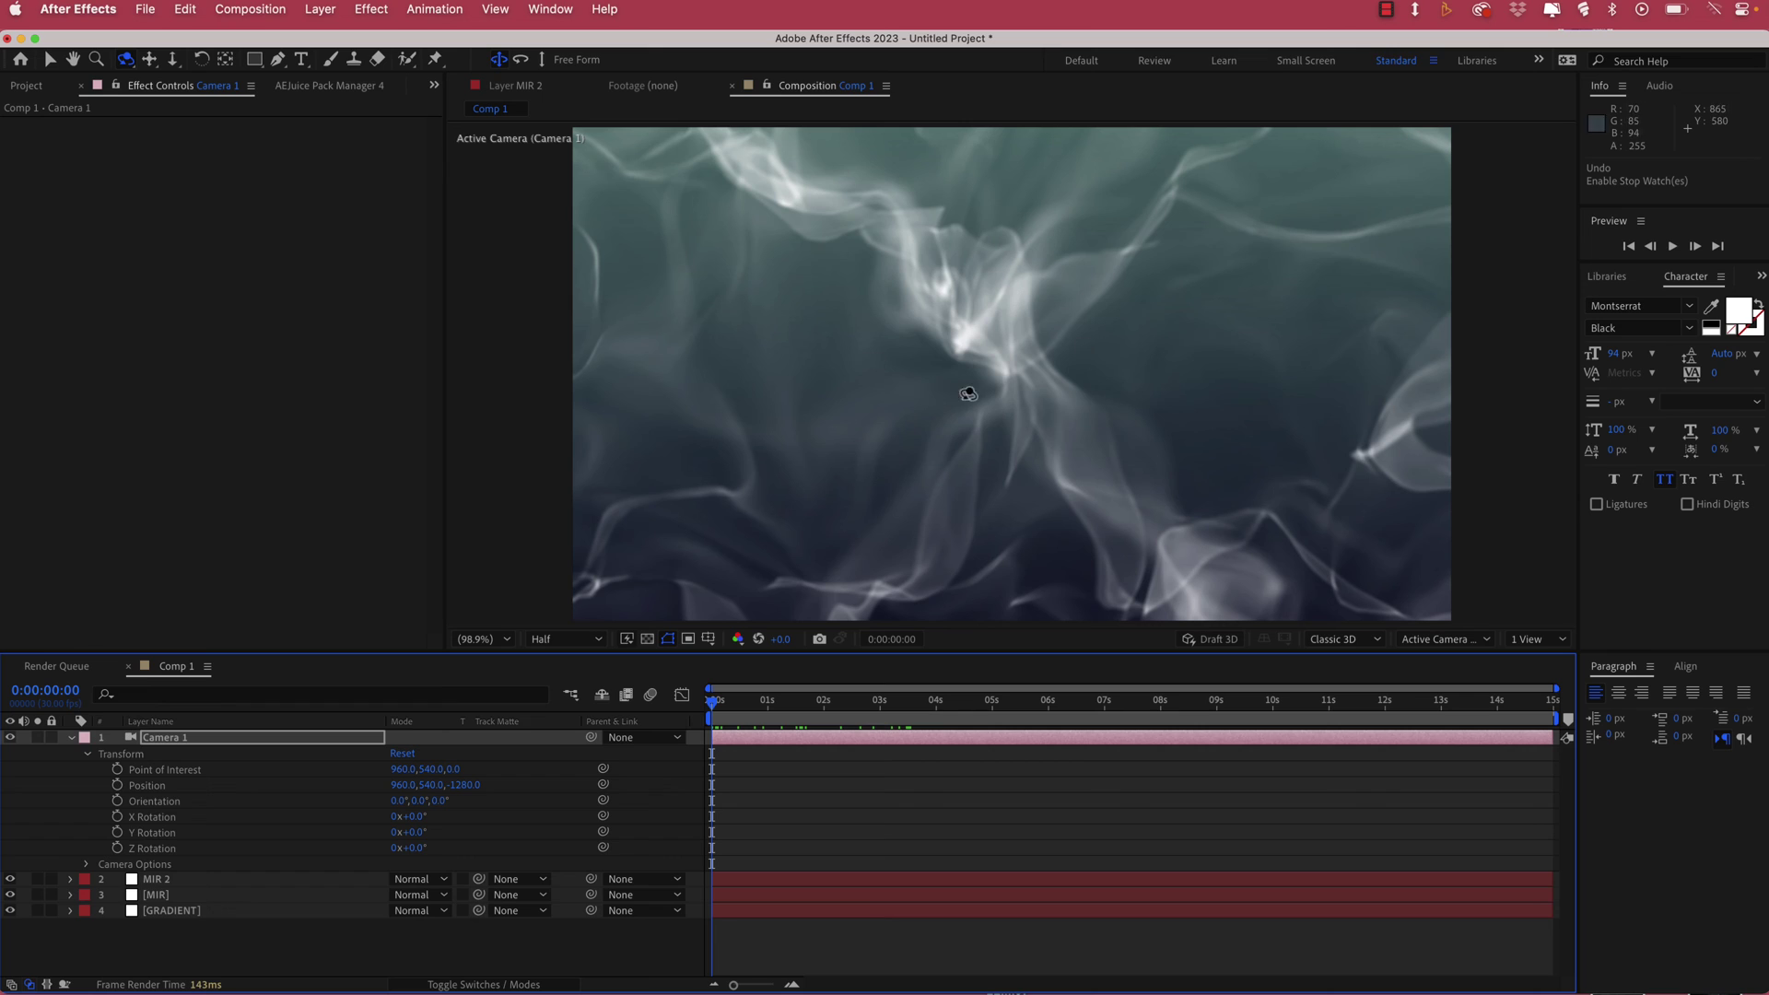
click(127, 60)
drag(742, 230, 786, 252)
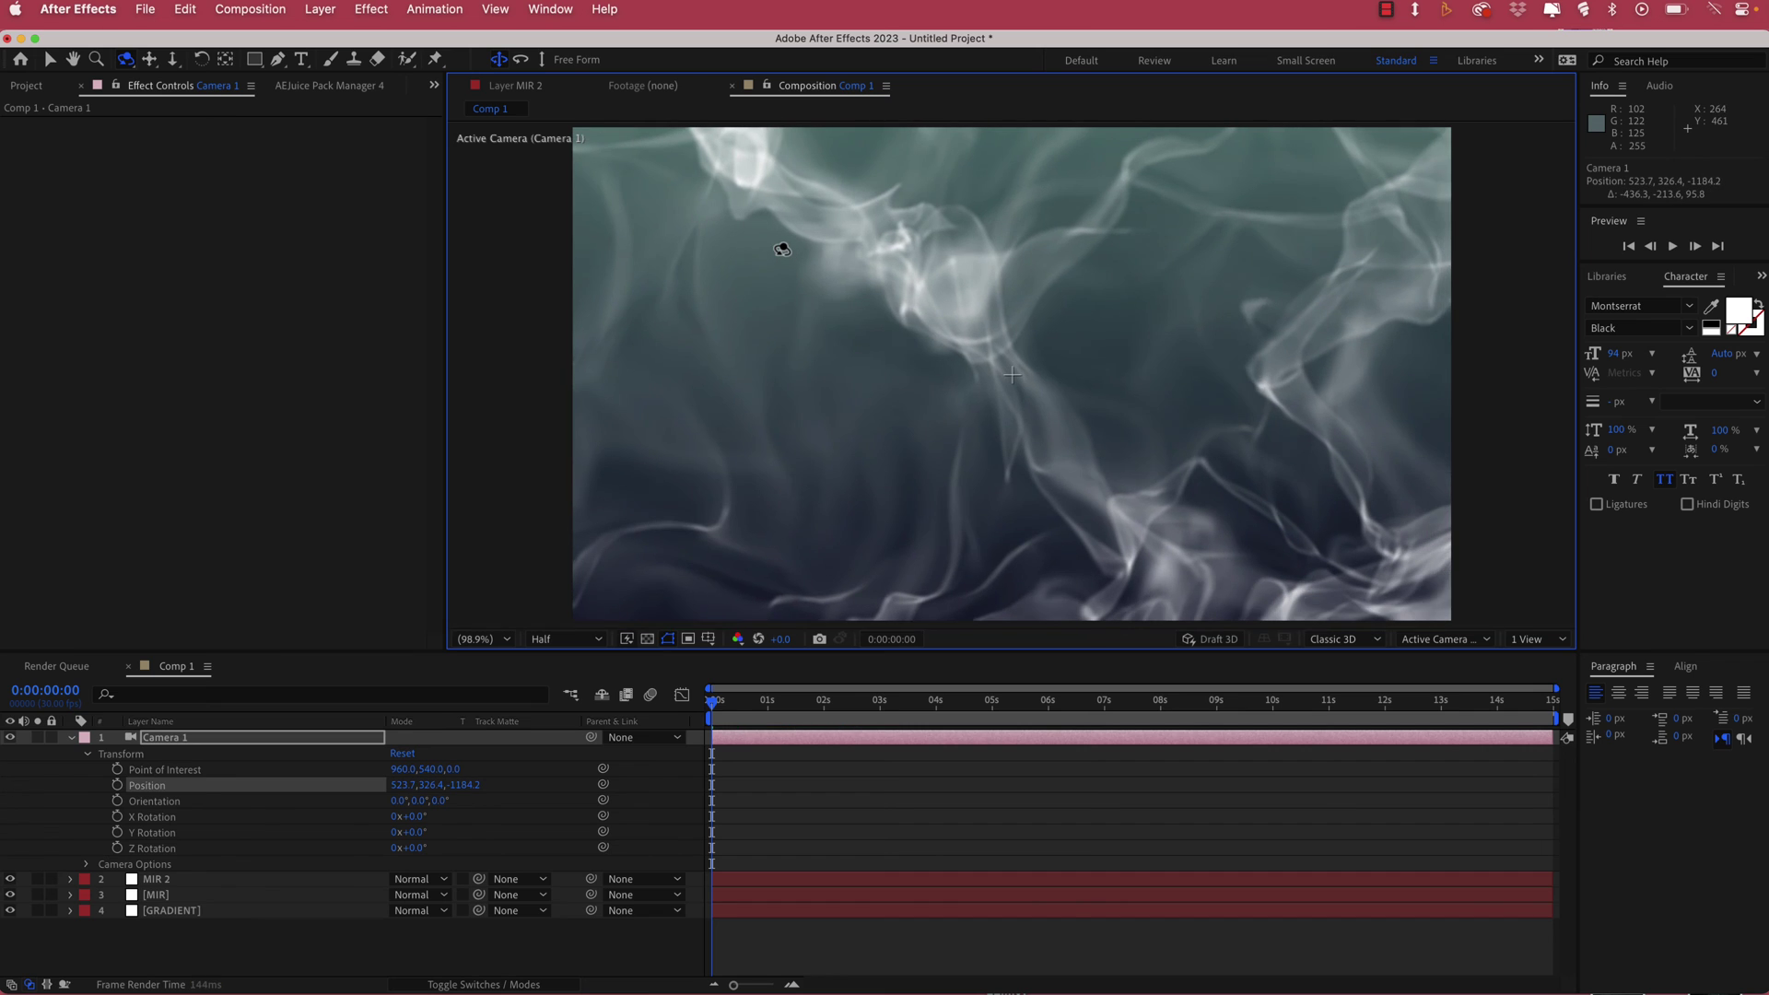
key(super+z)
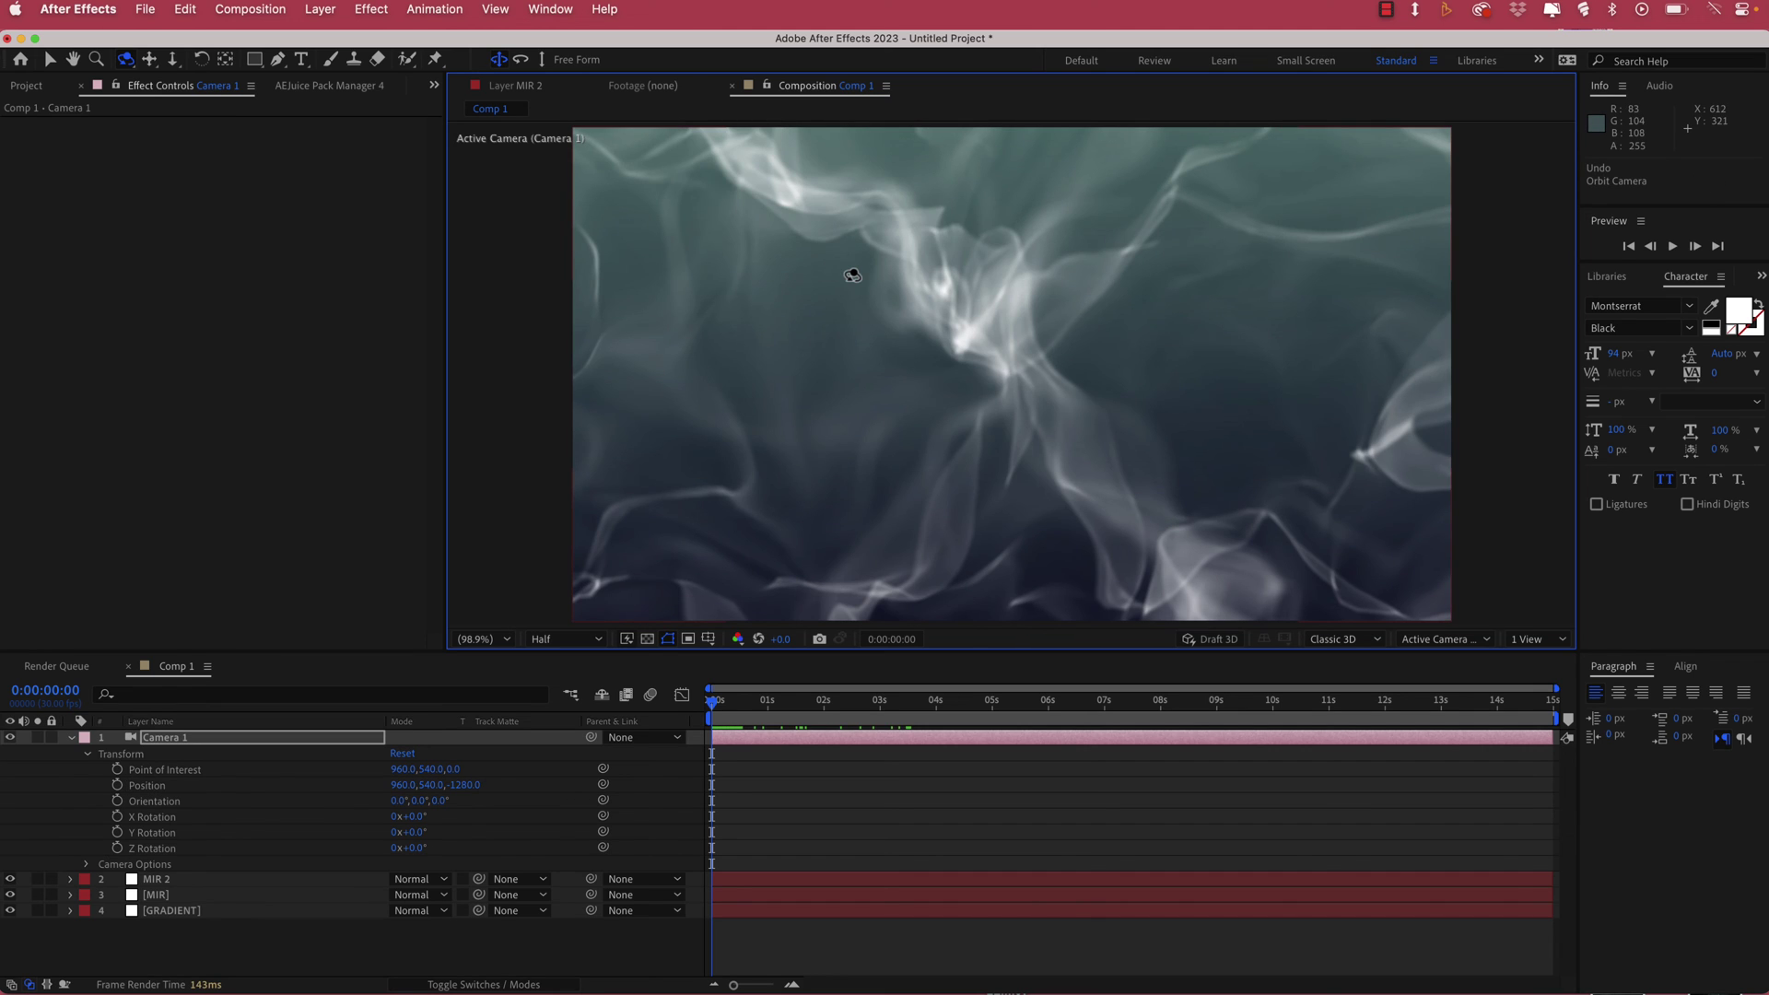
Step: Keyframe Camera 1's Position at 0:00 with an orbited view, then orbit to about 1322, 765, -1207 at 14:29
key(c)
key(c)
key(c)
click(117, 785)
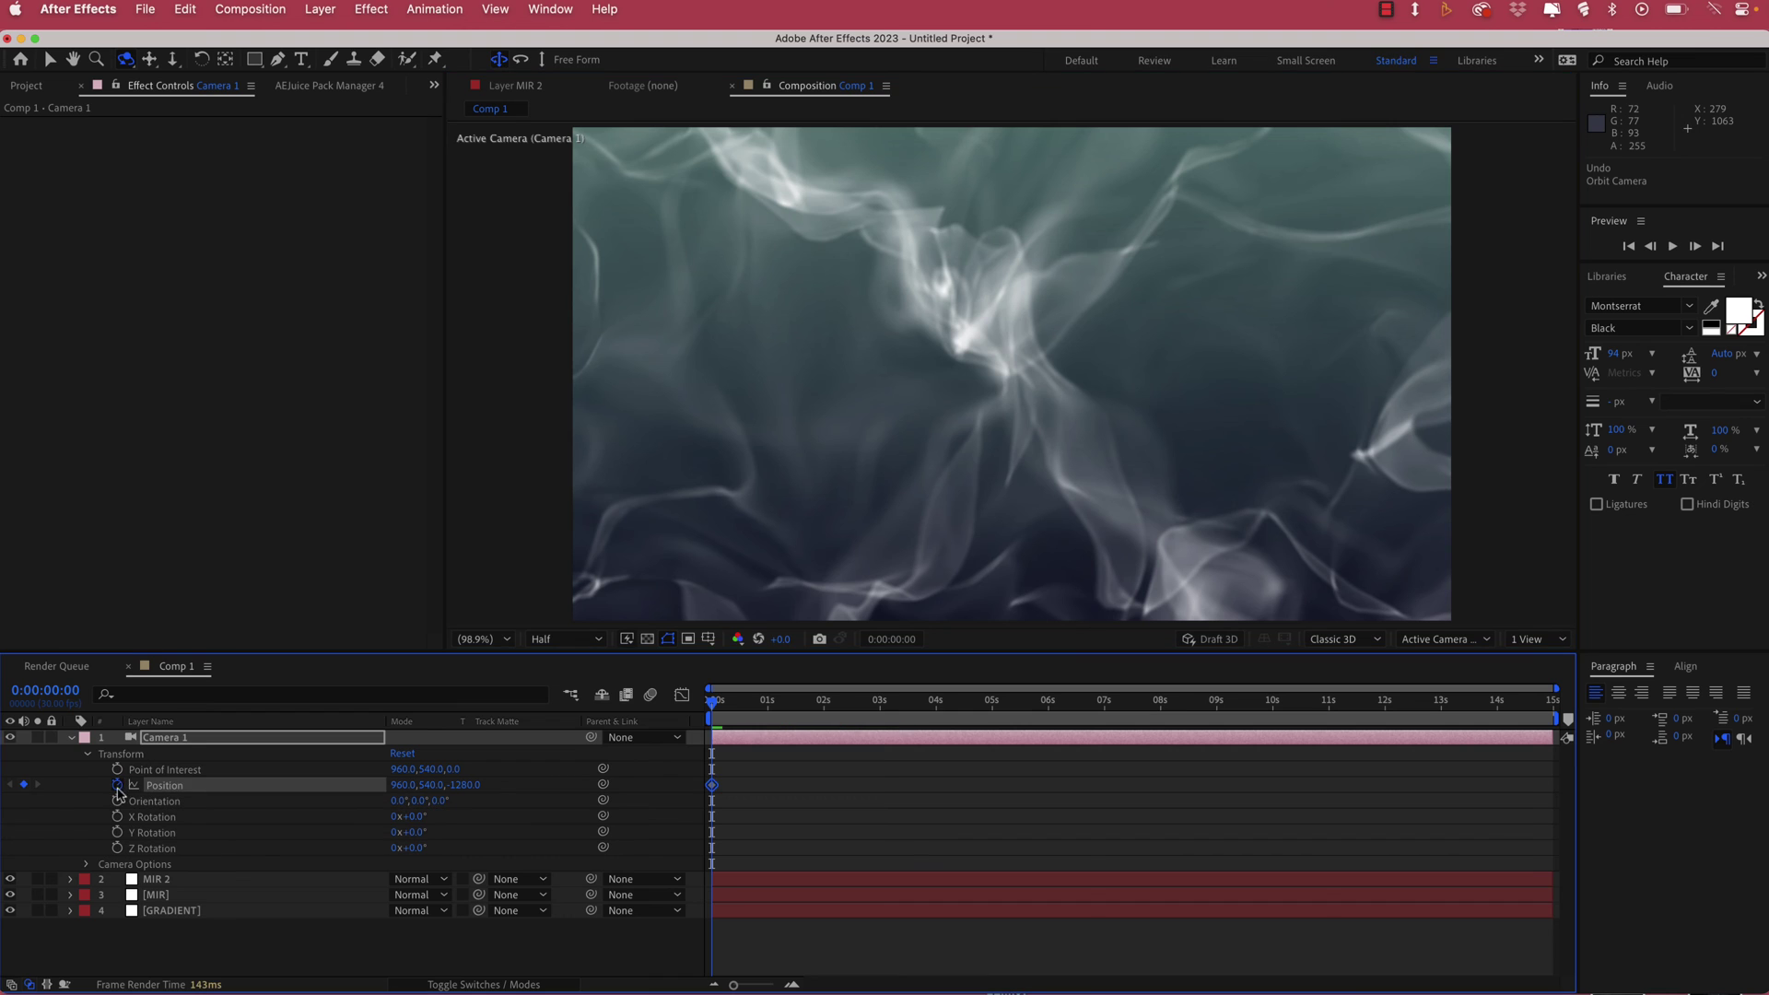
drag(772, 307, 803, 317)
drag(718, 706, 1553, 702)
drag(1205, 398, 1361, 510)
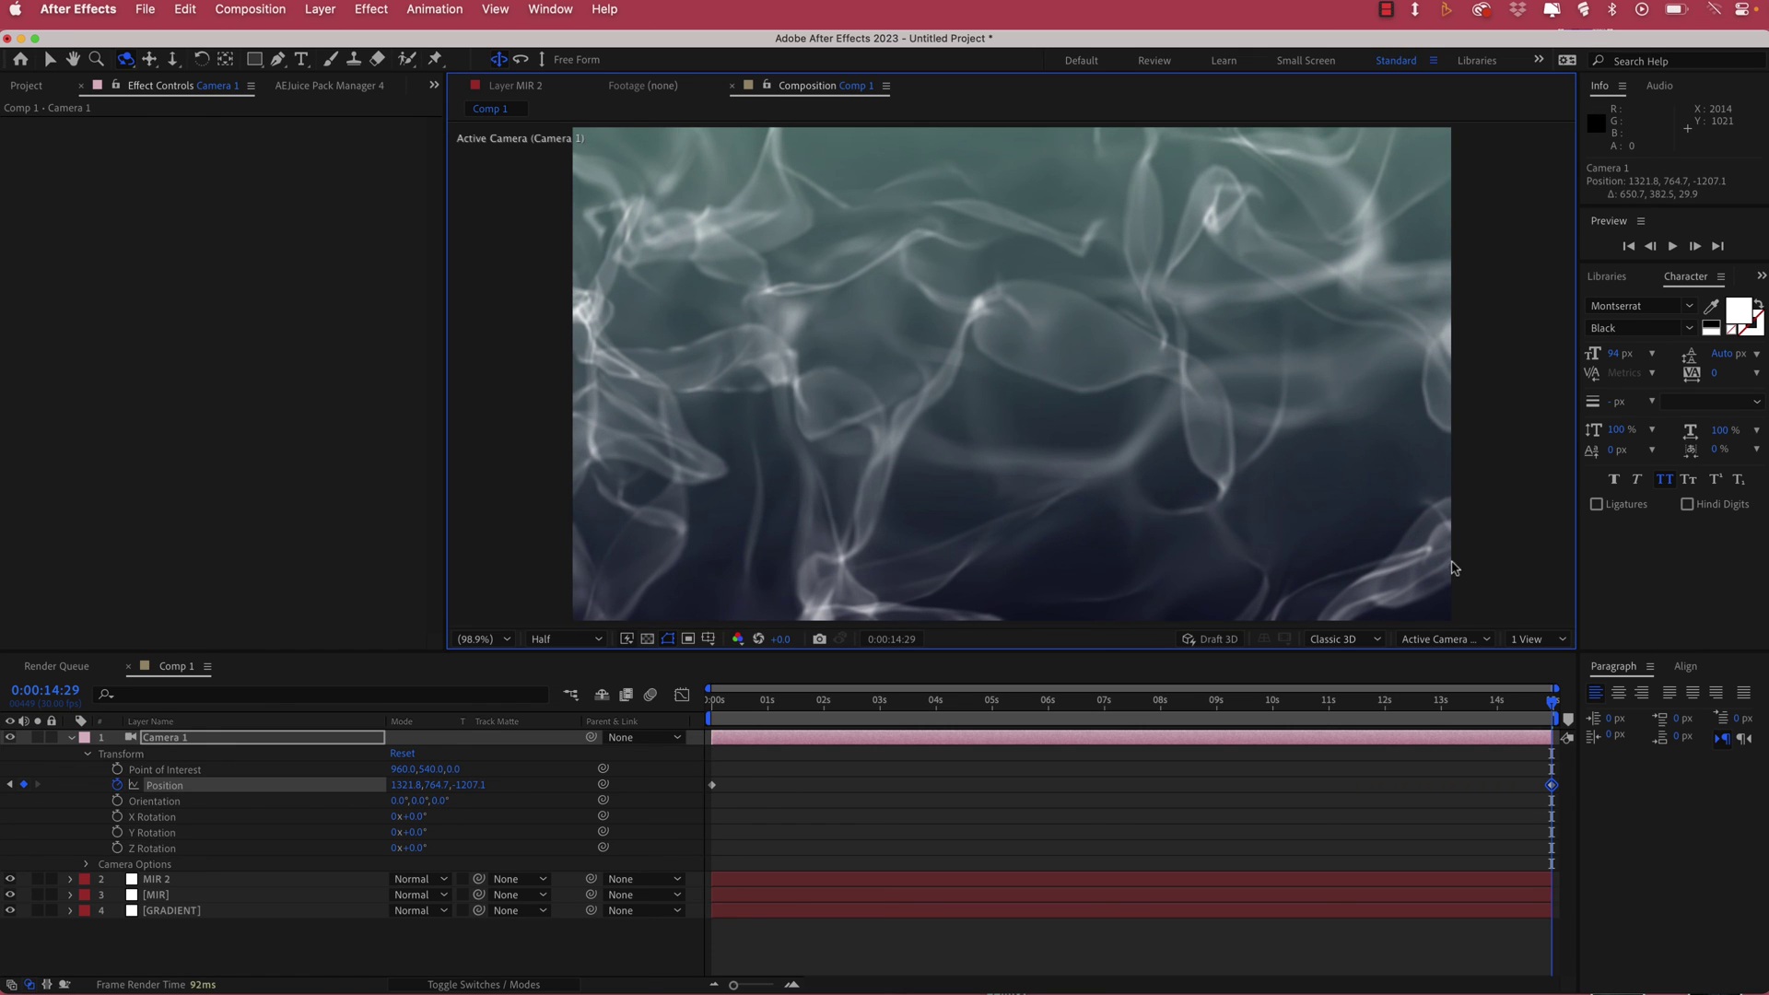
mouse_move(1551, 706)
mouse_down()
mouse_move(701, 710)
mouse_move(1552, 706)
mouse_up()
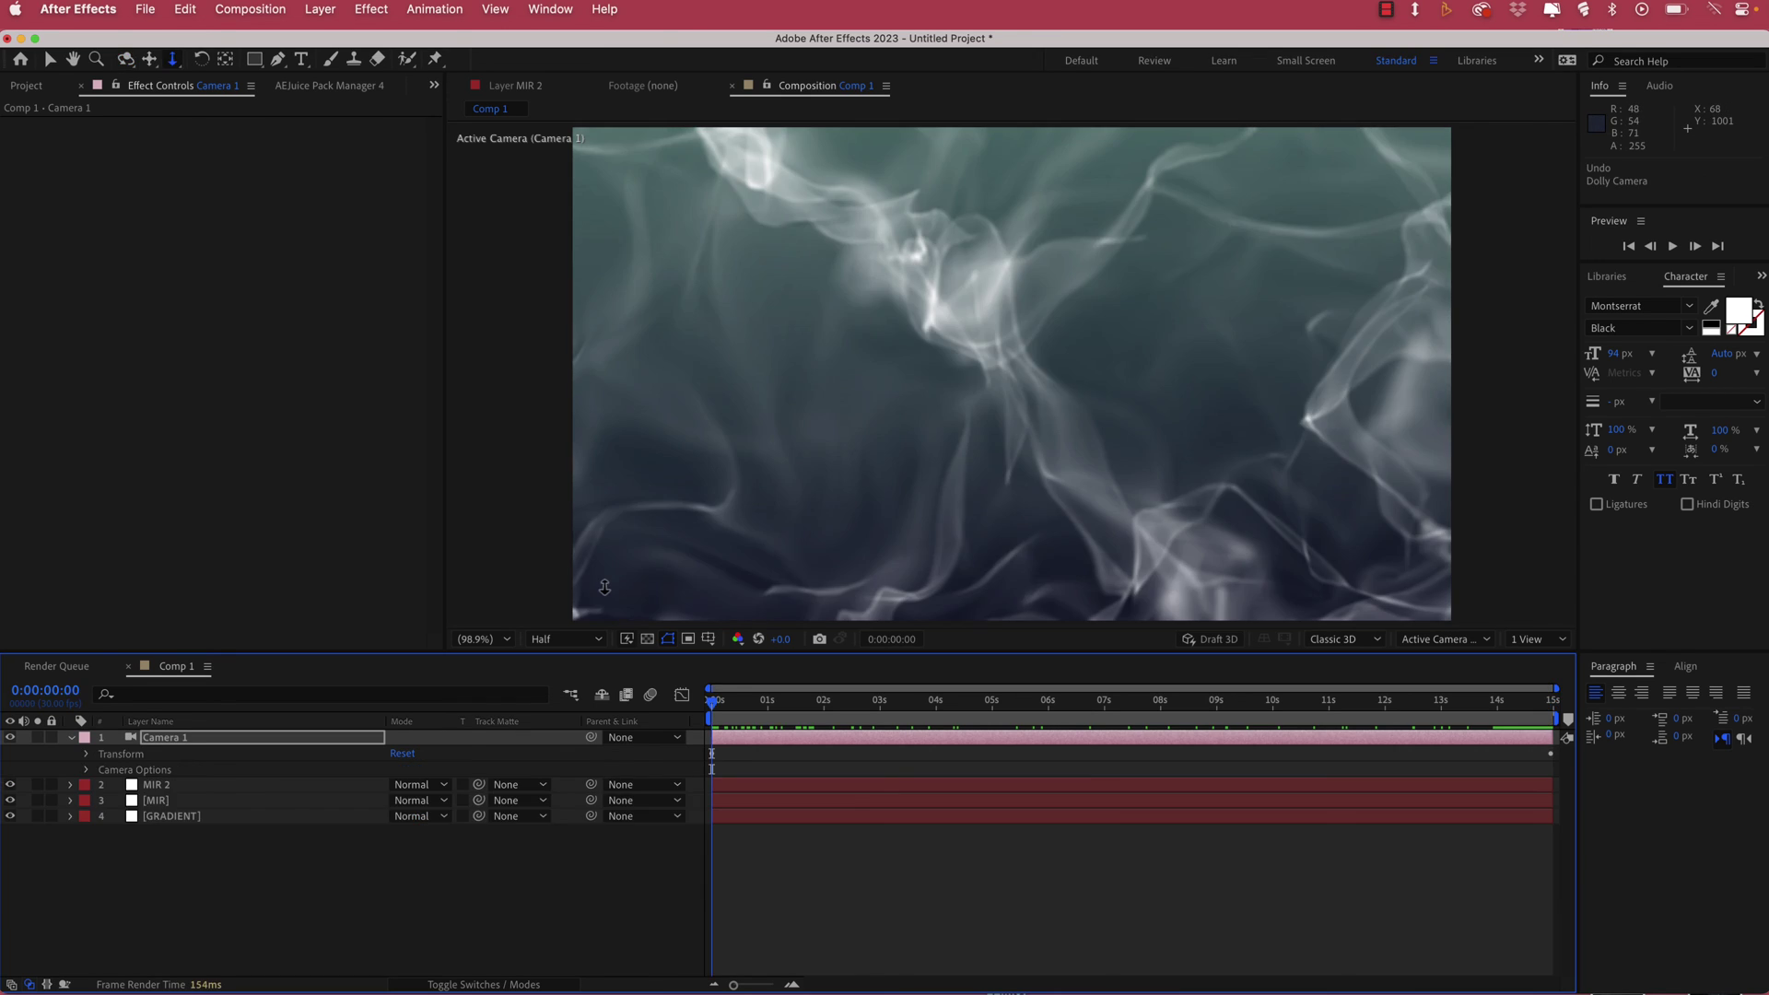
Step: Keyframe Camera 1's Zoom at 1803 pixels at the start and set it to 2018 pixels at 14:29
click(86, 770)
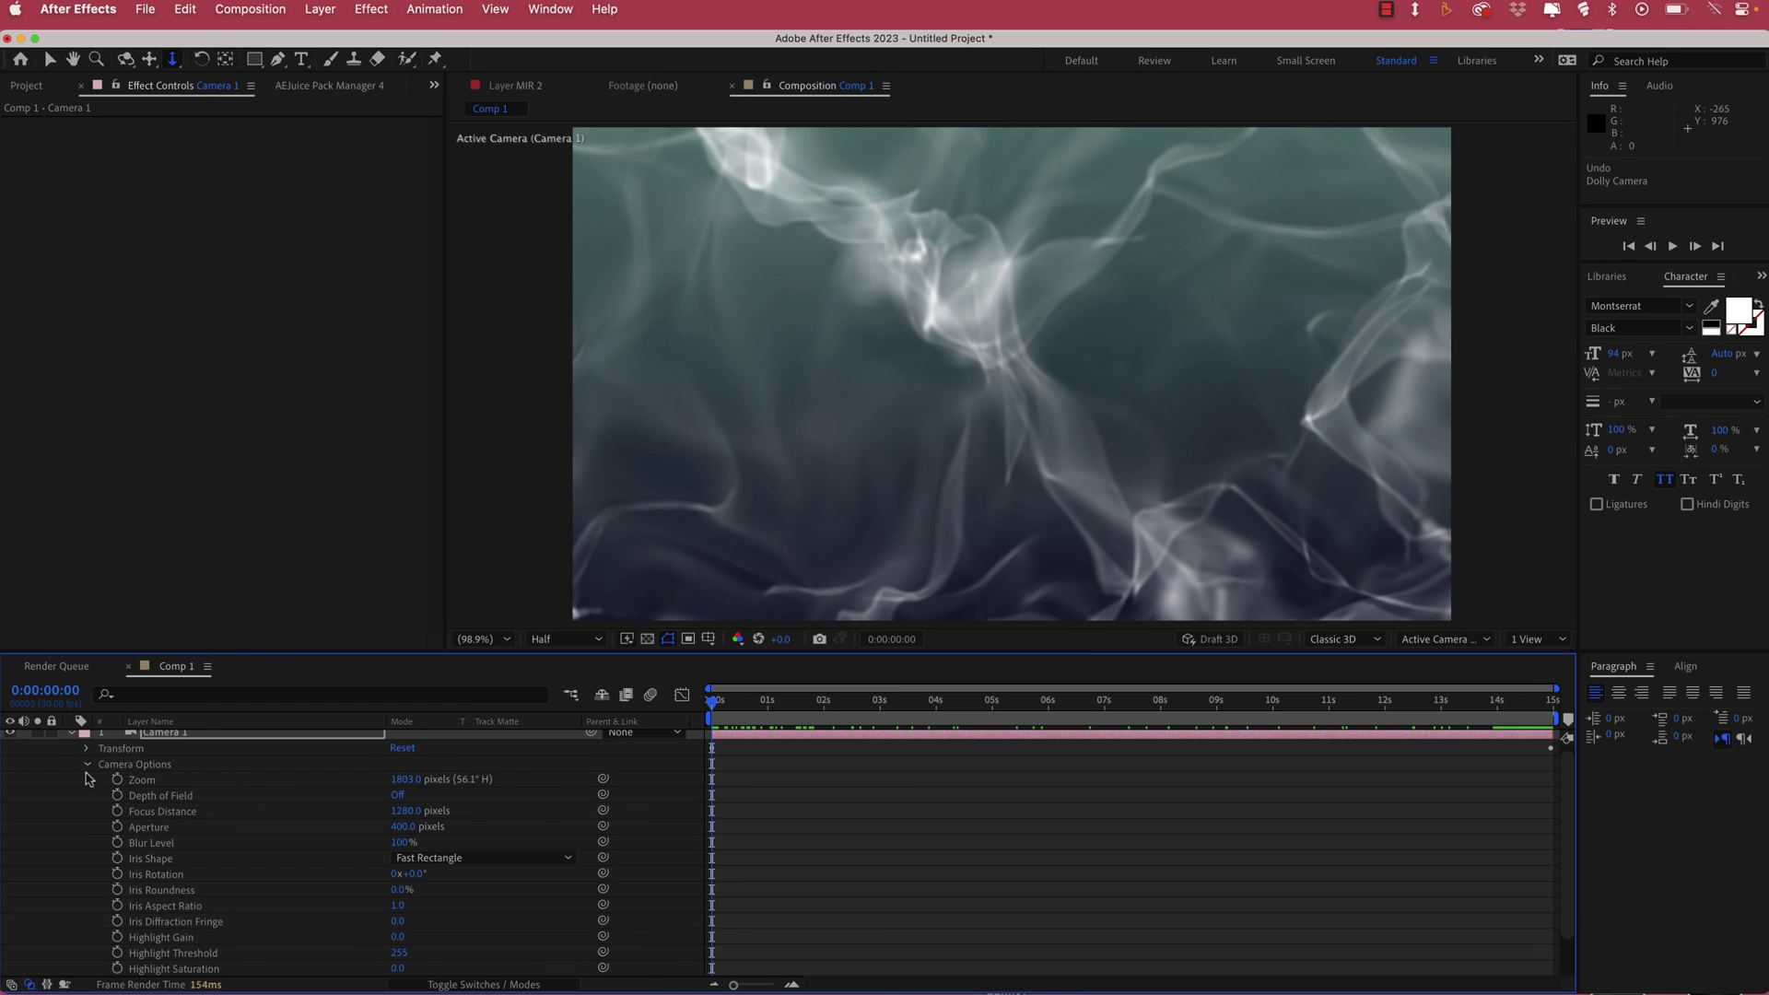
drag(414, 780, 424, 780)
click(118, 779)
click(1524, 702)
click(1544, 703)
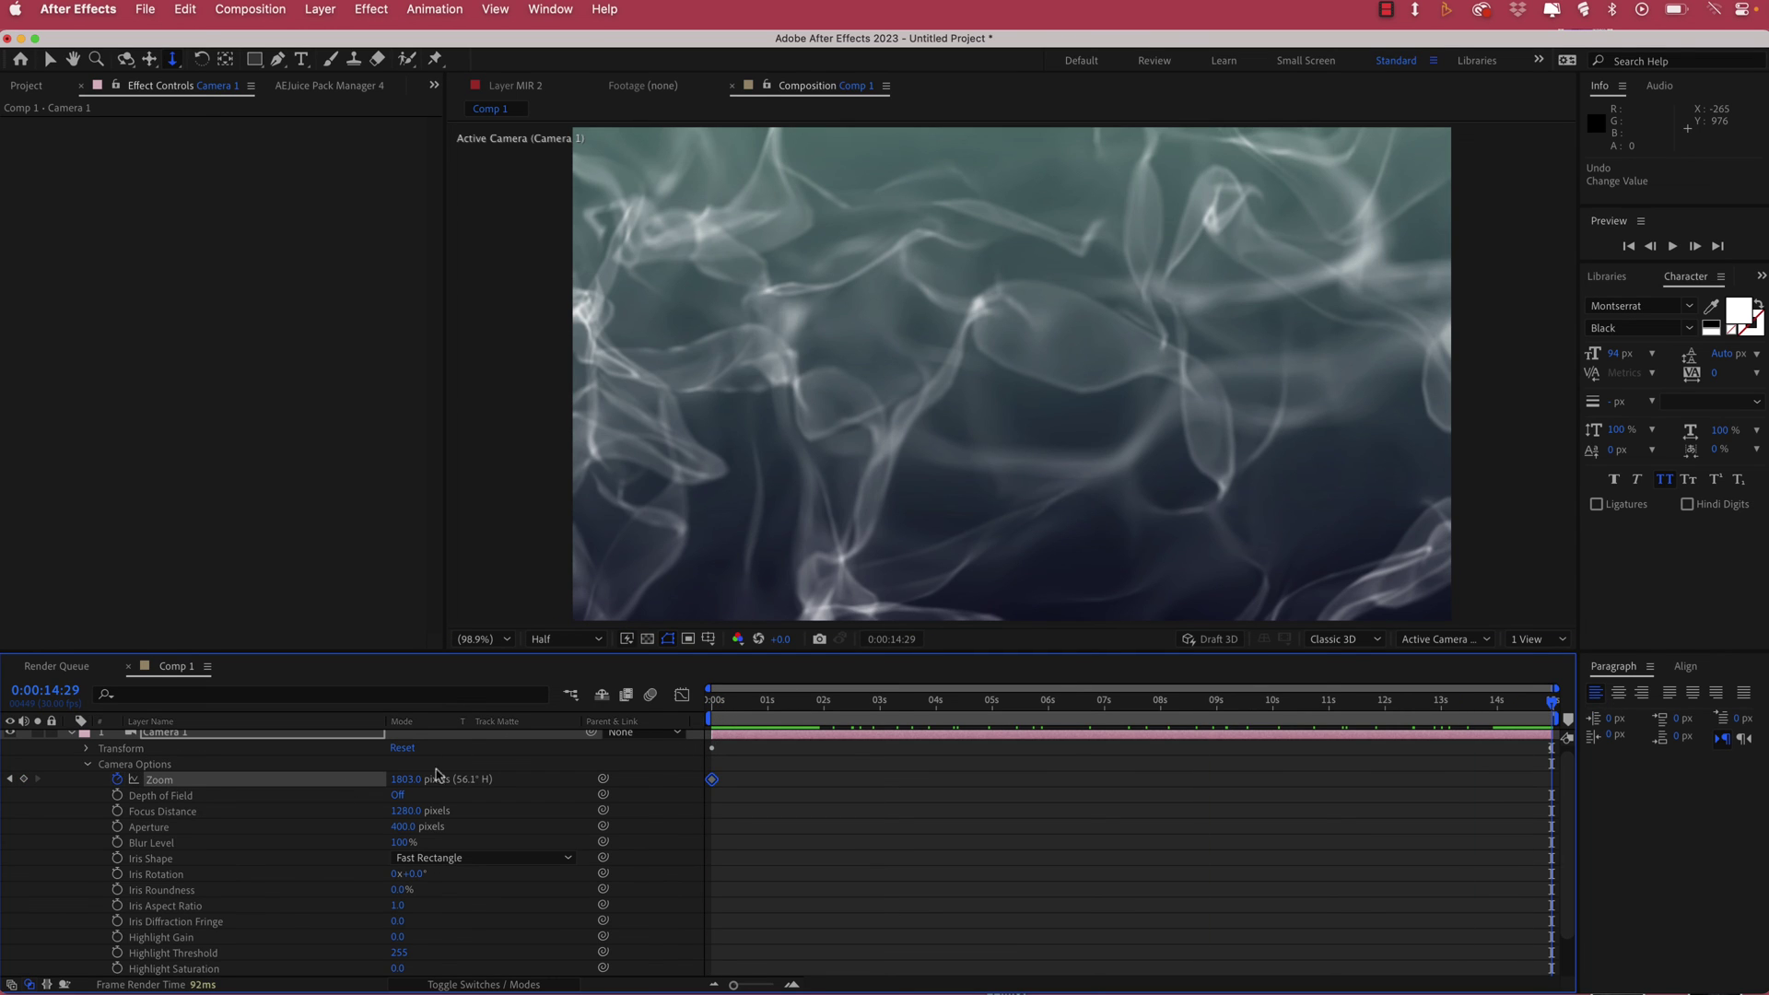
drag(399, 781, 597, 778)
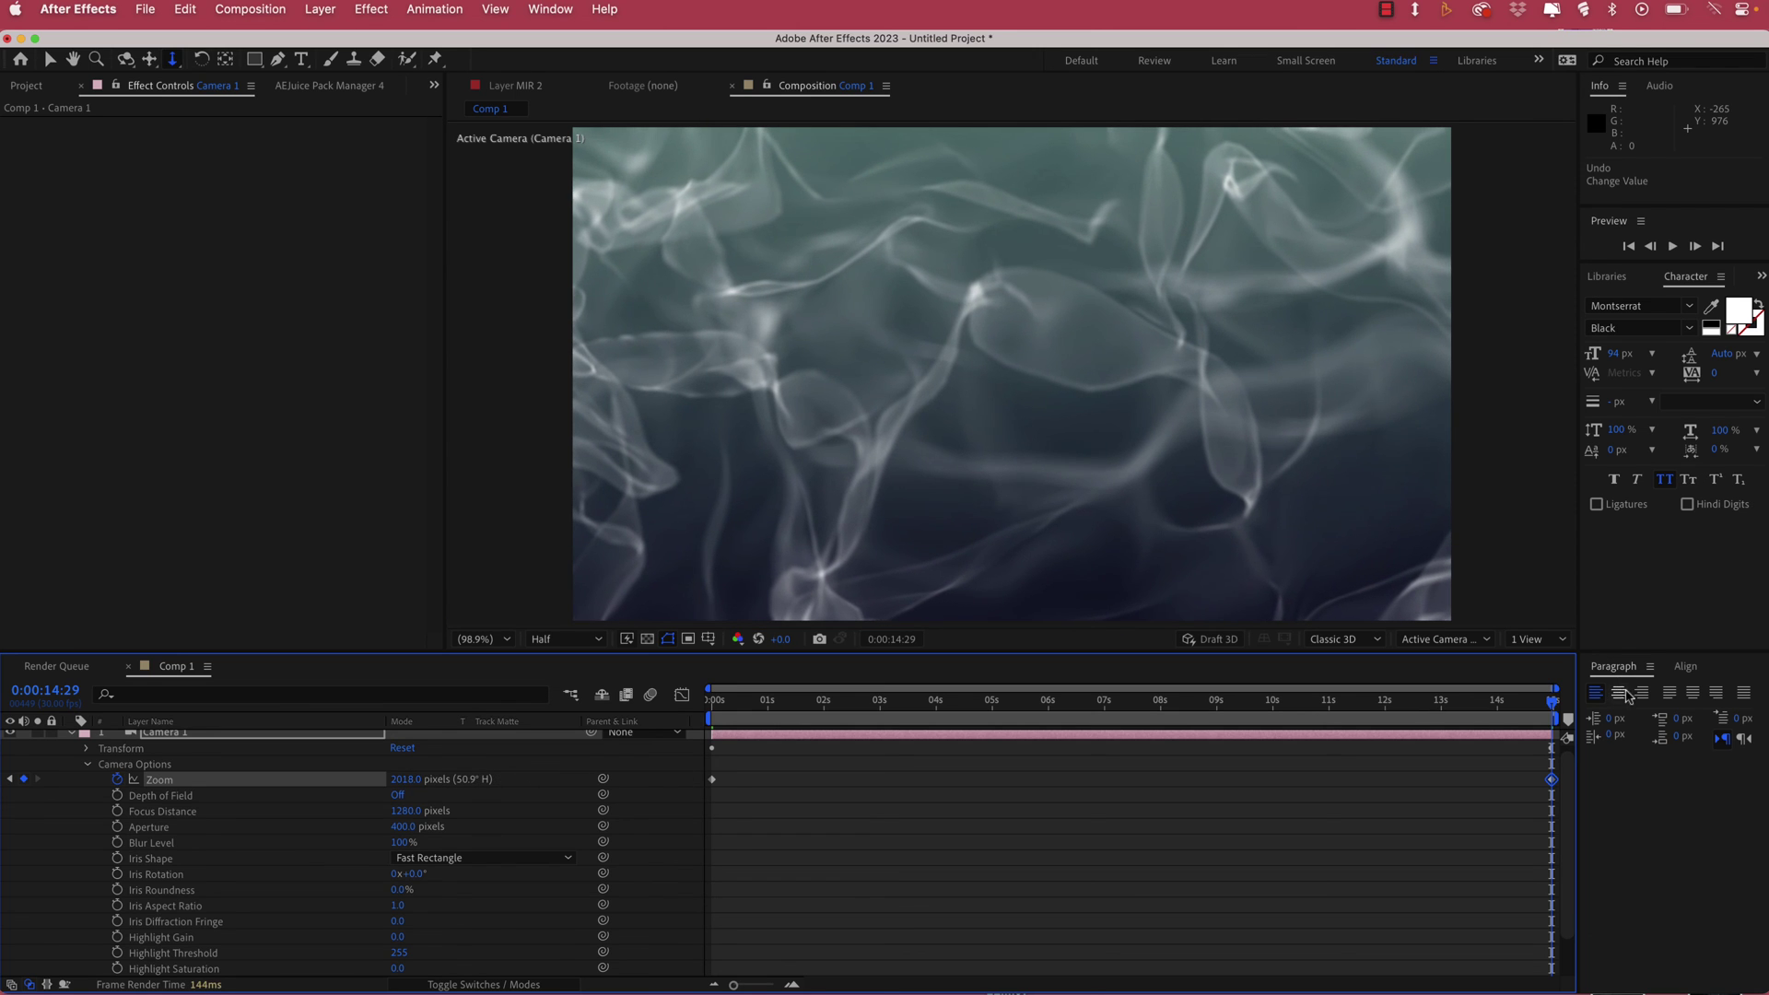
Step: Preview the camera animation from the first frame for about two seconds, then collapse Camera 1's properties
drag(1557, 705, 706, 713)
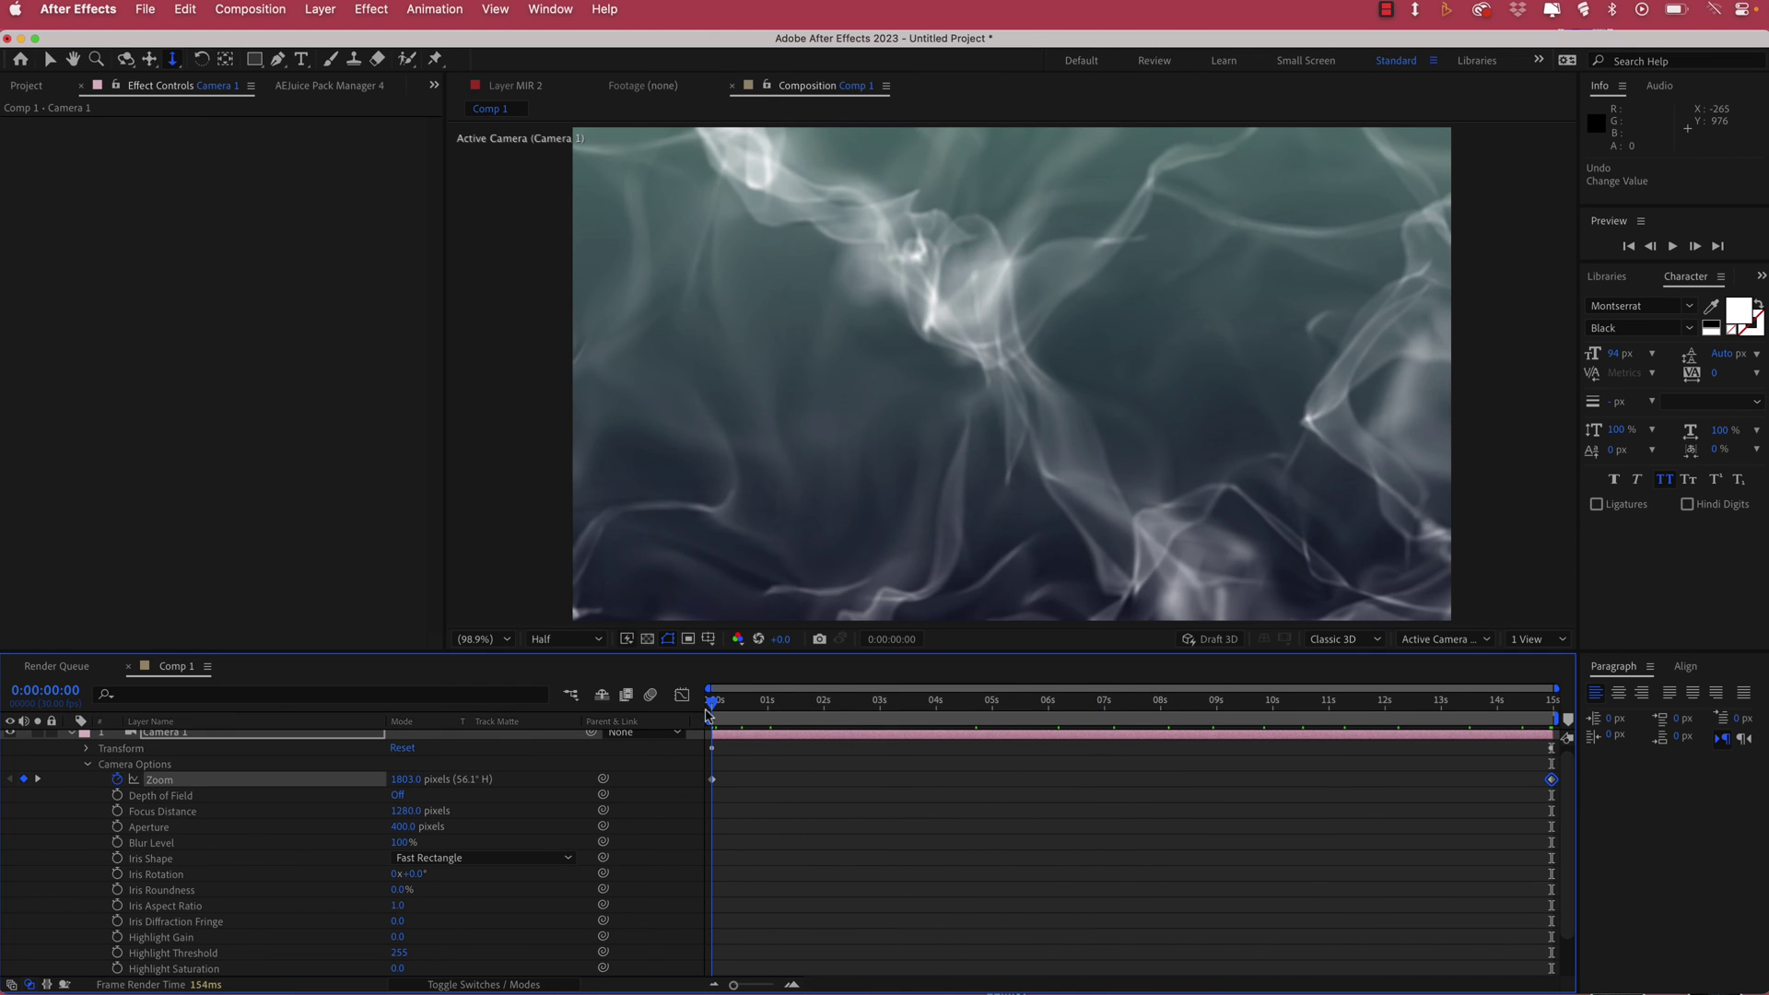
key(space)
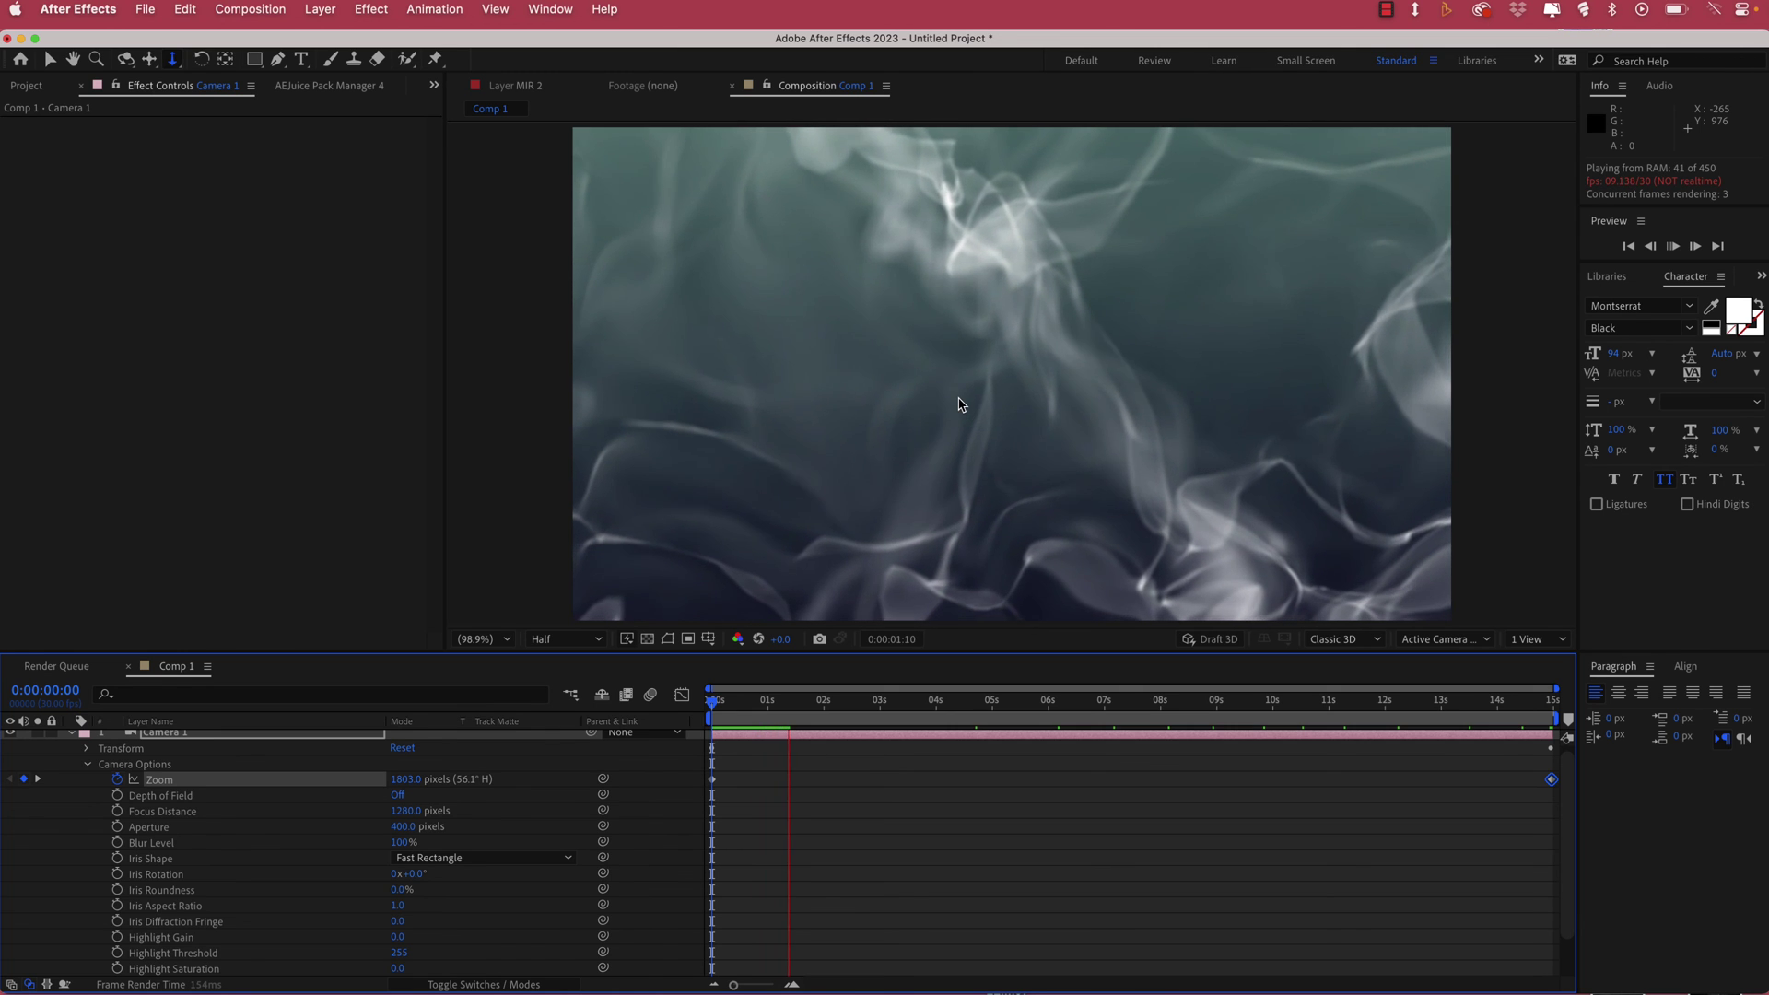
key(space)
scroll(297, 793, up, 1)
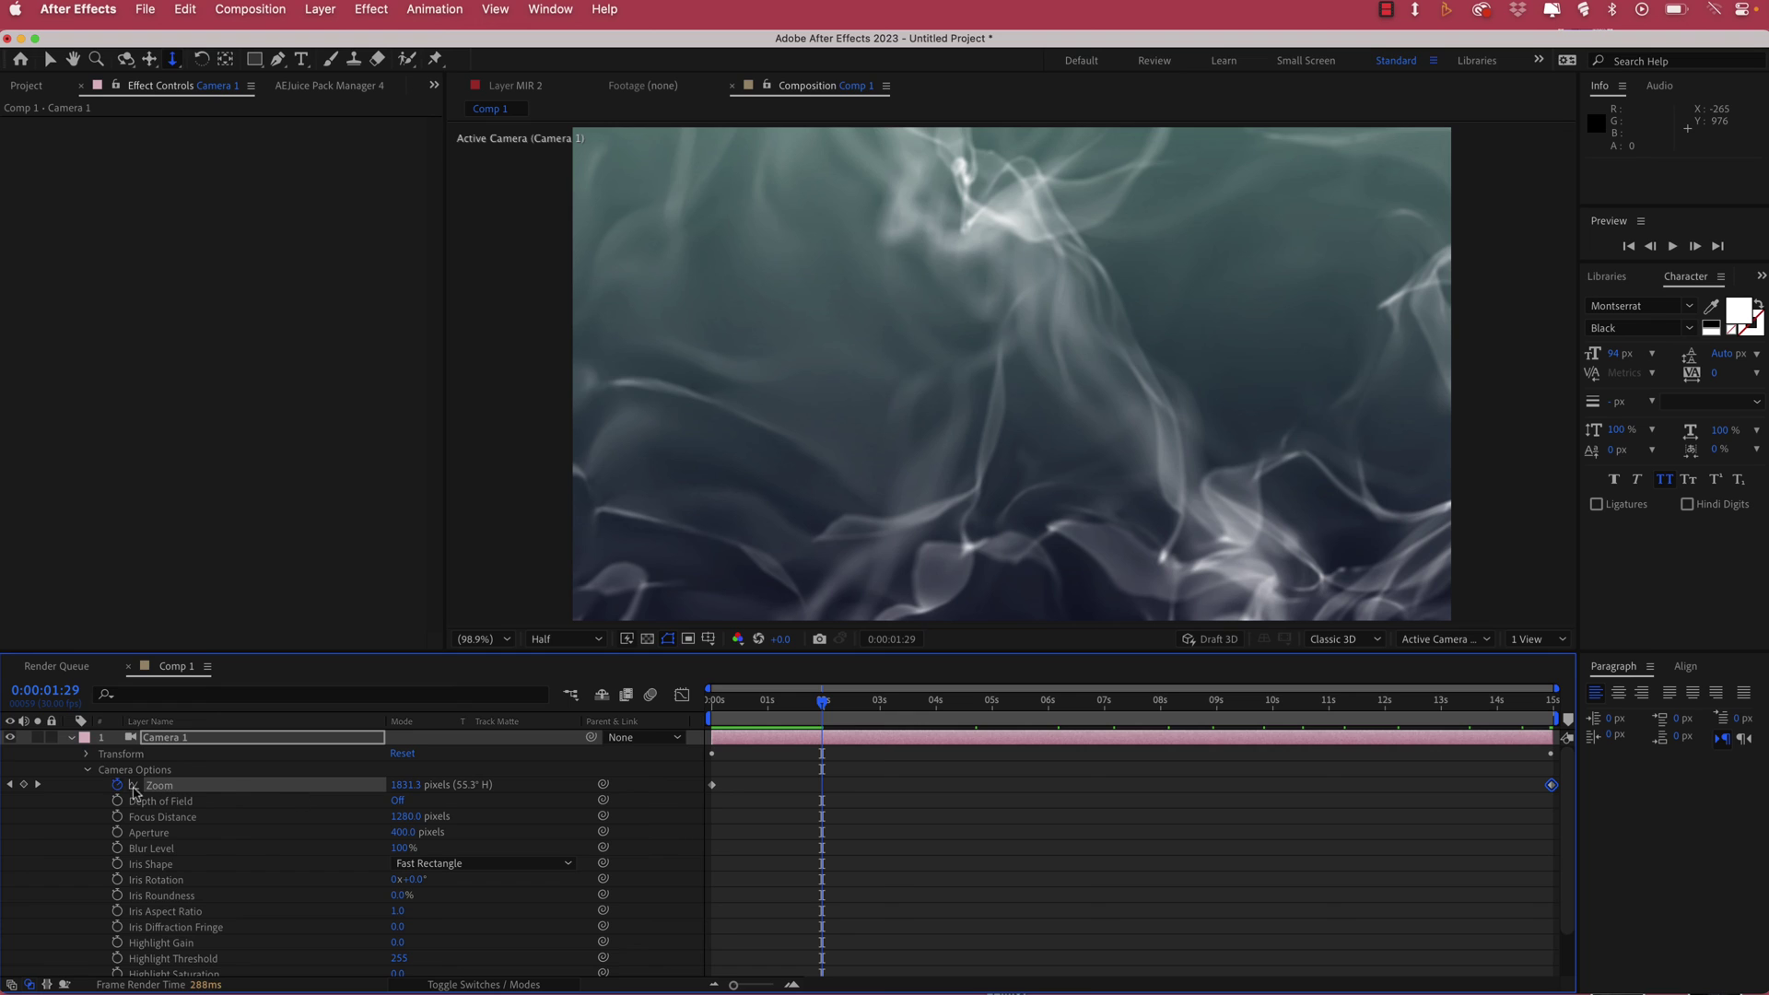
click(72, 738)
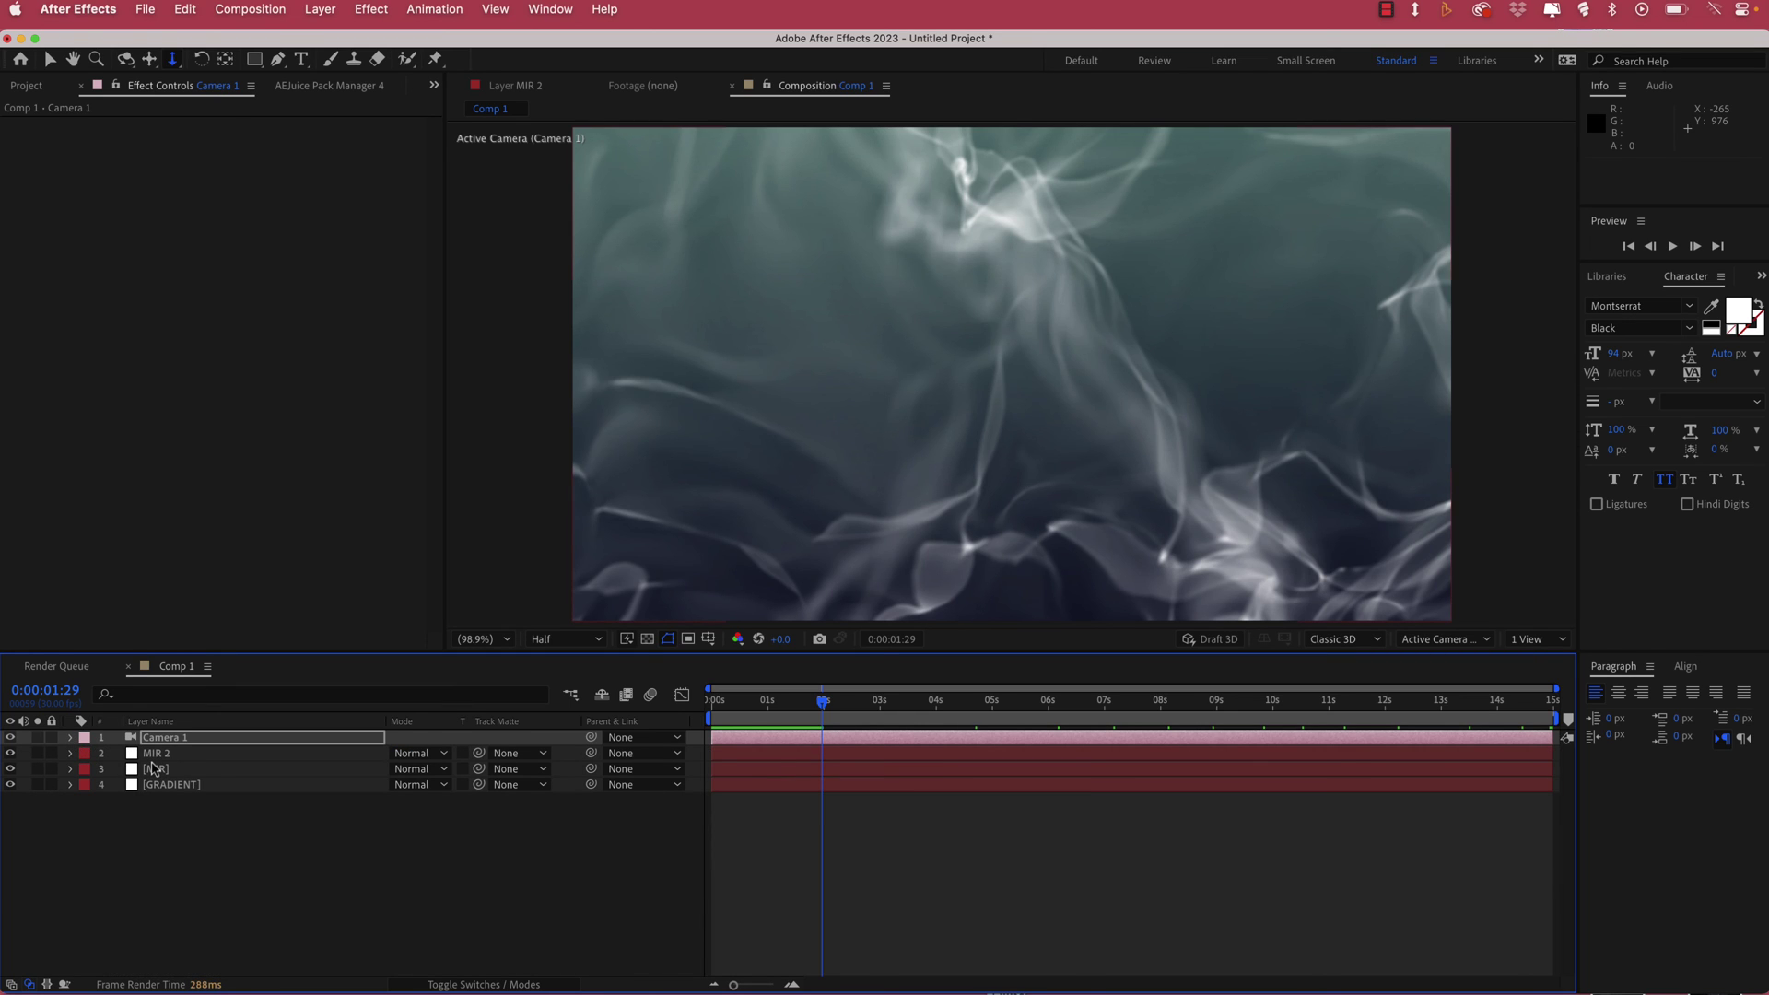
Step: Add an adjustment layer above Camera 1 and apply the Curves effect to it
right_click(574, 742)
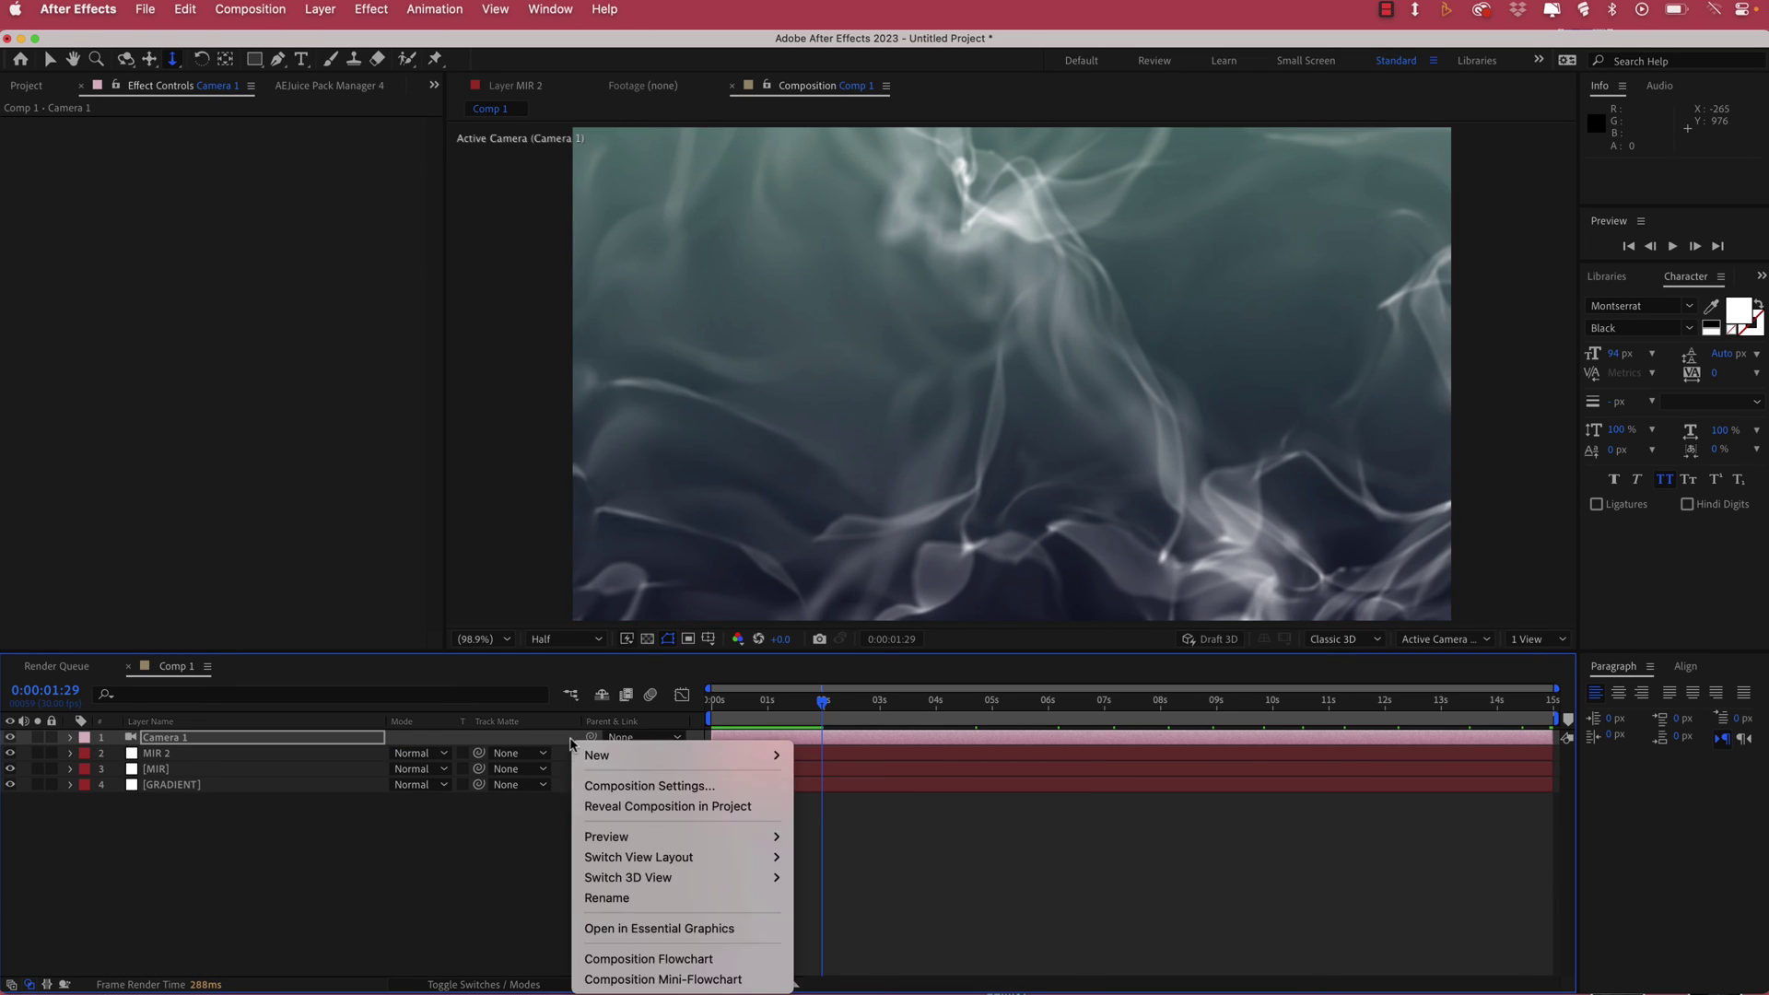
mouse_move(629, 754)
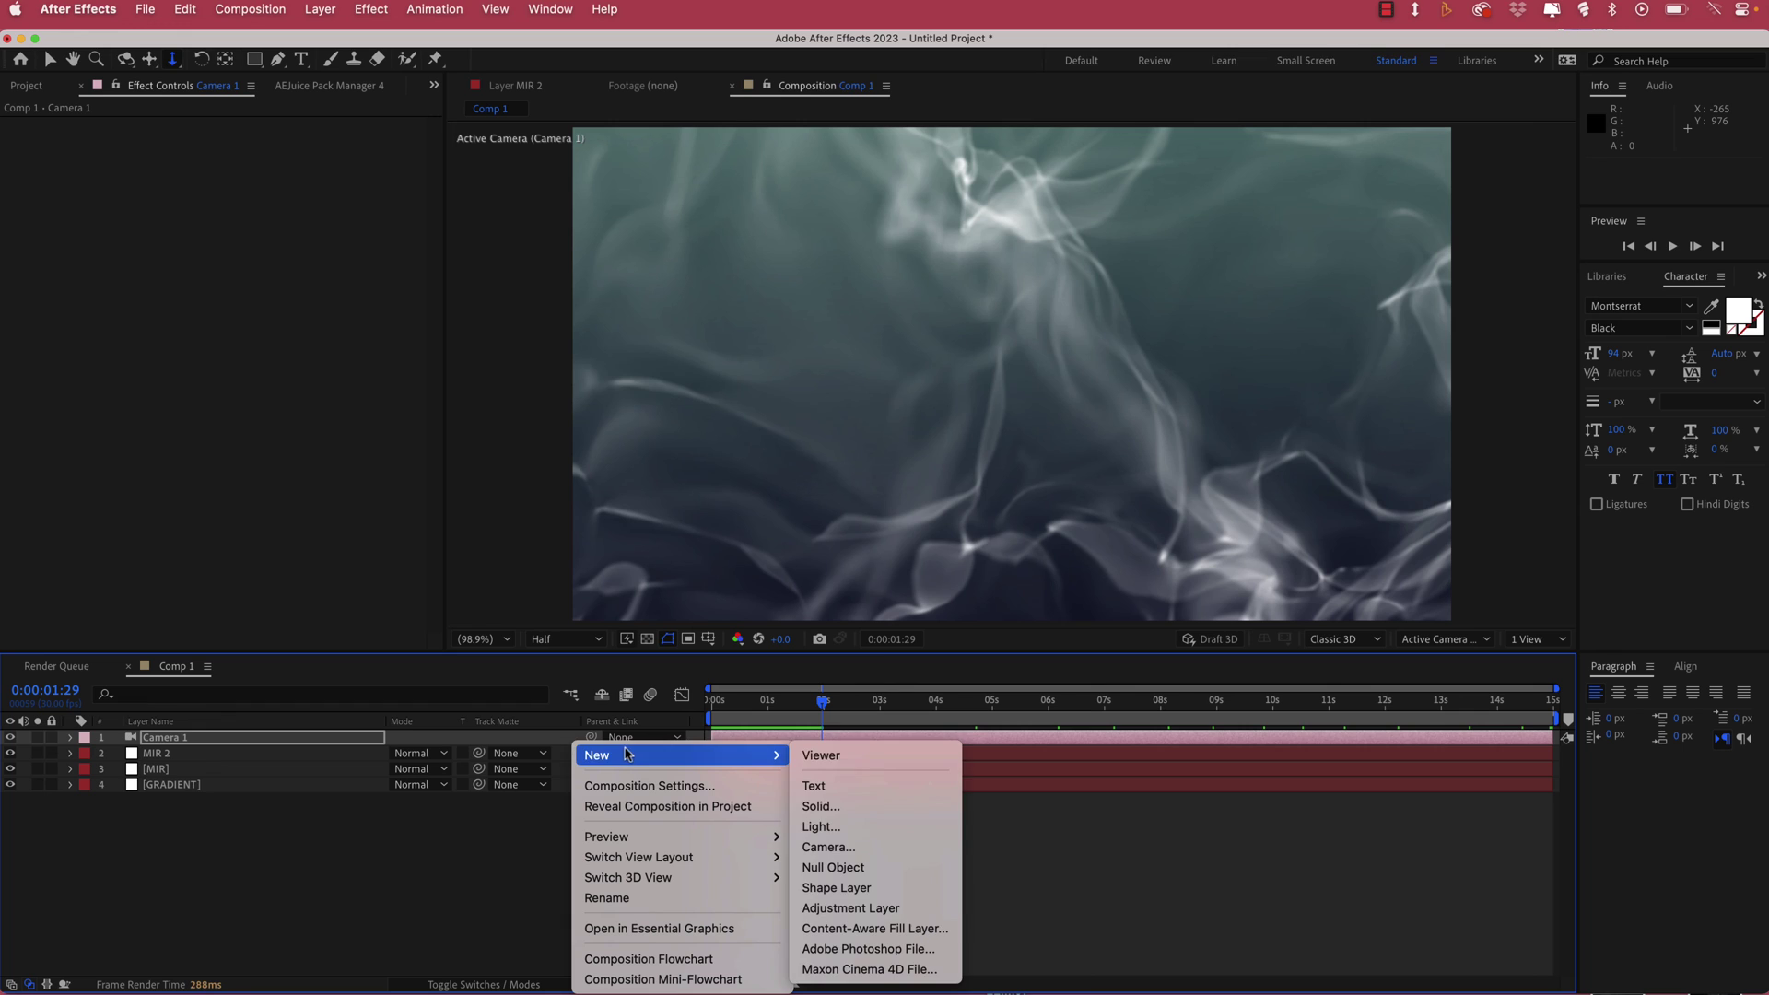
click(892, 910)
key(ctrl+space)
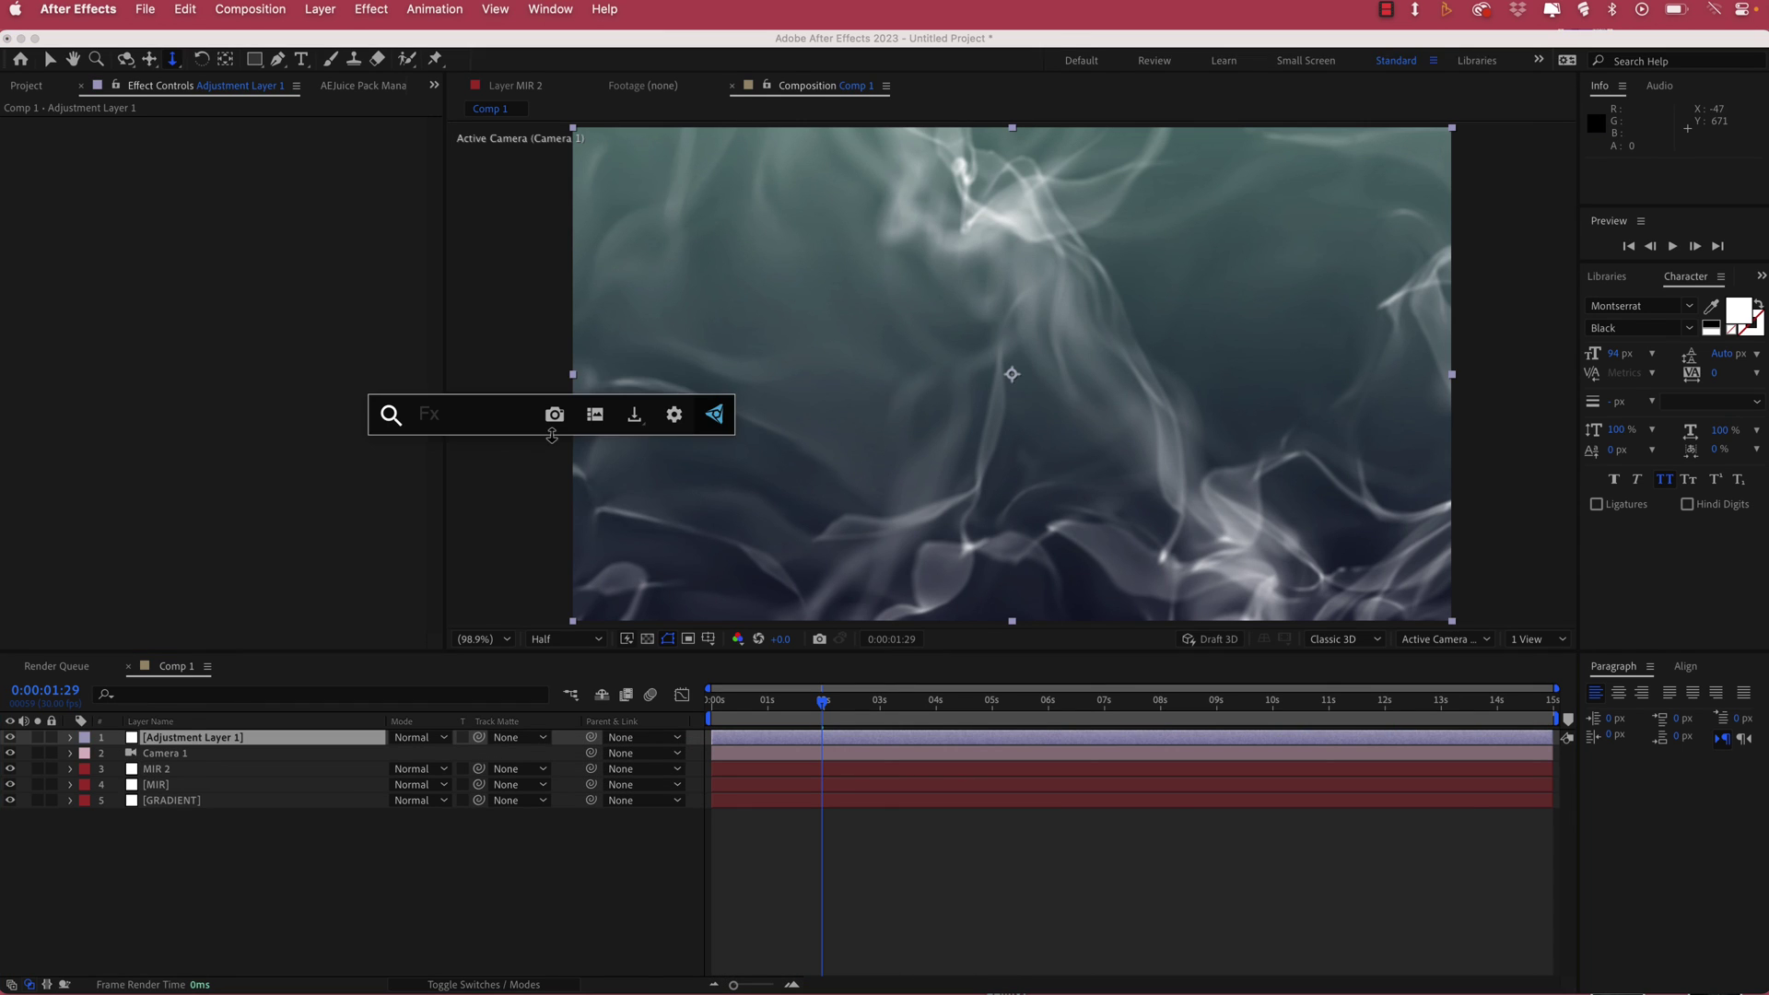
text(cur)
key(Return)
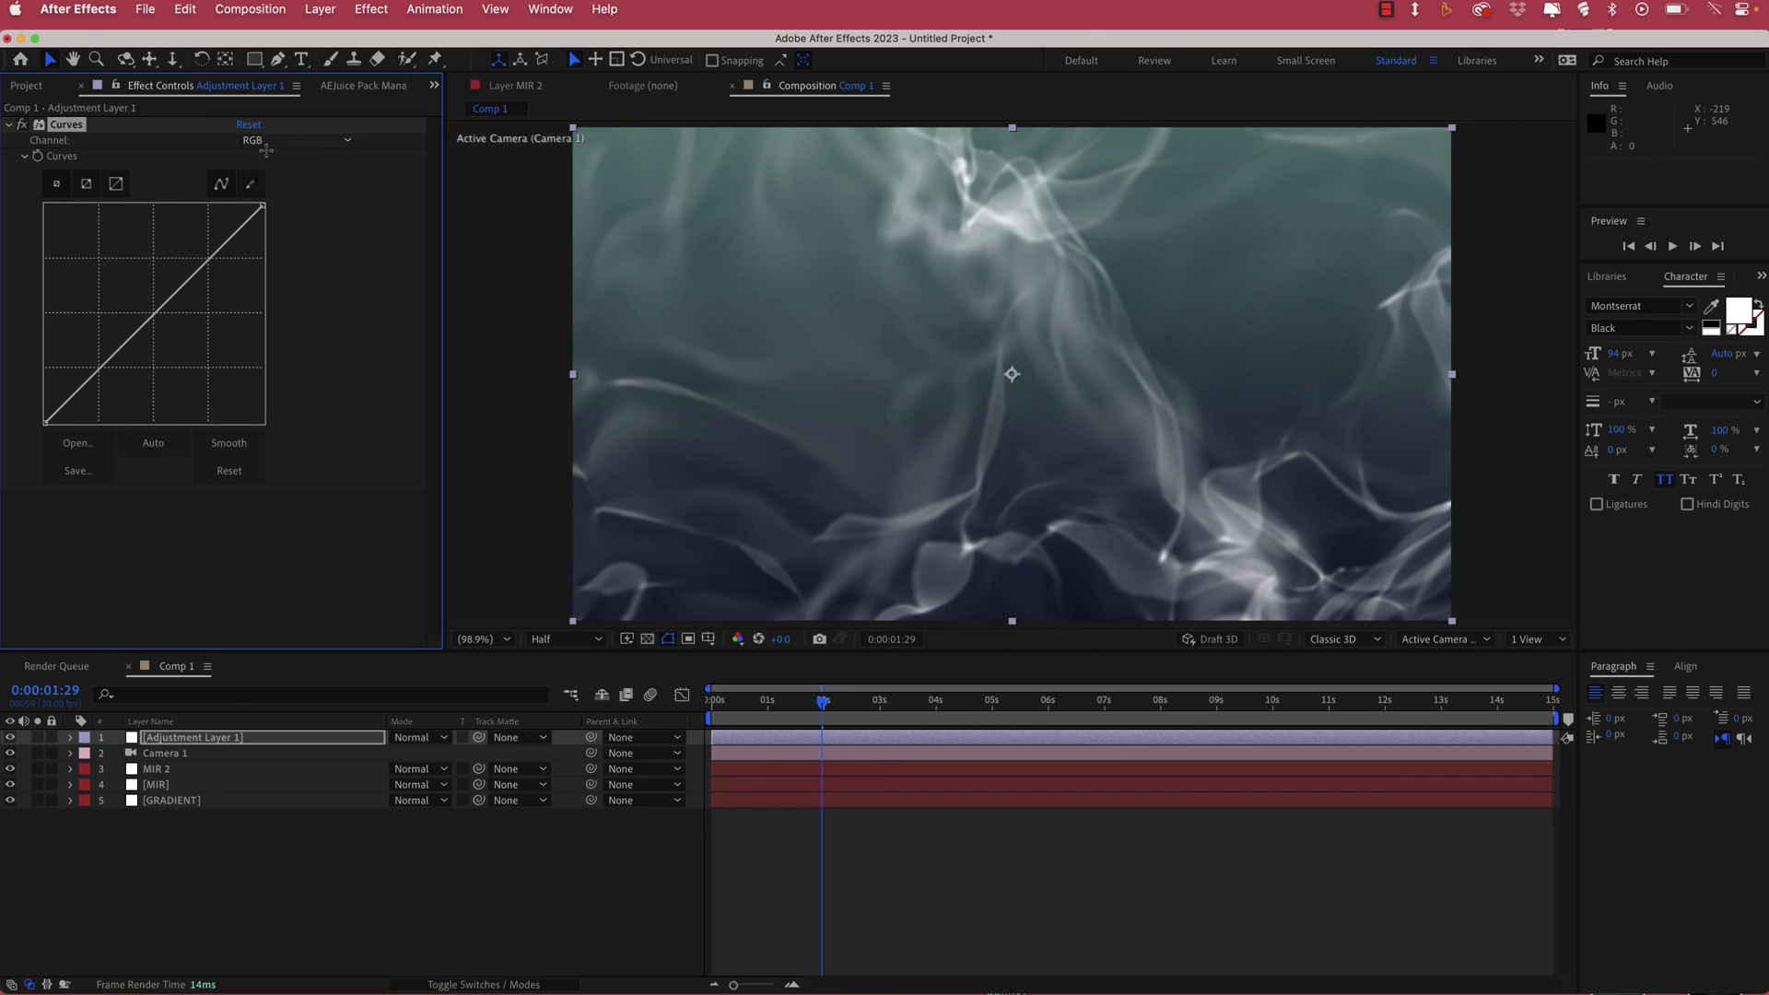
Step: Shape the adjustment layer's RGB curve into a gentle S for more contrast and check it at about 0:00:04:22
click(99, 371)
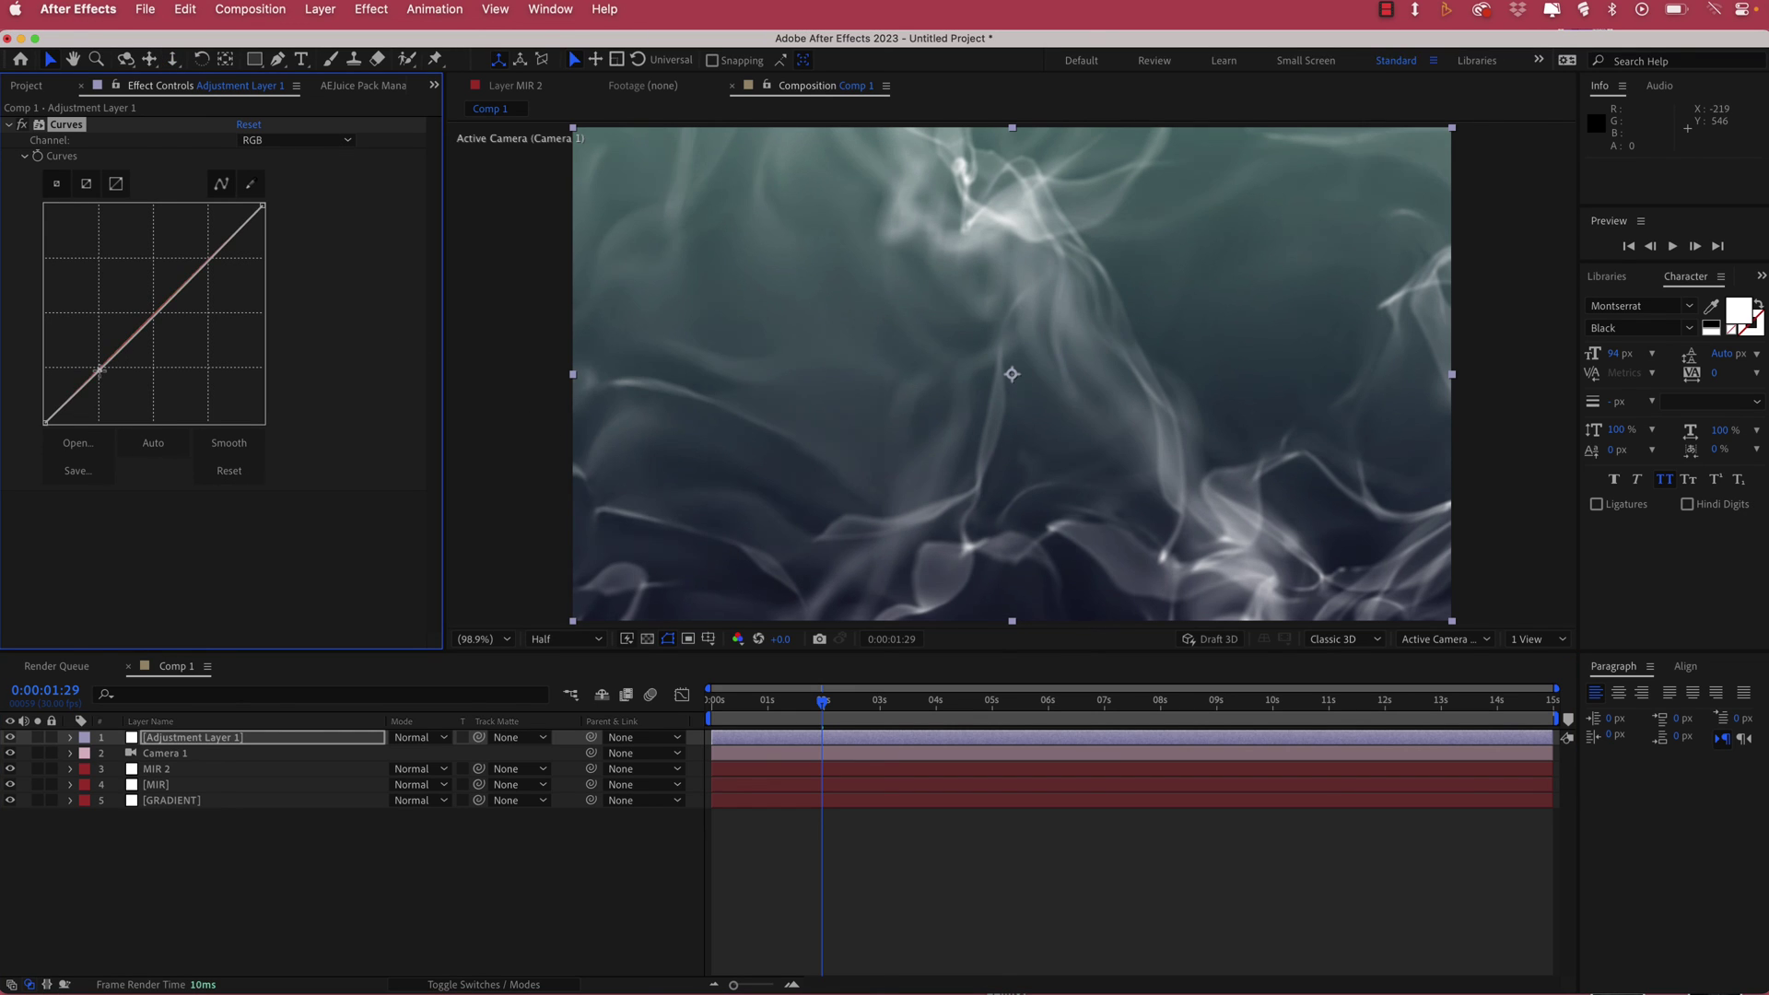
drag(205, 264, 184, 259)
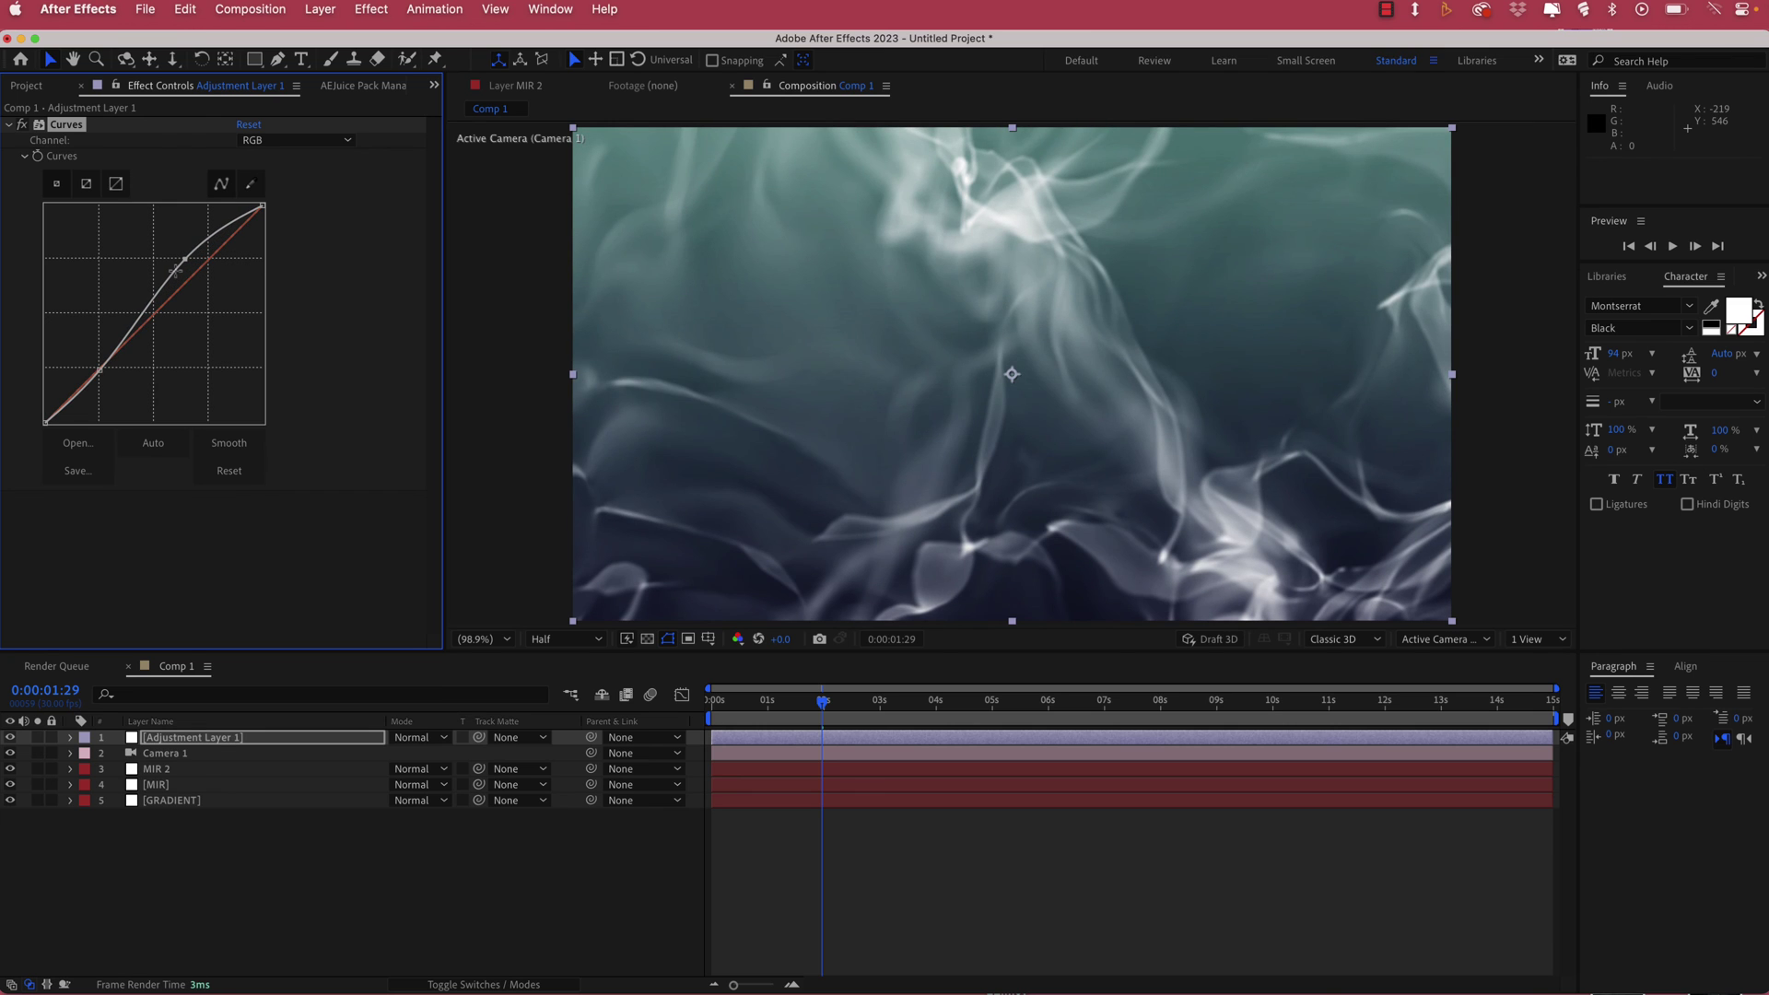
drag(110, 371, 124, 384)
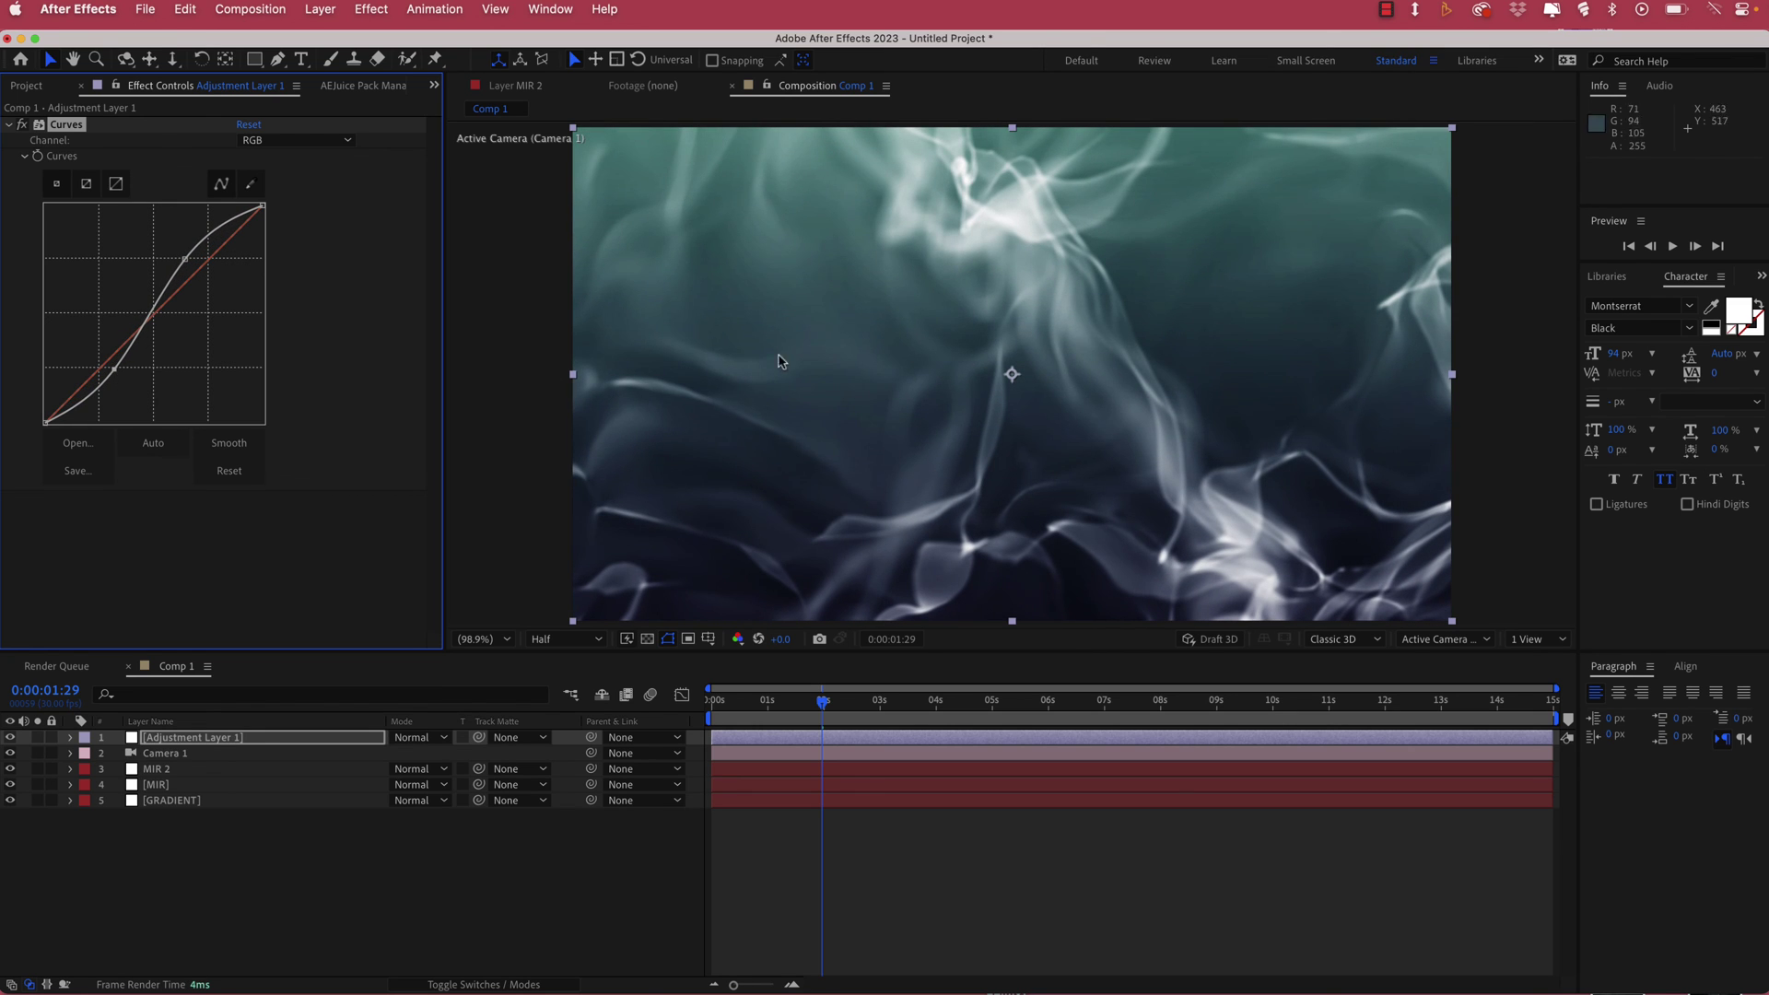
drag(822, 700, 978, 702)
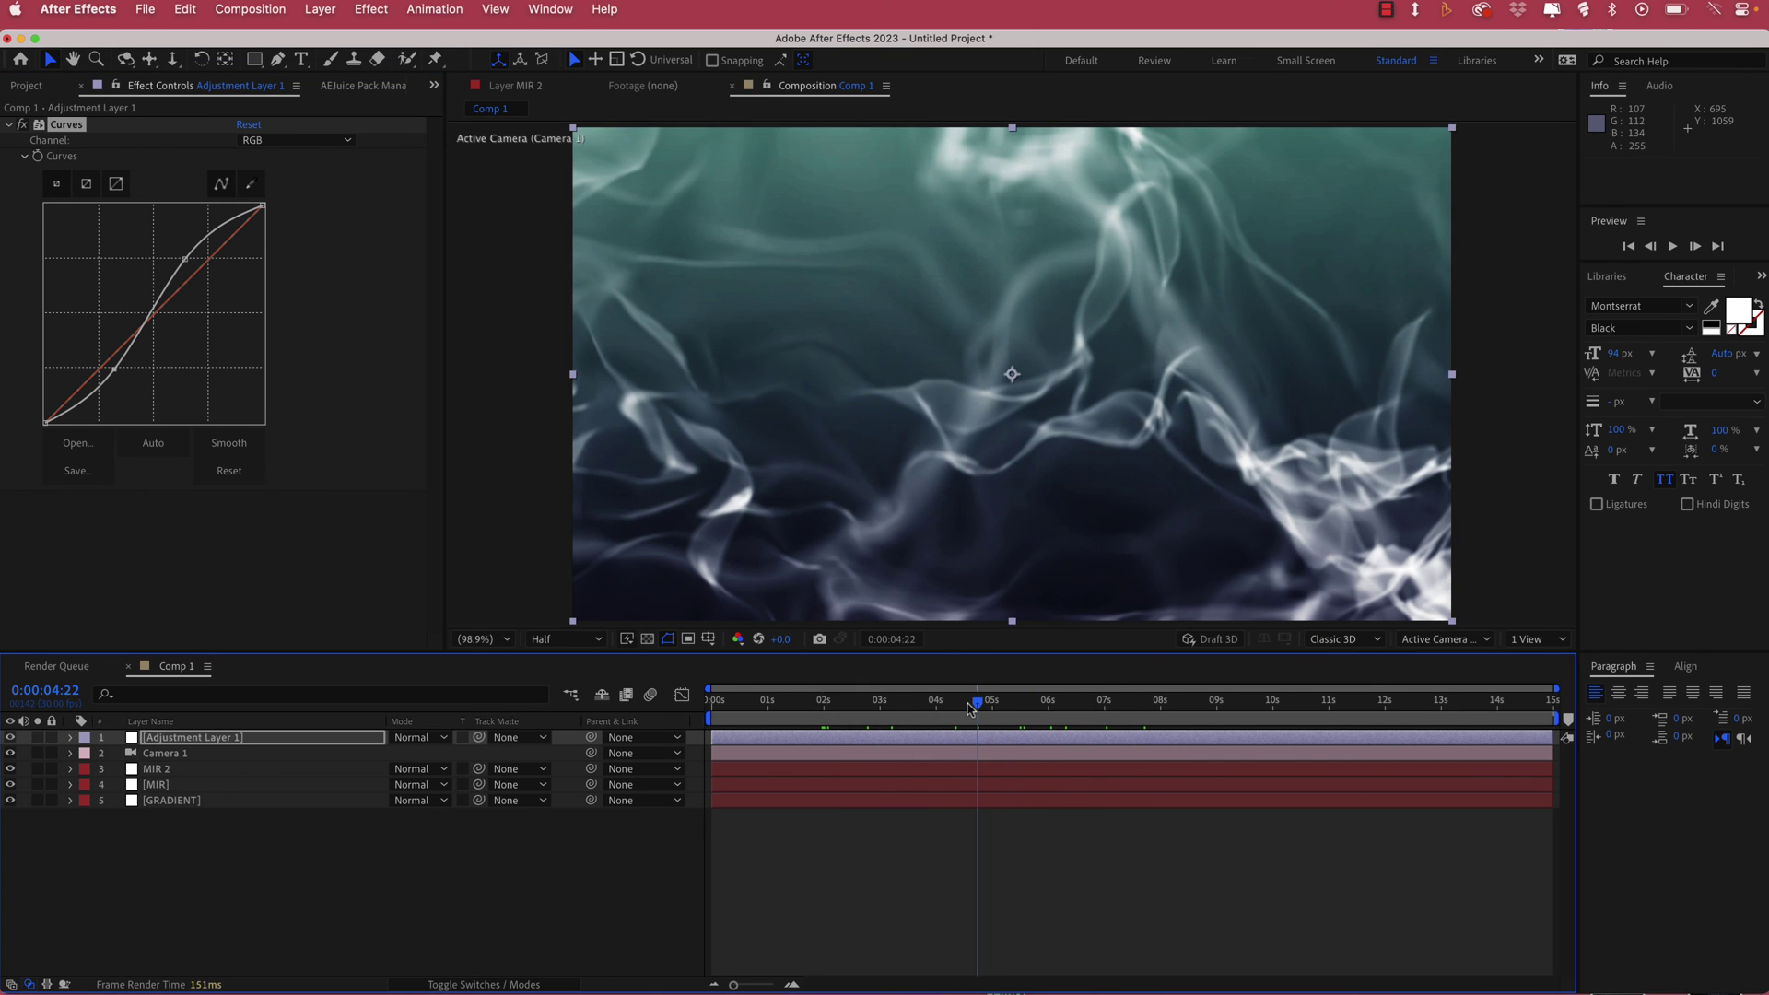
Step: Add a second adjustment layer on top with the Noise effect and set Amount of Noise to 8%
right_click(569, 743)
mouse_move(619, 755)
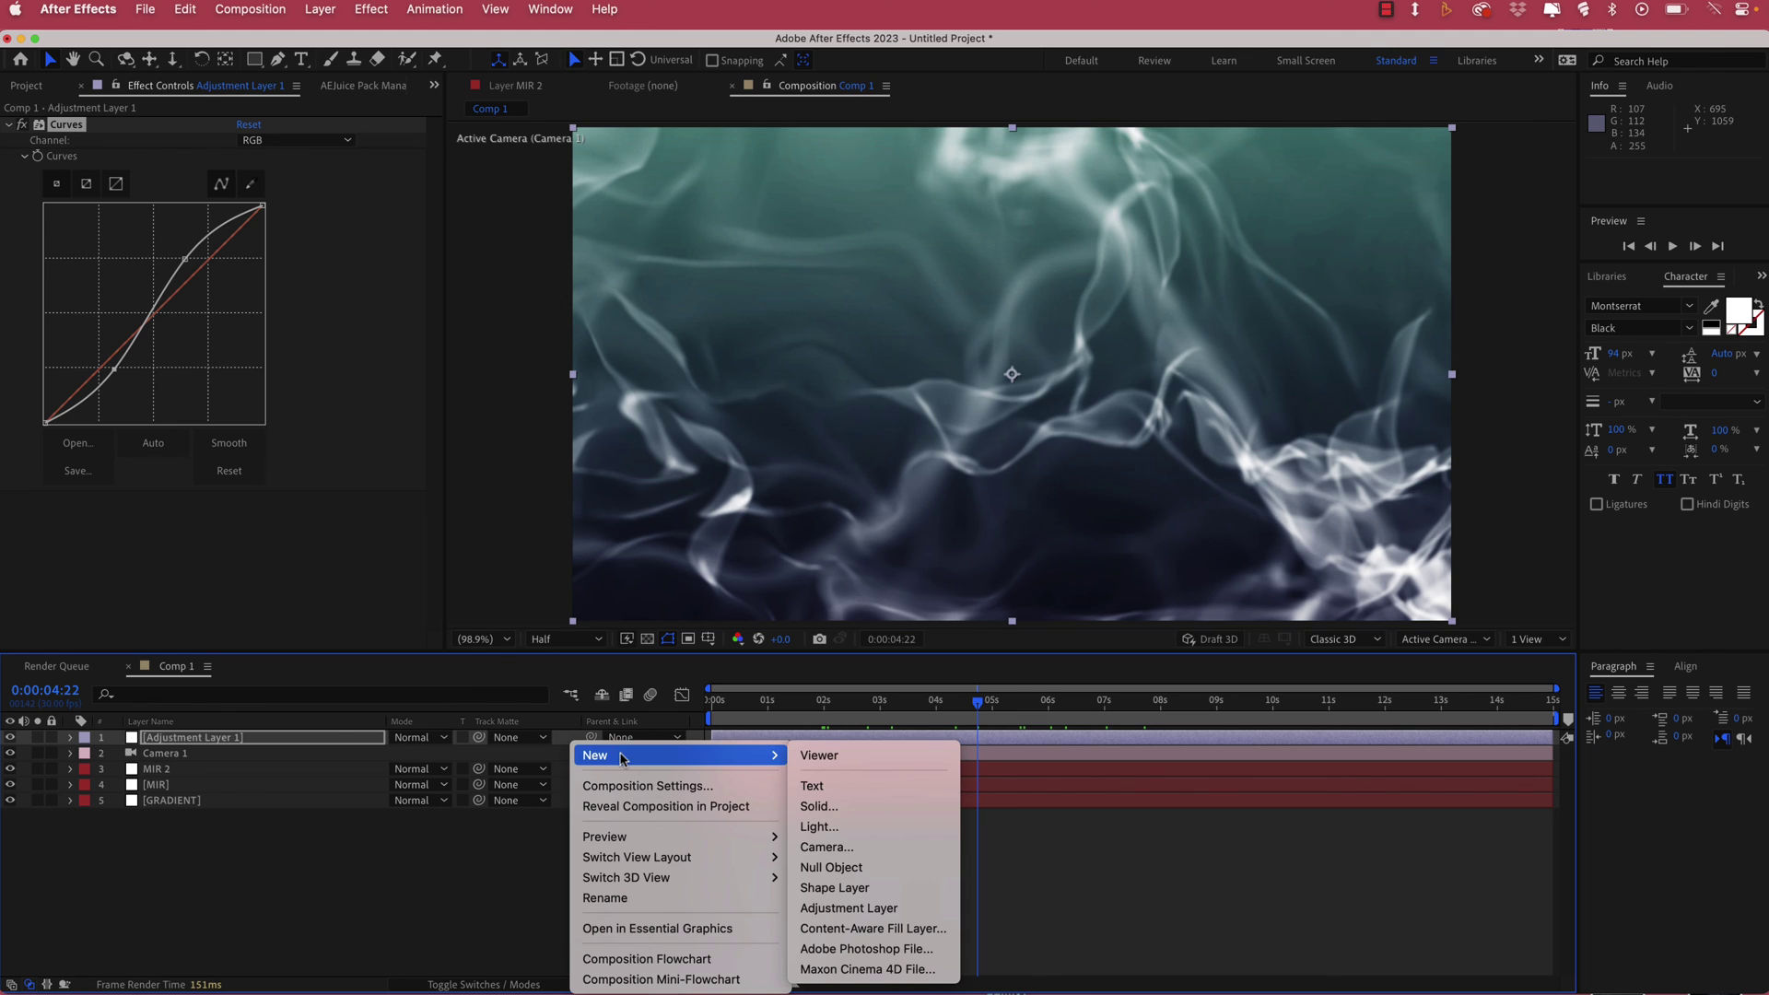
click(880, 909)
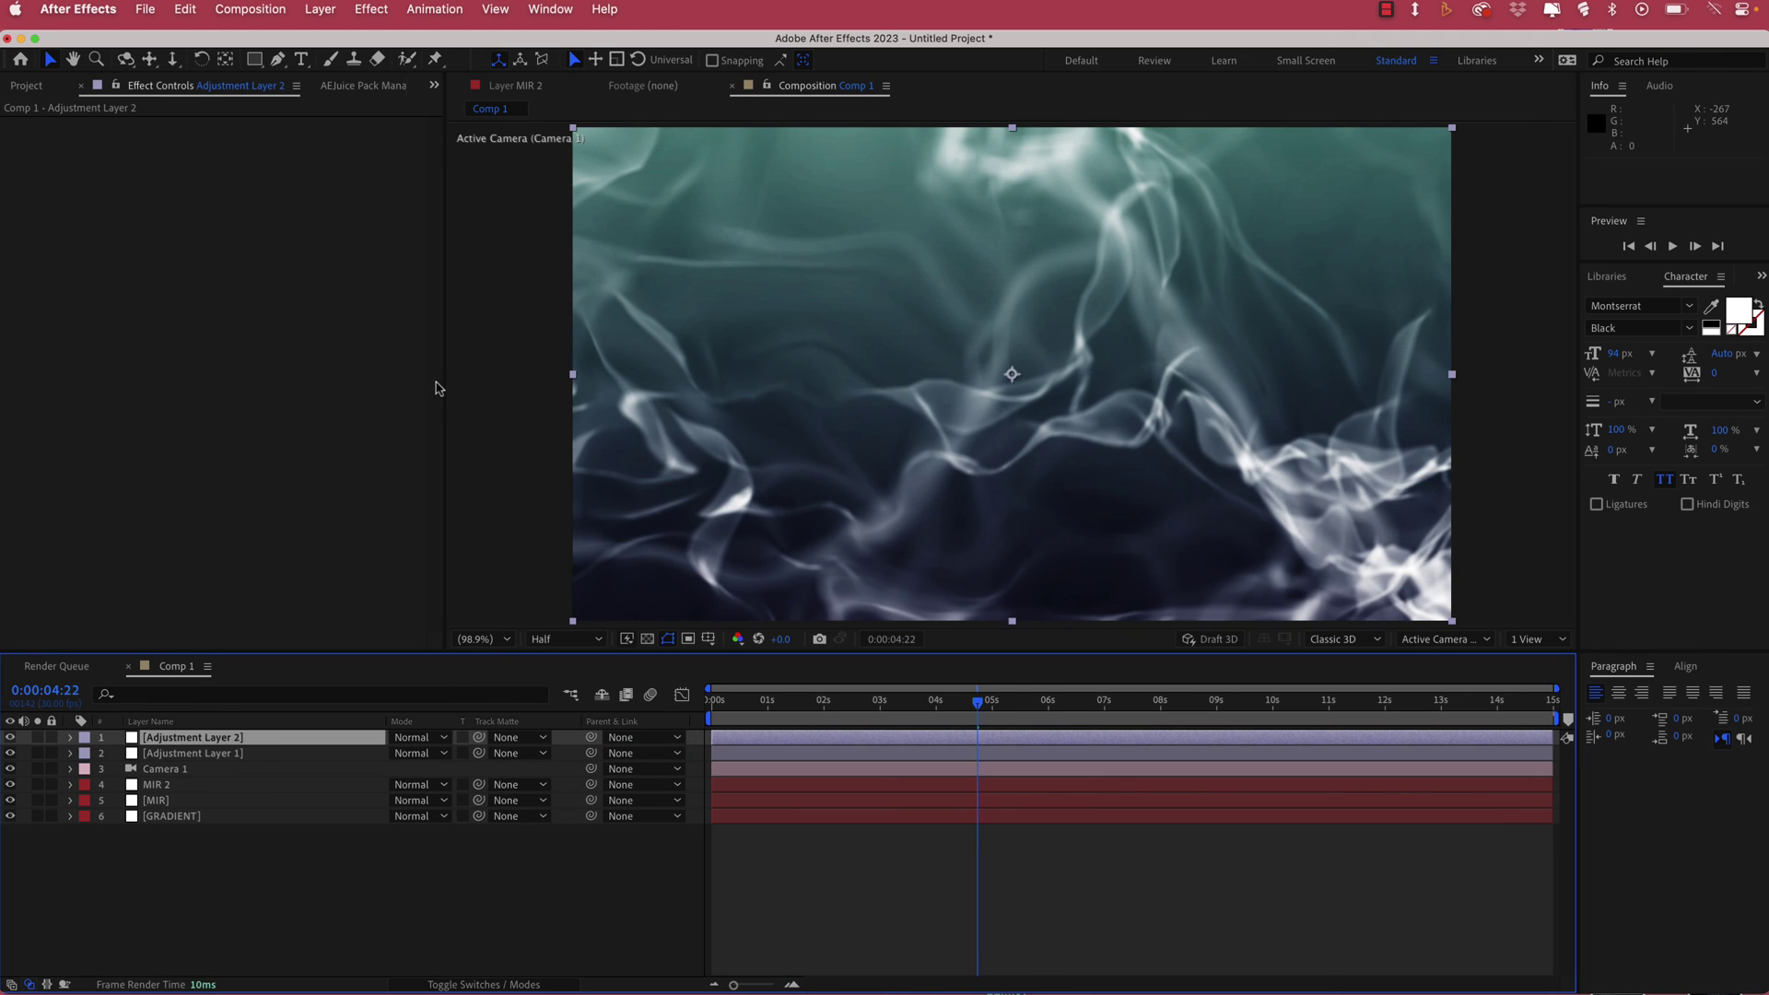
key(ctrl+space)
text(nois)
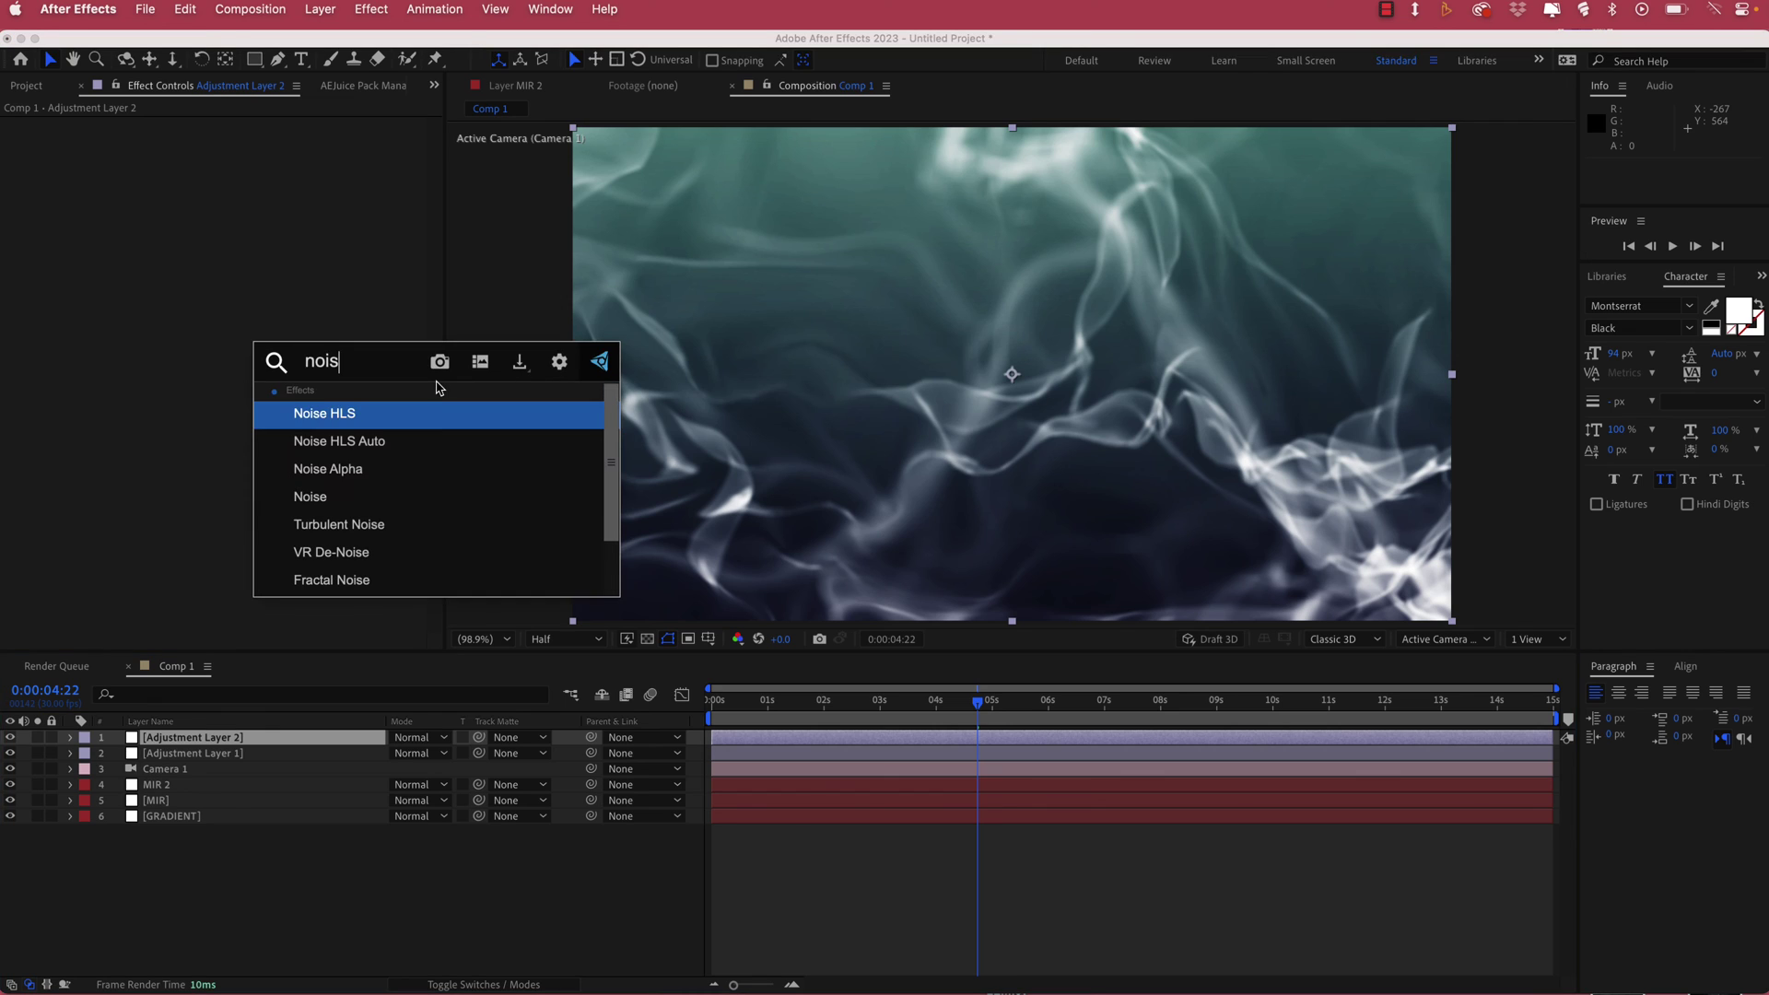
click(343, 497)
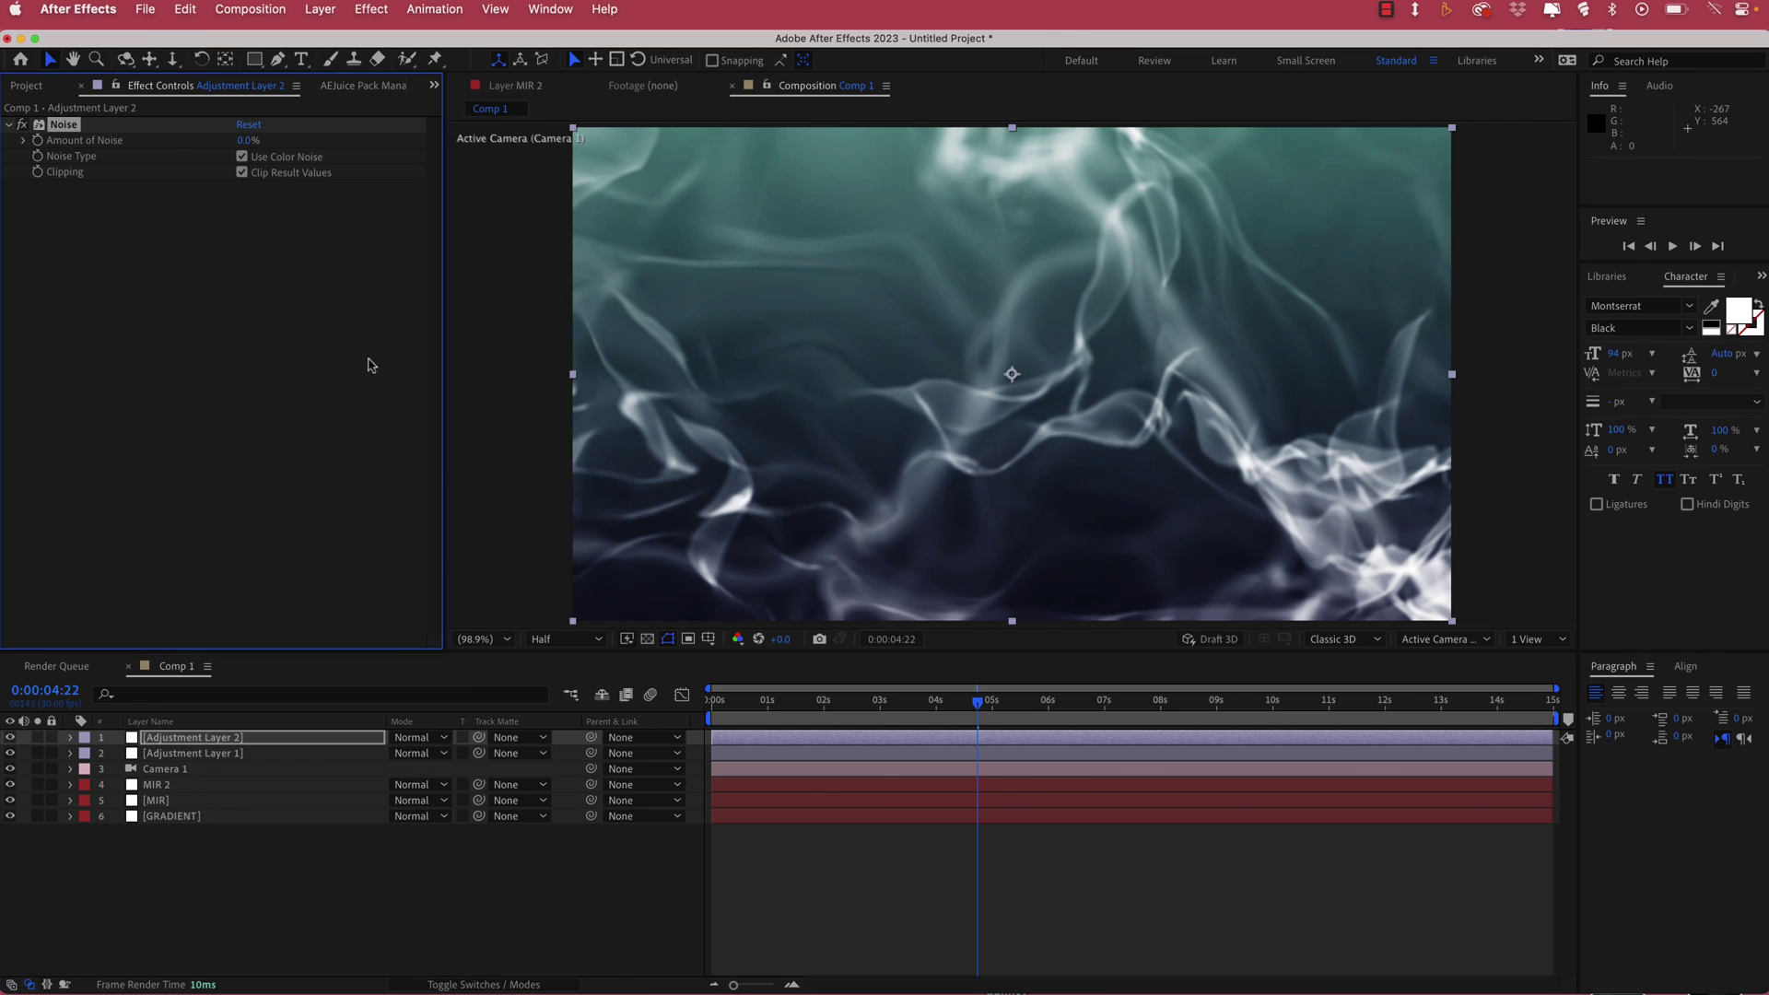
click(247, 141)
text(8)
key(Return)
Step: Scrub the composition to about nine seconds, then from the first frame to 0:00:03:08 to review the result
drag(977, 702, 1231, 699)
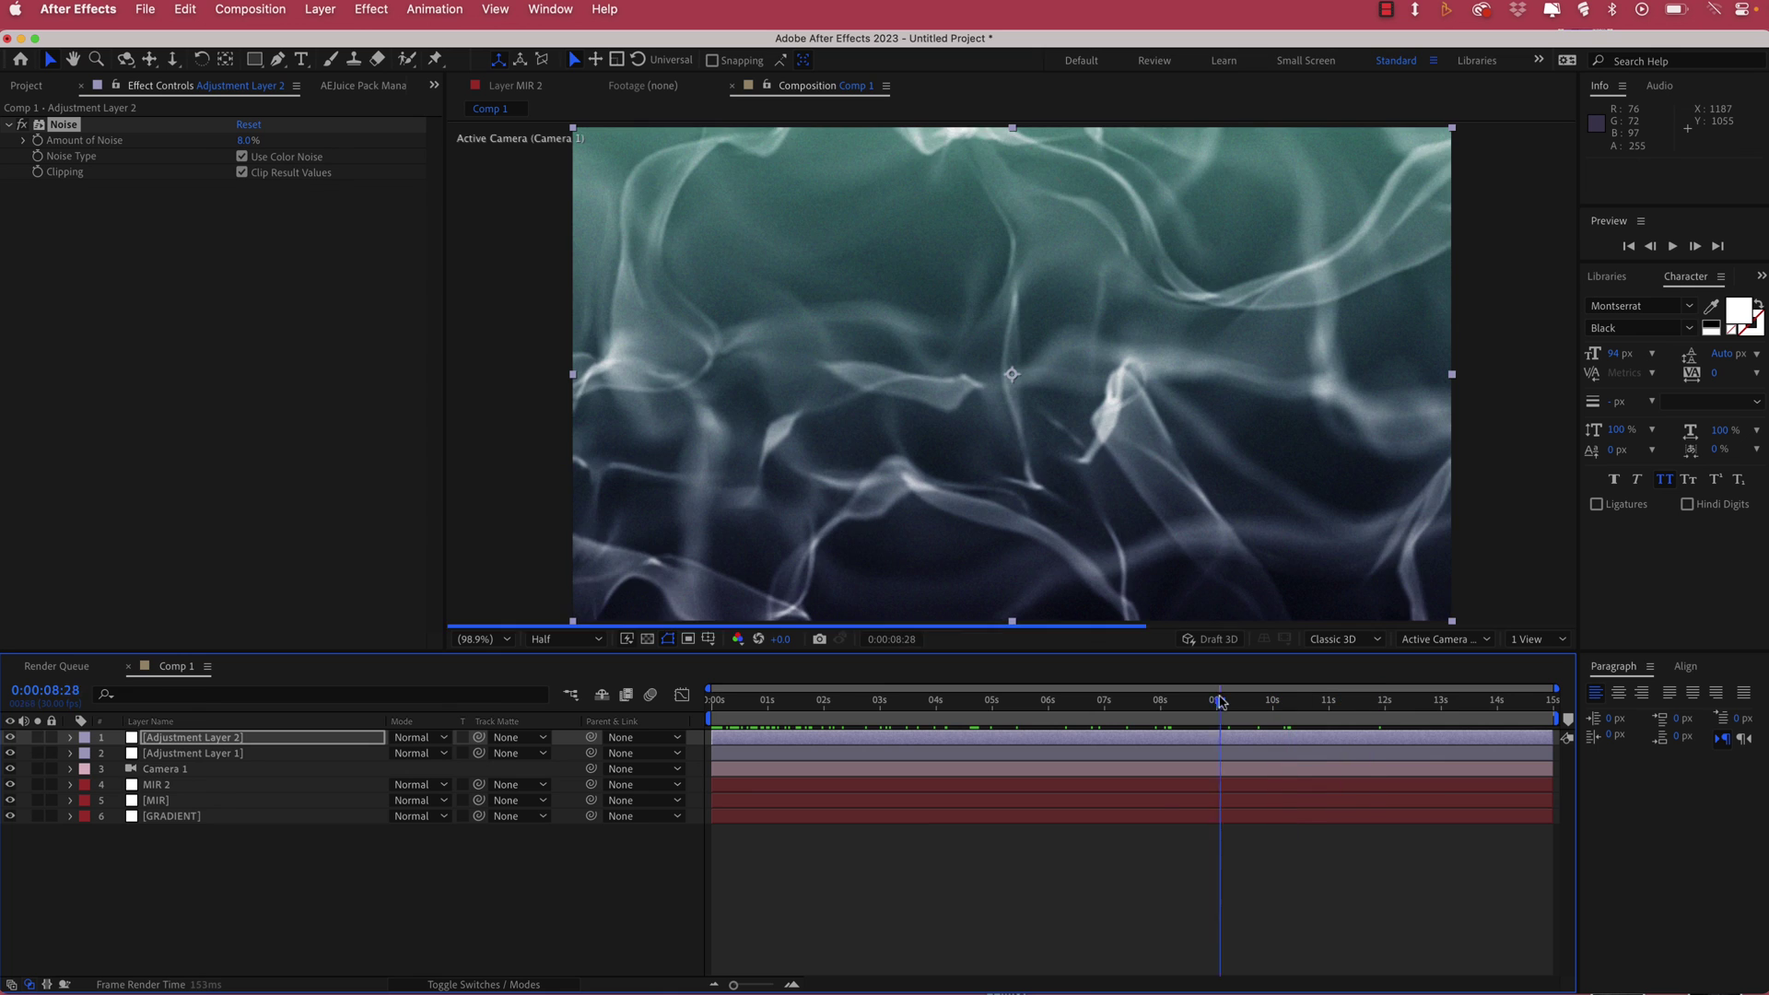
click(156, 784)
key(Home)
drag(712, 700, 894, 700)
click(286, 856)
Step: Apply a Drop Shadow to the MIR 2 layer with 44% opacity and softness 76, and check it on the timeline
click(156, 784)
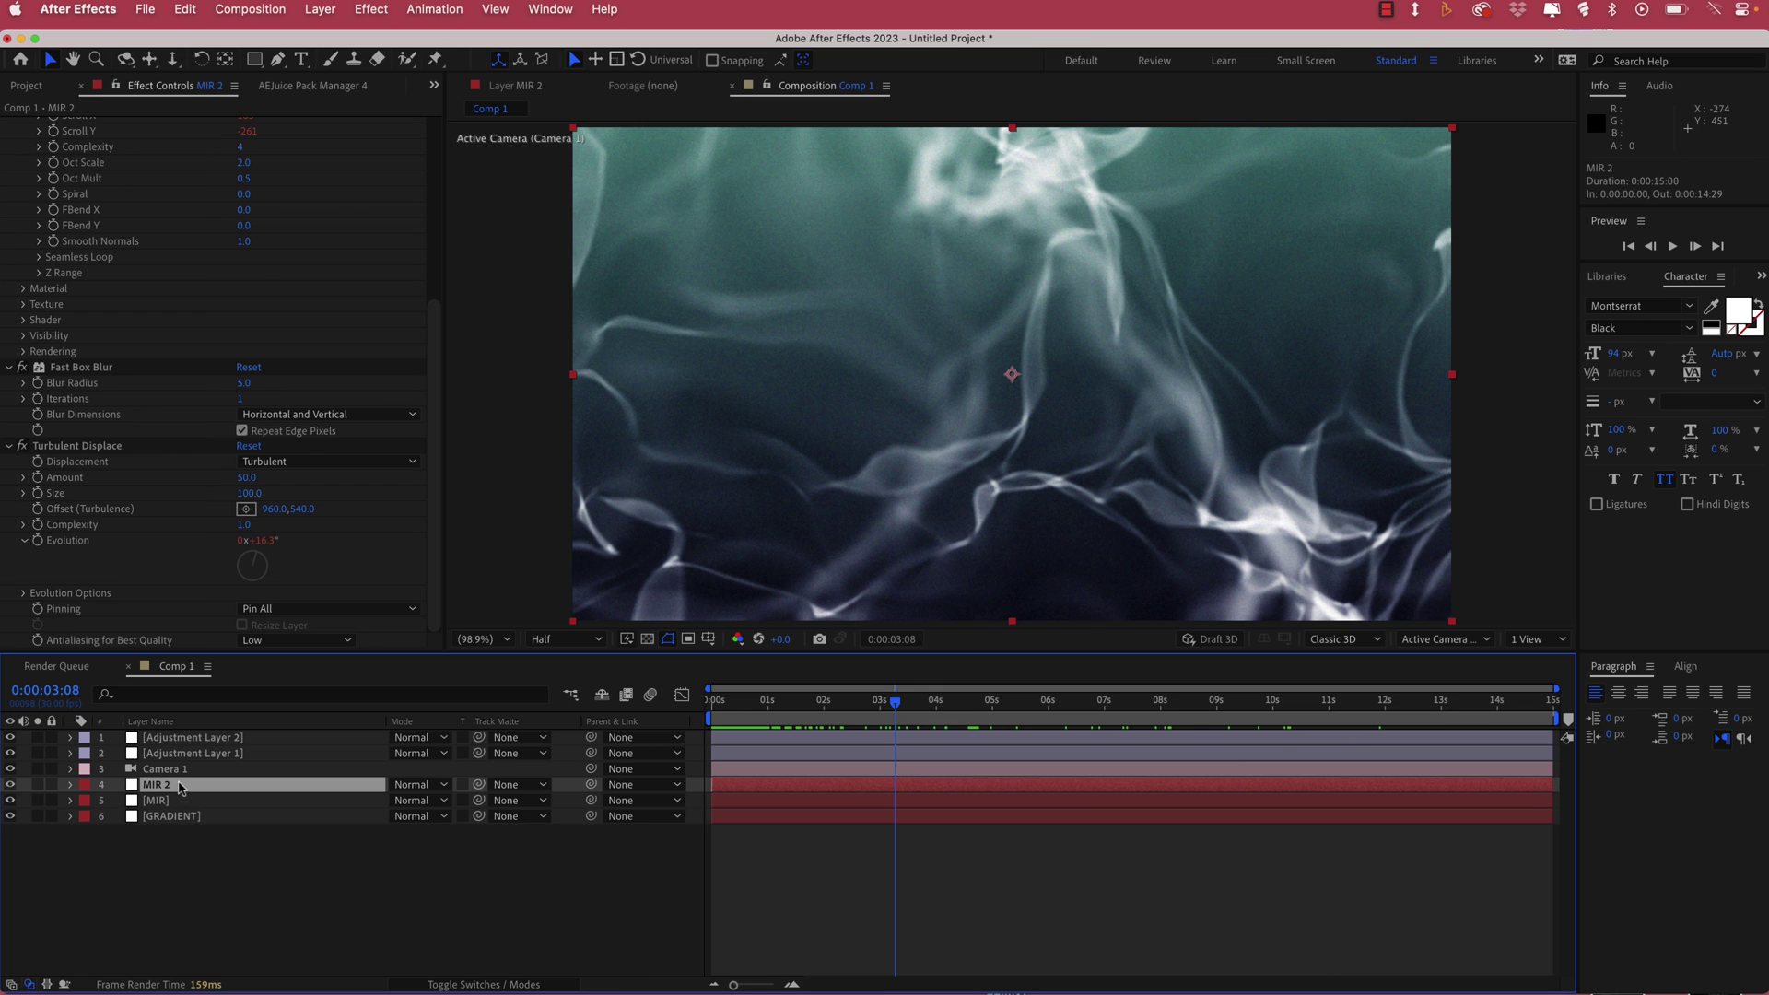
key(ctrl+space)
text(drop)
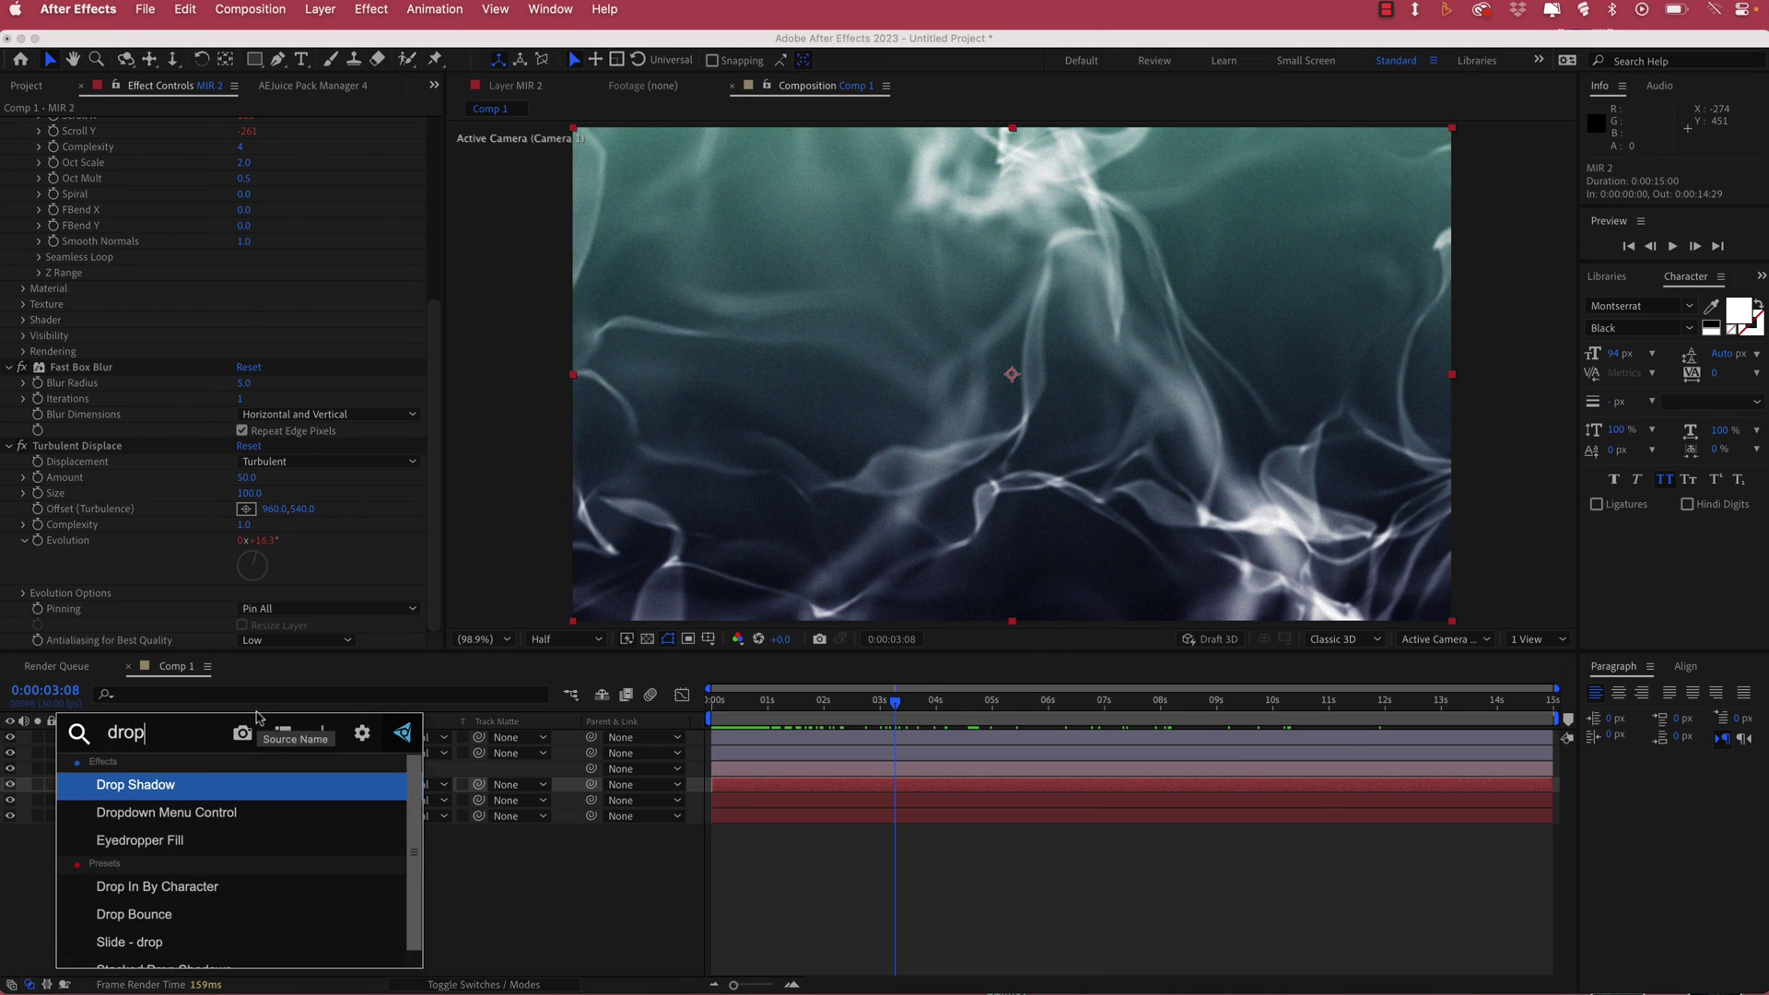
key(Return)
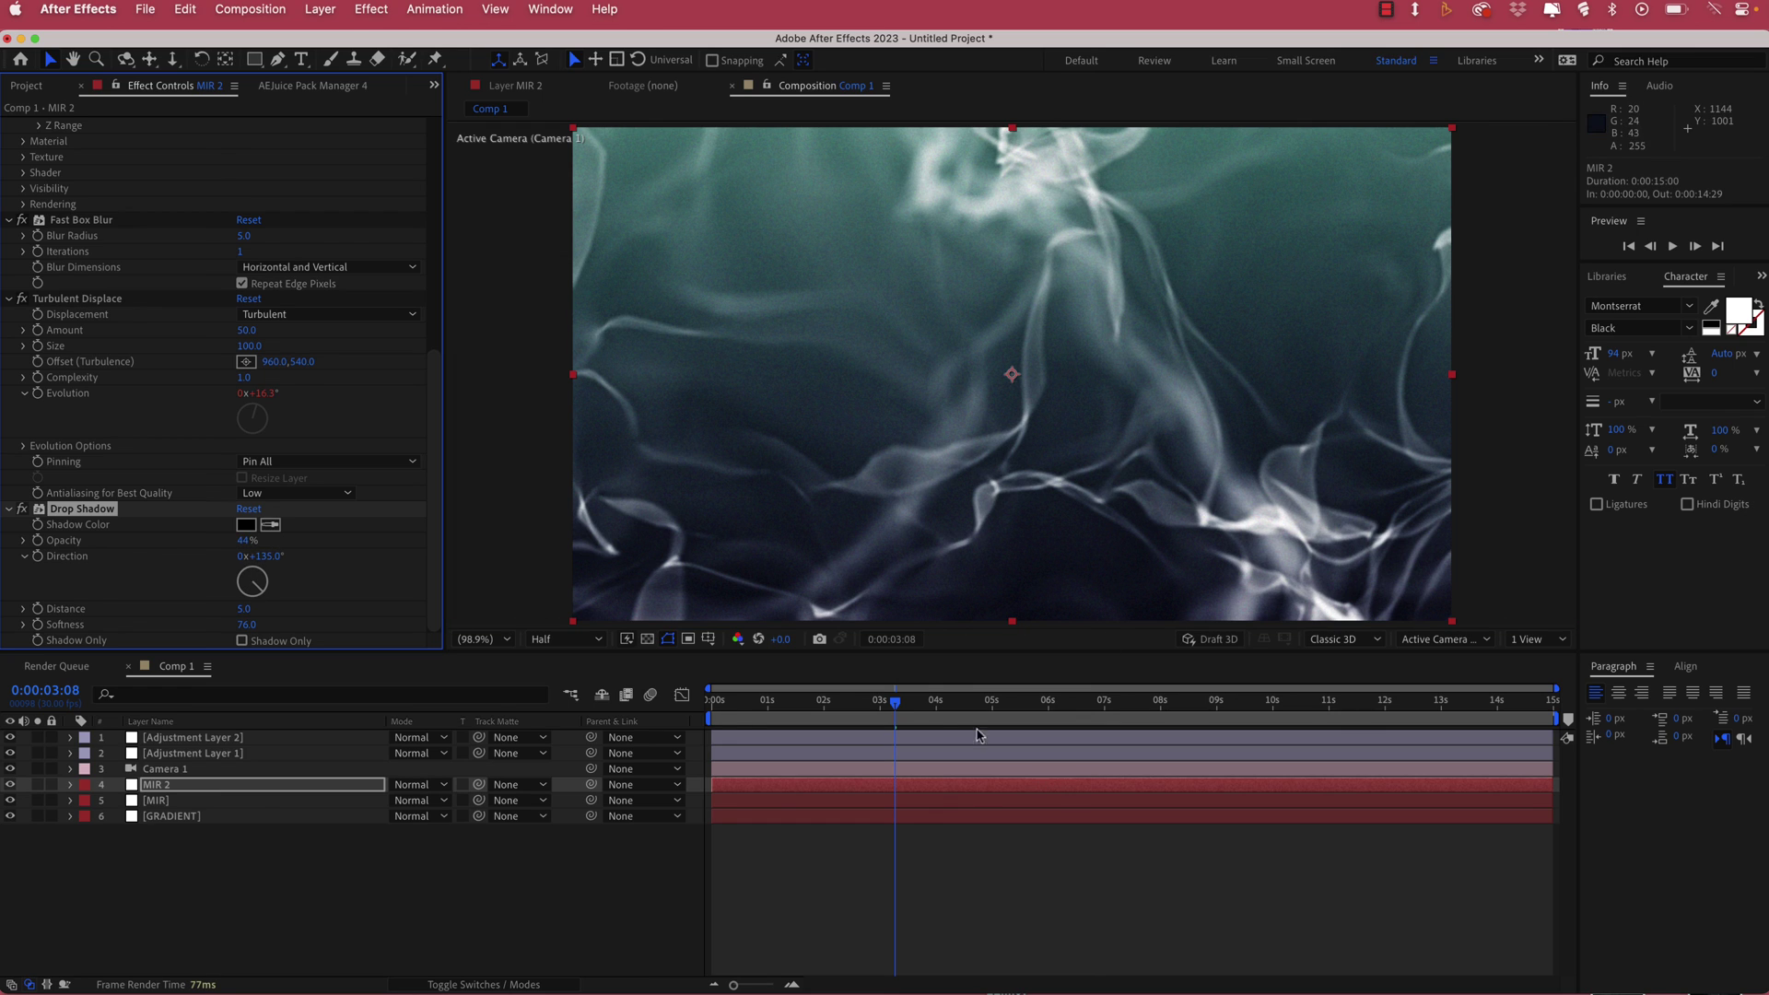
mouse_move(895, 702)
mouse_down()
mouse_move(1493, 713)
mouse_move(905, 723)
mouse_up()
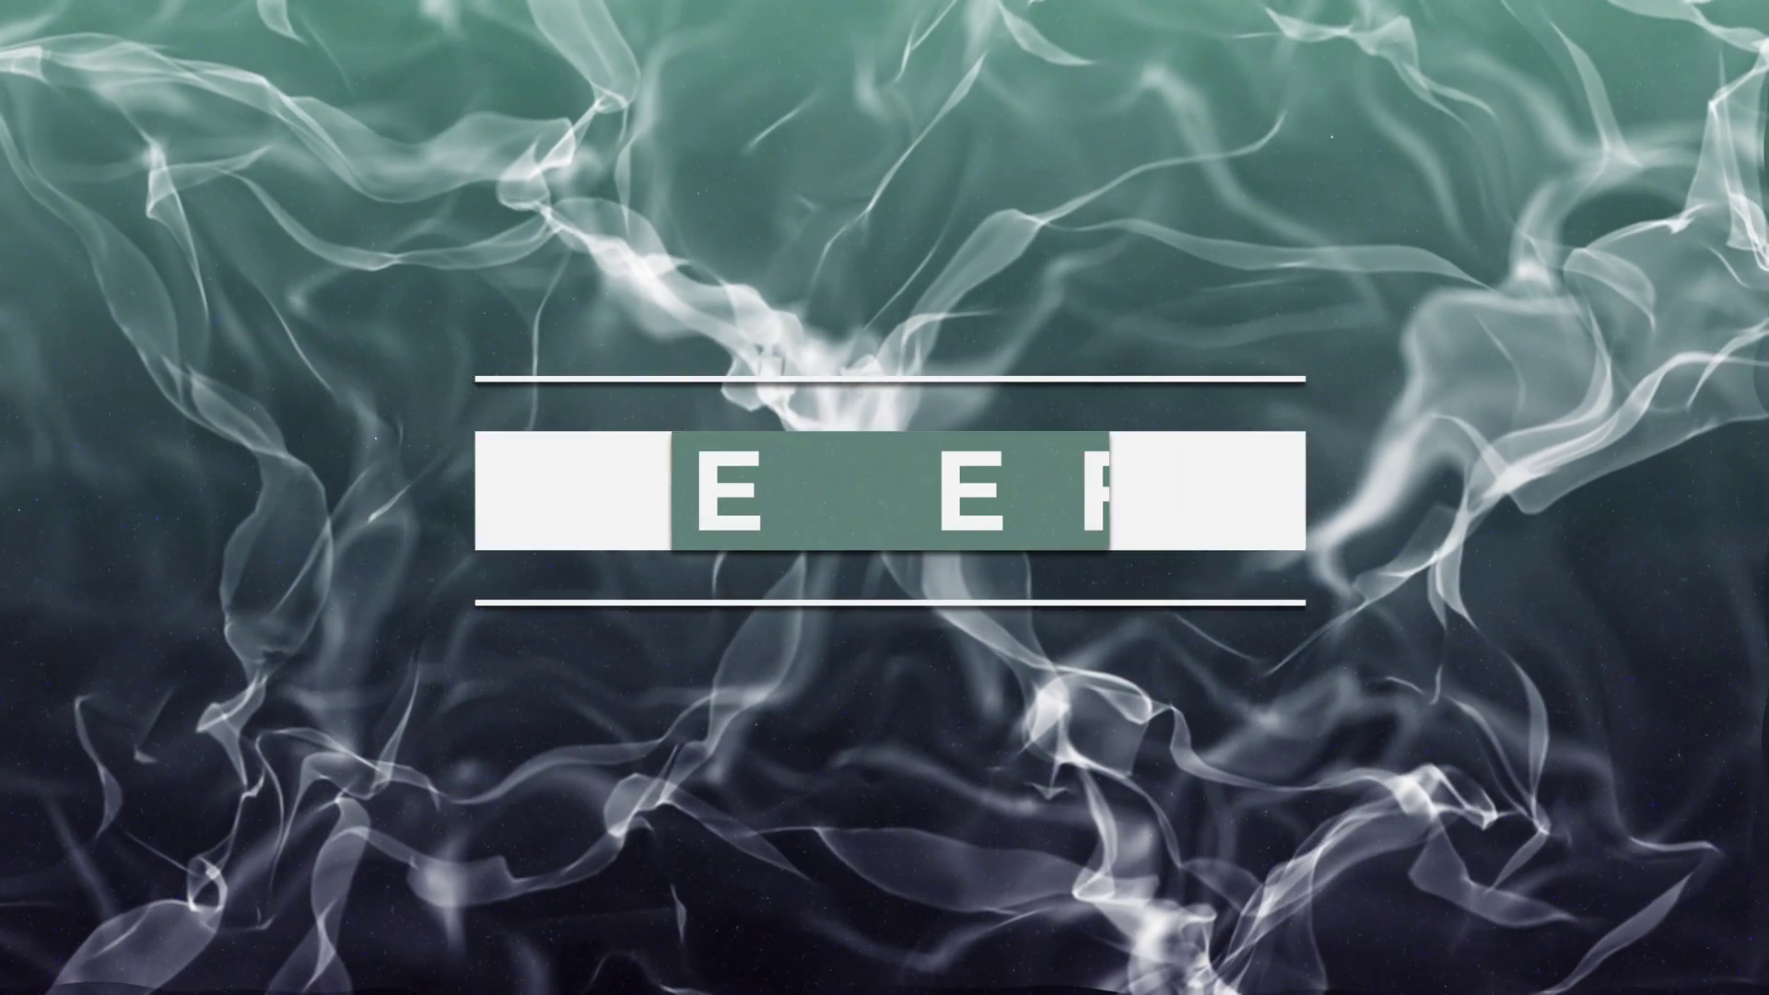